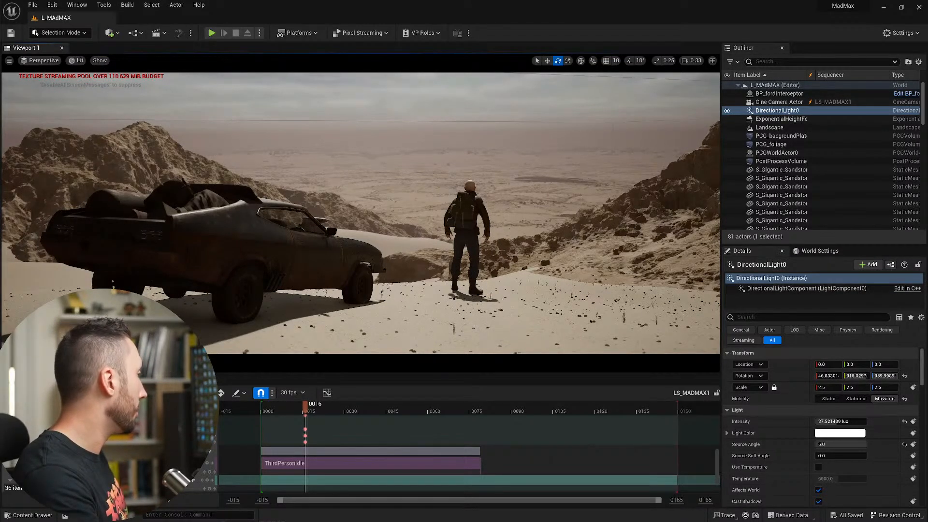
- Bring the reference image window over the viewport so it can be compared with the scene
drag(1, 141, 142, 53)
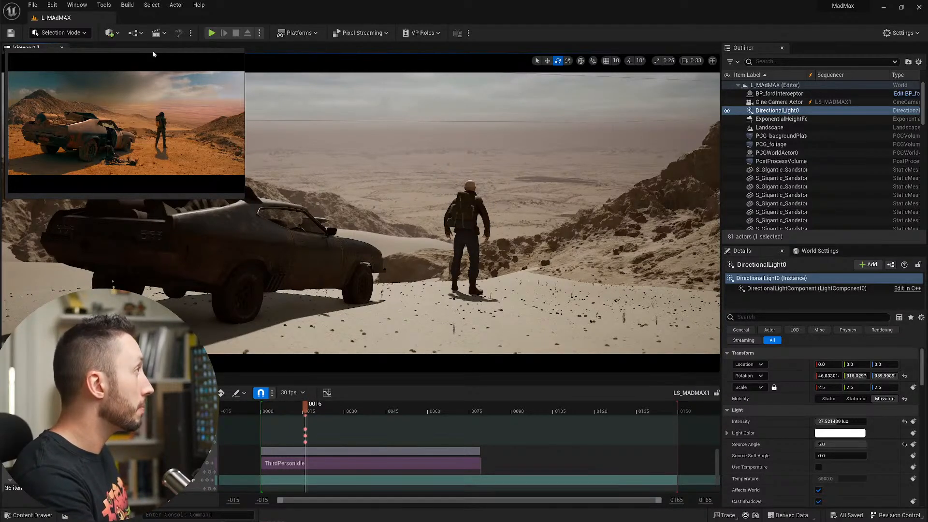
drag(153, 53, 148, 52)
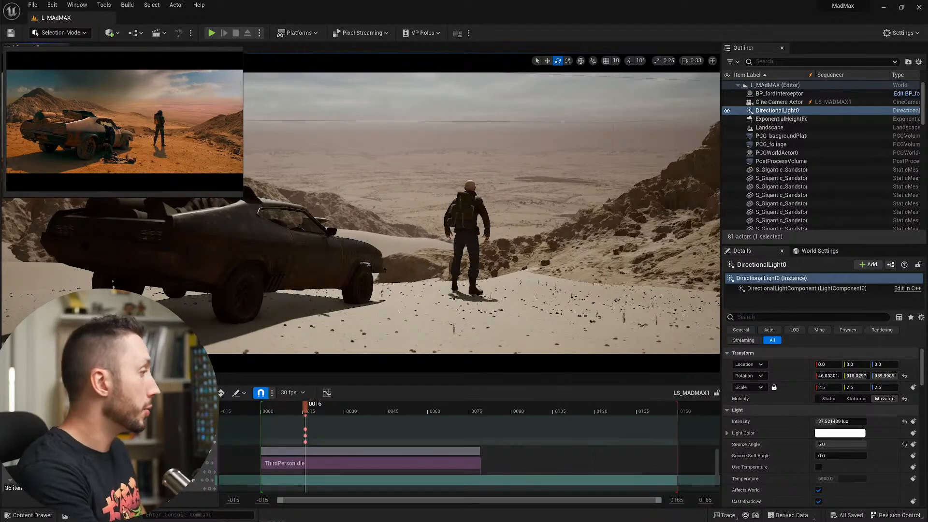
- Unlock the viewport from camera cuts, survey the terrain around the car and character from above, and return to the camera view
scroll(469, 452, up, 5)
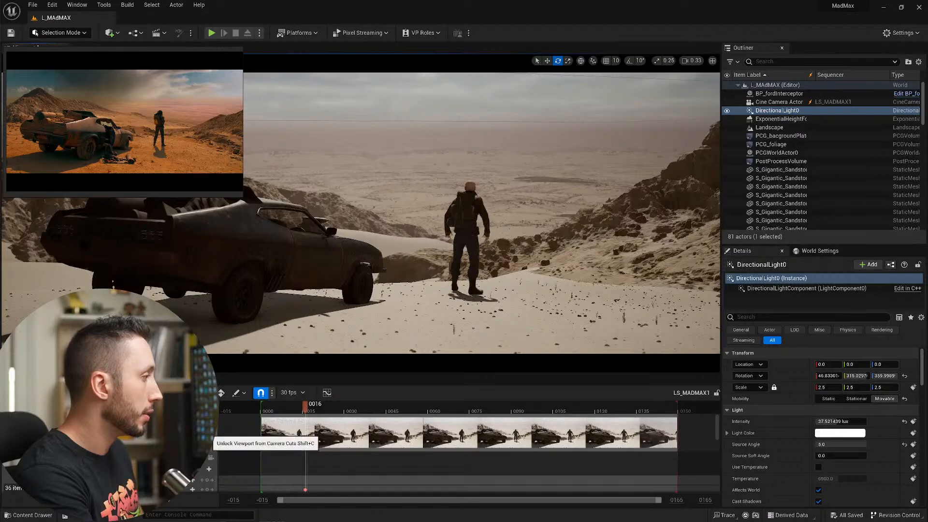
click(209, 432)
right_drag(469, 217, 555, 217)
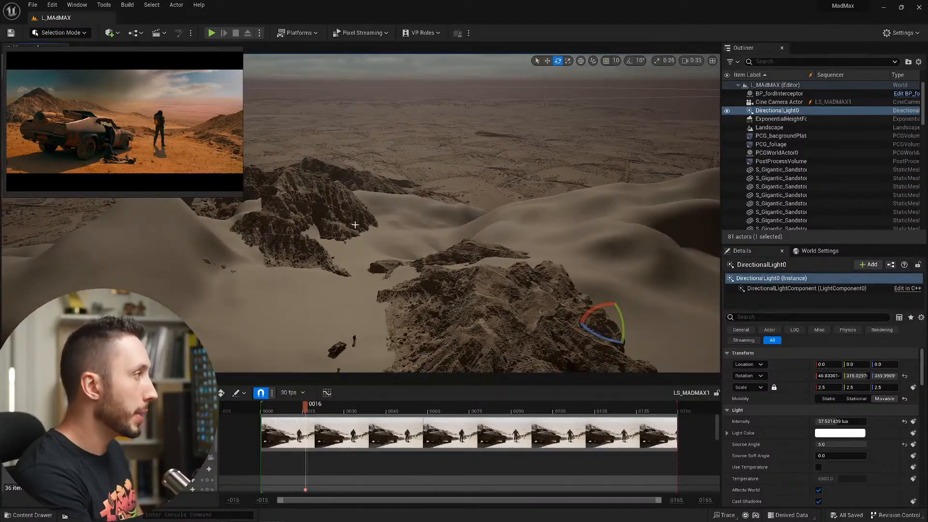
right_drag(484, 218, 504, 253)
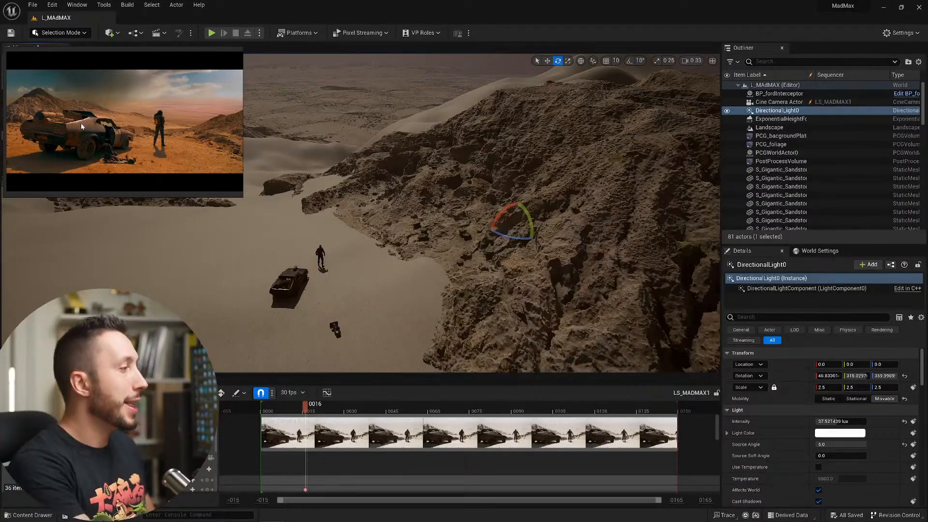
click(210, 458)
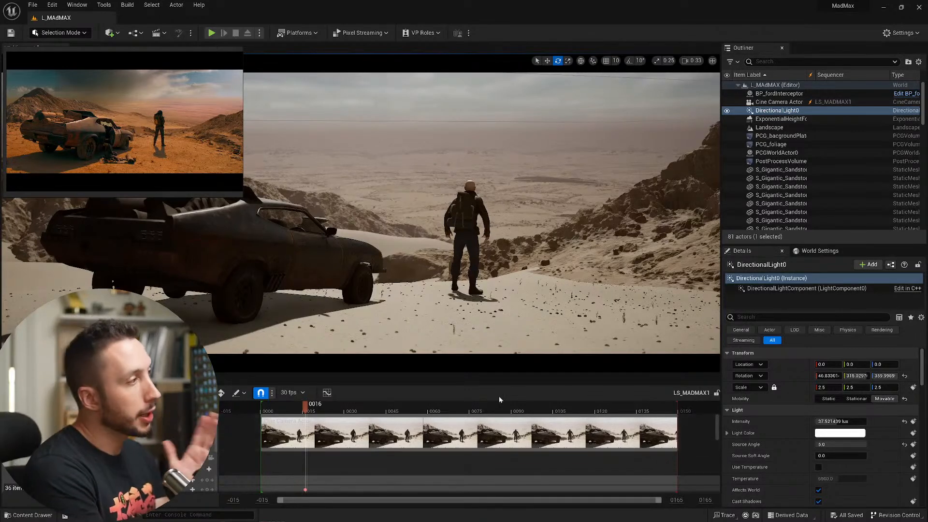
- Select the survivor character, enlarge the reference image to examine its standing figure, and shrink the reference window again
click(467, 223)
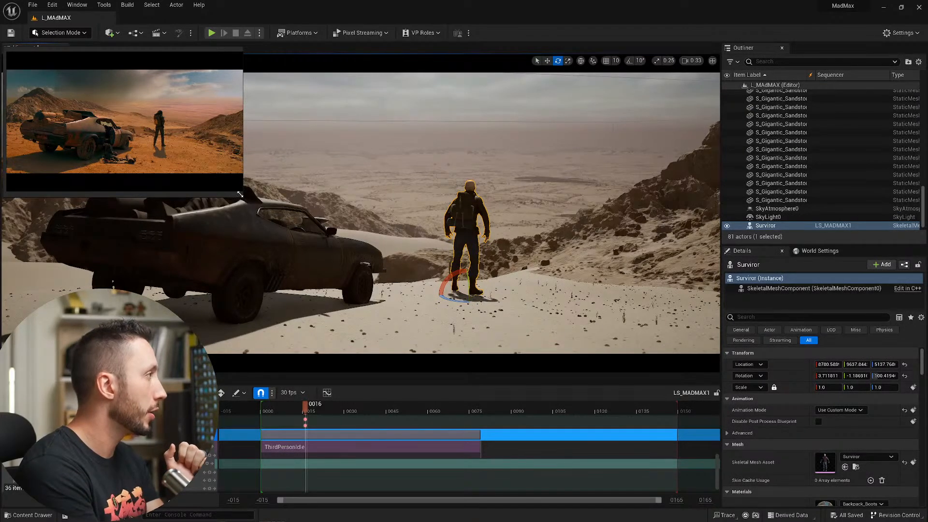
drag(243, 196, 450, 332)
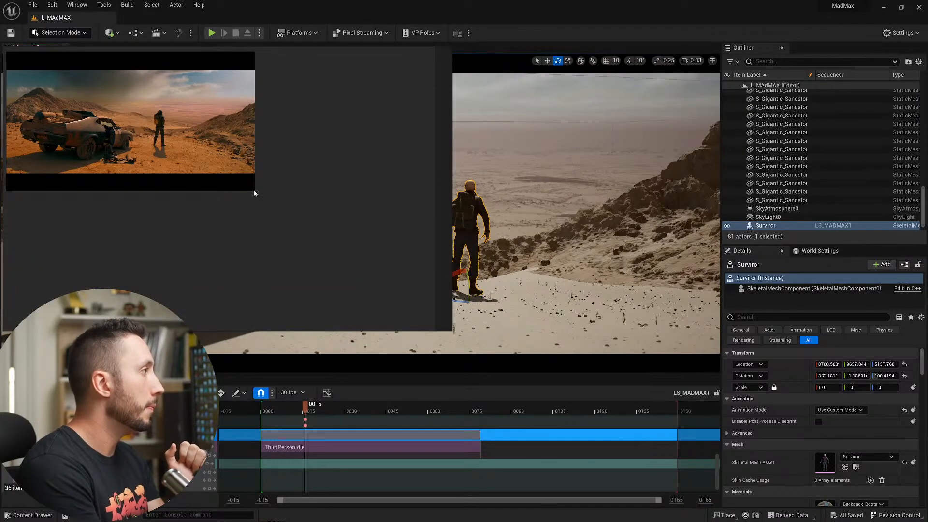
drag(253, 190, 343, 265)
scroll(296, 226, up, 3)
scroll(295, 222, up, 3)
drag(190, 183, 268, 210)
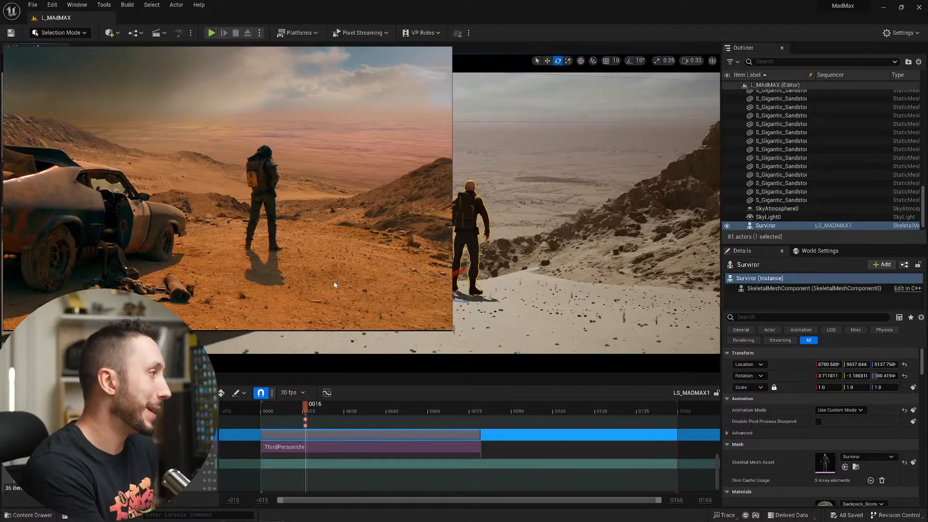
scroll(341, 252, down, 3)
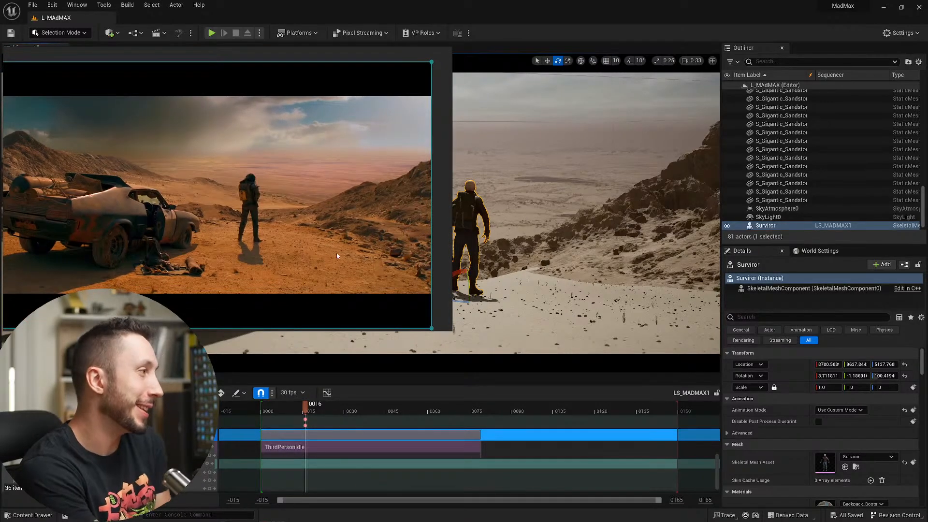
scroll(315, 227, up, 1)
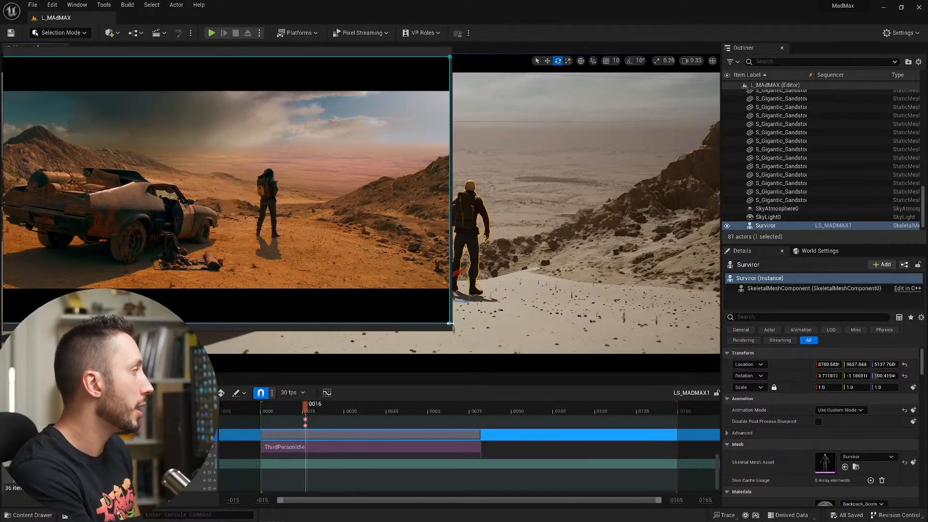
drag(449, 324, 265, 218)
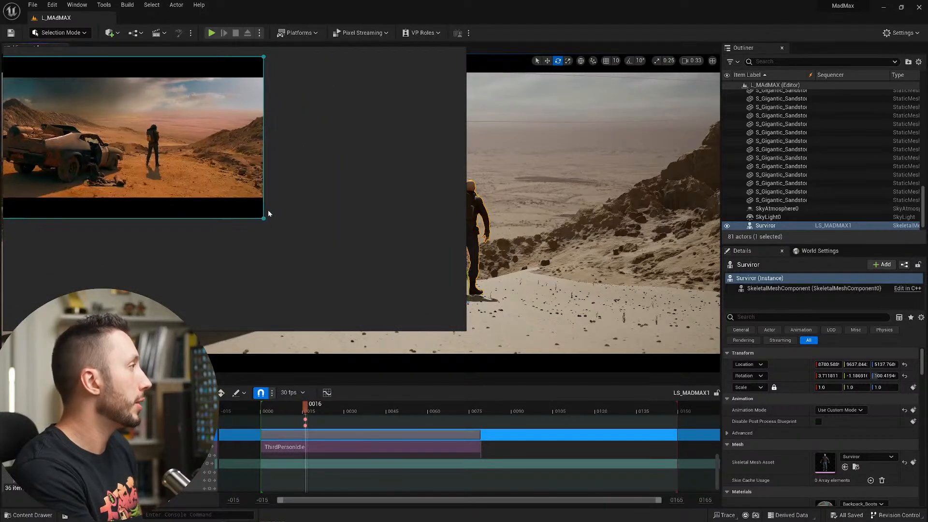
drag(464, 330, 261, 220)
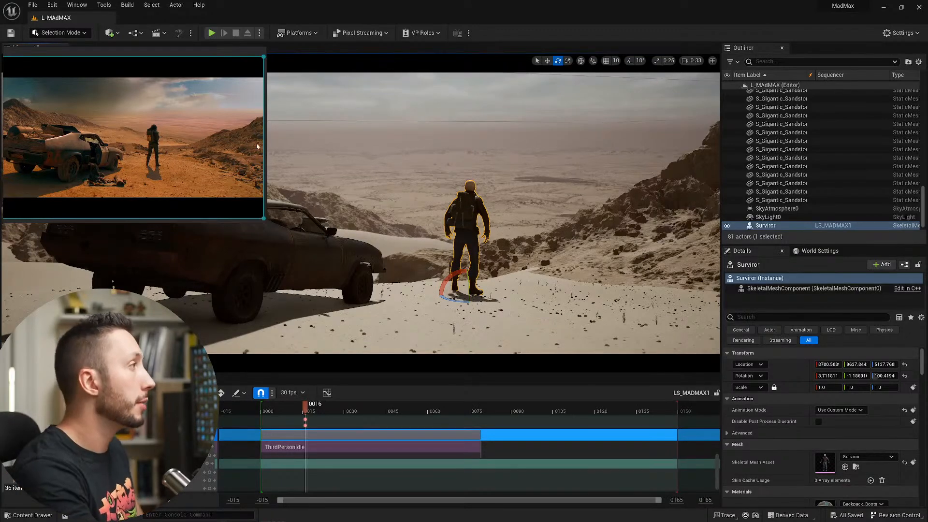
- Unlock the viewport from camera cuts and examine the survivor character up close from its side
scroll(209, 440, up, 5)
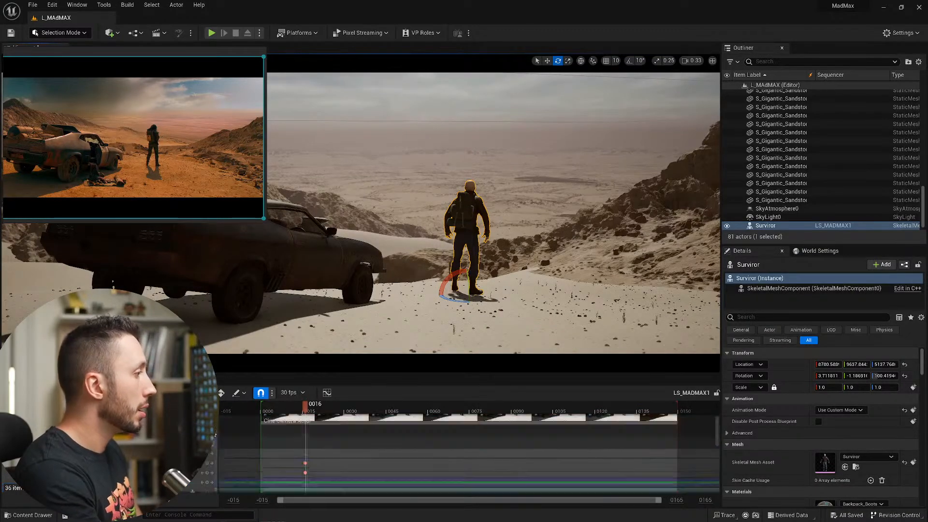
click(210, 433)
key(w)
right_drag(493, 212, 460, 207)
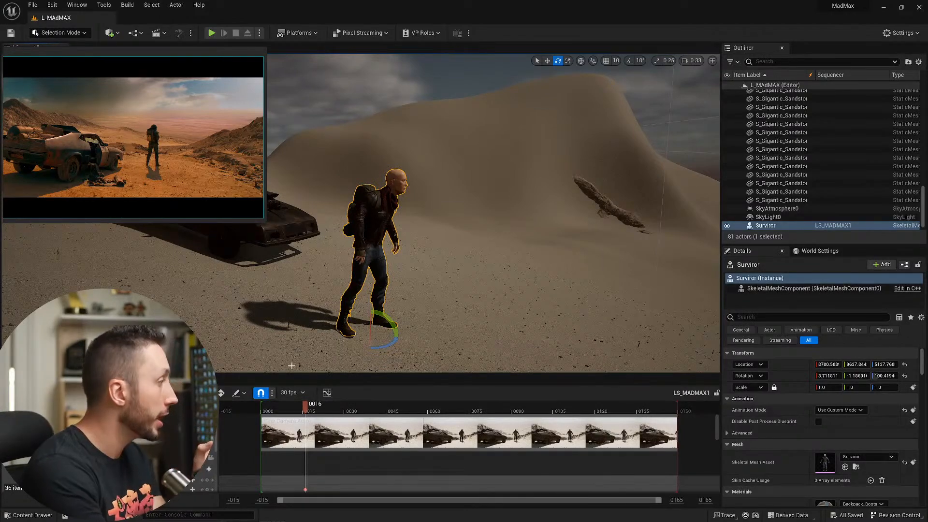
- Browse the project content to the MadMax01 folder inside MetaHumans
click(36, 379)
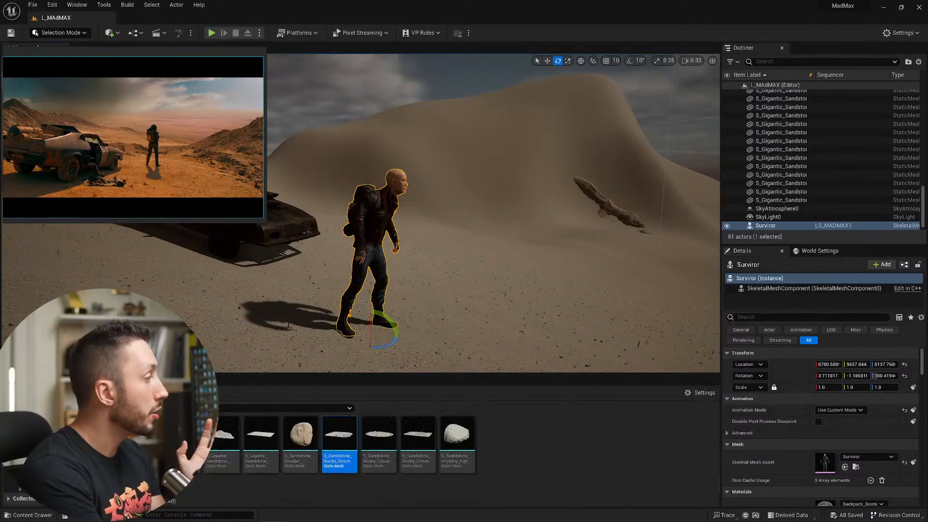
click(49, 470)
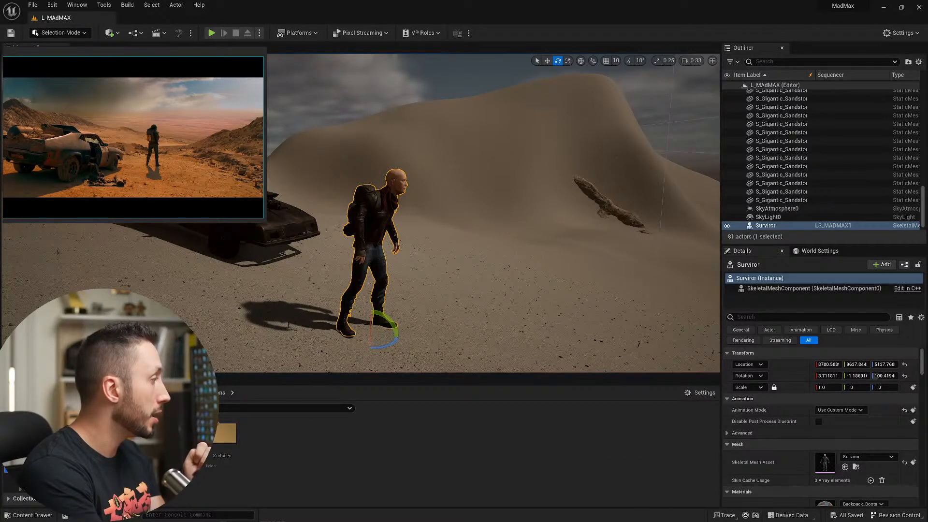
click(43, 477)
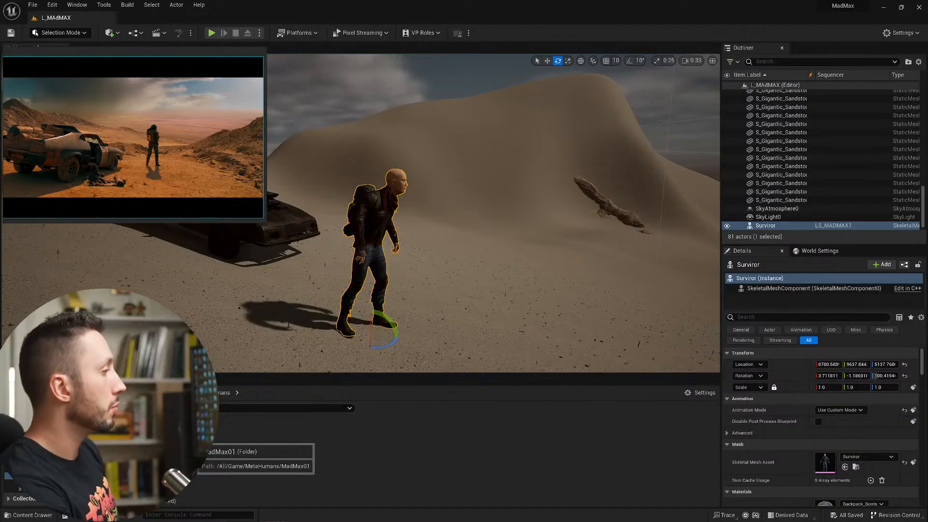
double_click(189, 437)
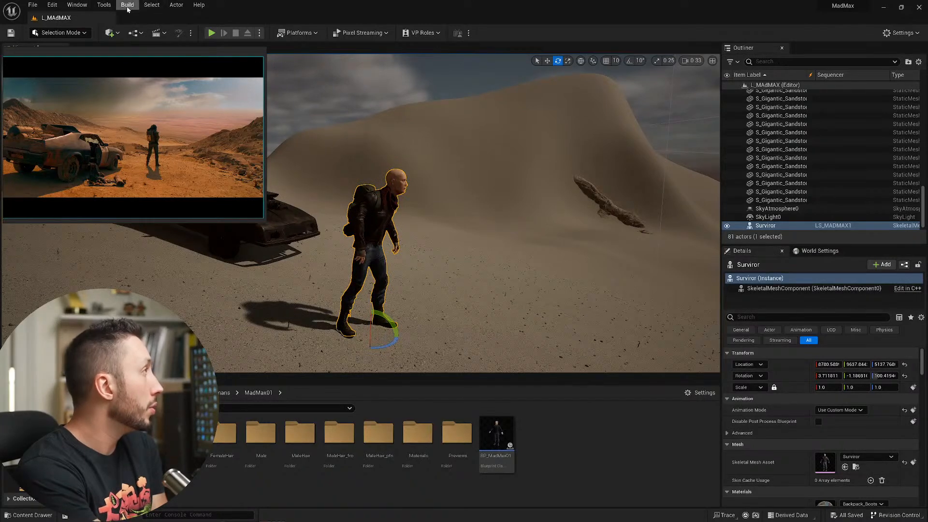
- Move the reference image out of the way, open Quixel Bridge and dismiss its login window
drag(205, 68, 202, 250)
click(110, 32)
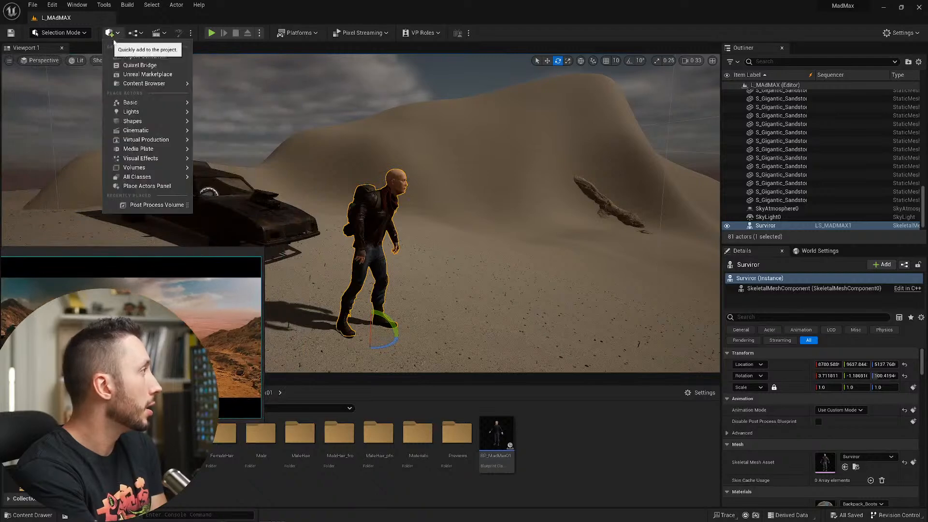
click(167, 67)
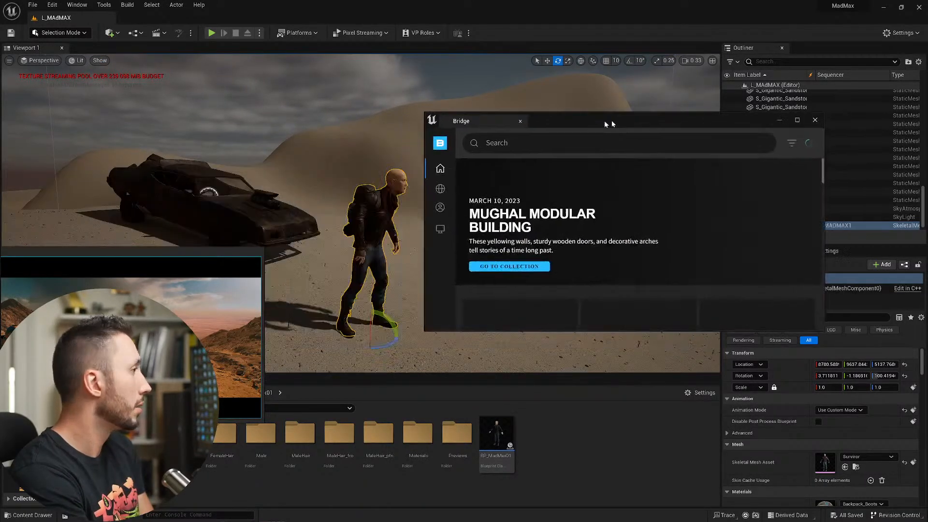
click(394, 194)
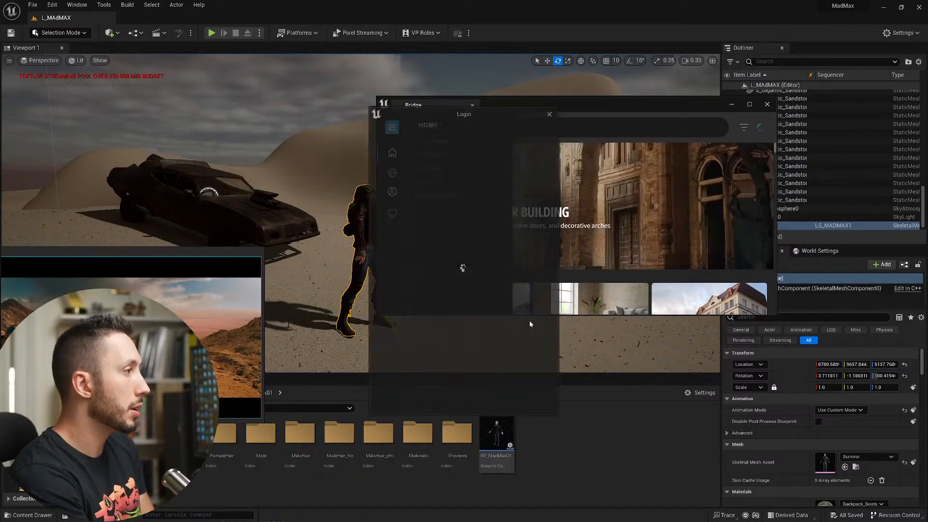
click(549, 117)
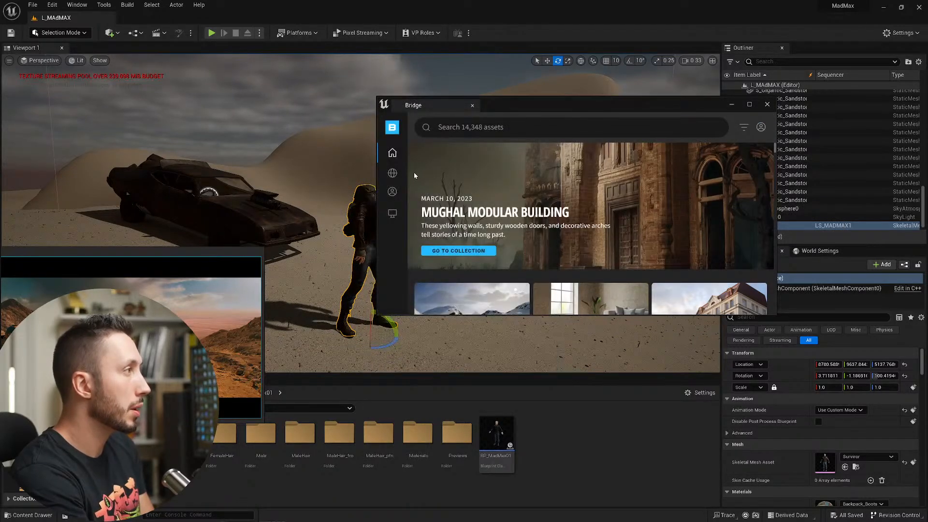
- Show the MetaHuman presets in Bridge, view the details of the Ada preset, and close Bridge
click(392, 191)
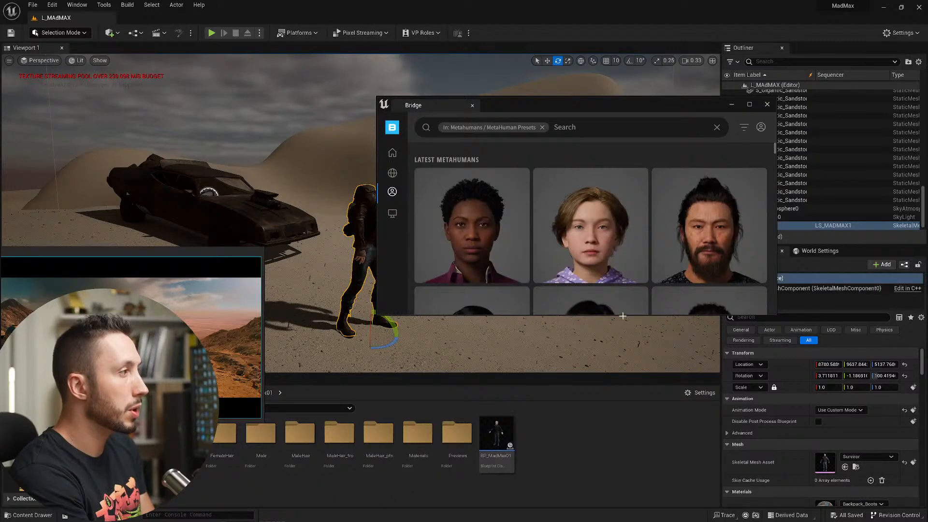
click(494, 218)
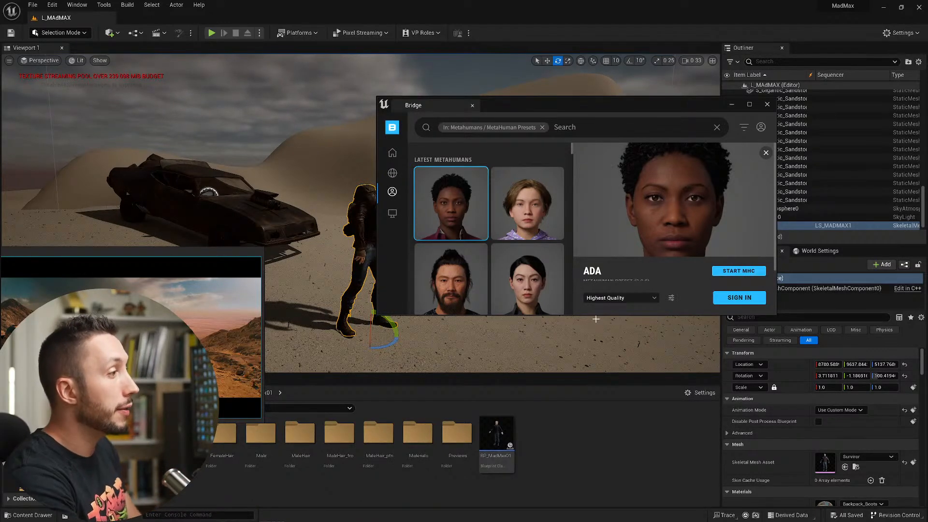
drag(597, 315, 600, 452)
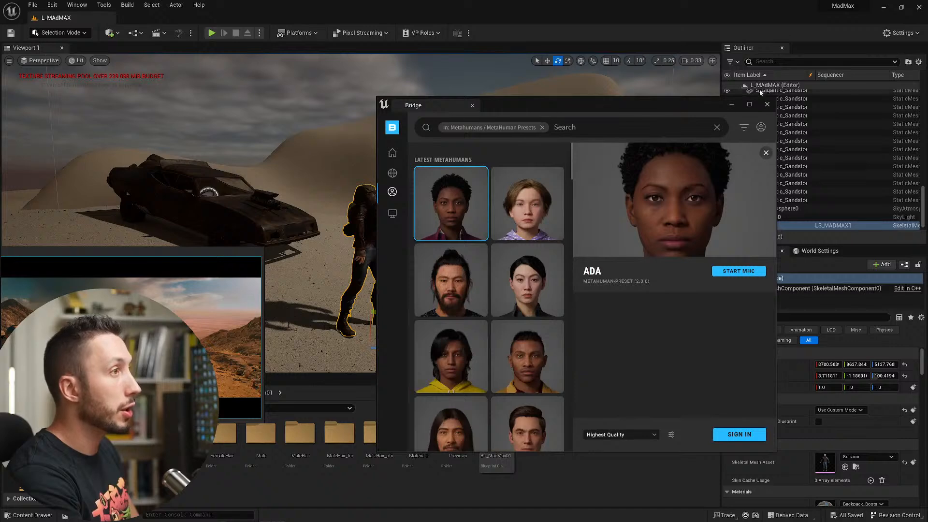
click(768, 105)
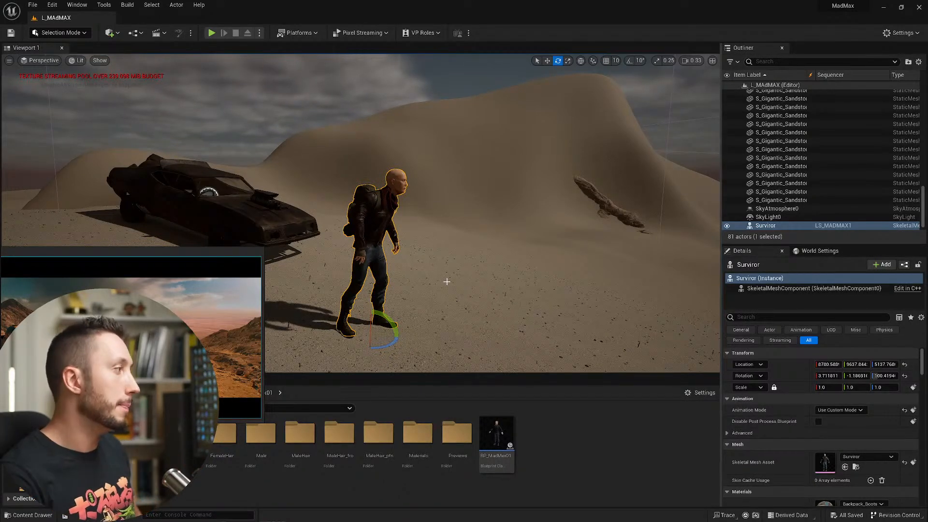
- Move the reference image back over the viewport's upper area and lock the viewport to the sequence's camera cuts again
drag(195, 260, 228, 70)
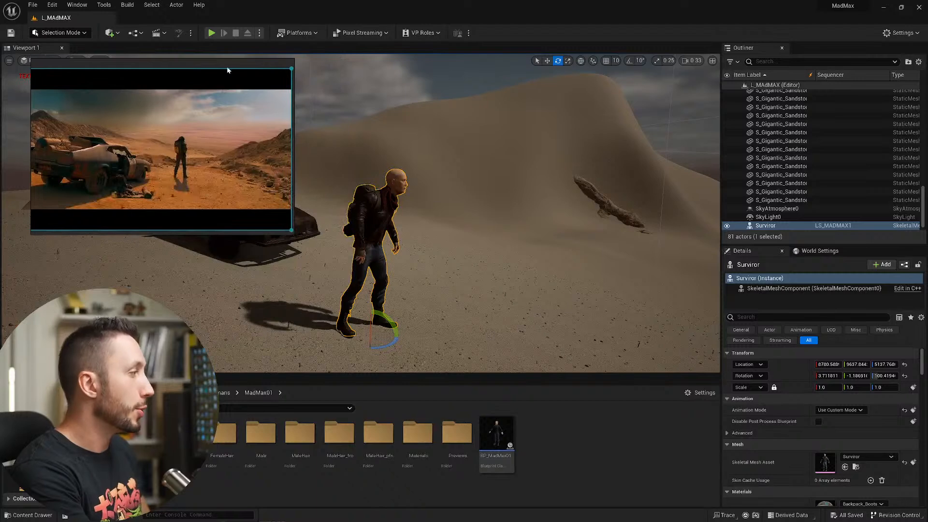
click(104, 380)
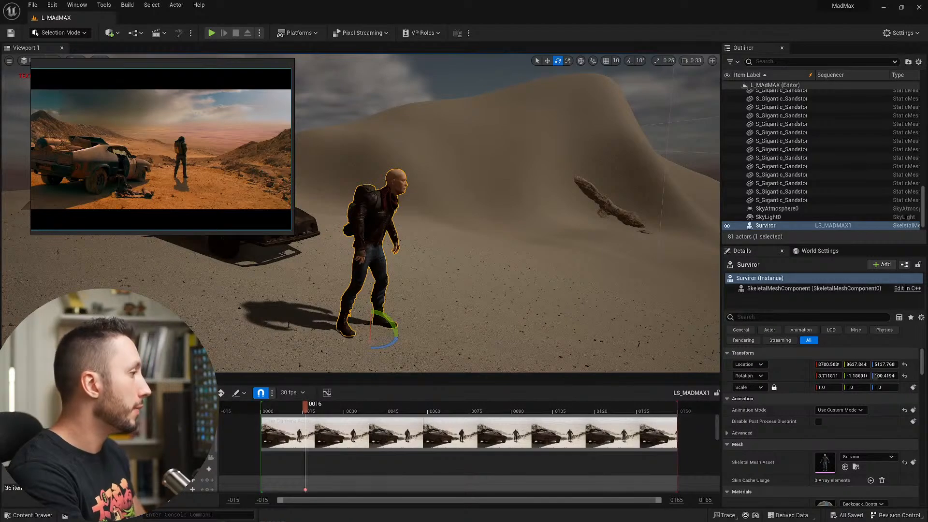
click(211, 457)
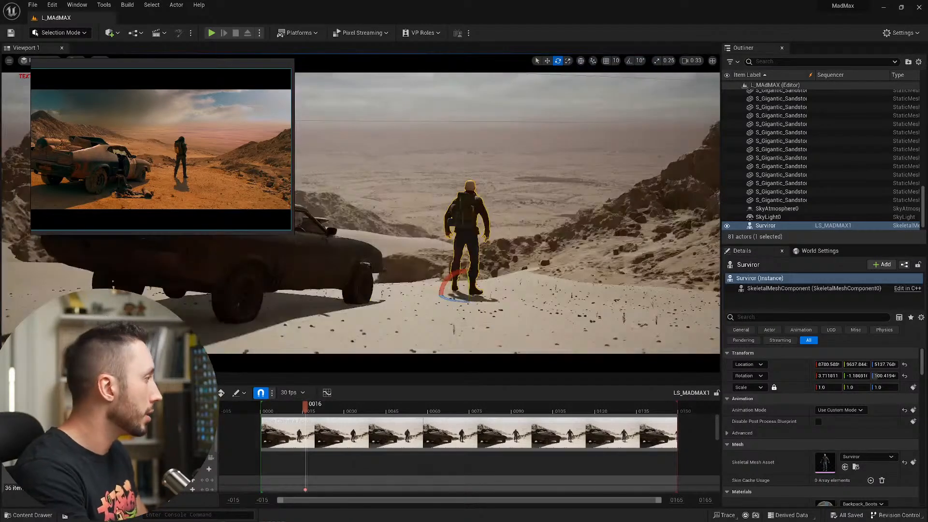
- Place the BP_MadMax01 MetaHuman in front of the survivor character and rotate it about Z to about -149.5°
click(36, 380)
click(497, 435)
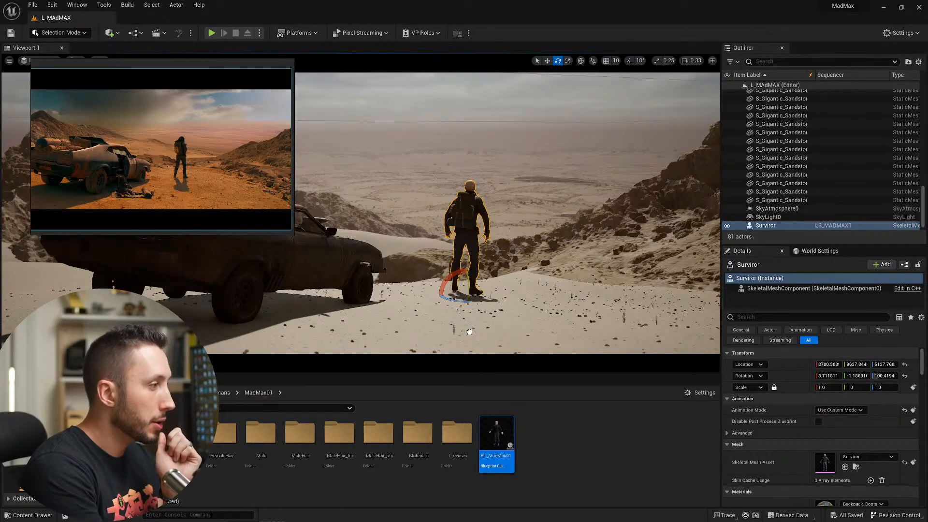
drag(469, 333, 434, 332)
drag(435, 331, 505, 337)
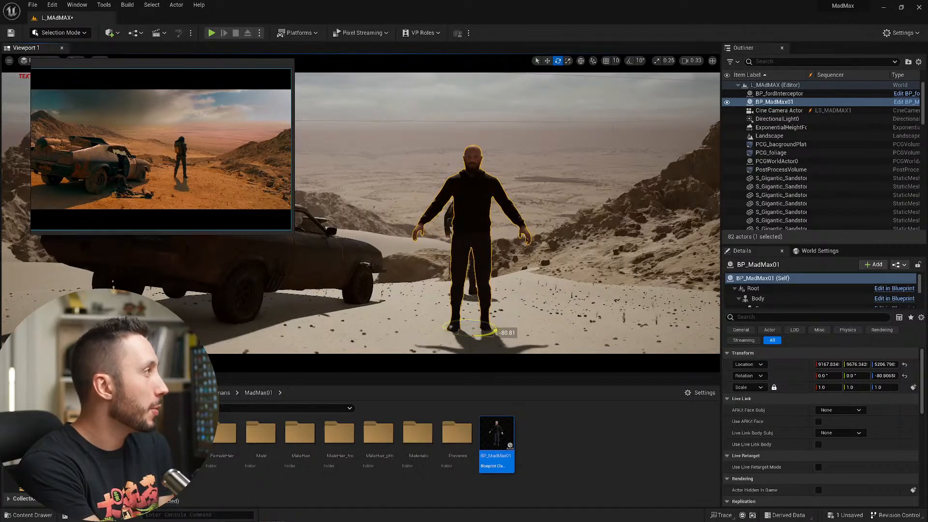
drag(452, 333, 477, 335)
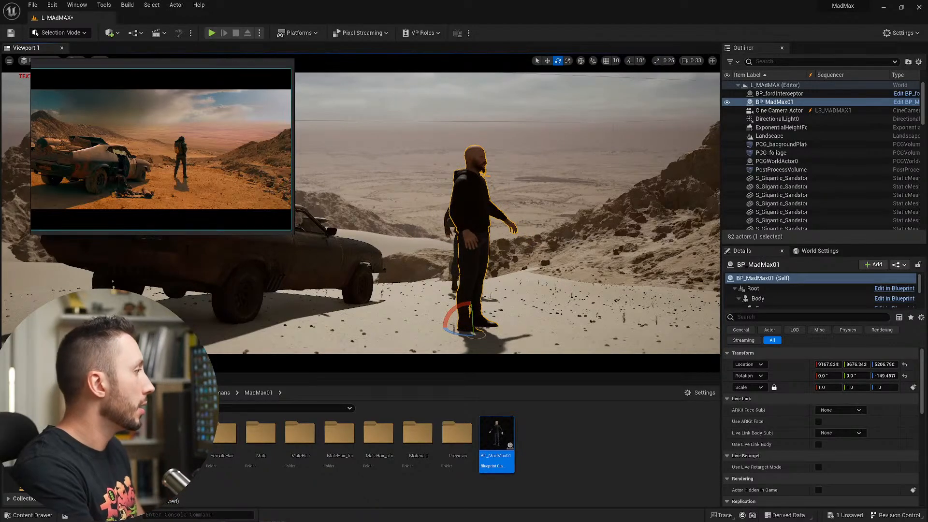
- Unlock the viewport from camera cuts and examine the placed BP_MadMax01 character next to the survivor from the front
key(ctrl+space)
click(211, 429)
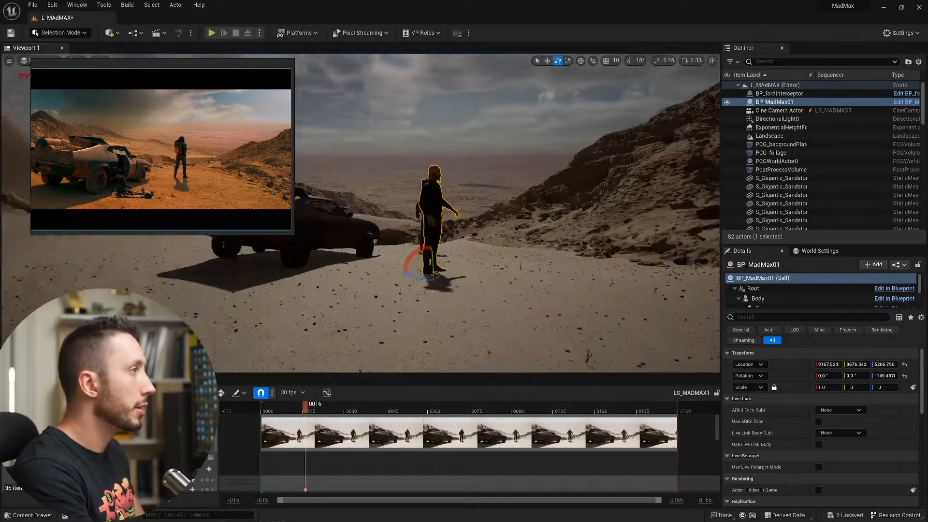
key(w)
right_drag(435, 232, 377, 246)
key(a)
key(w)
key(s)
key(d)
key(w)
right_drag(484, 175, 521, 173)
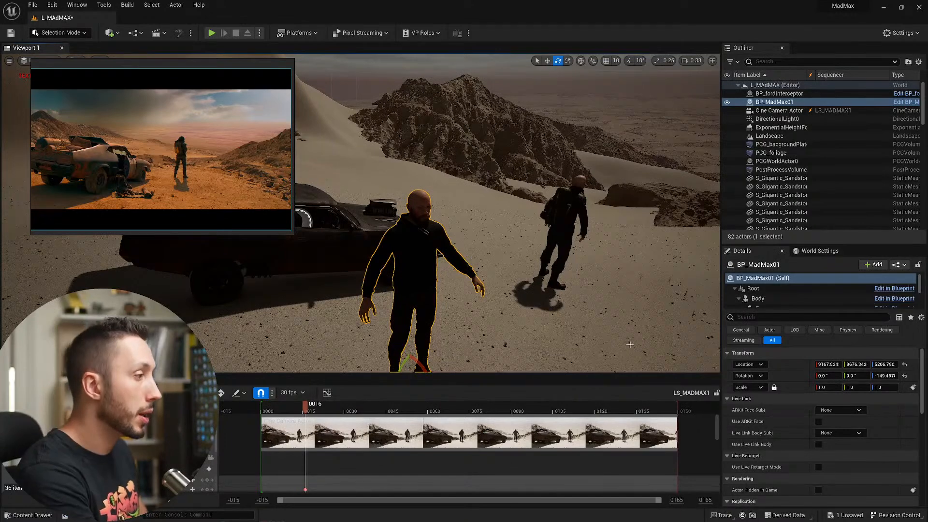
- Locate the placed BP_MadMax01's asset in the content browser, open its blueprint, and enlarge the blueprint editor window
scroll(766, 425, down, 10)
scroll(767, 425, up, 1)
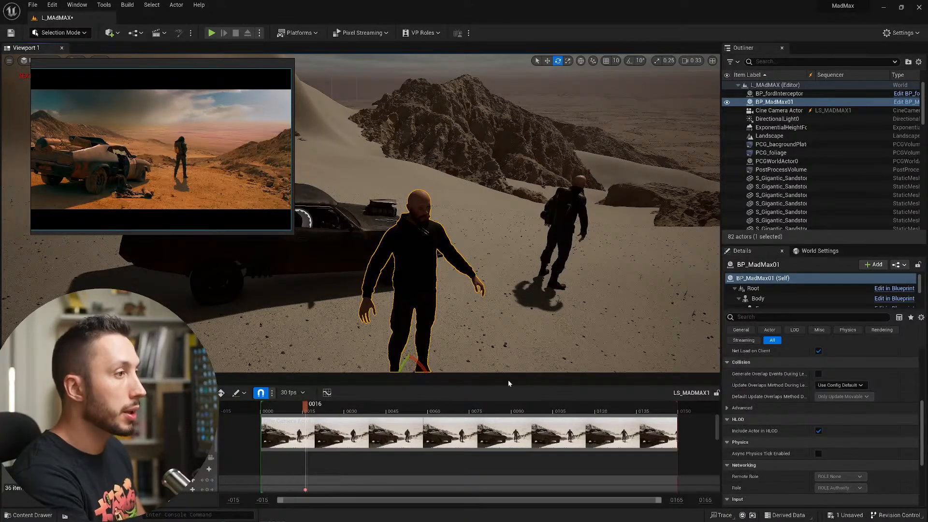
key(ctrl+b)
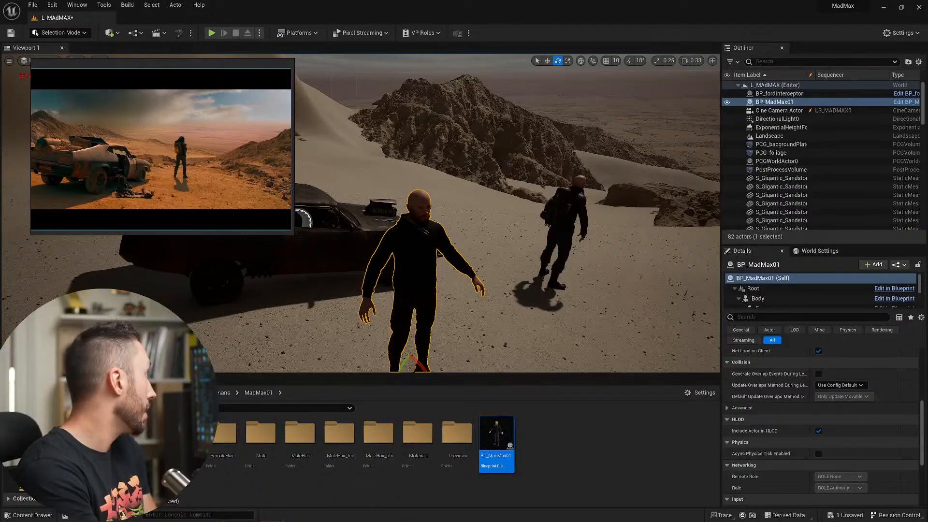
drag(927, 145, 714, 58)
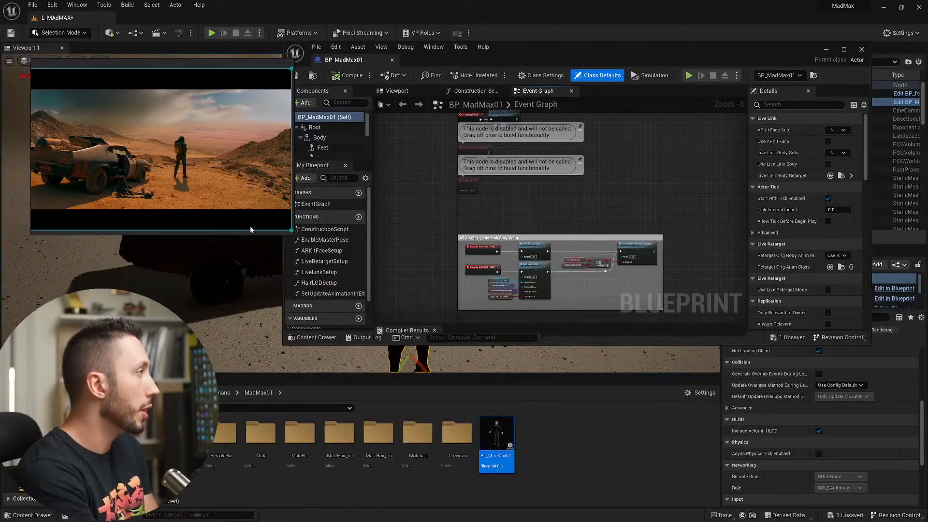
drag(251, 225, 244, 238)
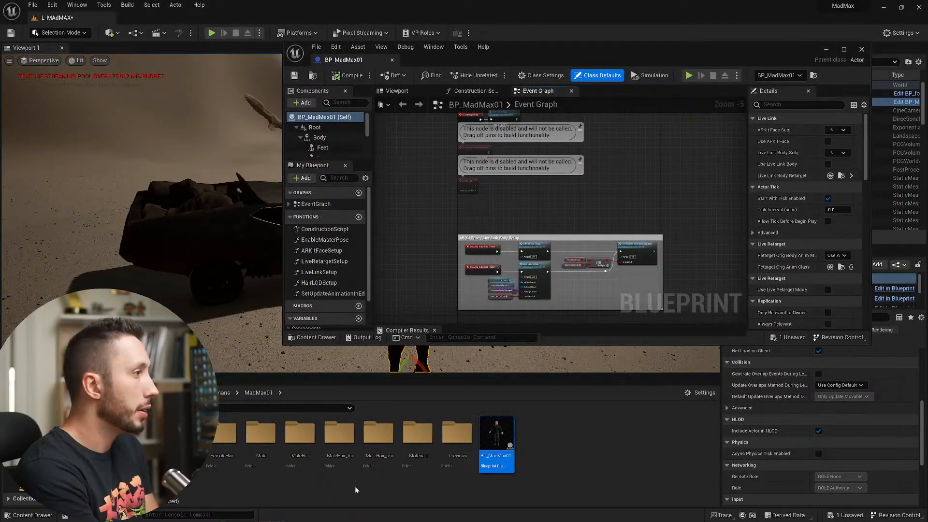
drag(284, 344, 95, 481)
drag(191, 199, 183, 295)
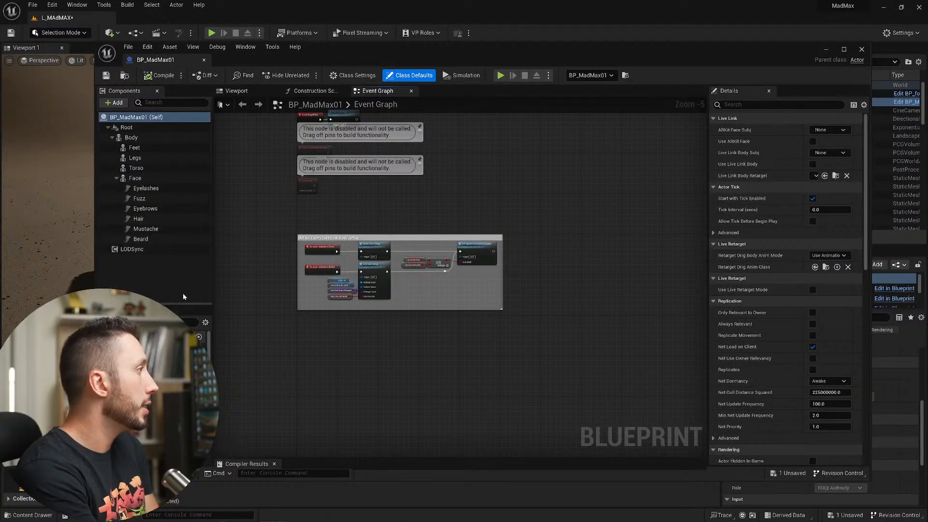
- Examine the Root, Body and Face components of BP_MadMax01 in the blueprint's 3D preview
click(150, 129)
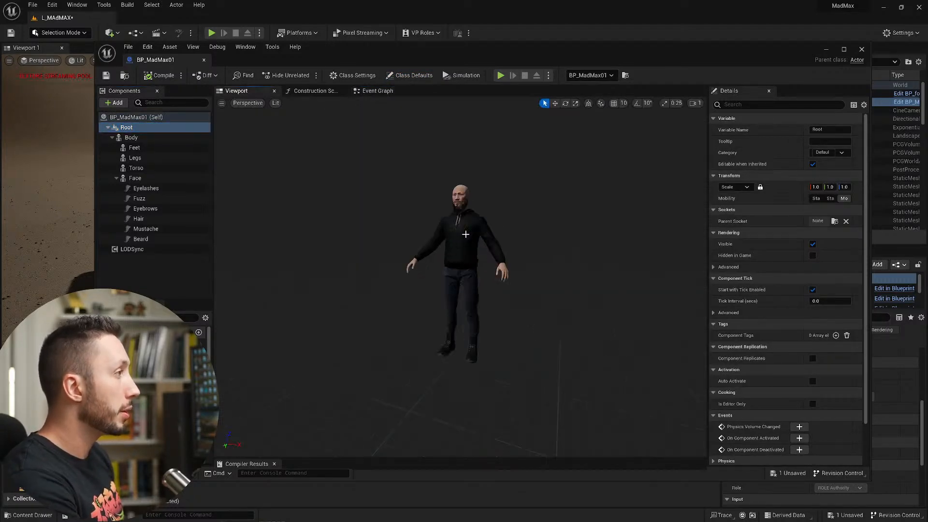
click(122, 138)
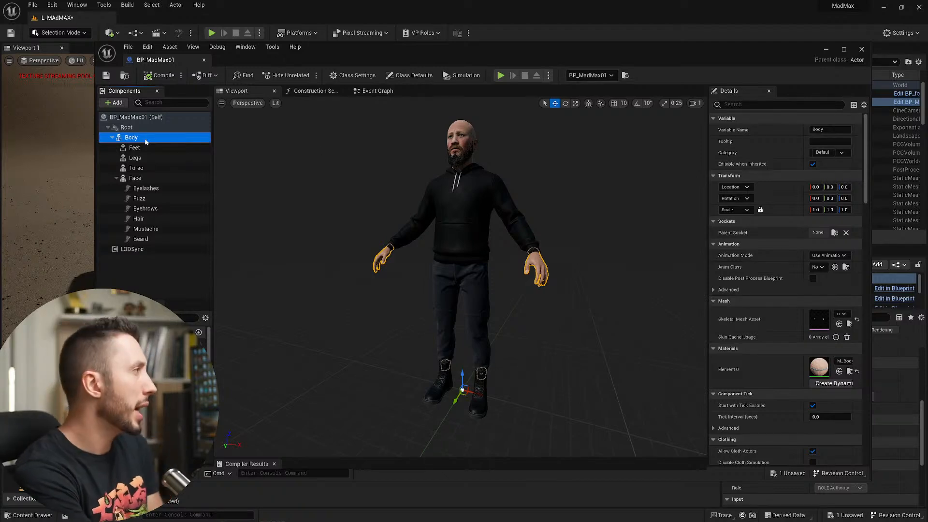
click(138, 178)
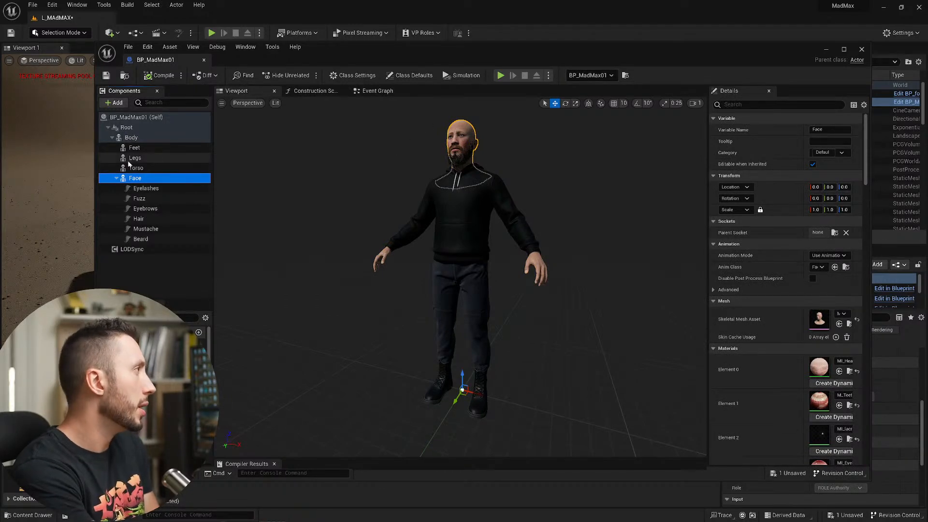
click(132, 139)
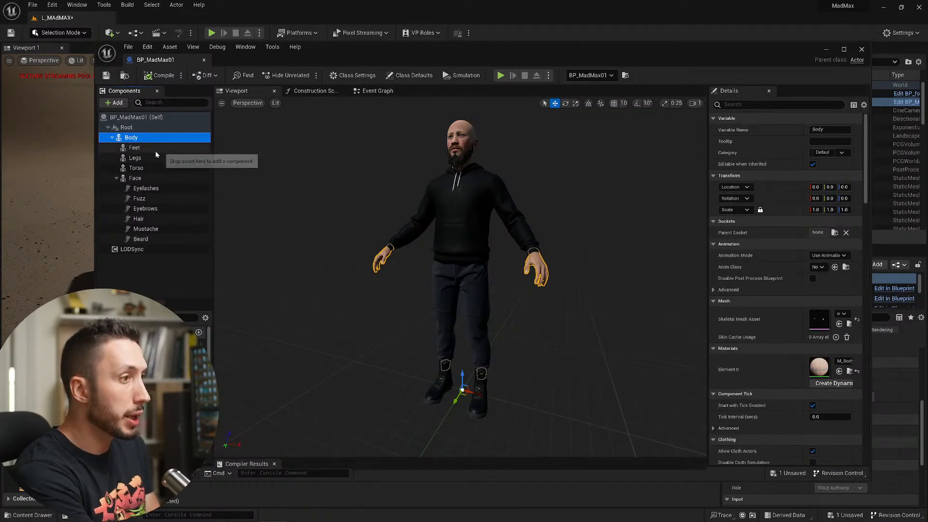
scroll(610, 368, down, 5)
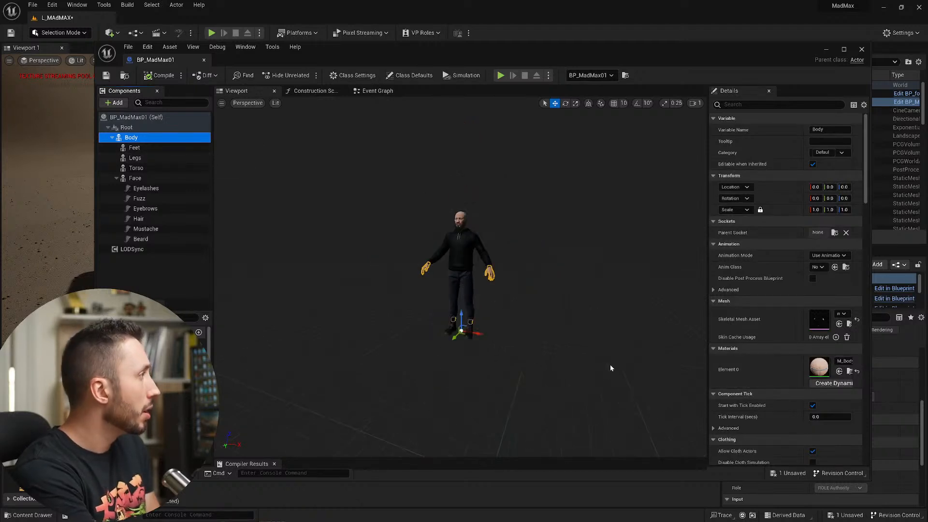
scroll(656, 369, up, 4)
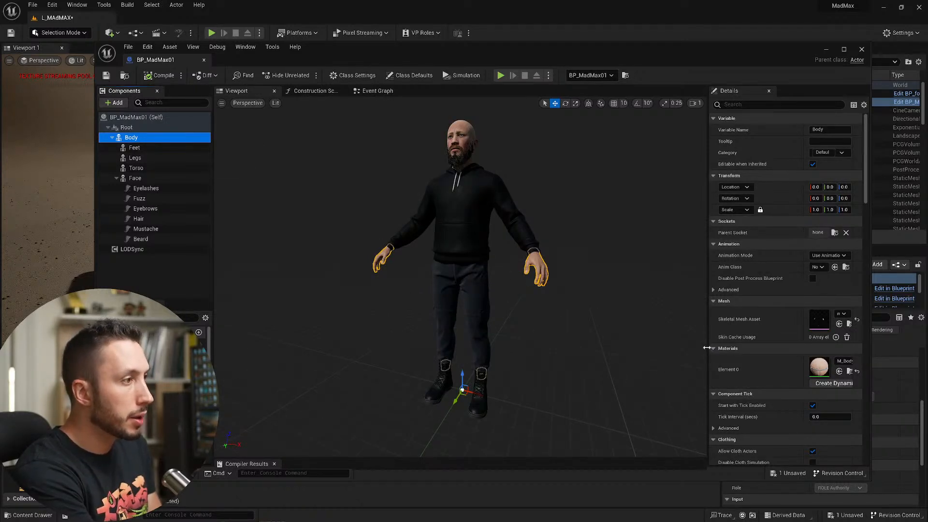
mouse_move(537, 243)
mouse_down()
mouse_move(447, 238)
mouse_move(537, 243)
mouse_up()
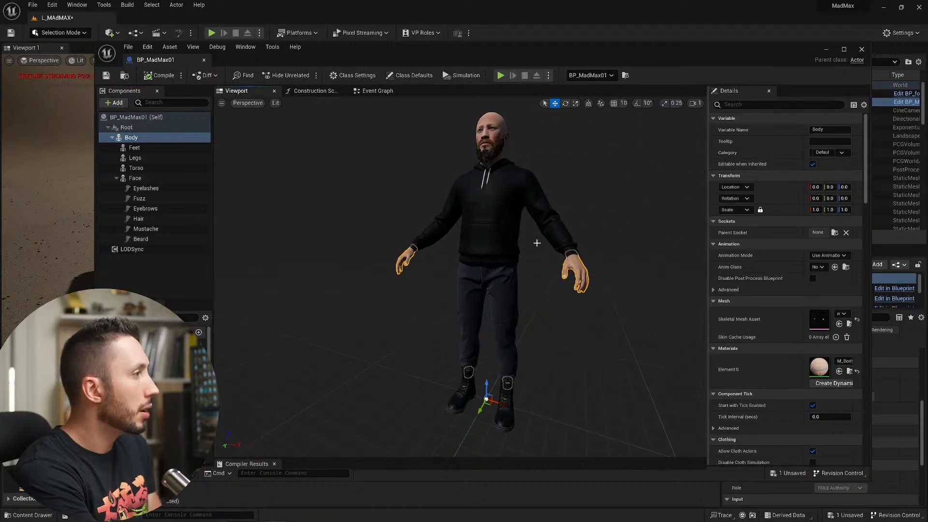
- Open the Torso component's hoodie skeletal mesh to view it, and return to the BP_MadMax01 blueprint
click(537, 243)
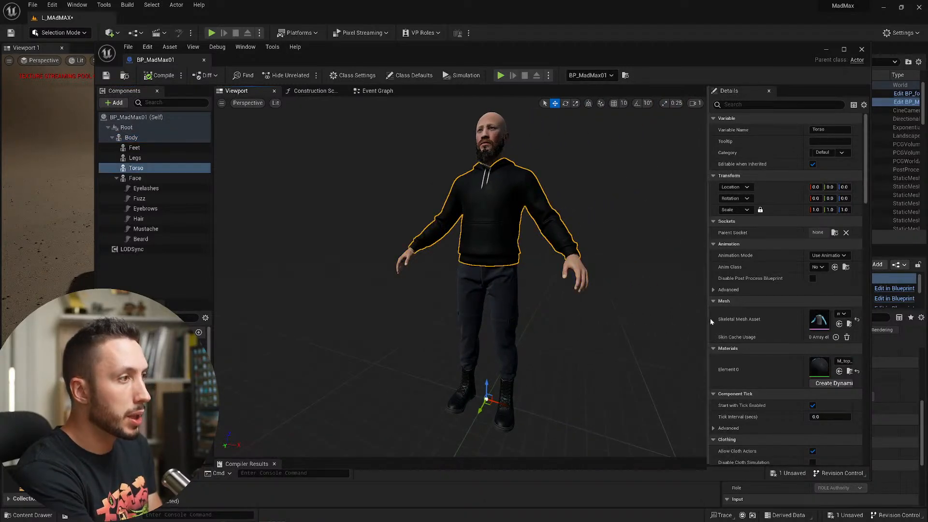
drag(708, 319, 648, 310)
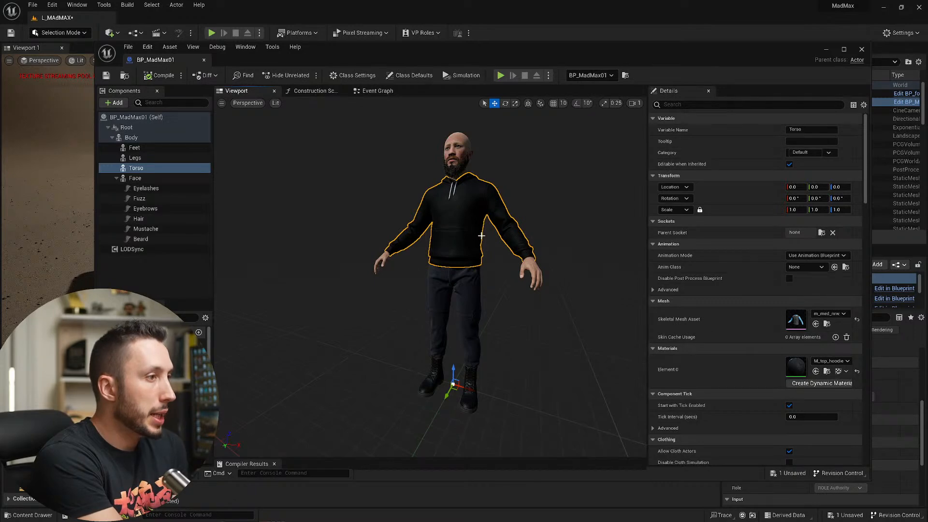
double_click(796, 320)
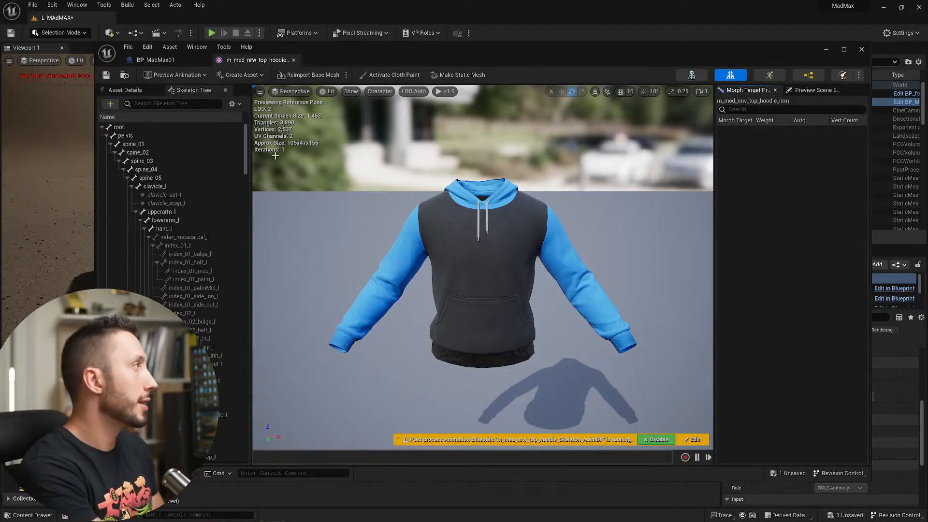
click(156, 60)
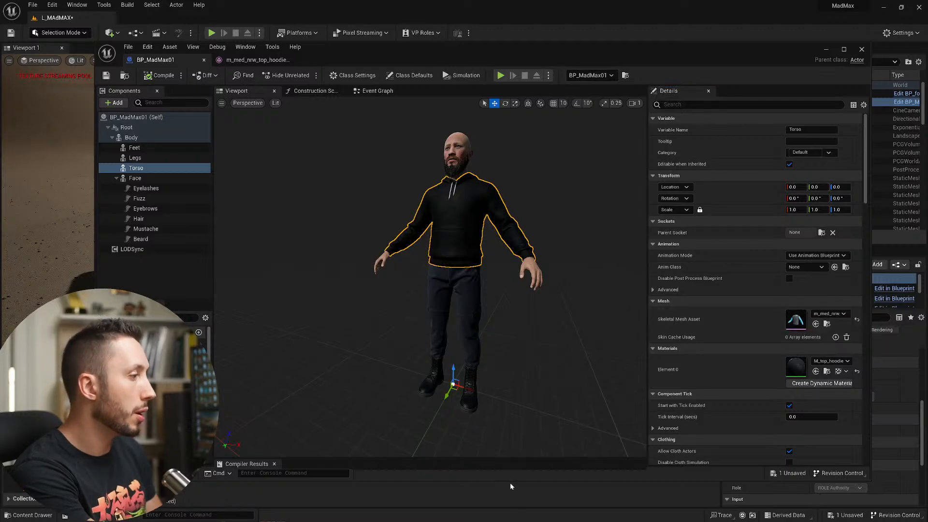
- Start exporting the m_med_nrw_top_hoodie_nrm skeletal mesh as an FBX file to the Metahuman folder, and cancel the export
drag(511, 481, 509, 325)
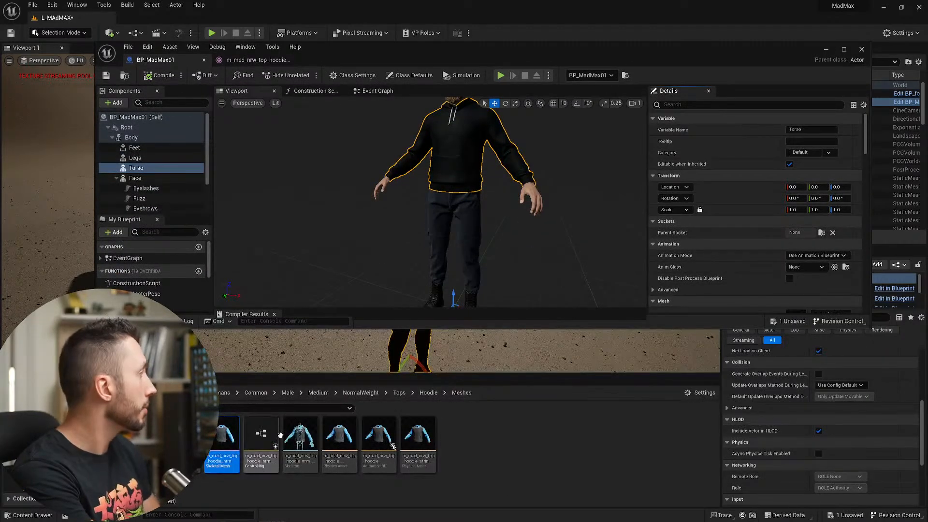
right_click(225, 433)
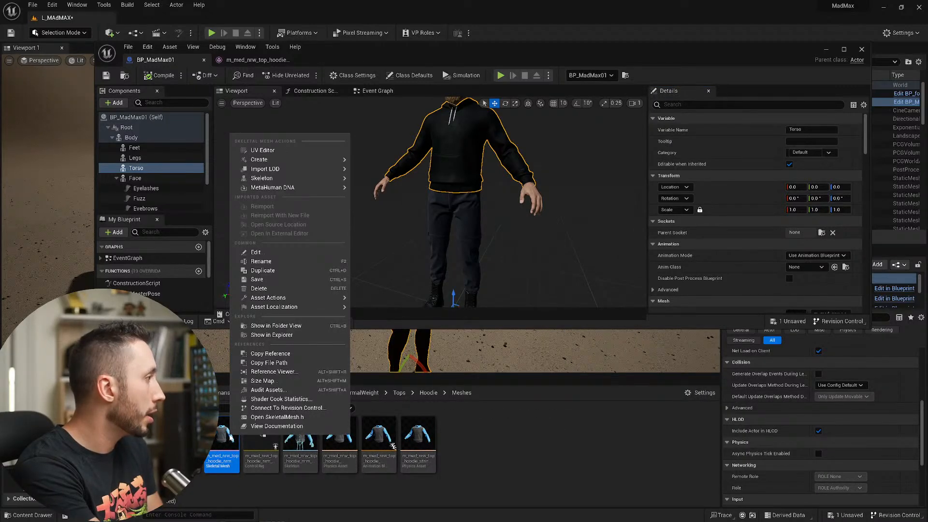
mouse_move(314, 300)
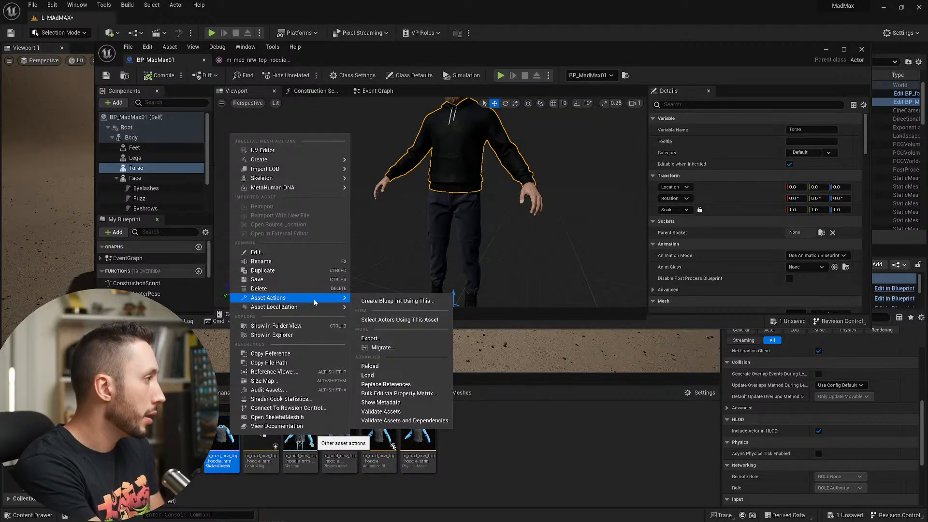
click(406, 341)
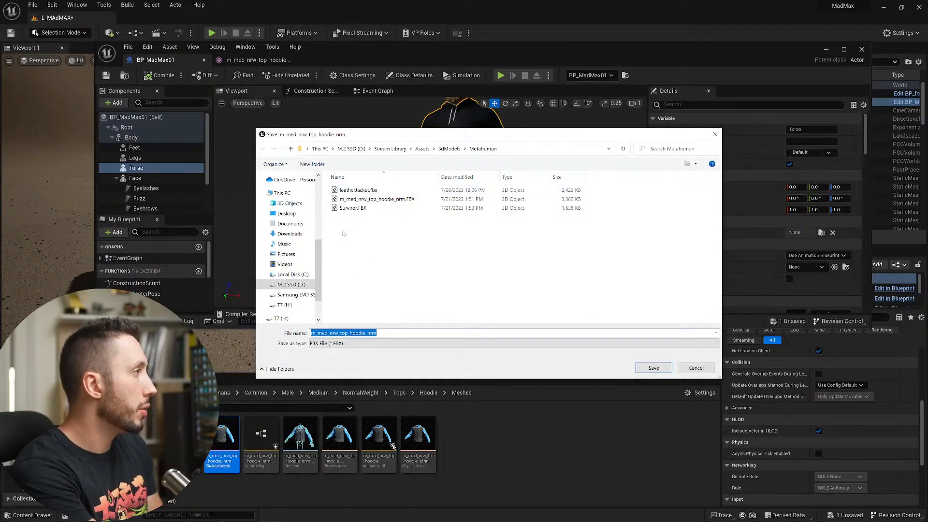
click(392, 199)
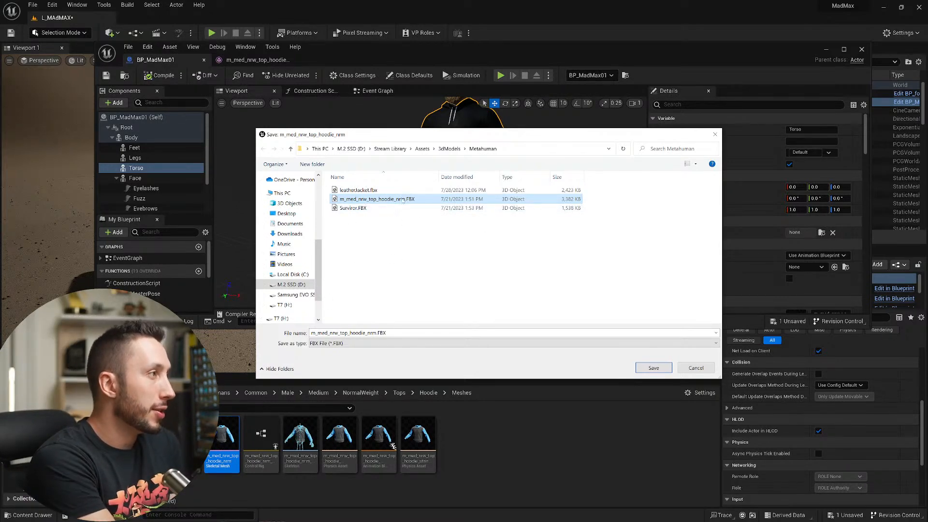
click(692, 369)
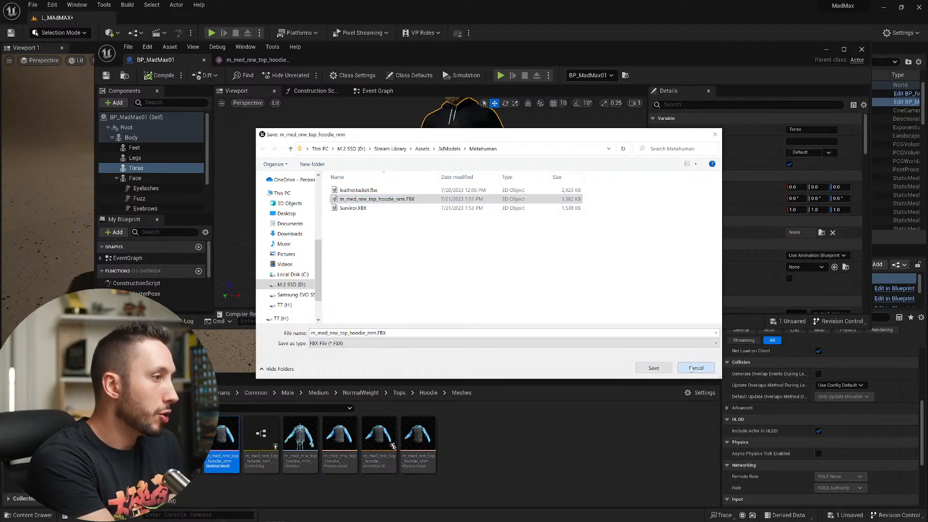
click(691, 369)
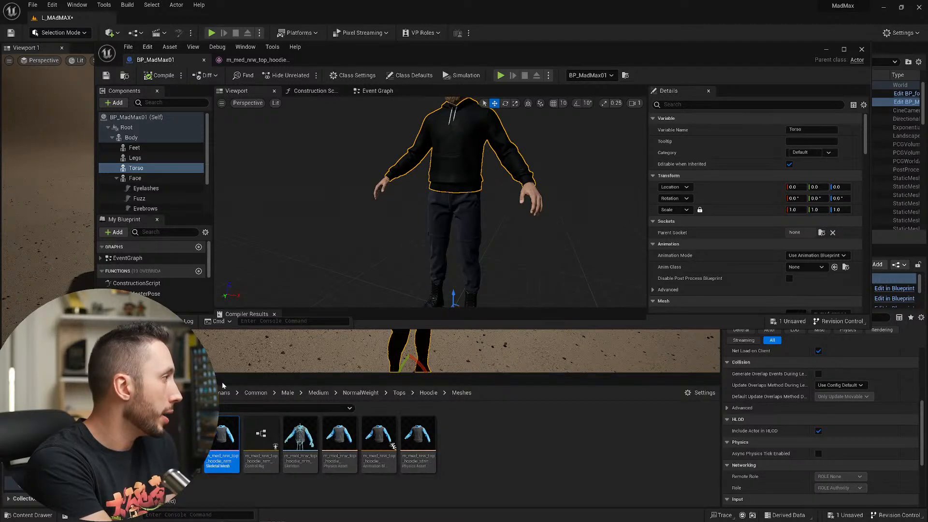
- Move the blueprint editor window clear of the level viewport and lock the viewport to the sequence's camera cuts again
drag(542, 50, 470, 354)
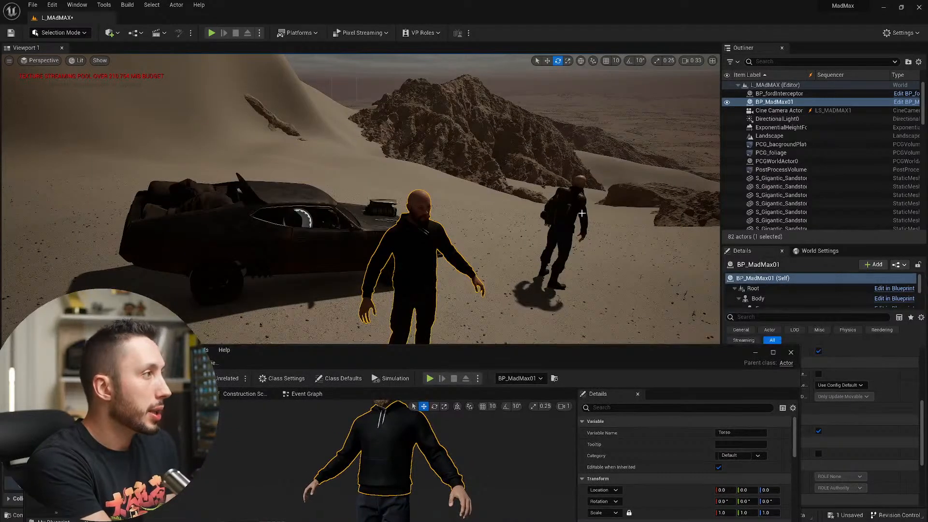
click(80, 61)
click(80, 62)
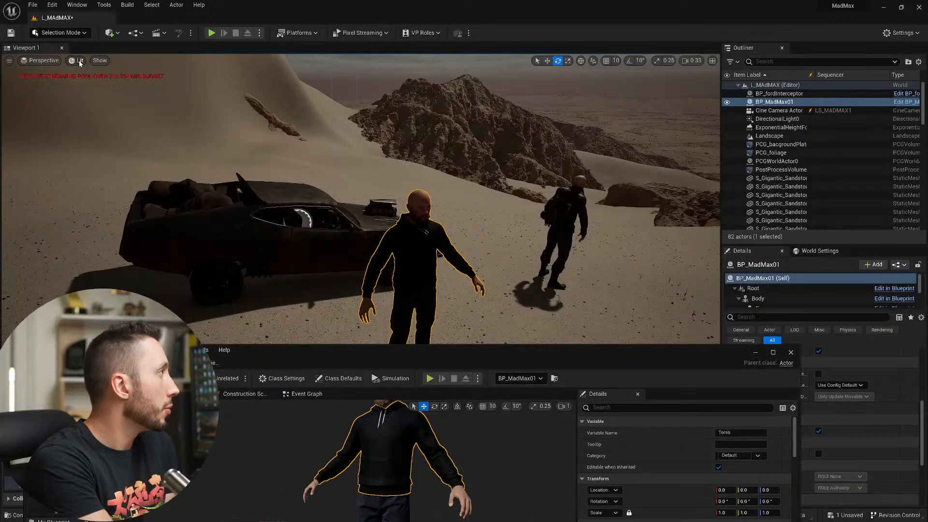
click(80, 62)
click(80, 62)
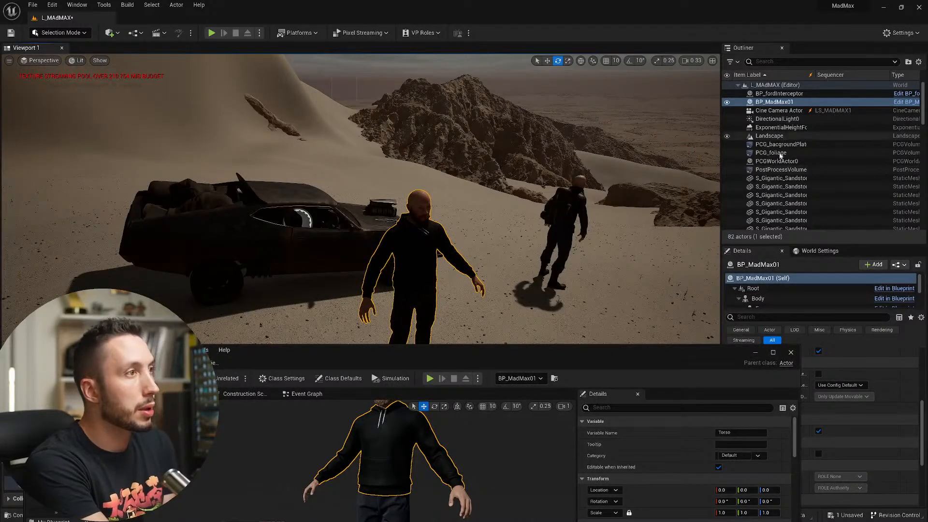
drag(264, 352, 538, 364)
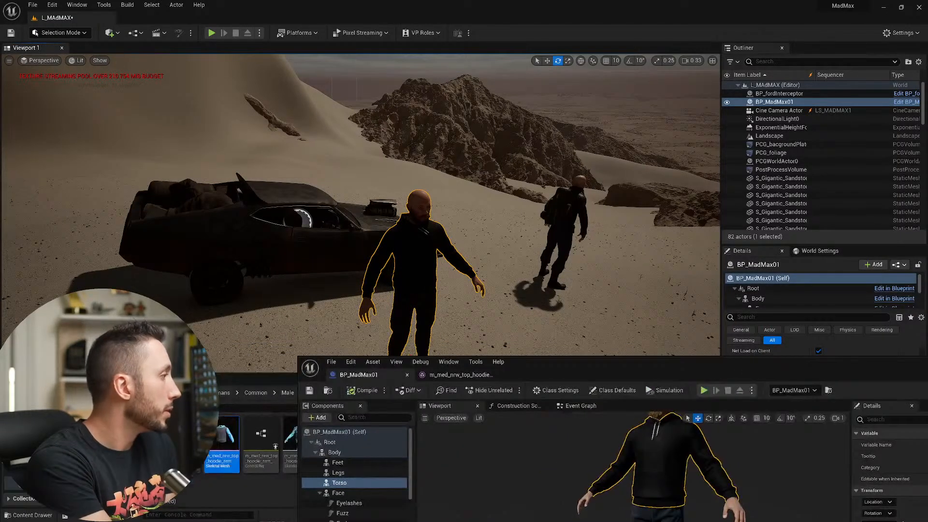
click(210, 457)
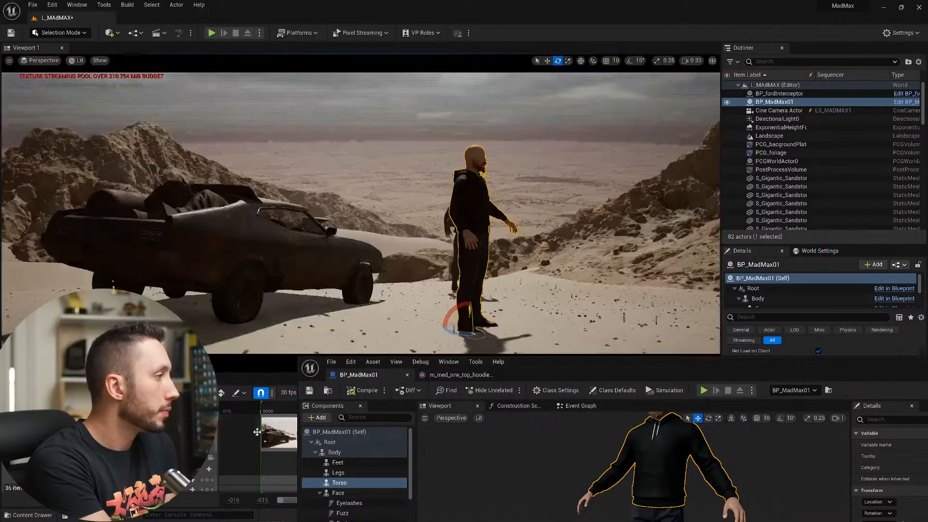
drag(531, 364, 396, 351)
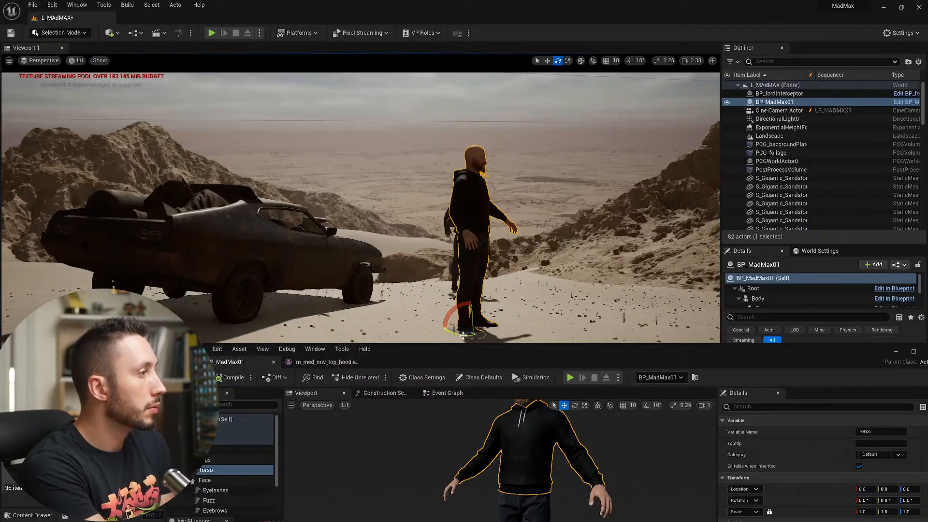
- Move BP_MadMax01 toward the car so it stands clear of the survivor in the shot, and close the blueprint editor
key(w)
drag(458, 328, 382, 325)
drag(615, 354, 504, 148)
click(823, 147)
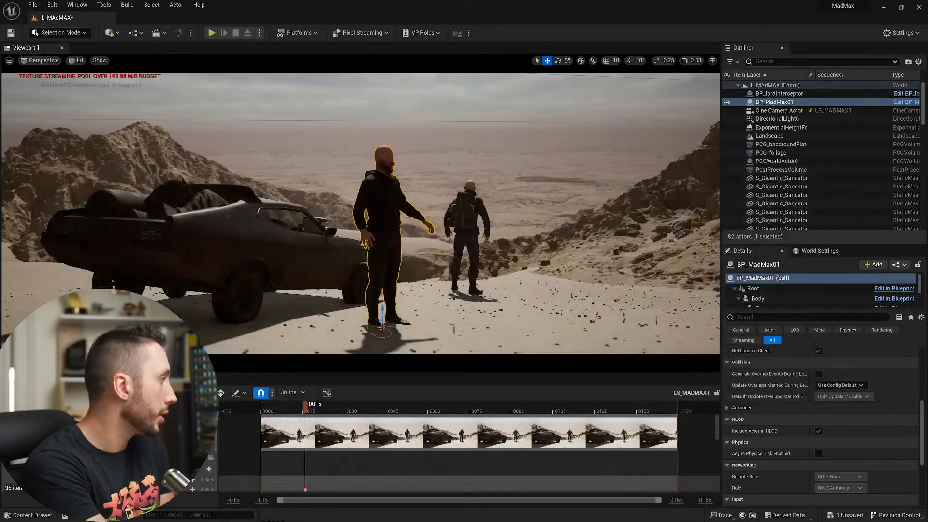
- Open the Survivor skeletal mesh from the Characters/Survivor/Mesh folder to examine its leather jacket outfit
click(37, 379)
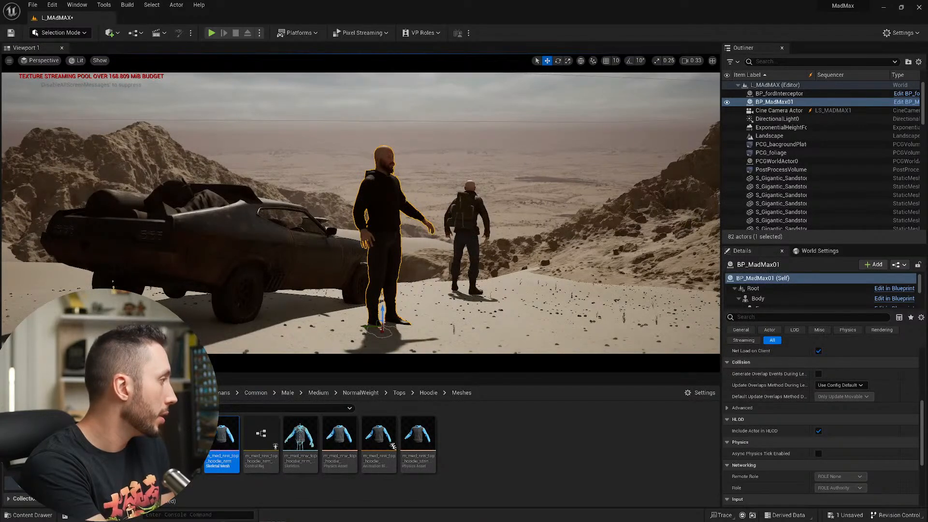
click(49, 440)
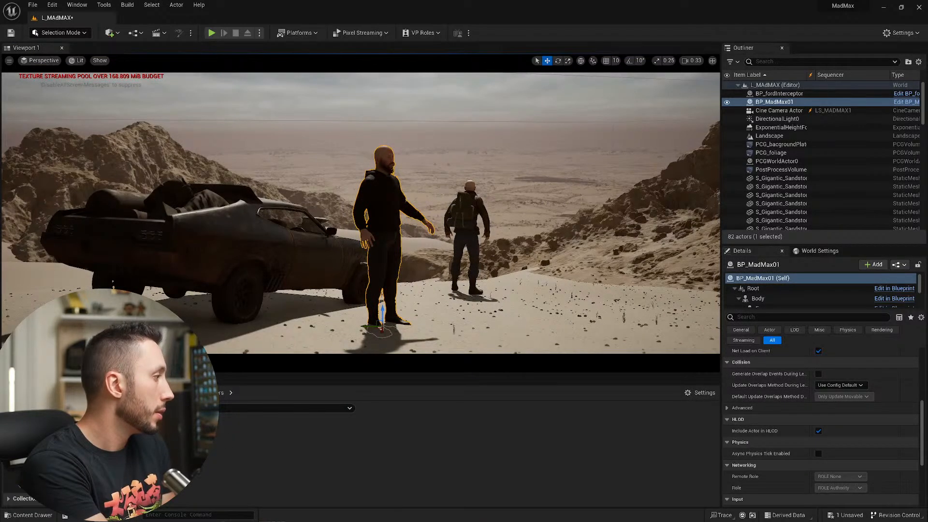
double_click(183, 435)
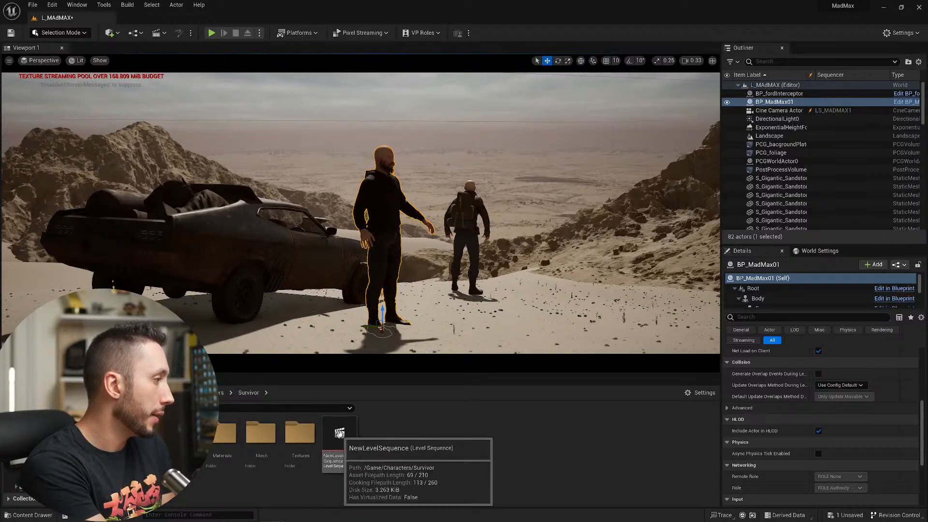
double_click(259, 437)
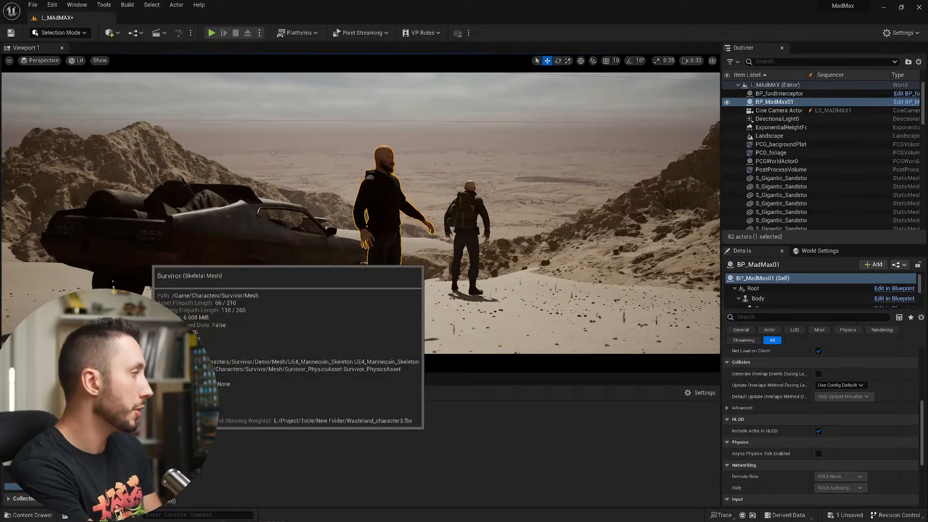
double_click(156, 444)
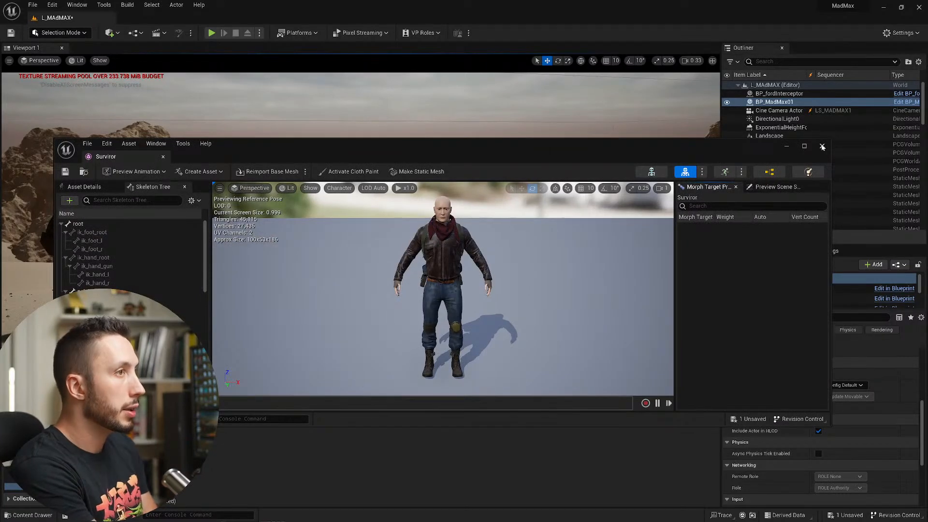
- Start exporting the Survivor skeletal mesh as an FBX file to the Metahuman folder, and cancel the export
click(822, 145)
right_click(156, 437)
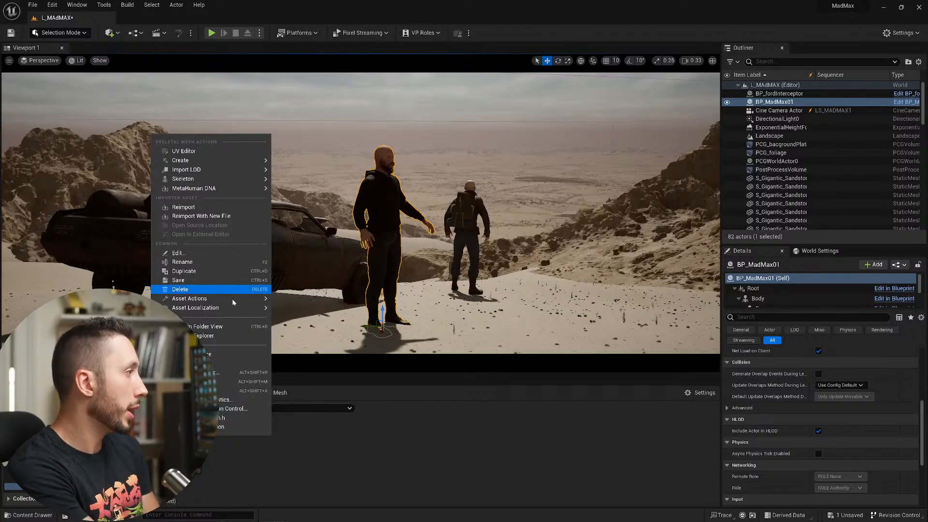
mouse_move(249, 300)
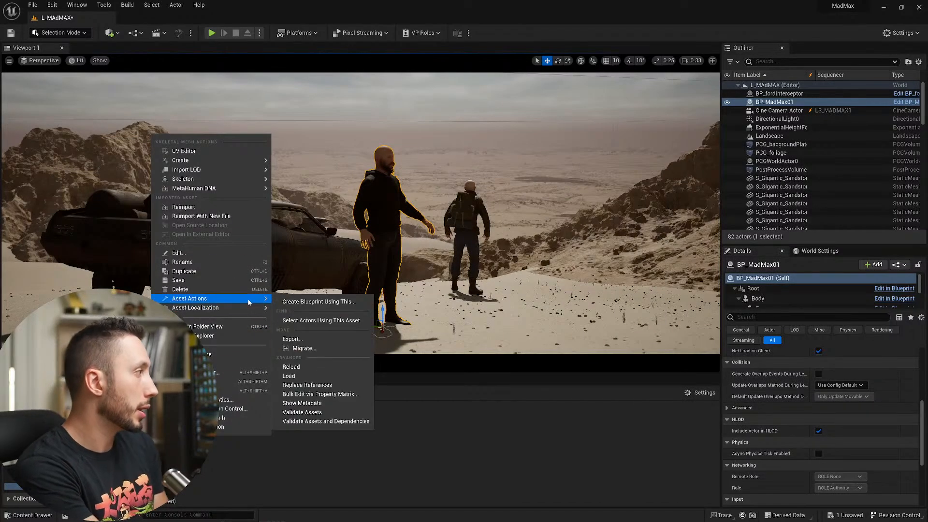
click(350, 338)
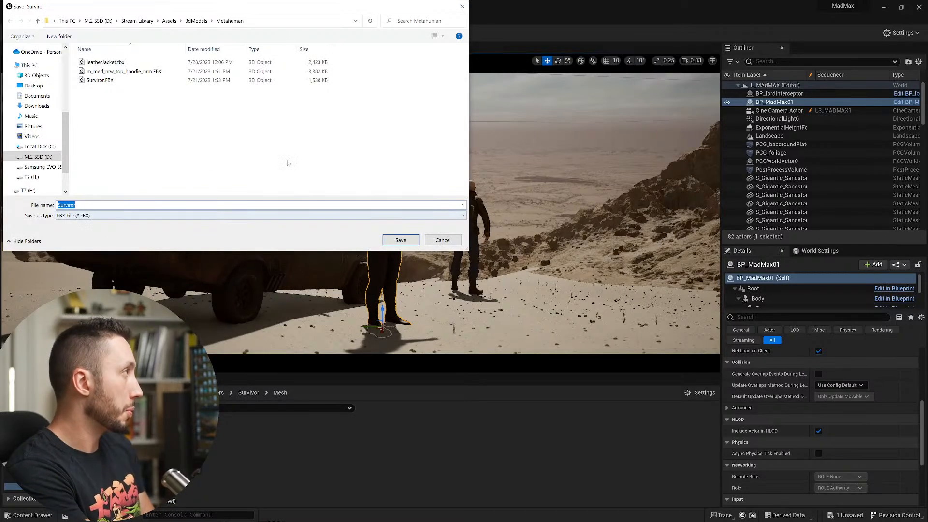
click(443, 240)
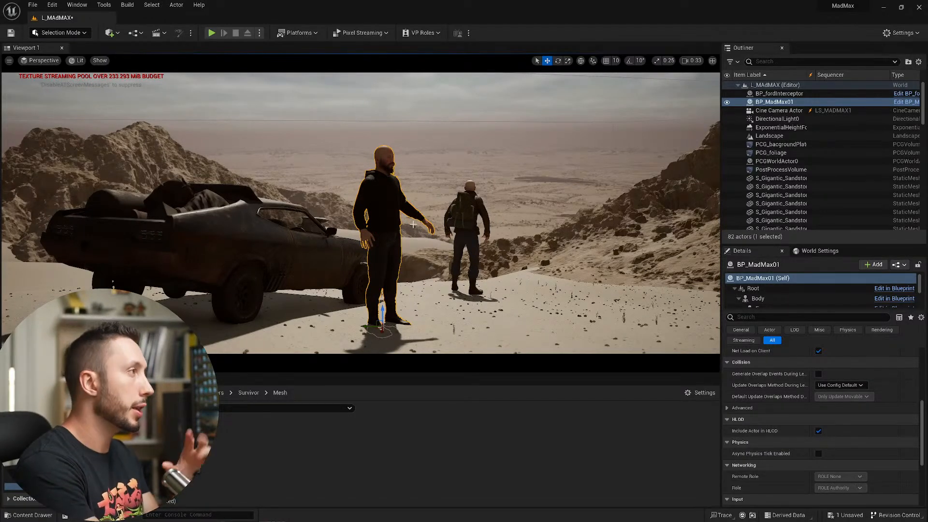
- Switch to Maya and choose Survivor.FBX from the Metahuman folder for import
click(884, 9)
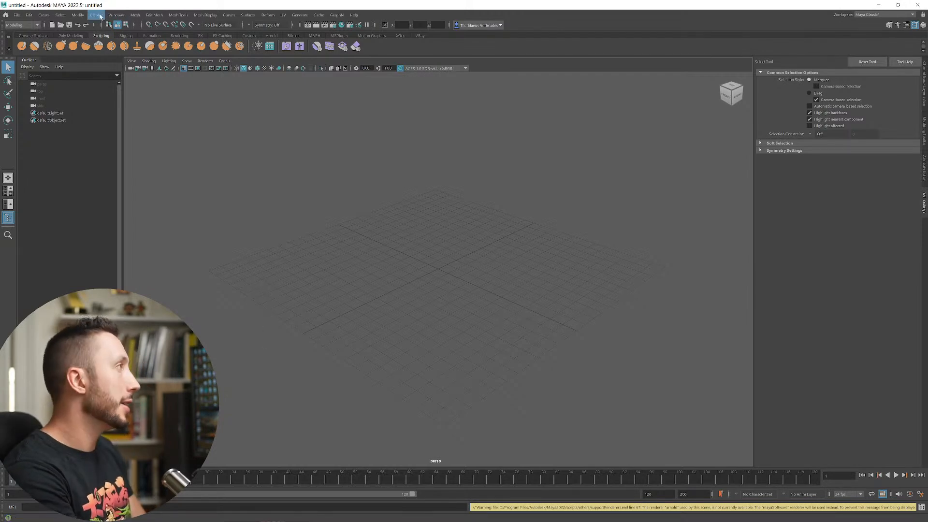
click(17, 15)
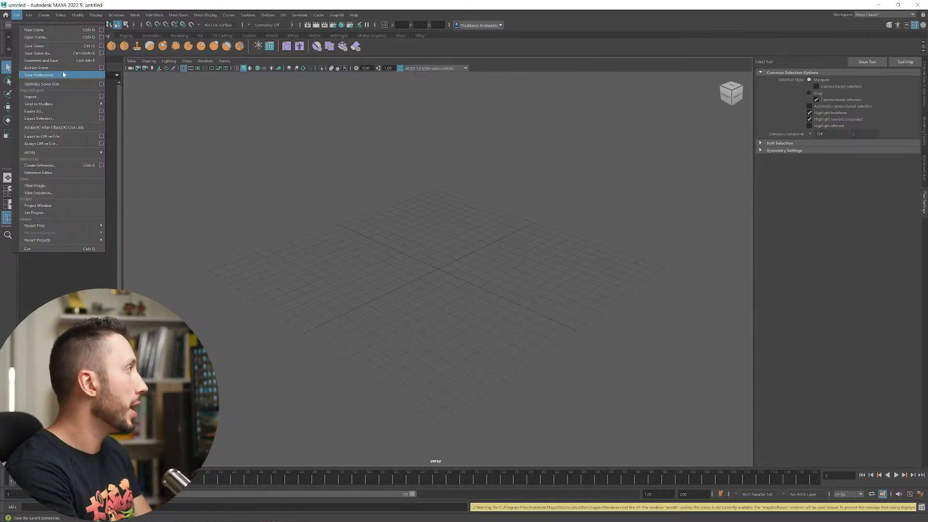
click(57, 98)
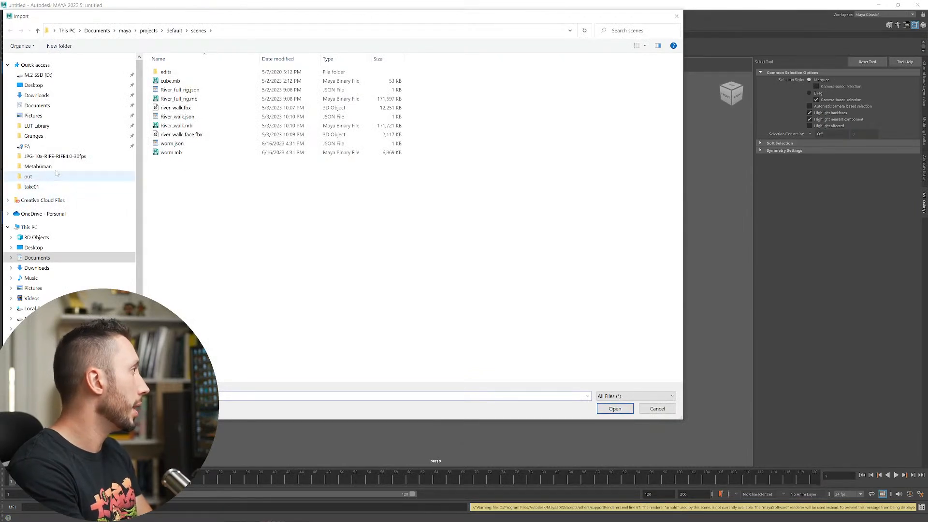
click(87, 167)
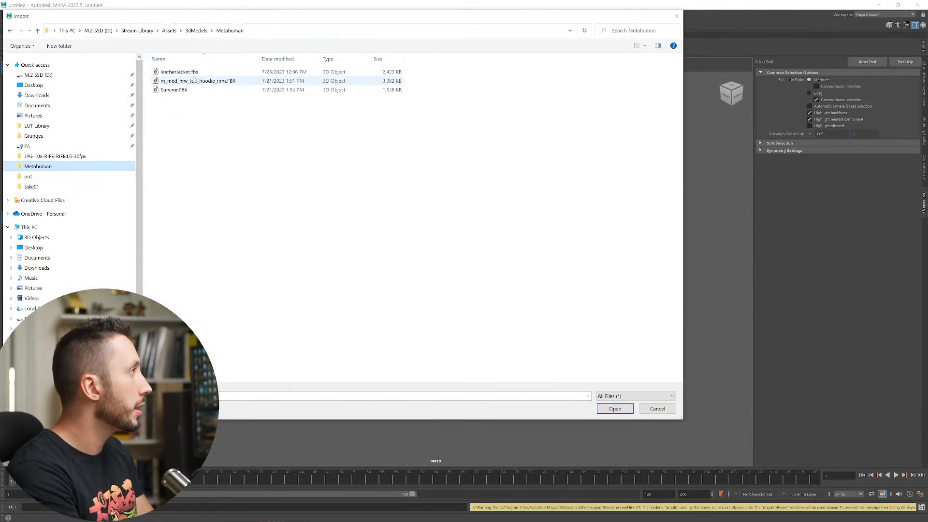
click(176, 90)
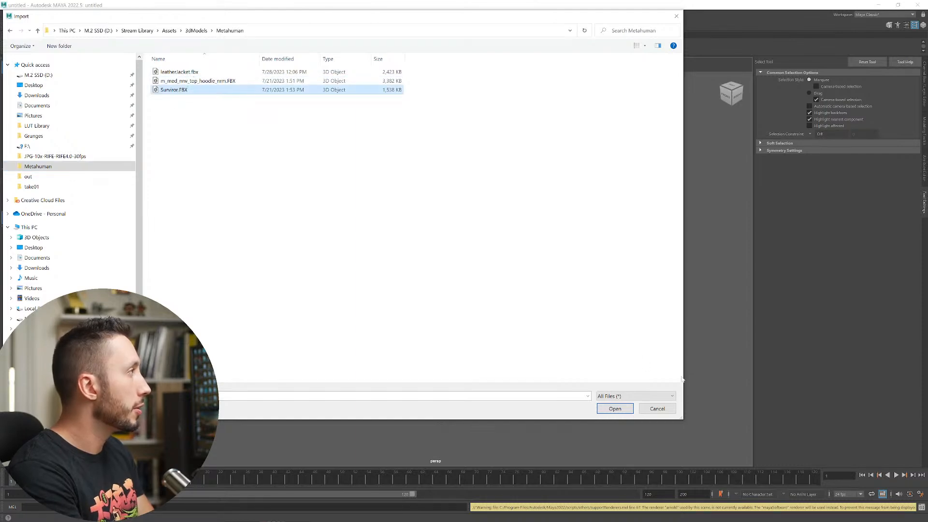
click(609, 409)
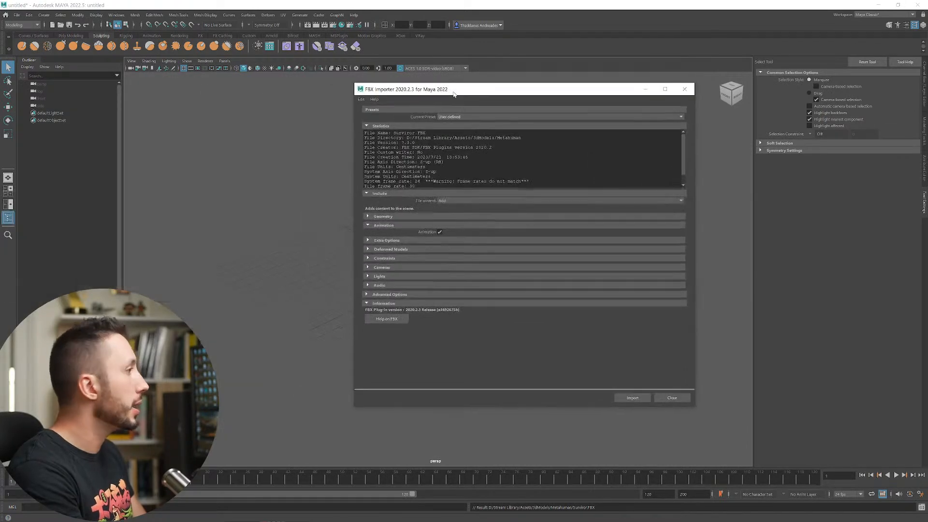
- Import the survivor FBX with its file content set to Add, and frame the whole character from the front
click(465, 200)
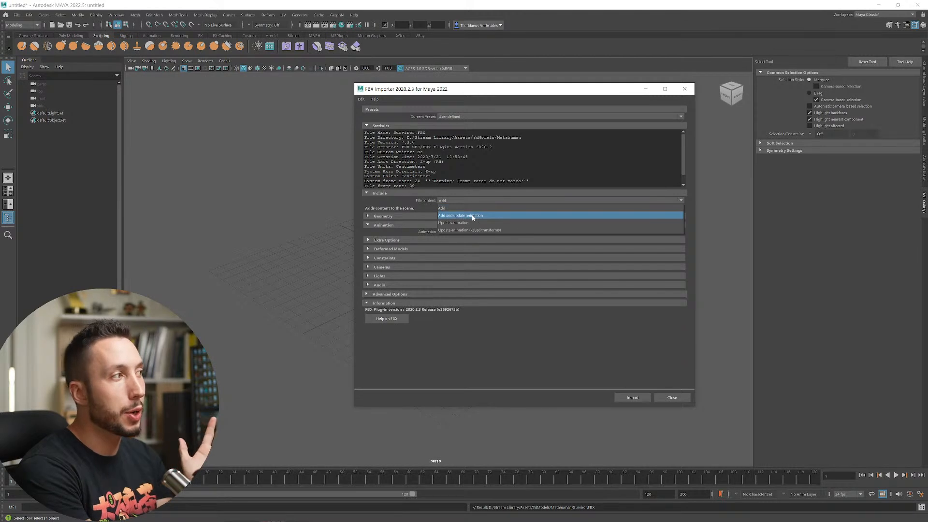
click(475, 208)
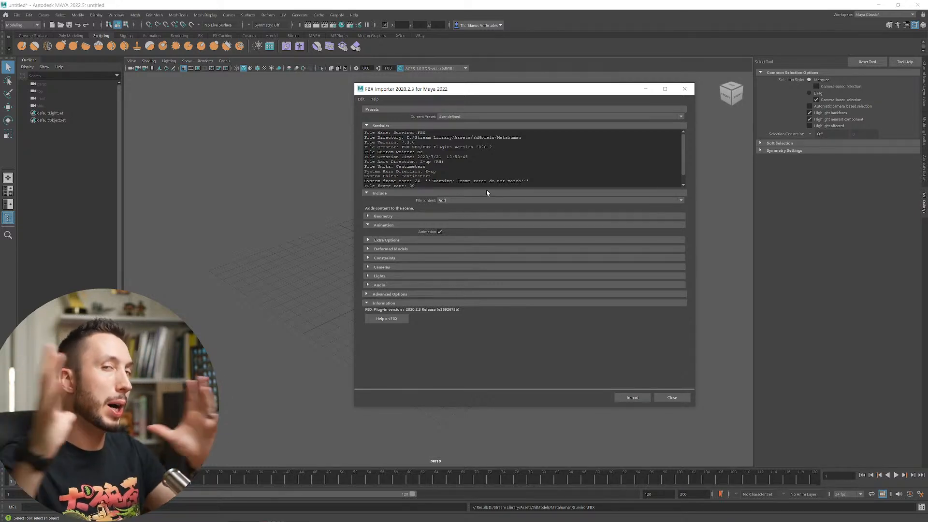
click(476, 201)
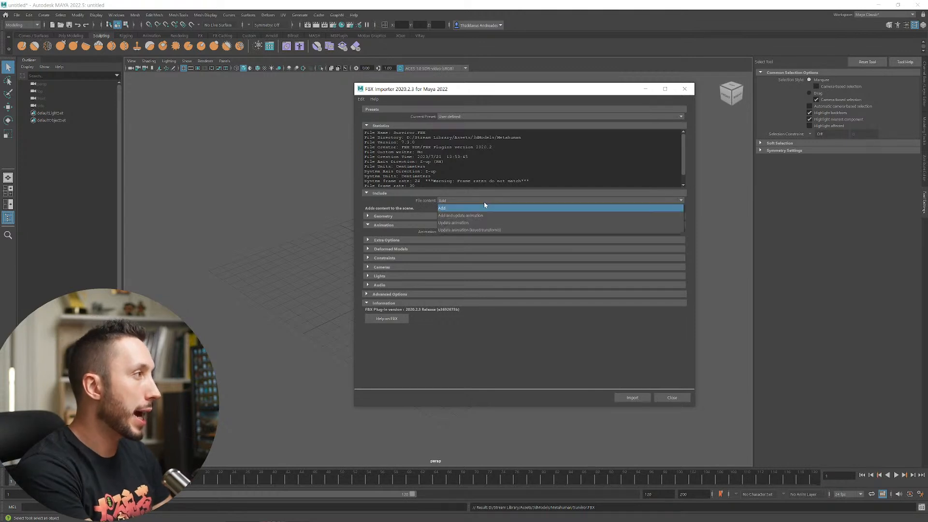
click(482, 203)
click(633, 398)
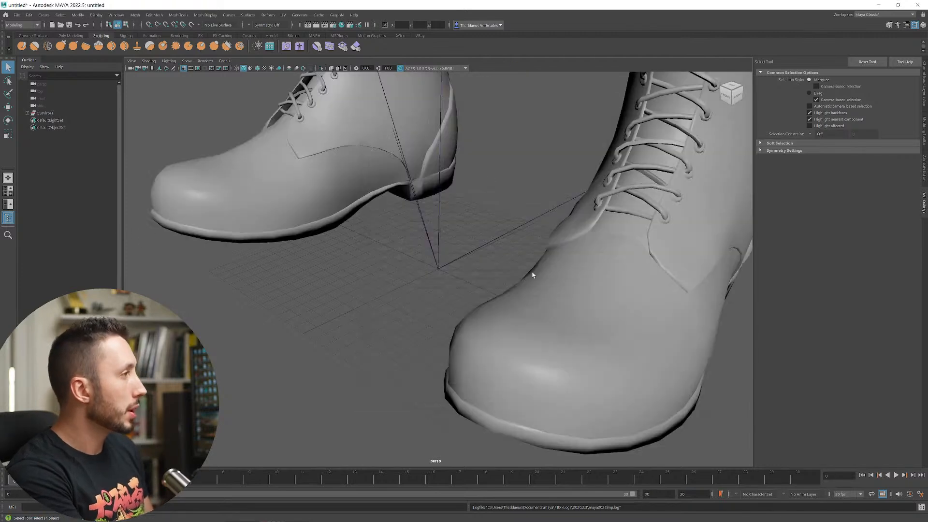
alt+right_drag(533, 275, 466, 199)
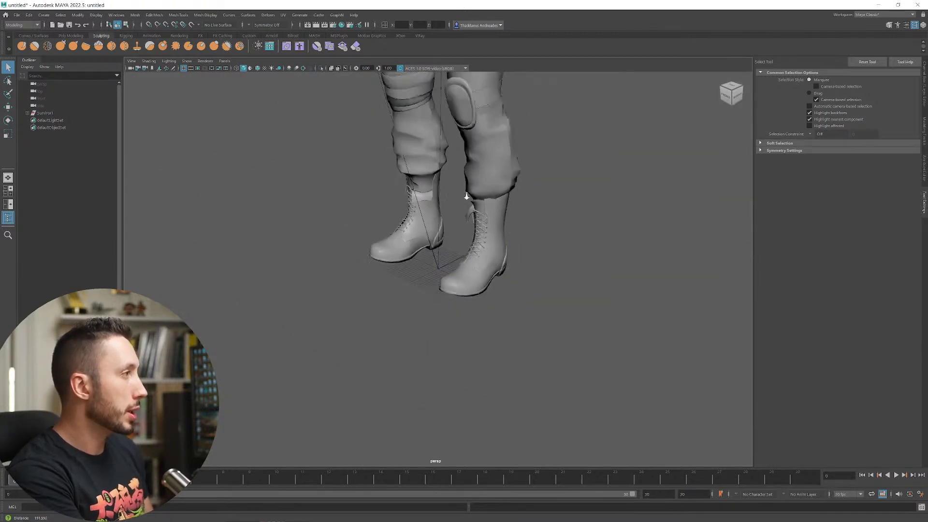
alt+drag(466, 198, 476, 177)
alt+right_drag(477, 176, 390, 139)
alt+middle_drag(390, 139, 387, 266)
alt+drag(387, 265, 405, 265)
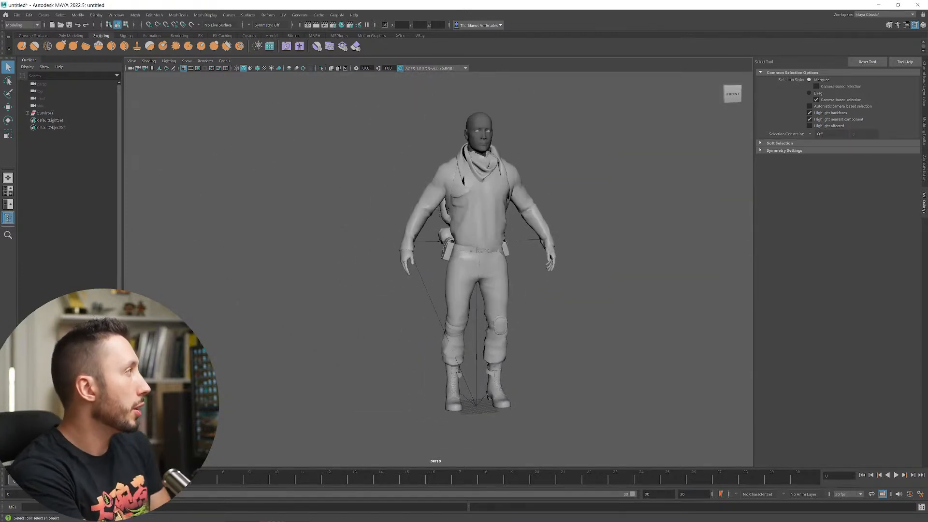
- Import m_med_nrw_top_hoodie_nrm.FBX from the Metahuman folder into the same scene, adding it to the survivor
click(16, 15)
click(56, 92)
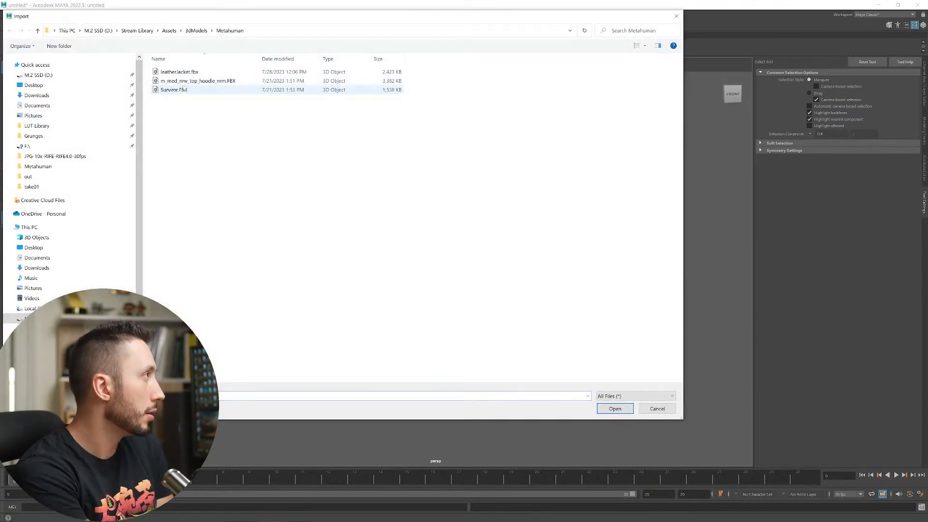
click(200, 80)
click(621, 410)
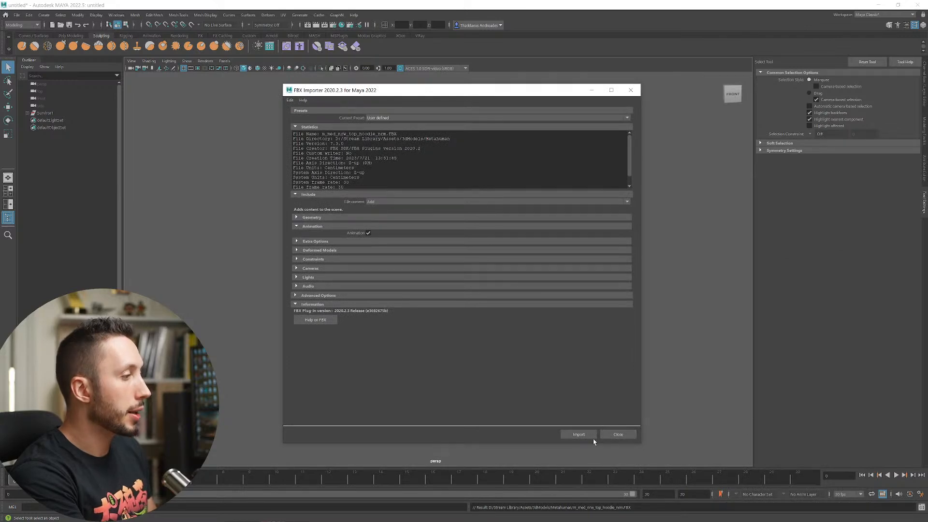
click(580, 434)
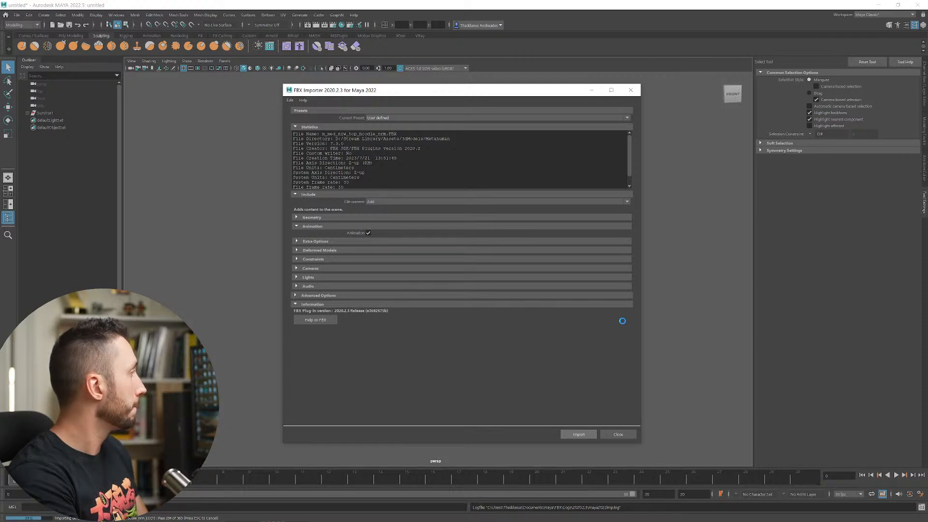
click(432, 209)
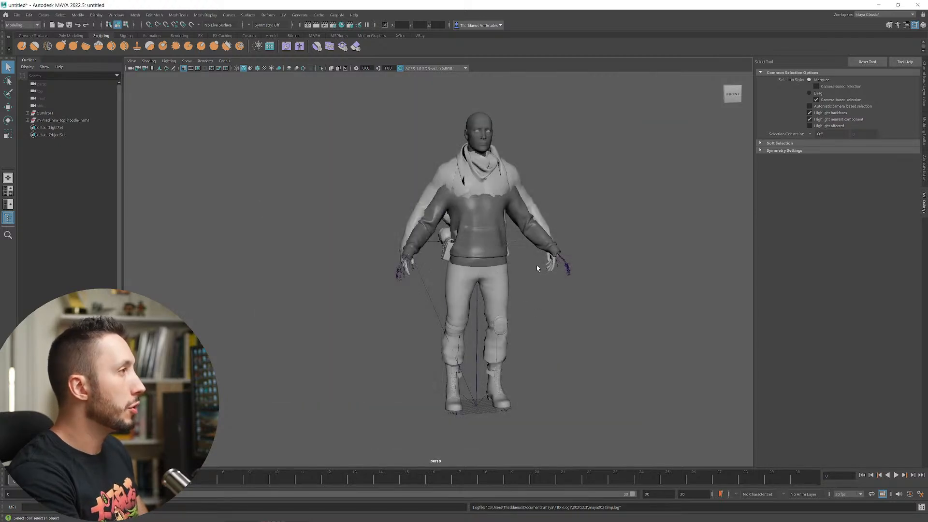
- Try moving the Survivor1 group sideways away from the hoodie, and undo the move
alt+drag(556, 276, 459, 274)
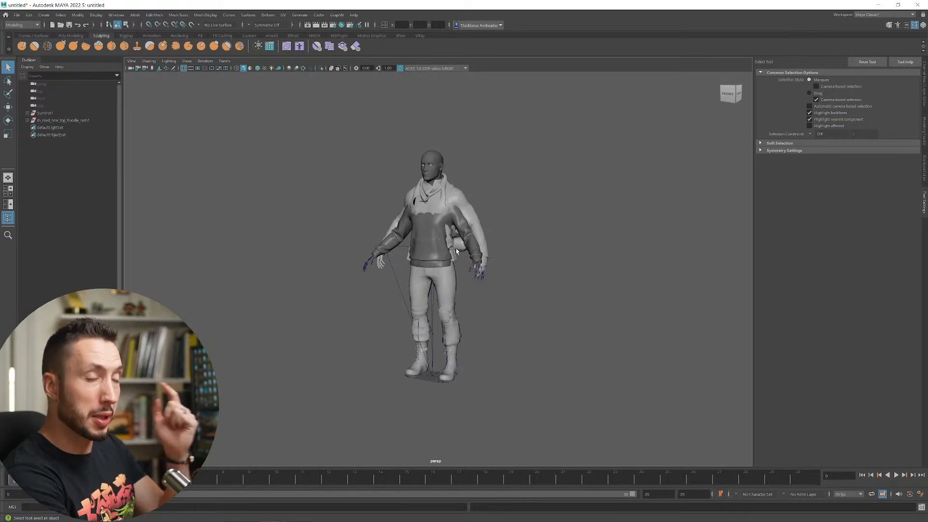
scroll(436, 226, up, 4)
alt+drag(445, 246, 470, 232)
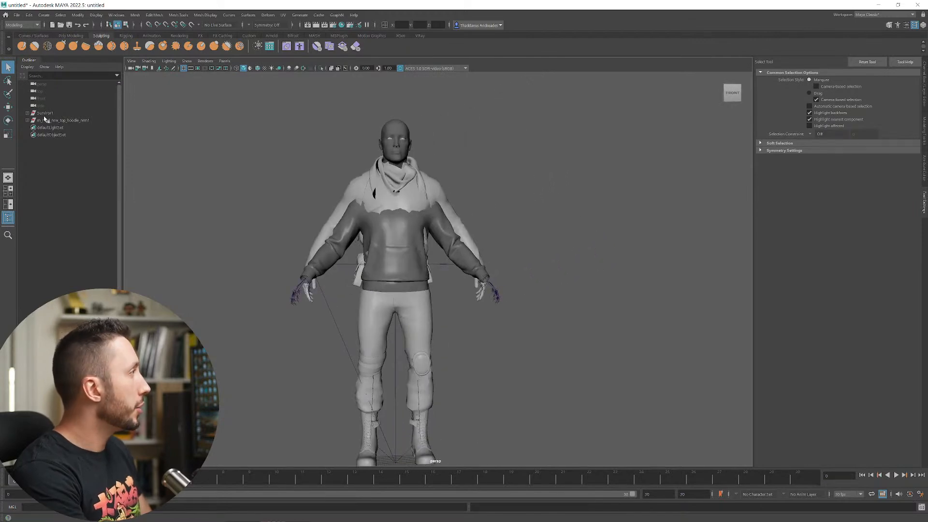
click(498, 293)
key(w)
scroll(464, 296, down, 2)
drag(474, 397, 358, 397)
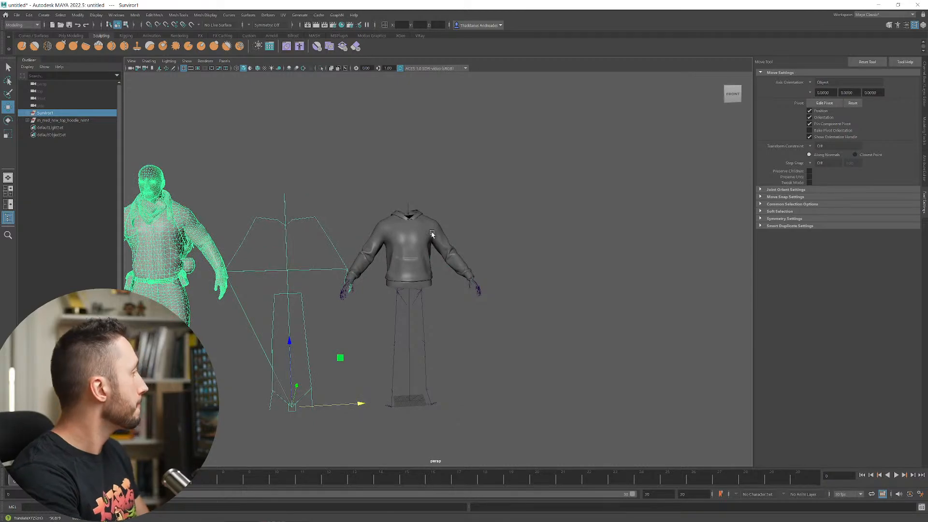
key(ctrl+z)
- Examine from several angles how the survivor mesh lines up with the hoodie at the shoulders, arms and waist
alt+drag(478, 260, 461, 283)
scroll(475, 313, up, 3)
scroll(462, 283, up, 2)
click(370, 167)
alt+drag(370, 168, 444, 187)
alt+drag(575, 288, 535, 288)
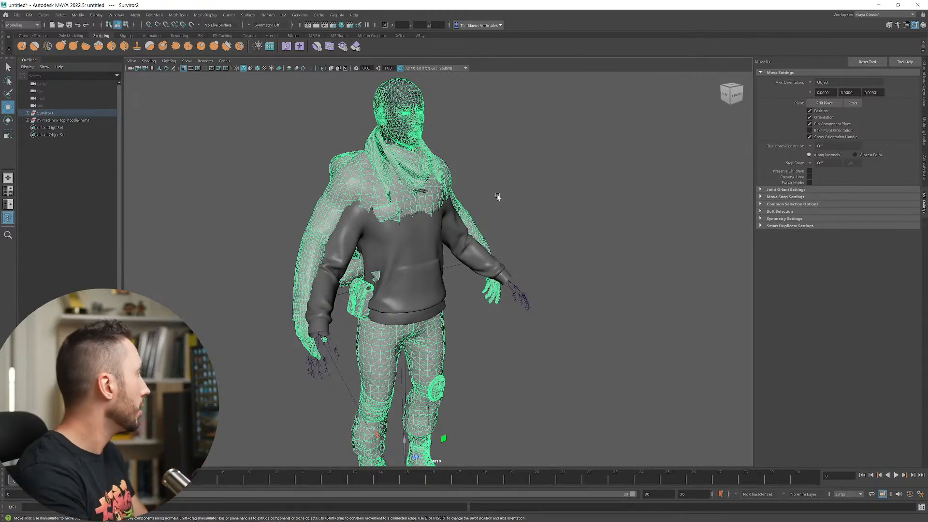
alt+drag(415, 230, 397, 244)
alt+right_drag(396, 244, 421, 253)
alt+drag(421, 253, 412, 254)
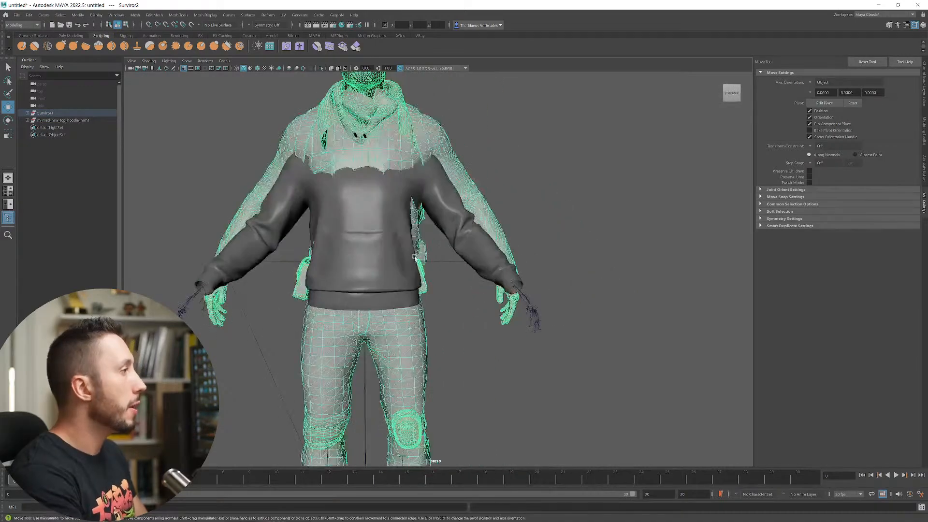
alt+drag(290, 234, 303, 253)
- Scale the survivor's root joint down vertically so the character's shoulders fit the hoodie
click(284, 285)
alt+drag(396, 284, 434, 283)
alt+drag(517, 299, 365, 312)
scroll(426, 298, down, 4)
alt+drag(484, 423, 382, 428)
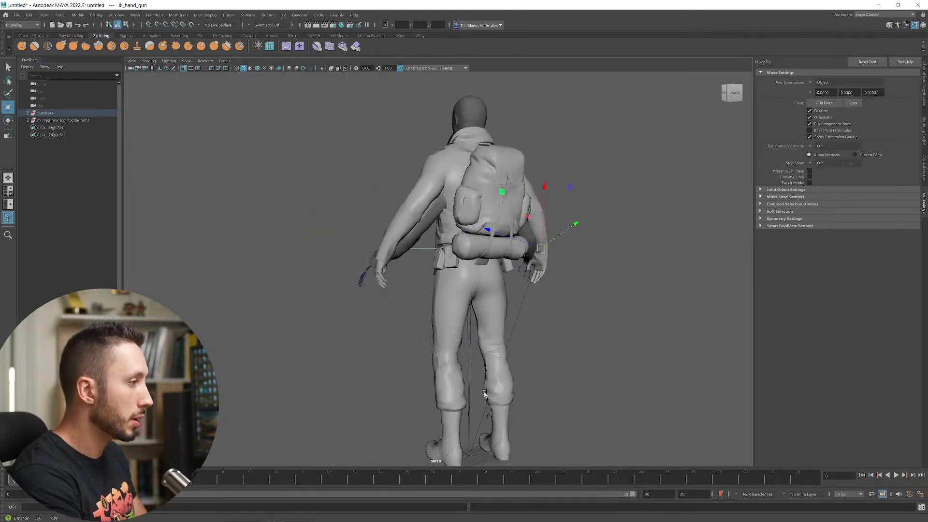
alt+middle_drag(479, 440, 447, 370)
click(445, 386)
alt+drag(445, 386, 521, 381)
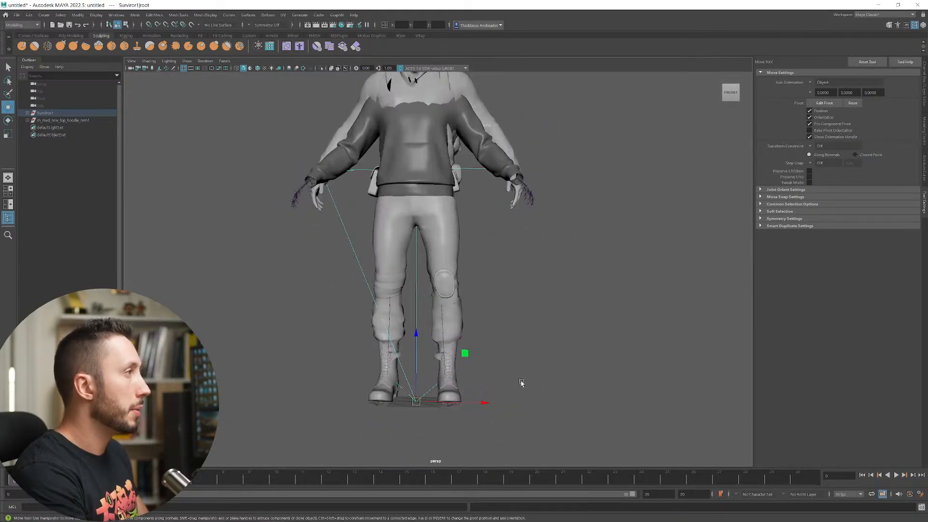
key(r)
drag(419, 344, 416, 343)
alt+drag(491, 277, 452, 234)
alt+middle_drag(452, 234, 472, 309)
alt+drag(472, 309, 526, 226)
alt+drag(362, 195, 389, 172)
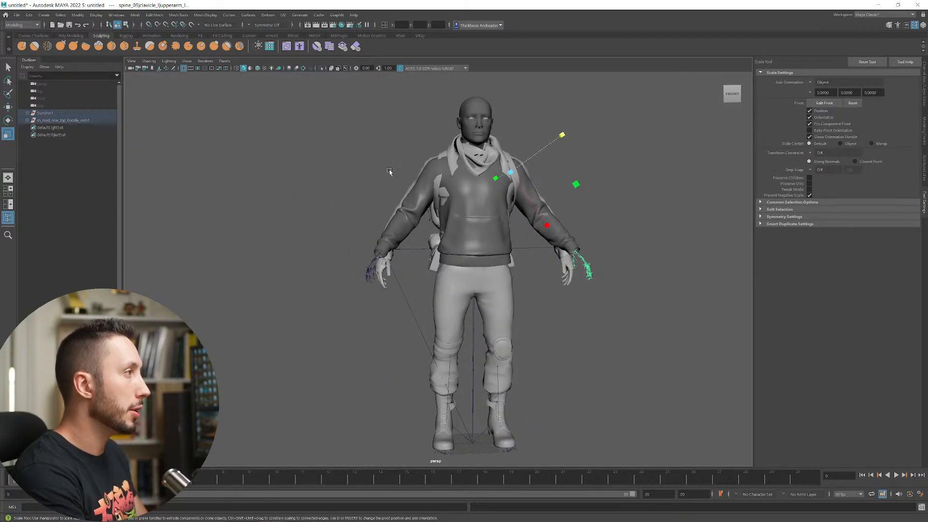
drag(422, 206, 423, 207)
alt+drag(423, 206, 489, 193)
key(e)
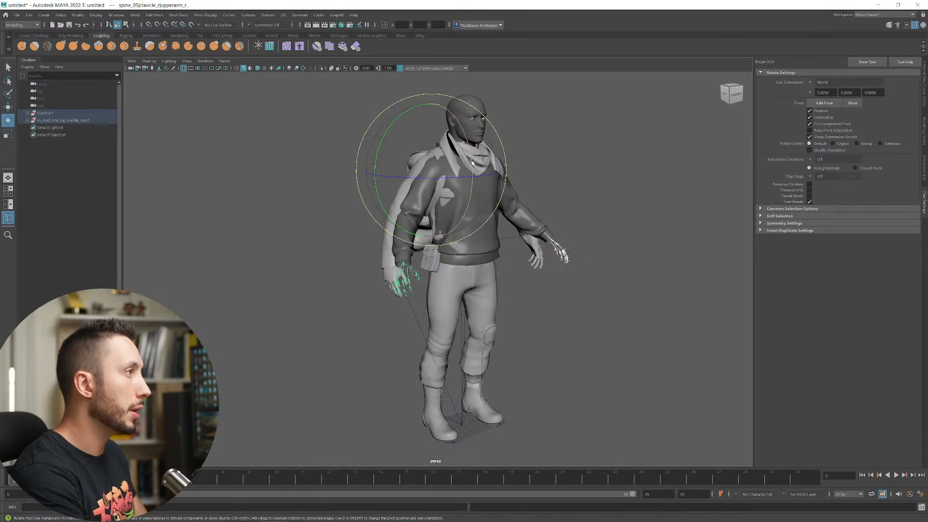
drag(566, 162, 476, 140)
alt+right_drag(435, 174, 459, 179)
alt+drag(459, 179, 561, 183)
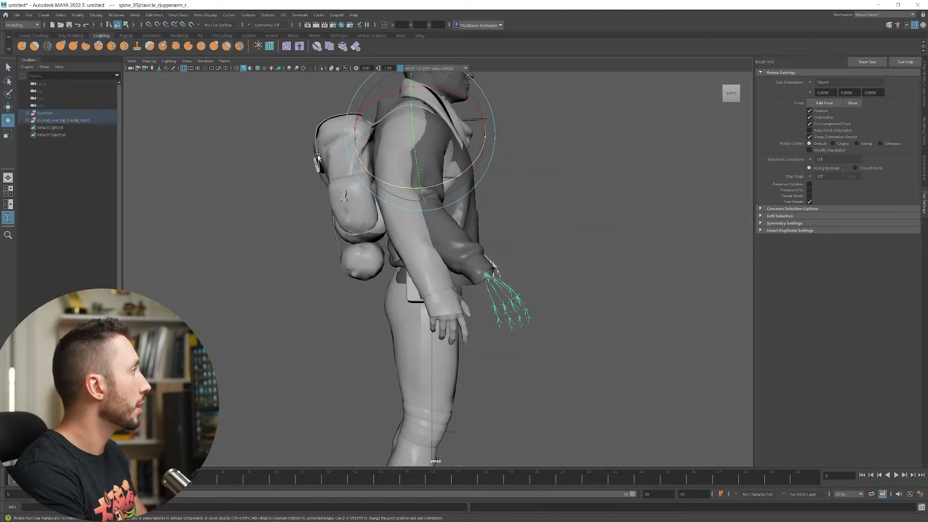
alt+drag(624, 236, 636, 376)
click(636, 377)
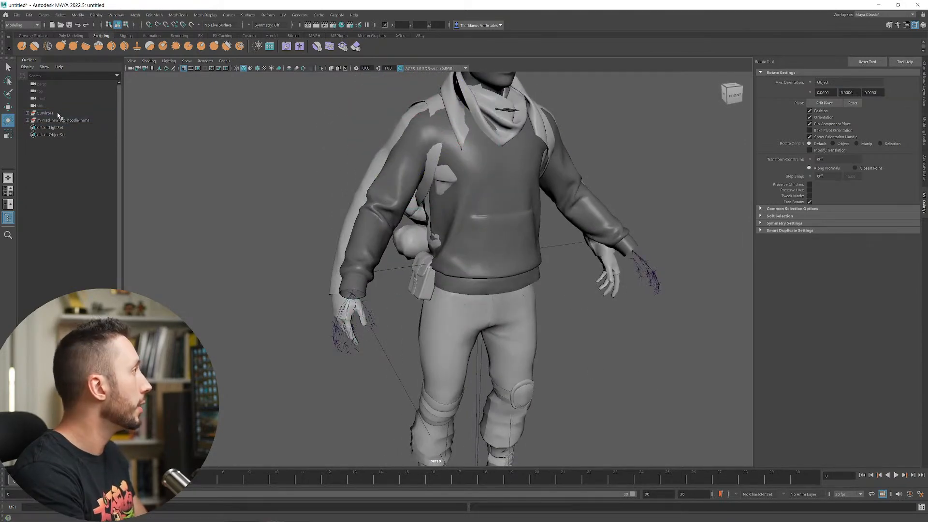
- Hide the root skeleton inside the m_med_nrw_top_hoodie_nrm1 group, keeping the hoodie mesh visible
click(29, 120)
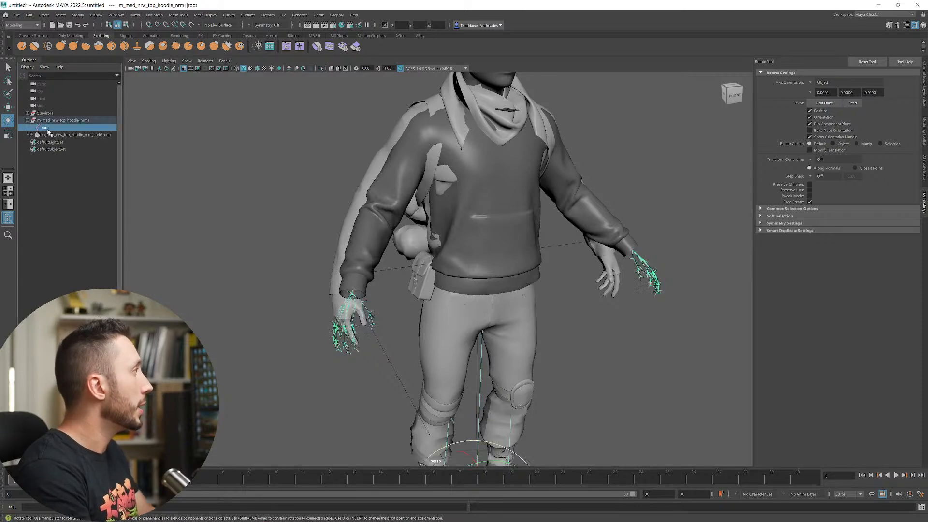
click(52, 129)
key(ctrl+h)
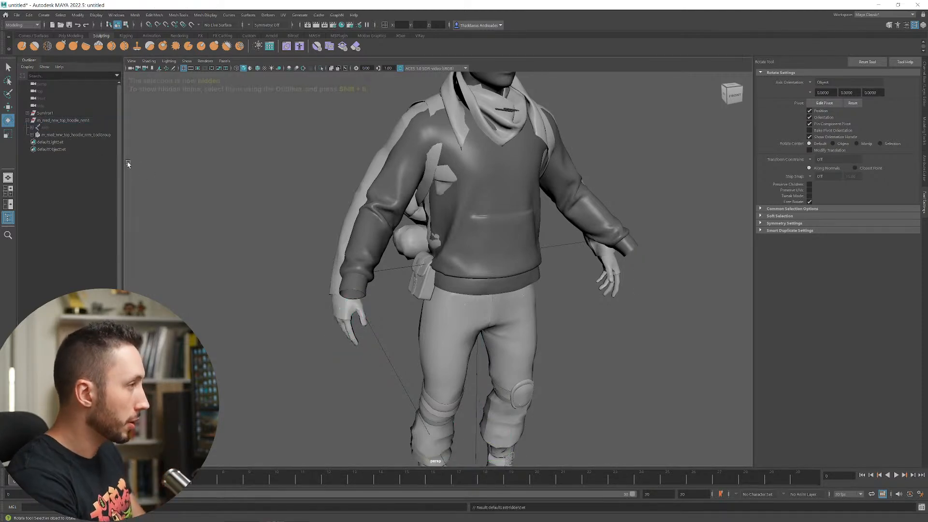
- Rotate the survivor's two upper arm joints to bring the arms in line with the hoodie's sleeves
alt+drag(426, 252, 460, 248)
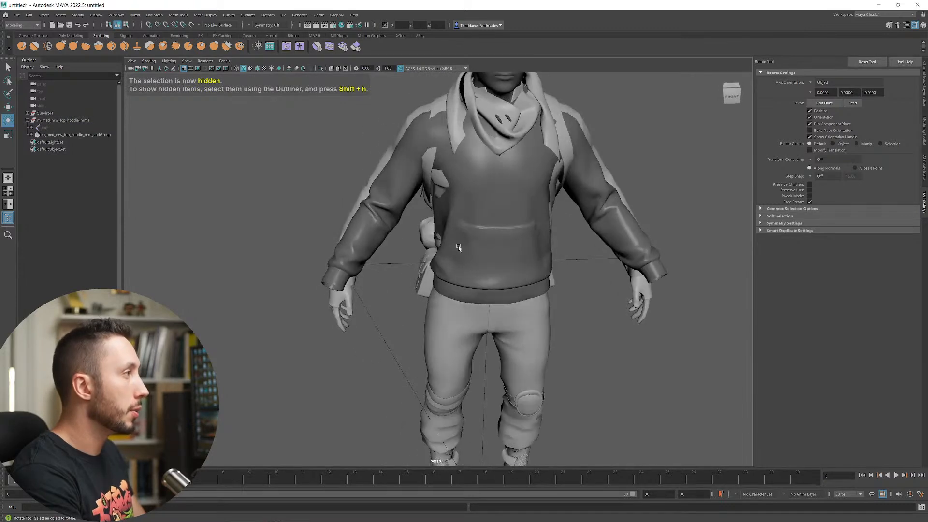
click(393, 178)
drag(584, 188, 584, 188)
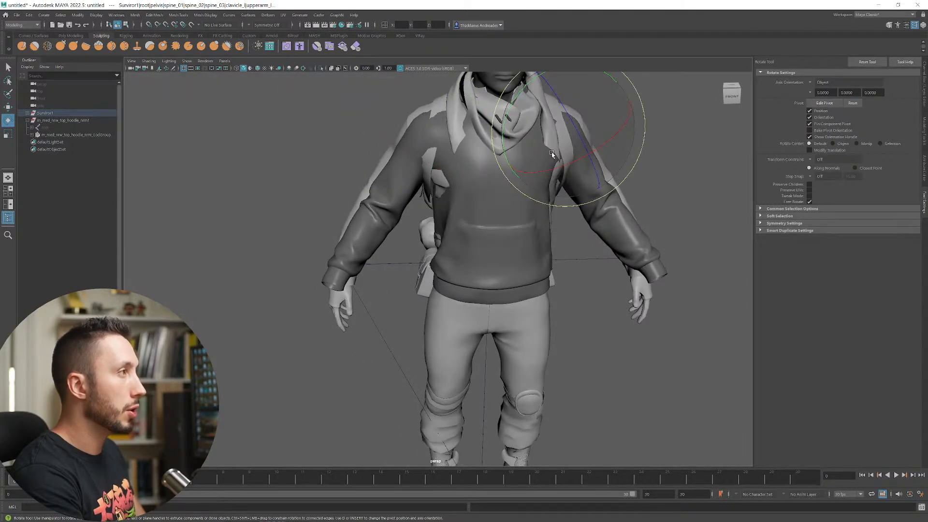
drag(573, 131, 469, 225)
- Show the character in wireframe and adjust the joint display size so the arm joints stay small but readable
key(4)
alt+right_drag(469, 225, 541, 257)
alt+middle_drag(541, 256, 485, 318)
scroll(345, 254, down, 5)
alt+drag(352, 258, 373, 270)
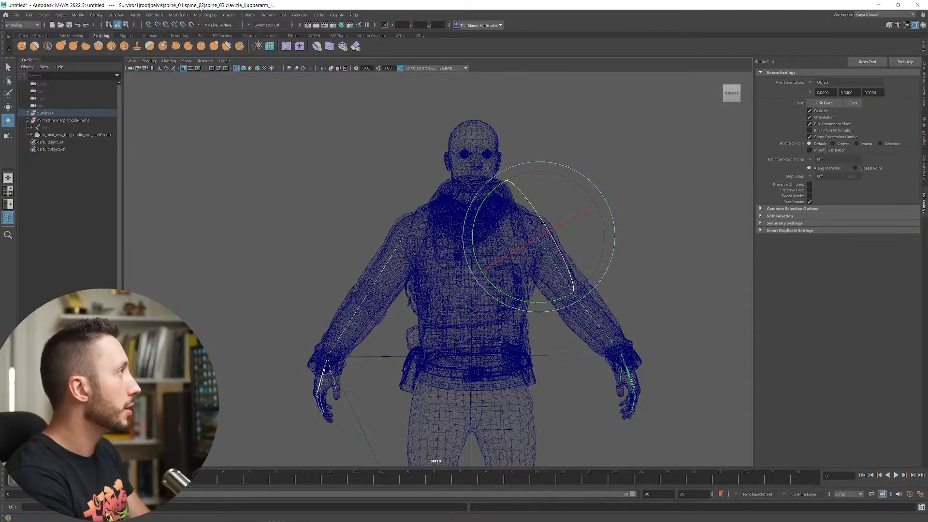
click(215, 15)
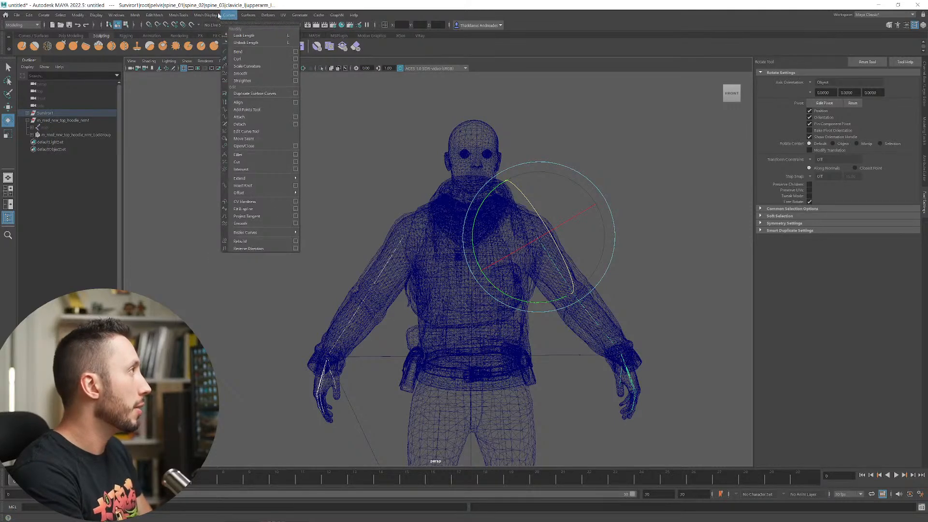
mouse_move(91, 18)
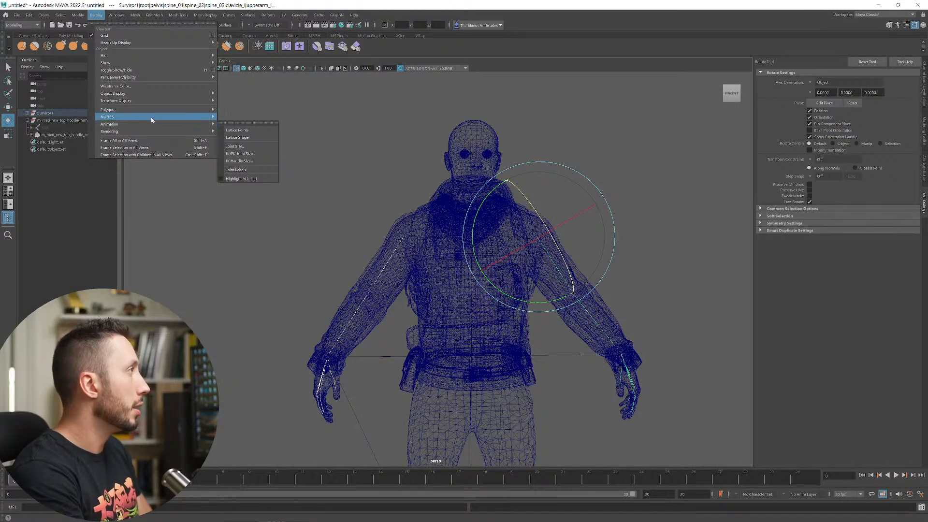
mouse_move(150, 119)
click(253, 140)
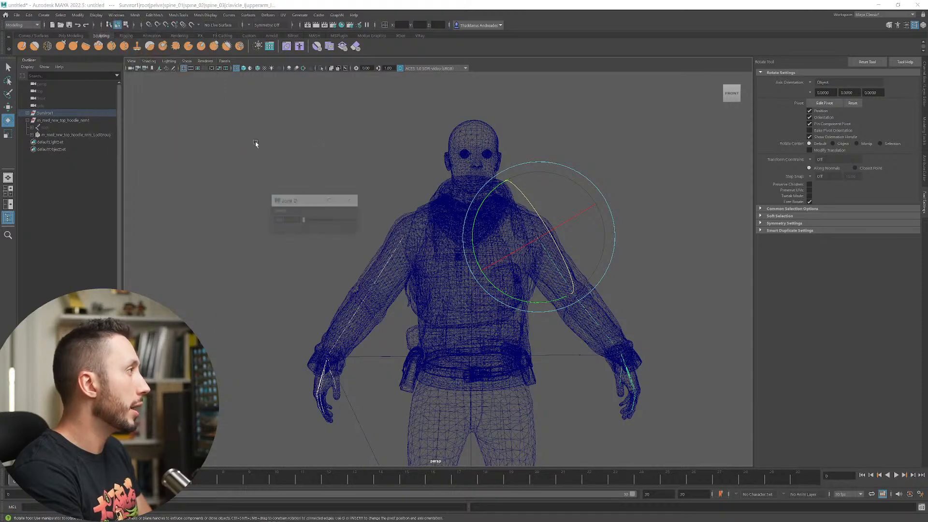
drag(302, 225, 373, 223)
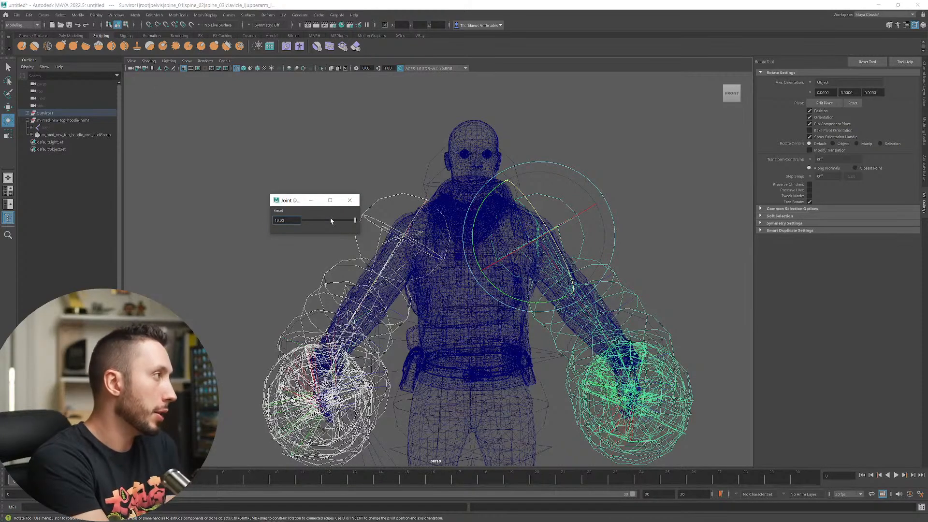
drag(331, 221, 306, 224)
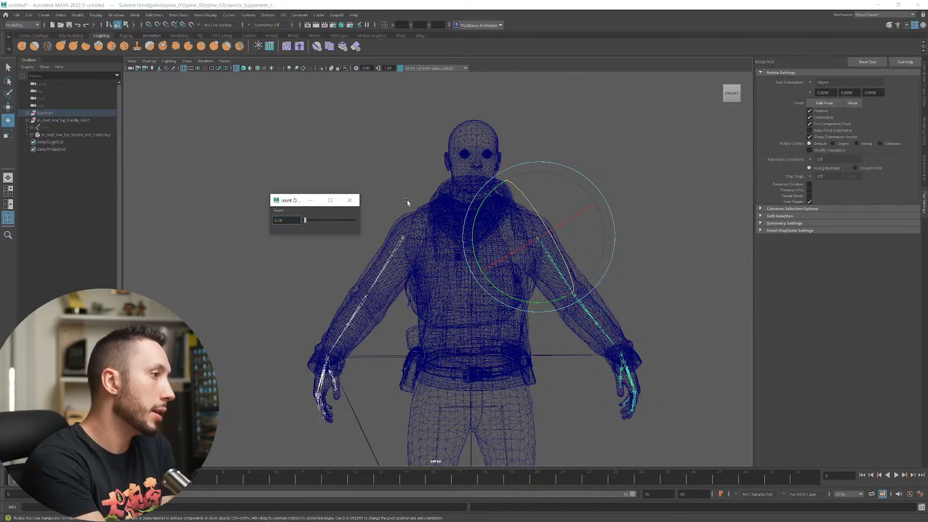
click(349, 200)
click(373, 145)
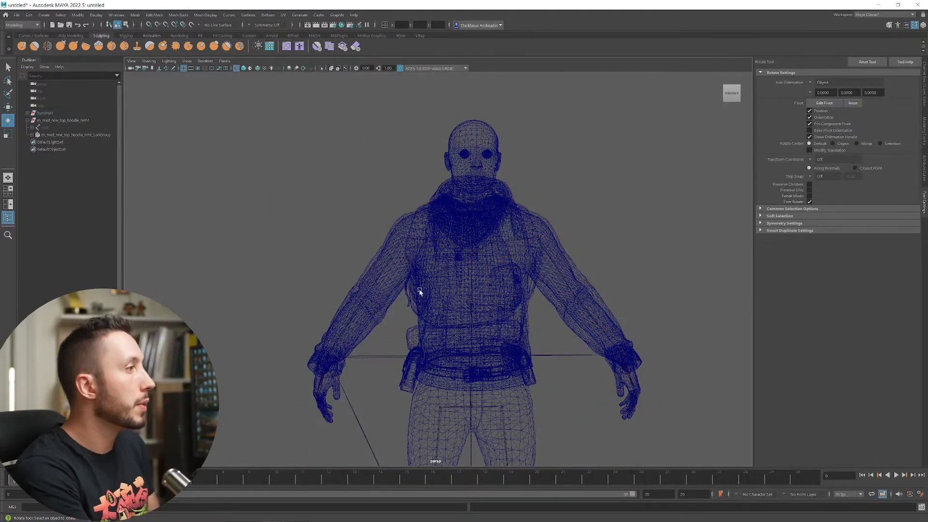
- Return the view to shaded display and activate the Move tool on the survivor's skeleton
click(436, 262)
mouse_move(436, 262)
alt+mouse_down()
mouse_move(583, 285)
mouse_move(548, 285)
mouse_move(556, 271)
mouse_move(484, 253)
mouse_move(511, 347)
mouse_move(458, 342)
mouse_move(567, 261)
alt+mouse_up()
click(582, 286)
key(5)
click(510, 347)
key(w)
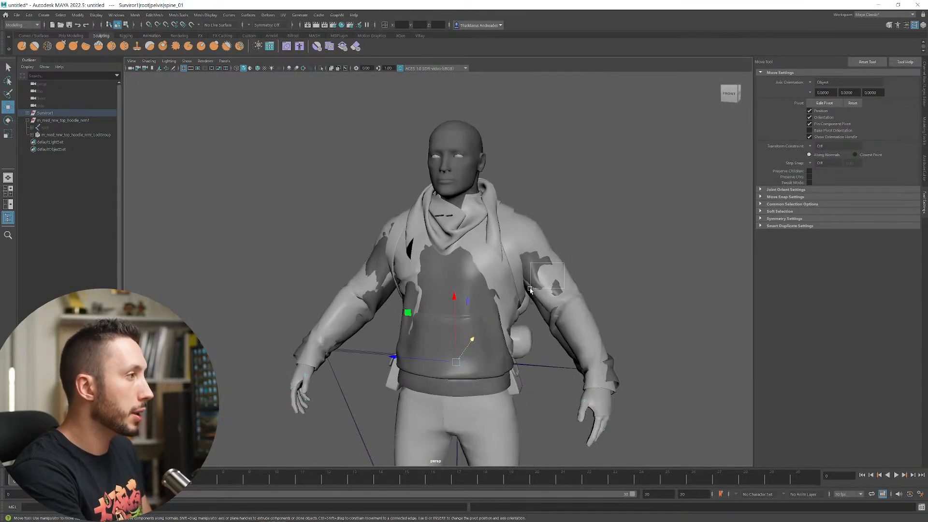
- Move the survivor's two upper arm joints along the World axes to line the shoulders up with the hoodie
drag(530, 288, 530, 290)
alt+drag(530, 290, 563, 285)
drag(400, 272, 449, 225)
alt+drag(458, 273, 441, 279)
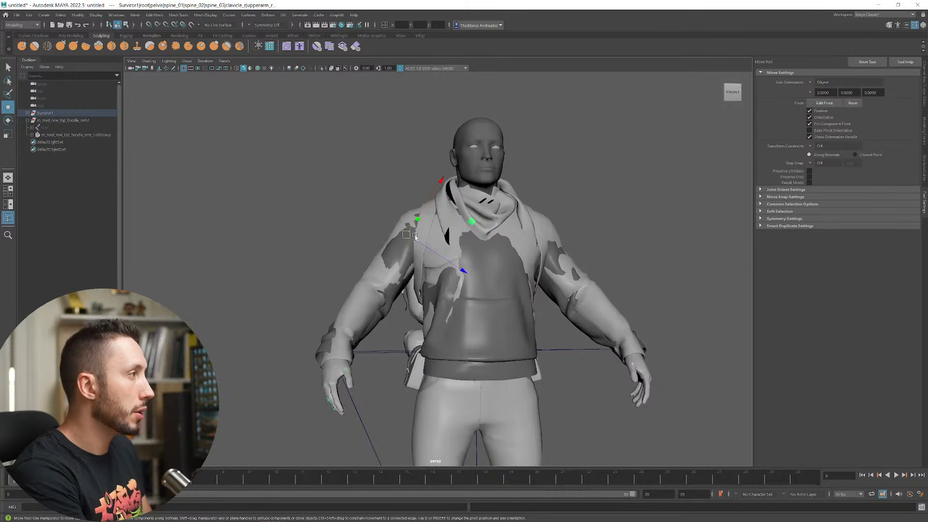
drag(407, 235, 423, 213)
key(ctrl+z)
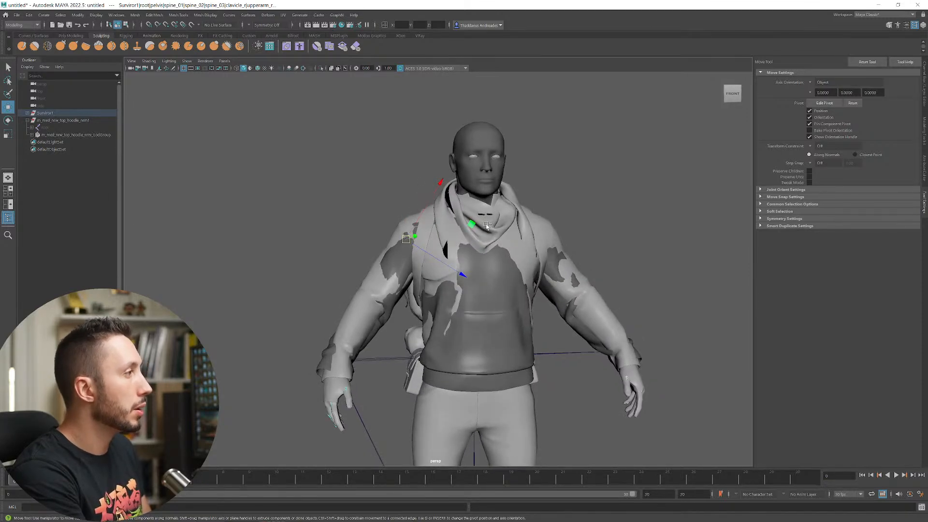
drag(487, 226, 394, 201)
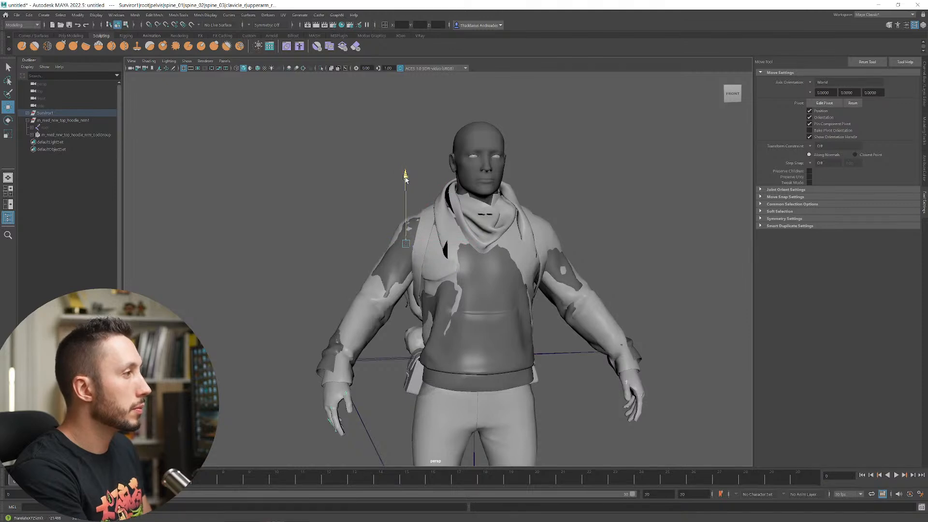
mouse_move(418, 232)
alt+mouse_down()
mouse_move(448, 263)
mouse_move(420, 242)
alt+mouse_up()
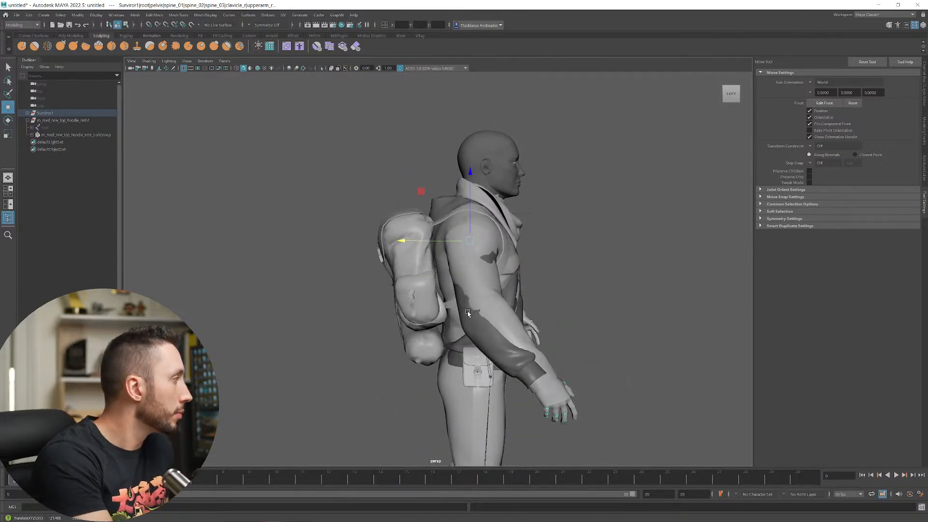
alt+drag(509, 332, 404, 305)
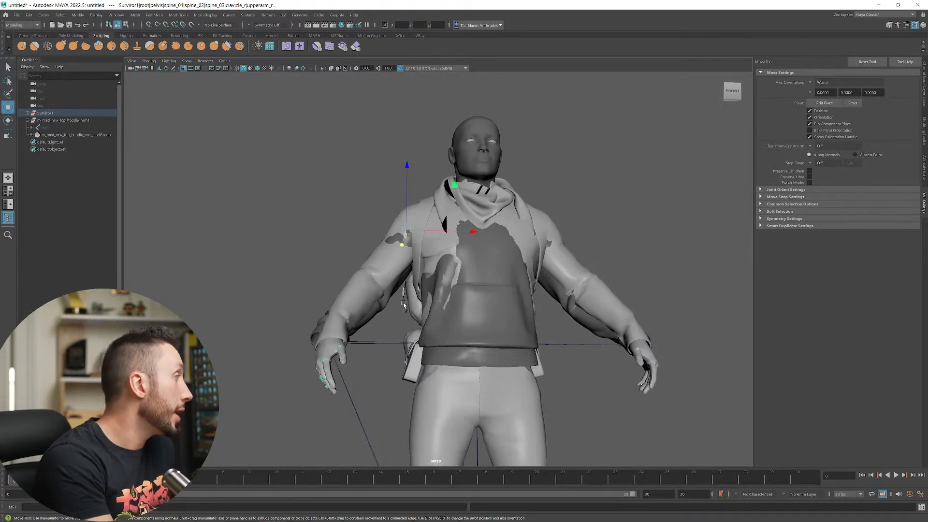
alt+drag(460, 251, 436, 264)
- Rotate both upper arm joints slightly to refine how the jacket sleeves follow the hoodie
click(548, 294)
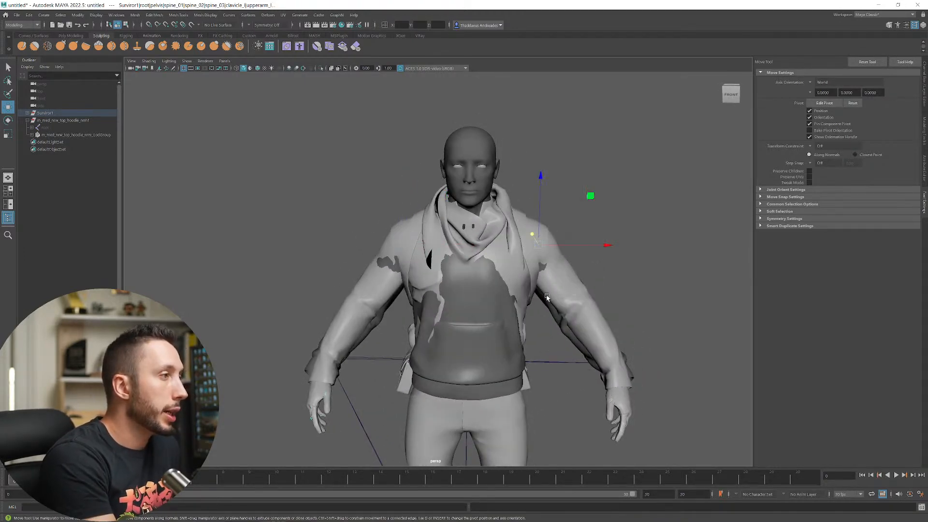
key(e)
drag(533, 221, 528, 232)
- Examine from the side and front how the survivor's forearms fit the hoodie sleeves
click(625, 368)
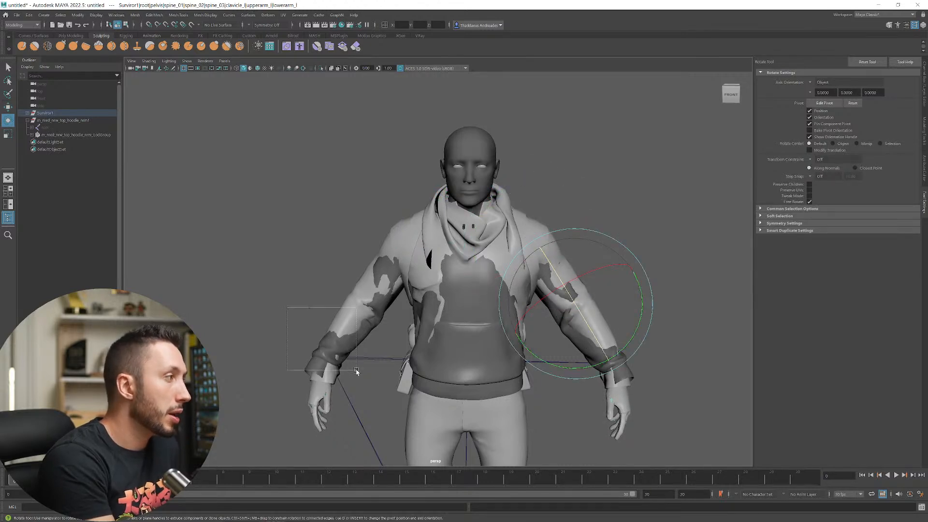
drag(356, 371, 357, 371)
alt+drag(386, 287, 413, 335)
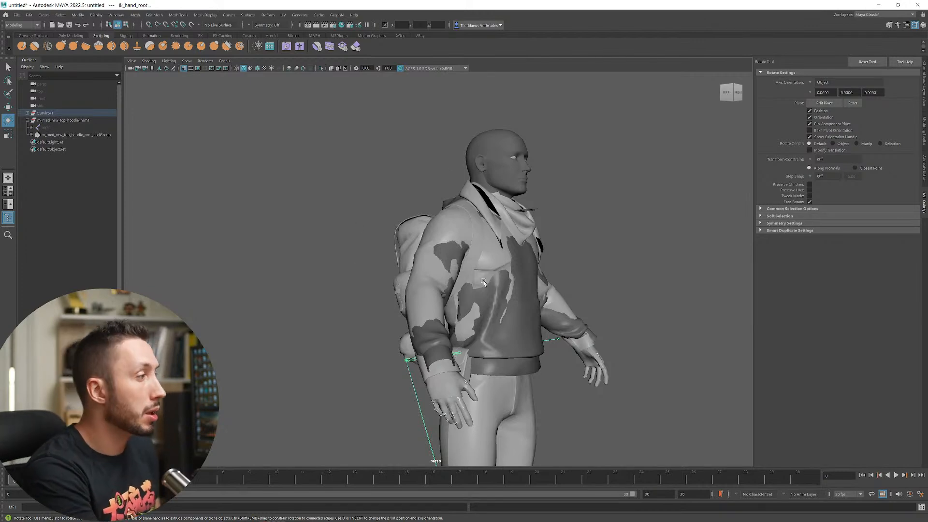
click(469, 290)
alt+drag(469, 290, 320, 298)
click(677, 293)
alt+drag(677, 293, 574, 361)
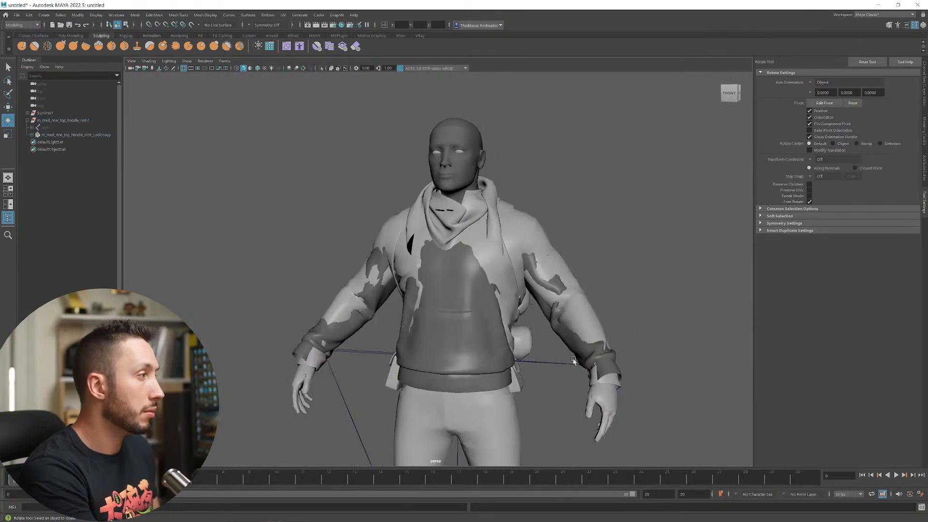
- Rotate upperarm_r and upperarm_l individually so each upper arm matches its hoodie sleeve
drag(358, 266, 379, 286)
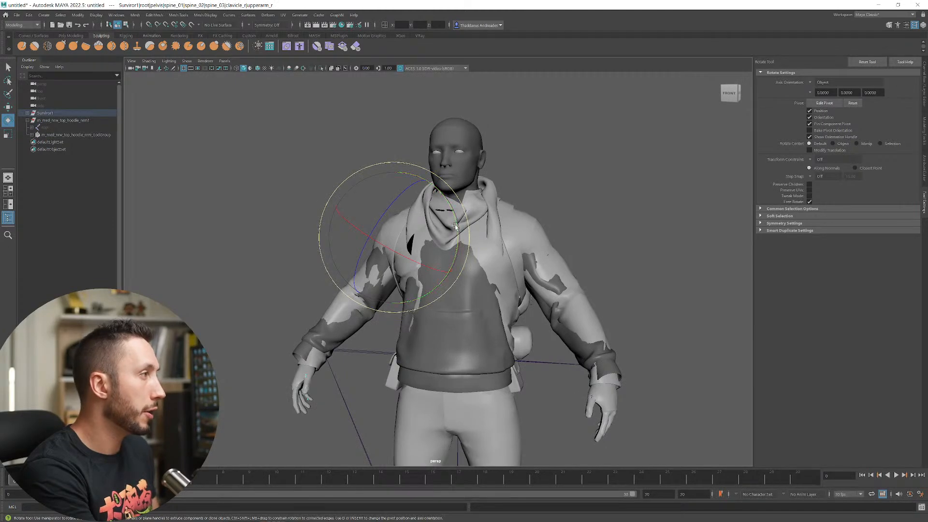
mouse_move(455, 226)
mouse_down()
mouse_move(378, 245)
mouse_move(371, 237)
mouse_move(426, 222)
mouse_move(456, 236)
mouse_move(454, 227)
mouse_up()
click(544, 285)
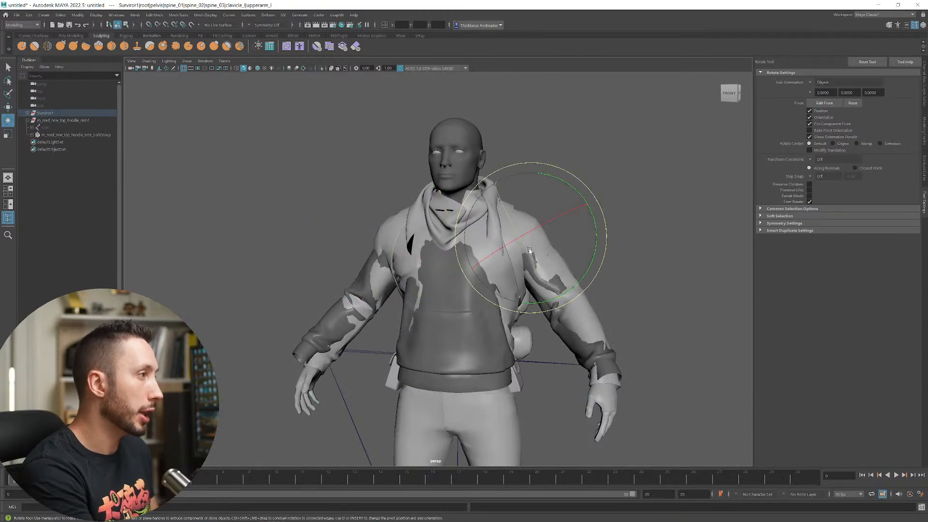
drag(521, 237, 545, 222)
key(w)
key(e)
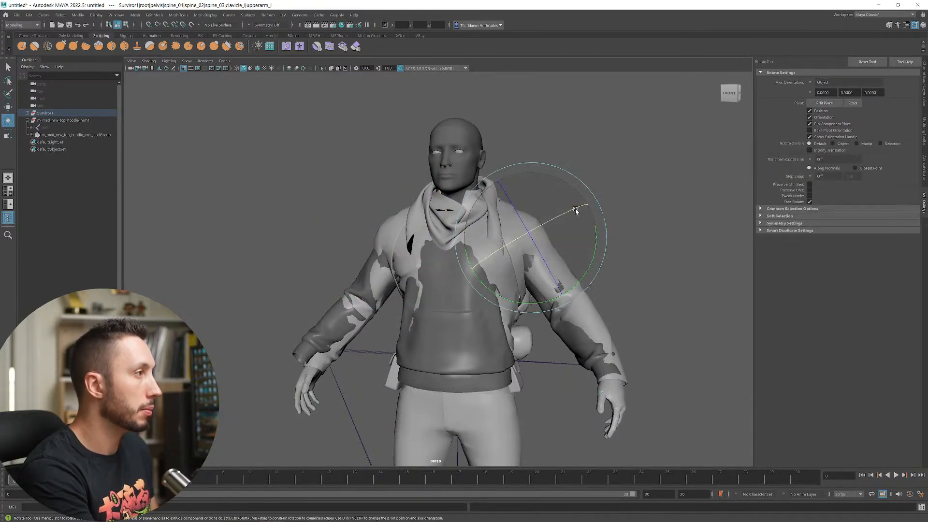
drag(599, 233, 596, 240)
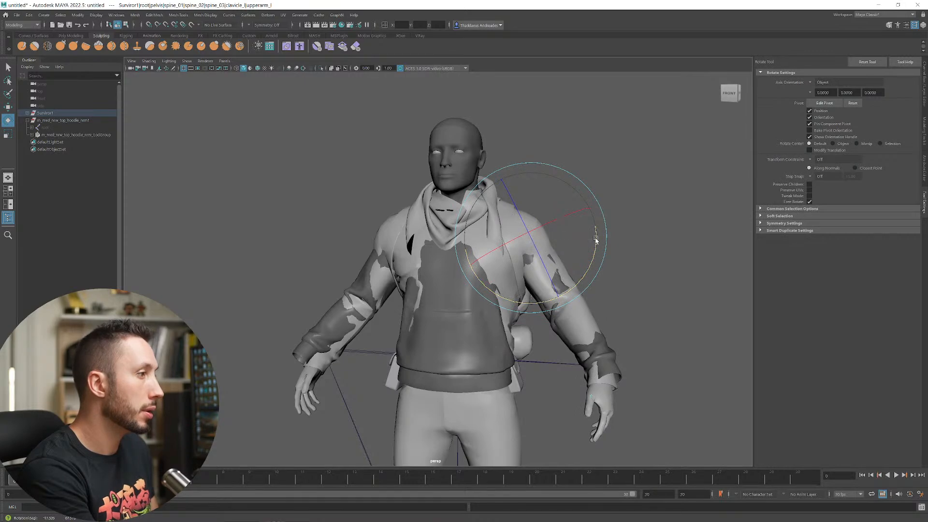
- Rotate the lowerarm_r joint to fit the survivor's right forearm to the hoodie sleeve
click(351, 337)
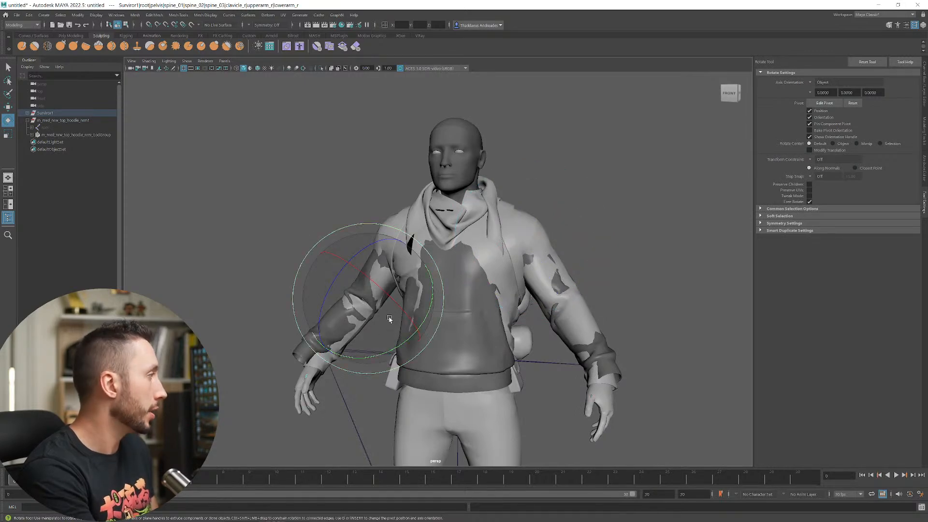
drag(401, 349, 446, 363)
drag(511, 292, 515, 295)
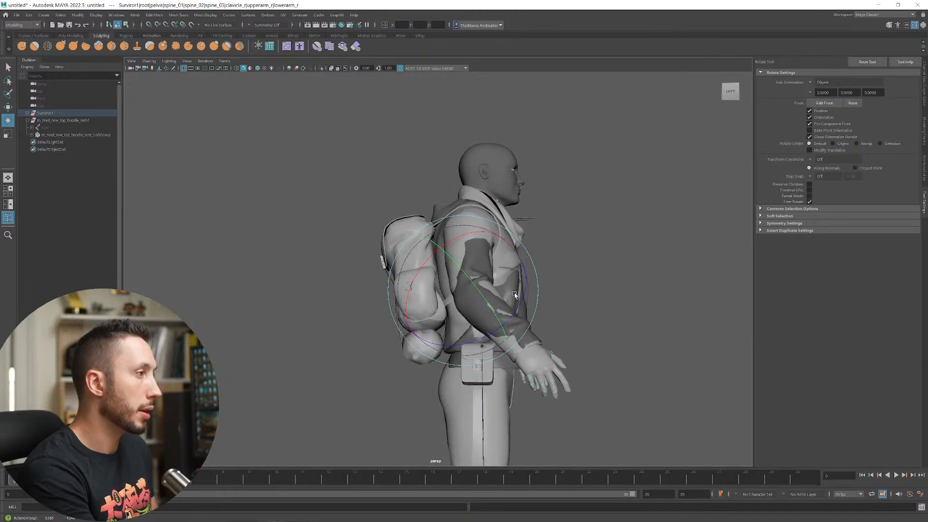
- Examine from the sides how the jacket's arms and back line up with the hoodie mesh
alt+drag(544, 338, 492, 342)
click(599, 338)
alt+drag(654, 336, 606, 335)
scroll(512, 367, up, 2)
drag(484, 357, 439, 333)
scroll(477, 420, down, 4)
scroll(496, 355, up, 3)
click(459, 321)
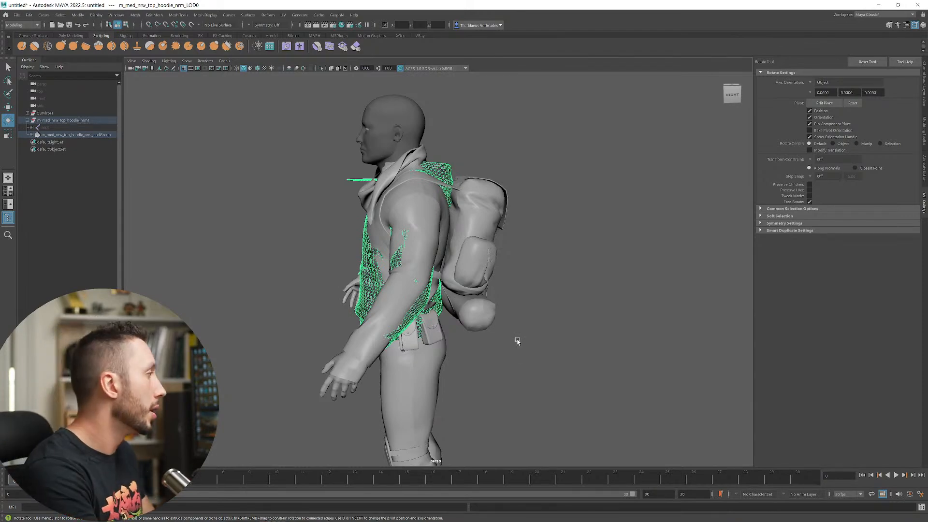
- Readjust the rotation of upperarm_l to fit the left sleeve to the hoodie as seen from behind
mouse_move(338, 290)
alt+mouse_down()
mouse_move(424, 279)
mouse_move(322, 298)
alt+mouse_up()
click(356, 231)
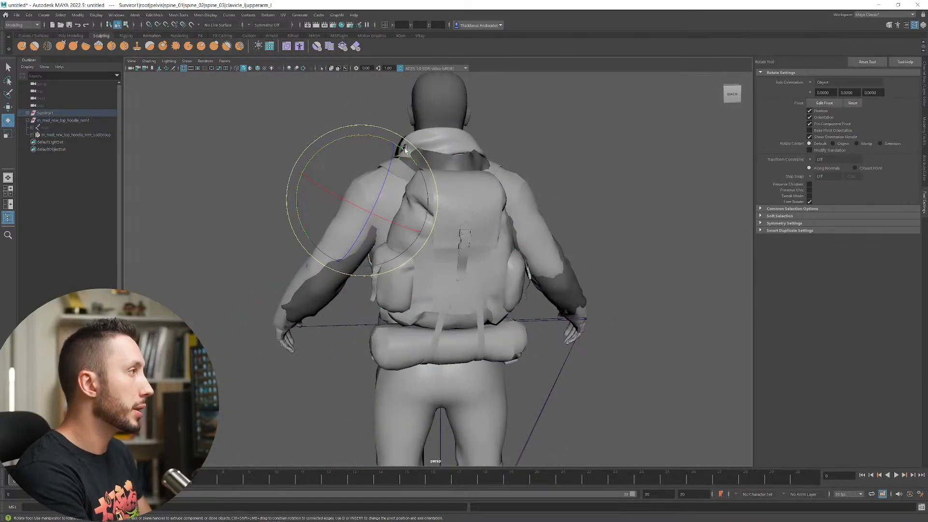
drag(408, 146, 541, 237)
key(w)
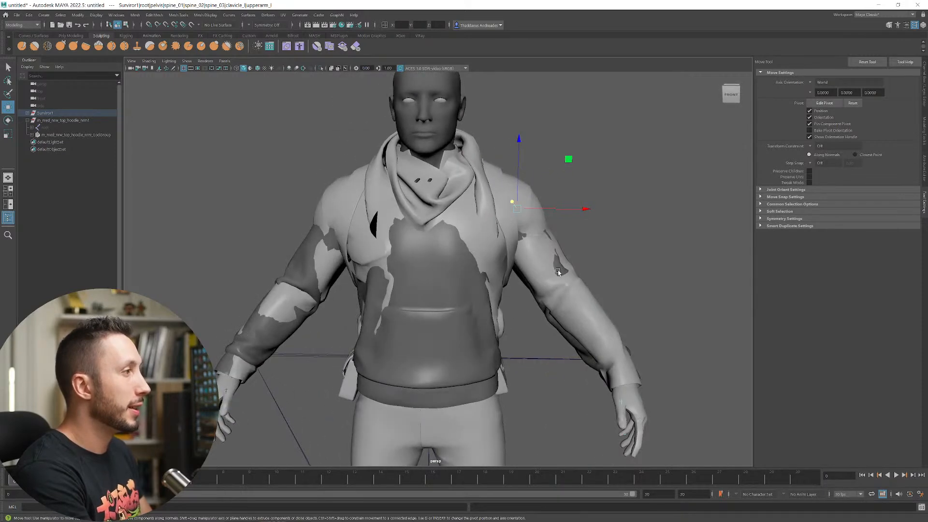
key(e)
- Rotate the lowerarm_l joint to align the survivor's left forearm with the hoodie sleeve
alt+drag(558, 272, 405, 255)
alt+drag(357, 357, 307, 370)
key(Down)
drag(361, 303, 370, 313)
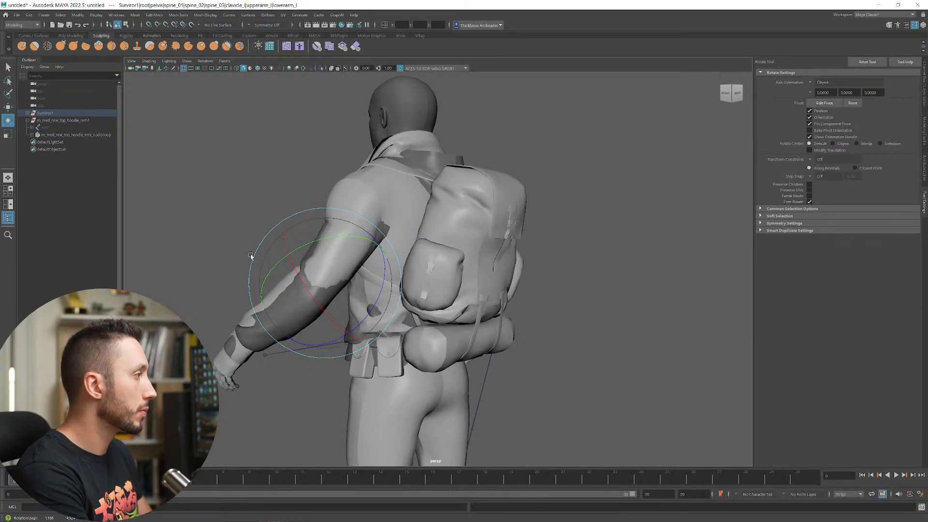
drag(251, 256, 408, 309)
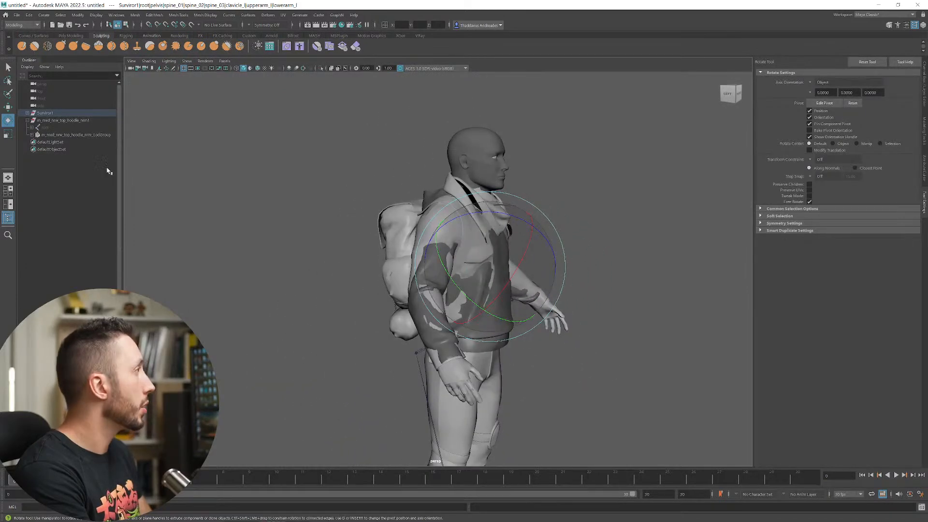
- Hide the hoodie mesh, leaving only the survivor outfit and the head in view
click(60, 120)
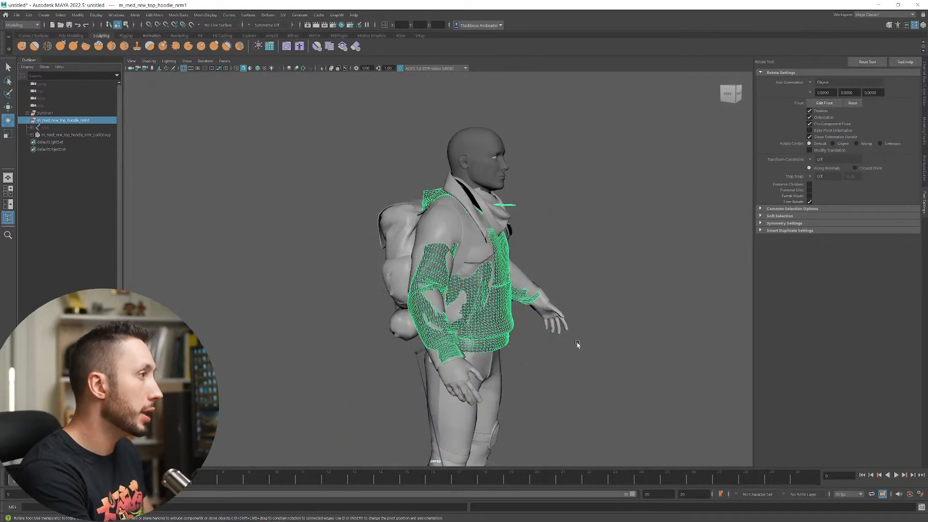
click(532, 332)
mouse_move(536, 332)
alt+mouse_down()
mouse_move(570, 351)
mouse_move(550, 345)
mouse_move(552, 362)
mouse_move(547, 334)
alt+mouse_up()
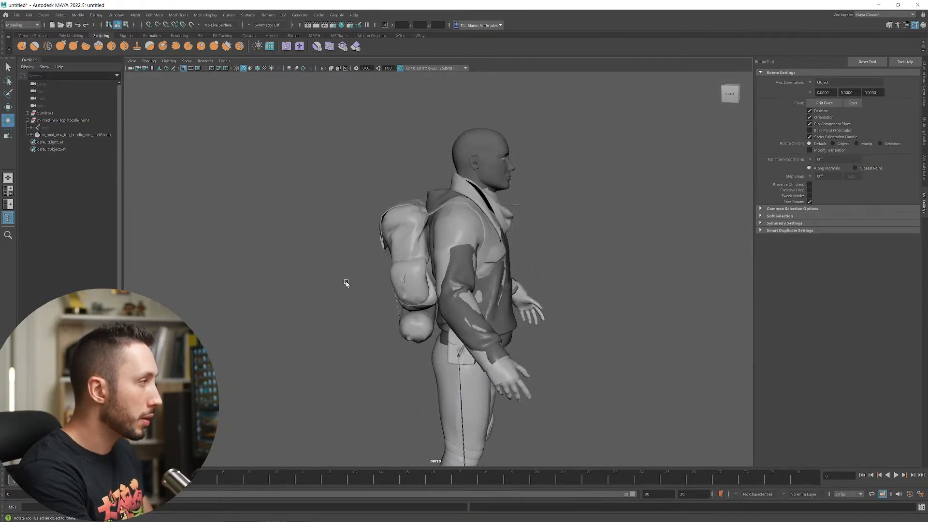
click(513, 325)
key(ctrl+h)
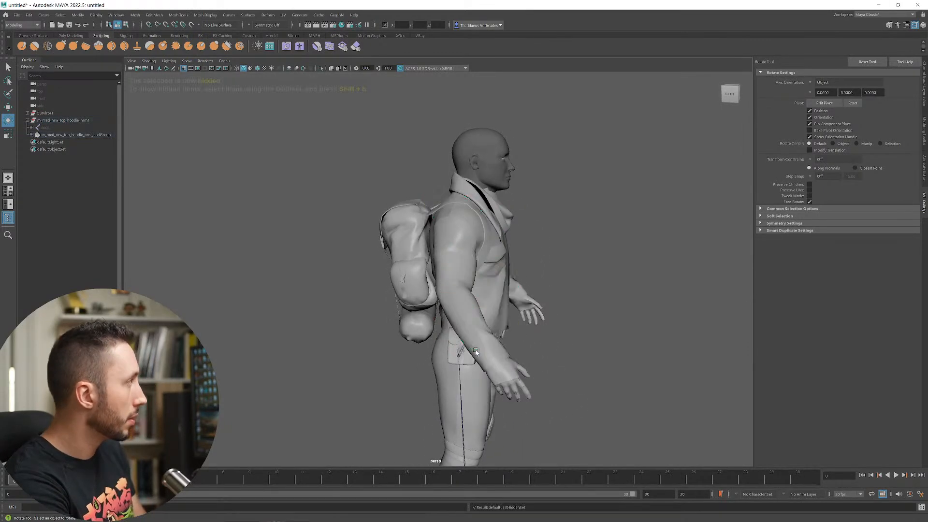
- Switch to the Rigging tools and try to unbind the skin of the survivor mesh
alt+drag(543, 352, 463, 317)
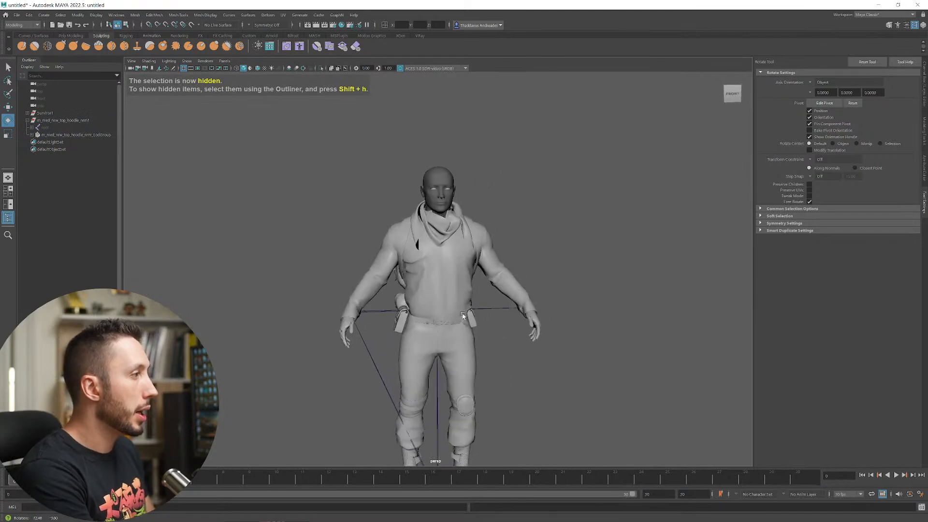
click(368, 348)
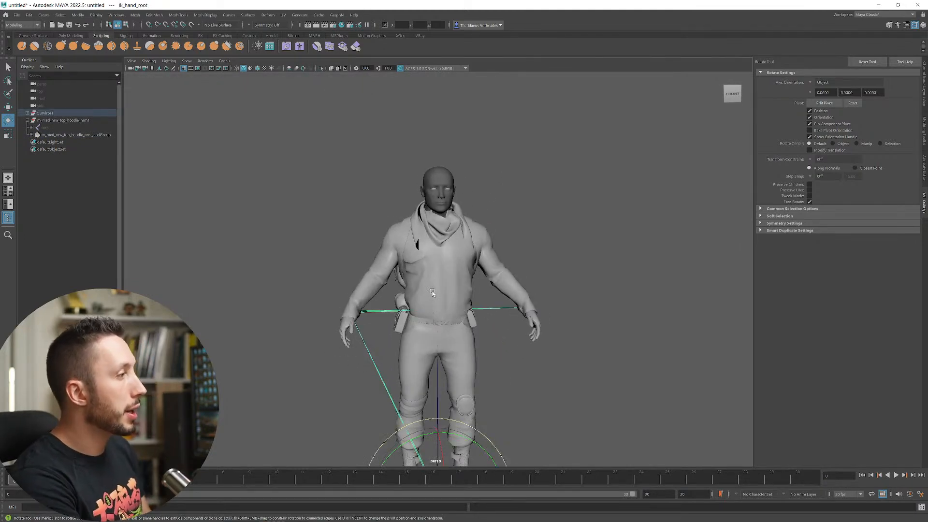
alt+drag(432, 292, 490, 280)
click(483, 276)
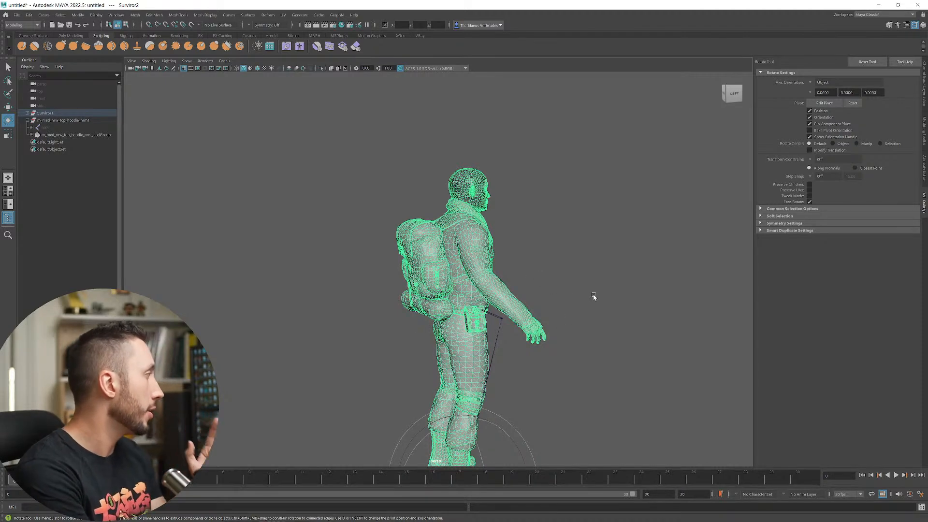
alt+drag(561, 290, 496, 292)
scroll(530, 331, up, 5)
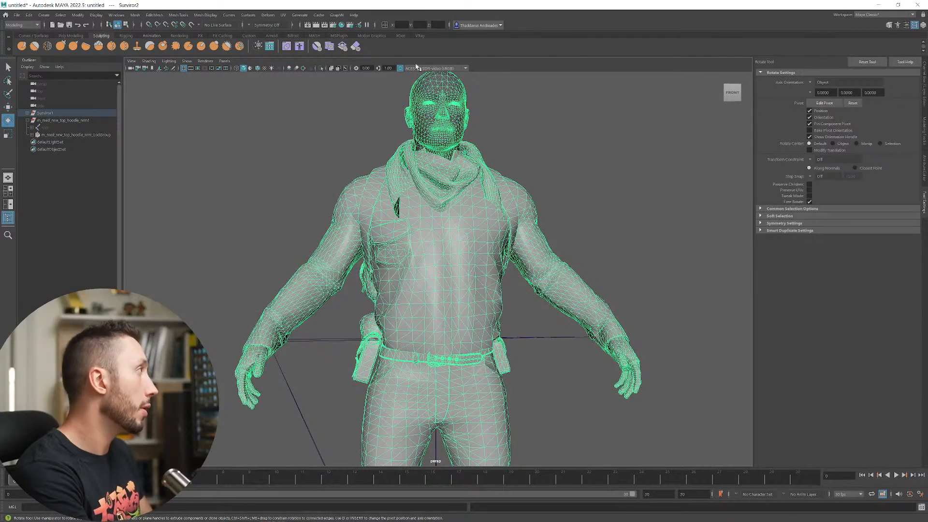
click(16, 26)
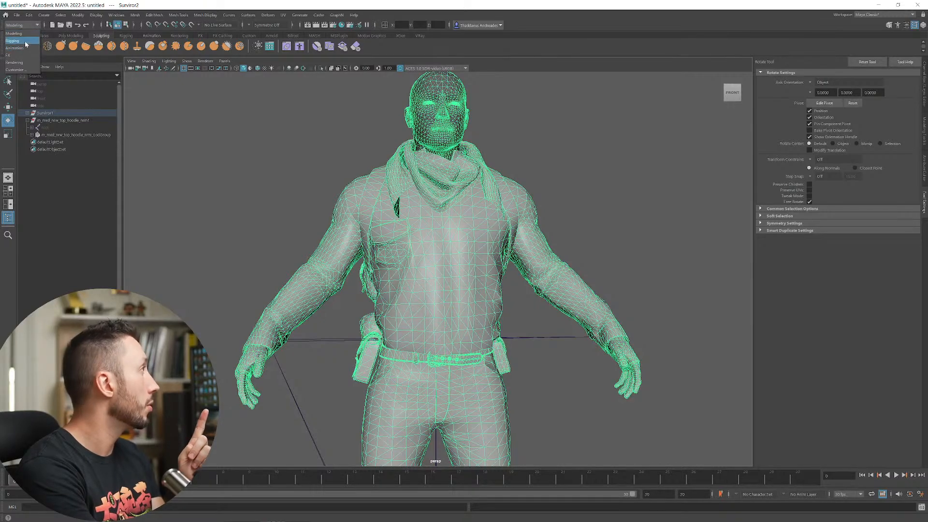
click(12, 41)
click(154, 16)
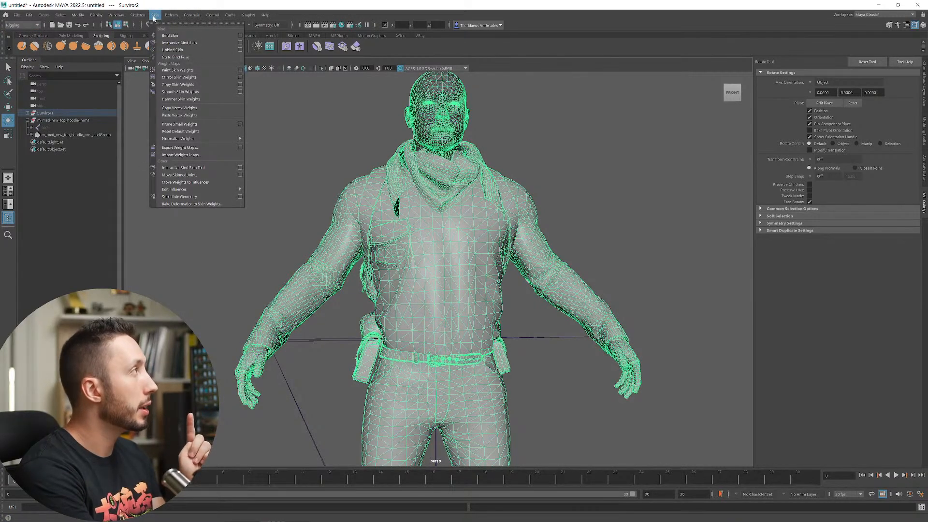
click(179, 50)
- Duplicate the posed survivor mesh inside its group
alt+right_drag(564, 259, 486, 275)
mouse_move(486, 275)
alt+mouse_down()
mouse_move(530, 272)
mouse_move(487, 275)
alt+mouse_up()
mouse_move(477, 286)
alt+mouse_down()
mouse_move(543, 276)
mouse_move(533, 319)
mouse_move(546, 321)
mouse_move(468, 281)
mouse_move(470, 271)
alt+mouse_up()
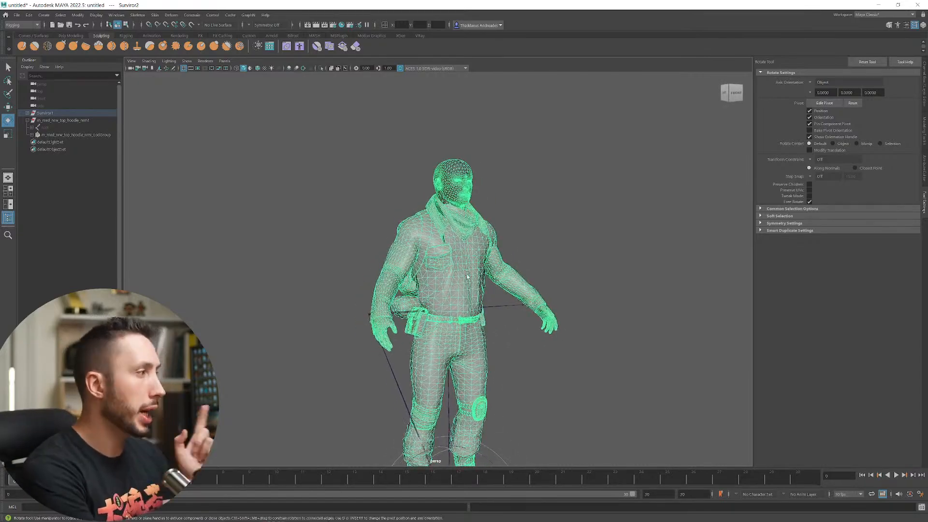
scroll(466, 227, up, 4)
alt+drag(465, 227, 498, 288)
scroll(476, 261, down, 3)
click(27, 112)
click(47, 127)
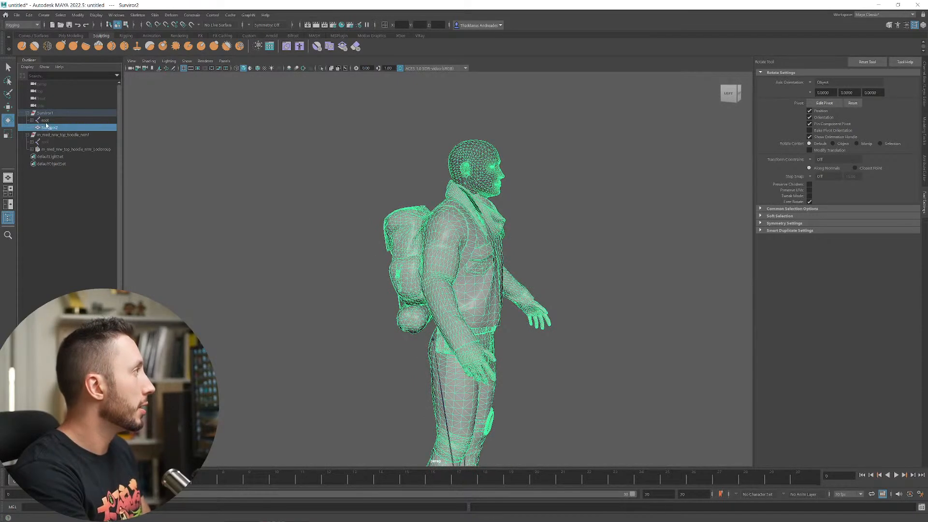
alt+drag(439, 238, 464, 315)
key(ctrl+d)
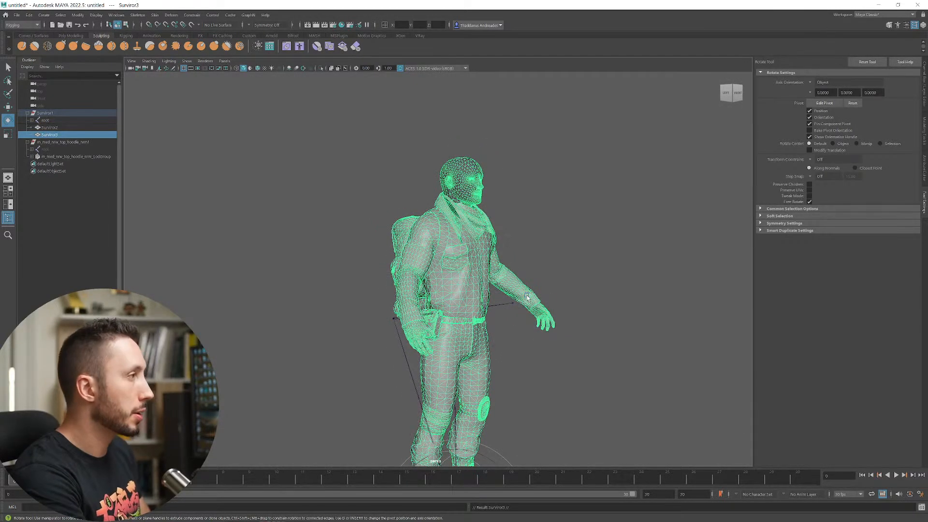
- Take the duplicated mesh out of the survivor group to the top level of the scene and collapse the group
key(w)
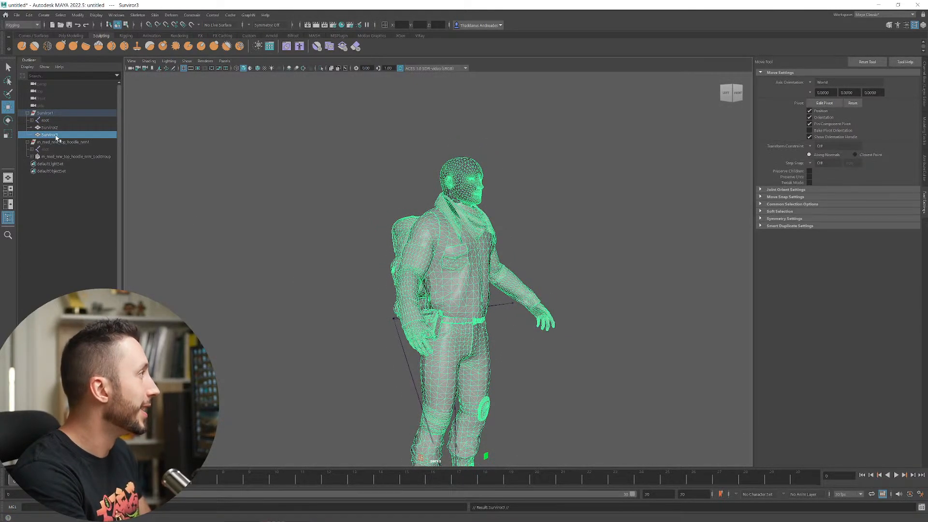
drag(57, 138, 50, 116)
click(28, 120)
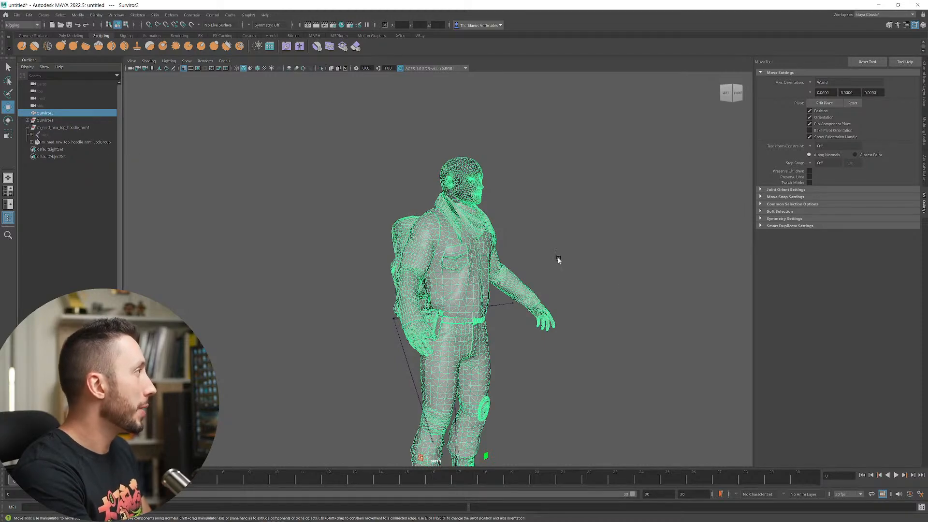
- Unlock all Translate, Rotate and Scale channels of the duplicated survivor mesh
alt+drag(556, 261, 536, 351)
alt+right_drag(536, 351, 559, 354)
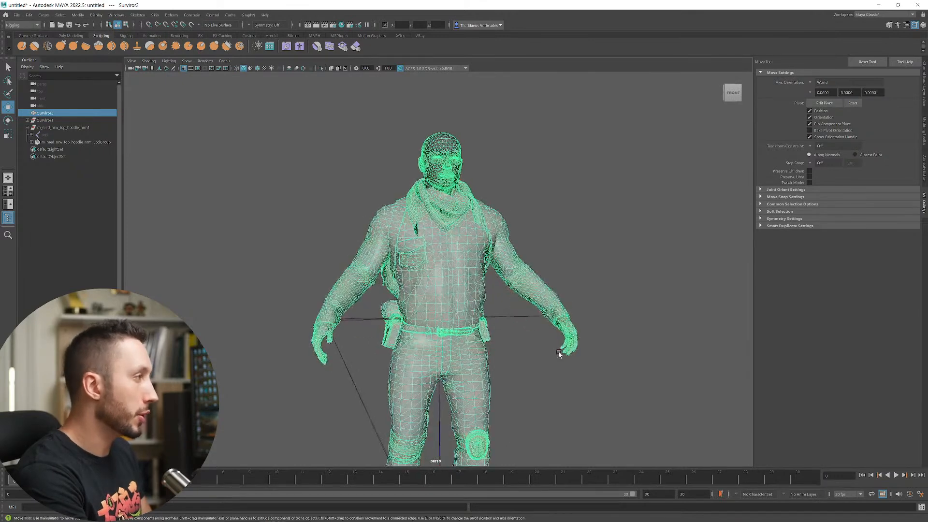
alt+drag(429, 326, 481, 316)
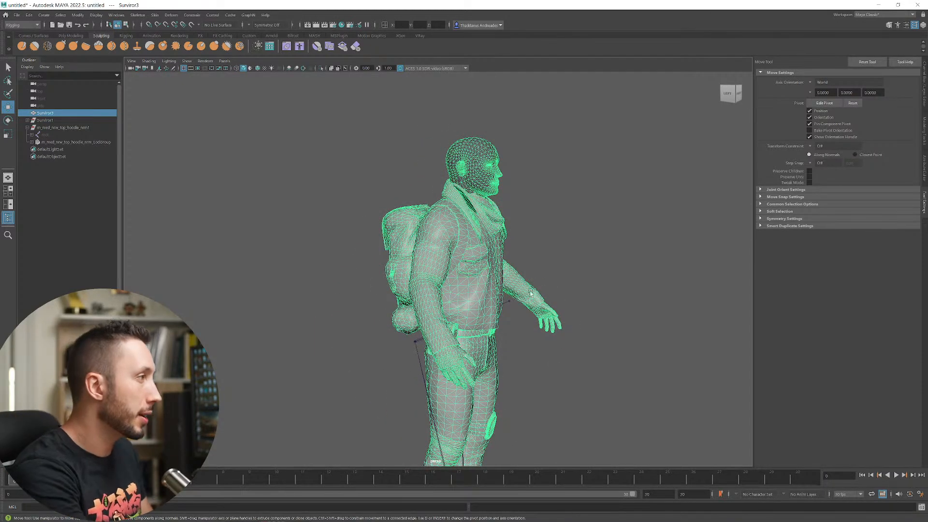
alt+drag(531, 293, 502, 288)
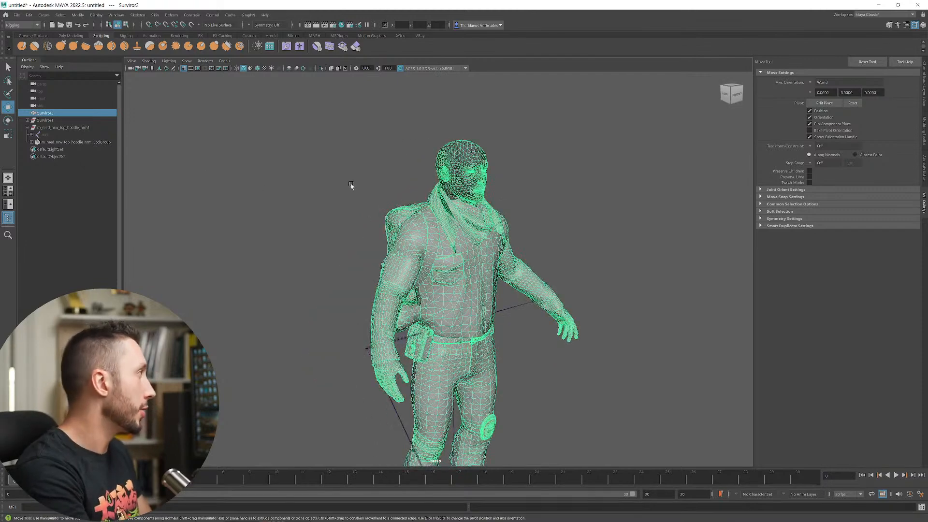
click(924, 93)
alt+drag(764, 234, 753, 246)
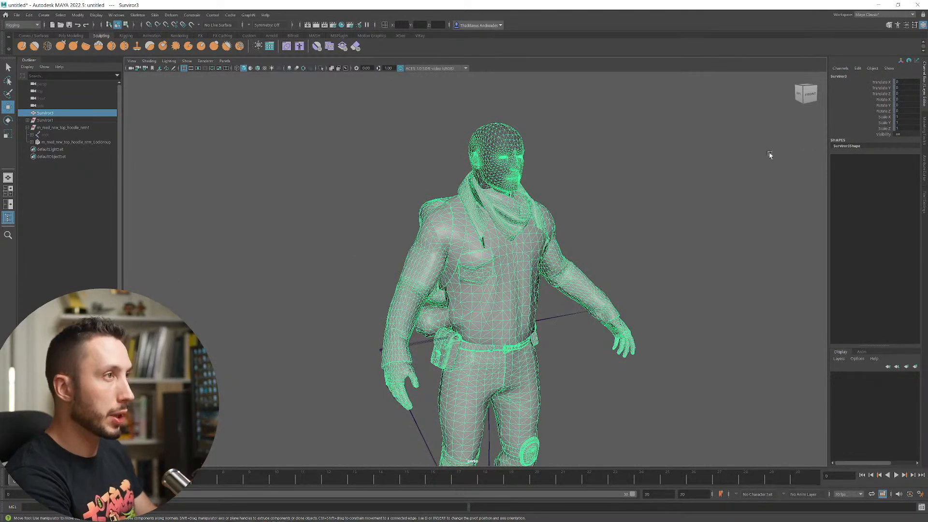
click(887, 82)
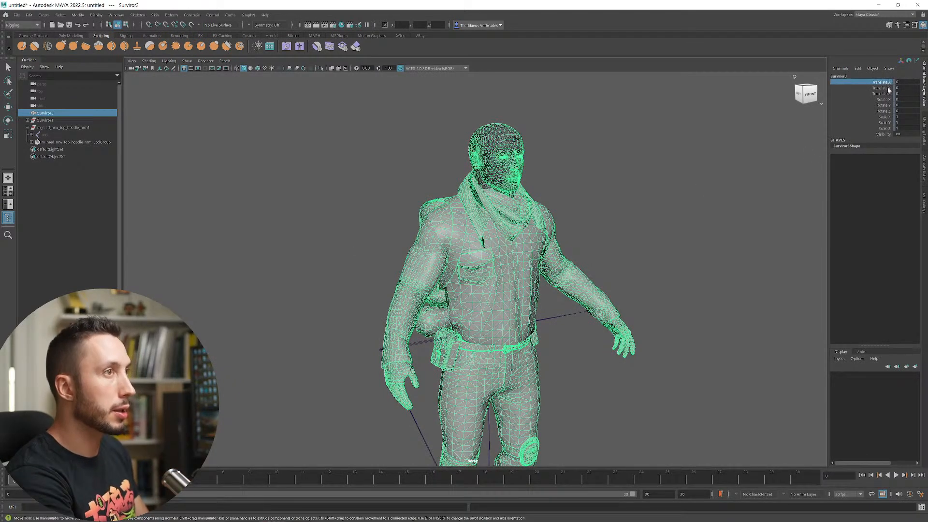
shift+click(886, 128)
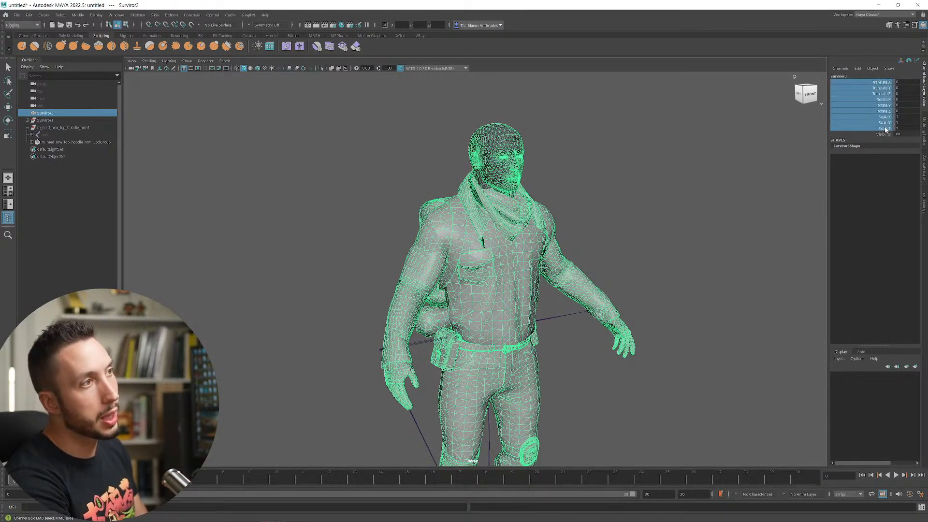
right_click(889, 123)
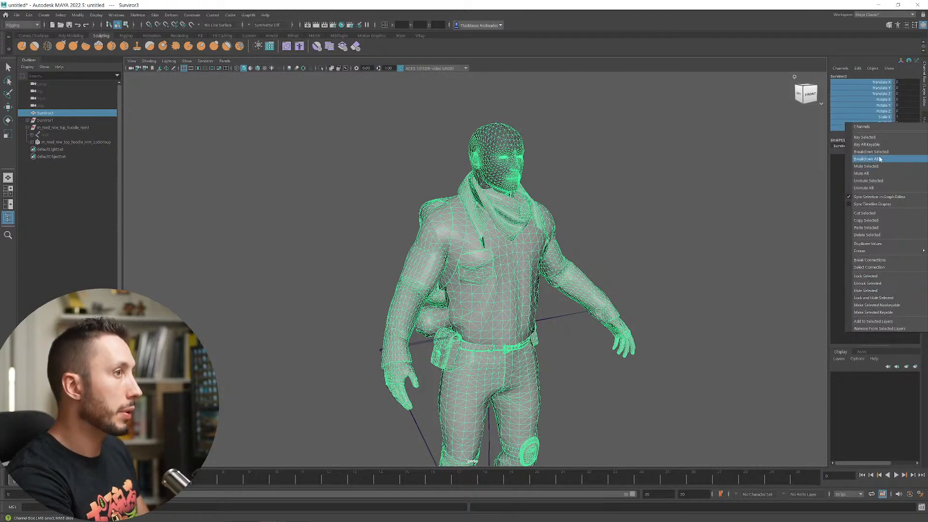
click(869, 284)
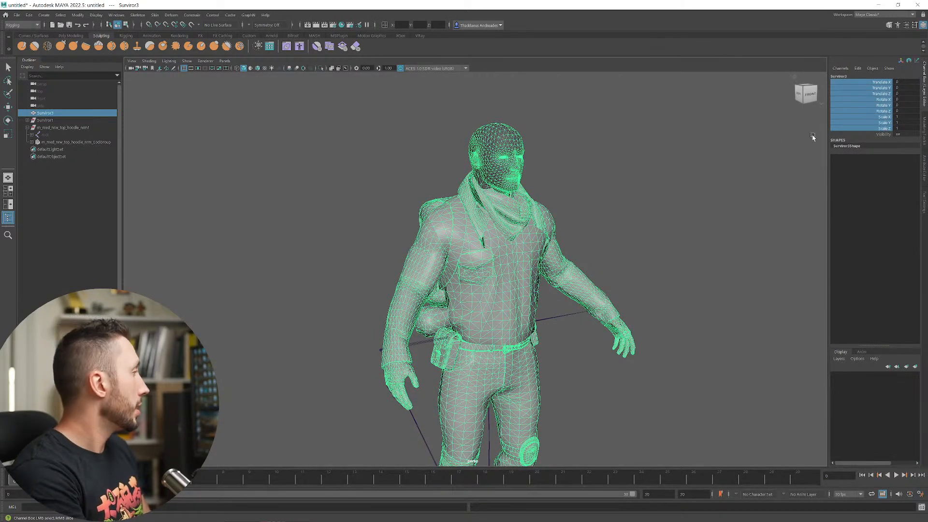
- Examine the duplicated survivor outfit, its scarf, jacket and backpack, from the front and the side
alt+drag(652, 368, 643, 326)
click(643, 325)
scroll(588, 292, up, 4)
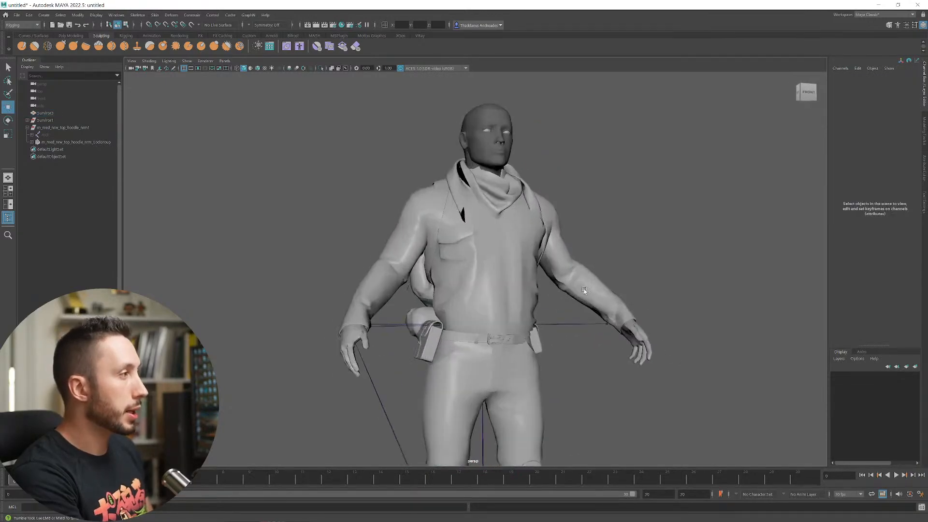
alt+drag(588, 291, 549, 315)
click(582, 292)
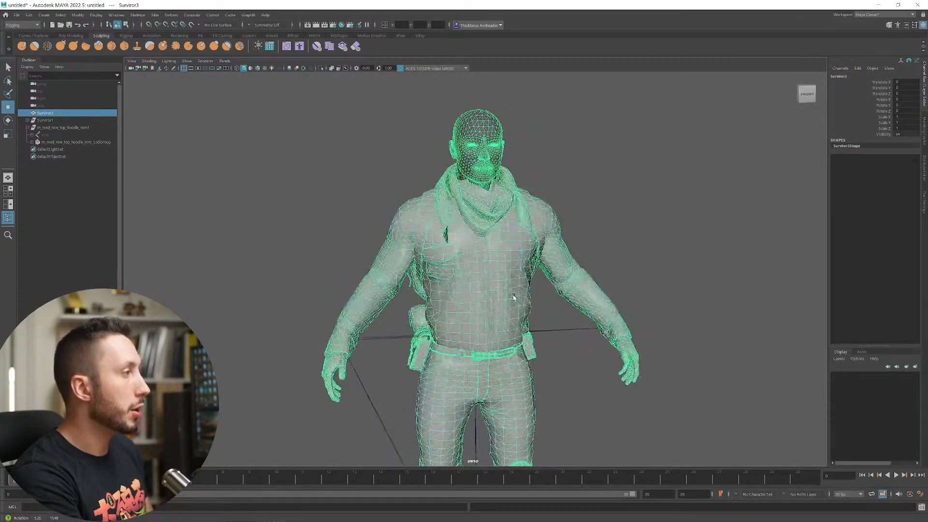
scroll(481, 356, down, 3)
mouse_move(481, 357)
alt+mouse_down()
mouse_move(527, 358)
mouse_move(489, 356)
alt+mouse_up()
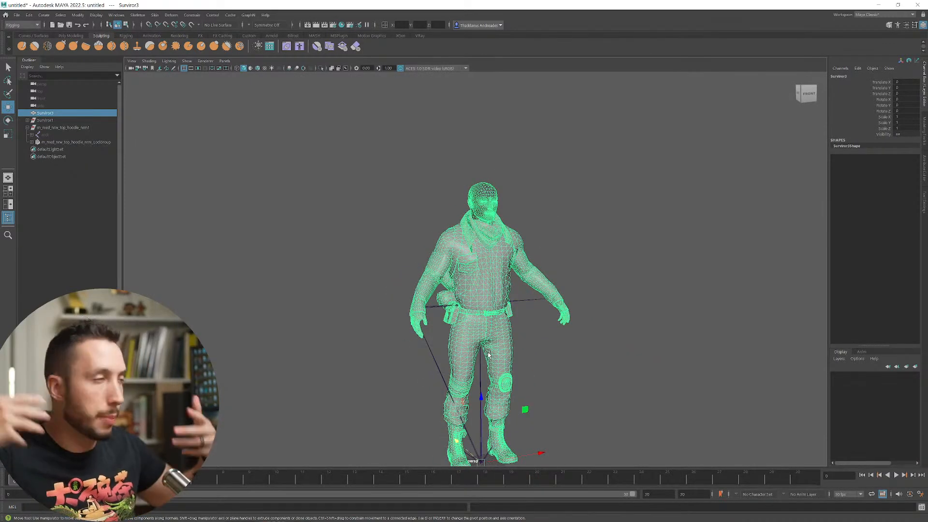
mouse_move(508, 273)
alt+mouse_down()
mouse_move(535, 283)
mouse_move(518, 280)
alt+mouse_up()
scroll(502, 202, up, 5)
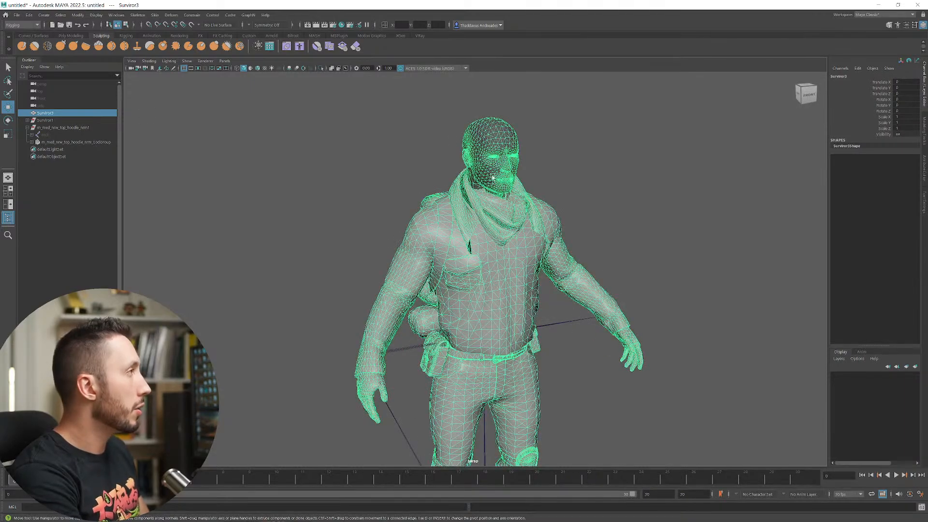
alt+drag(554, 248, 350, 230)
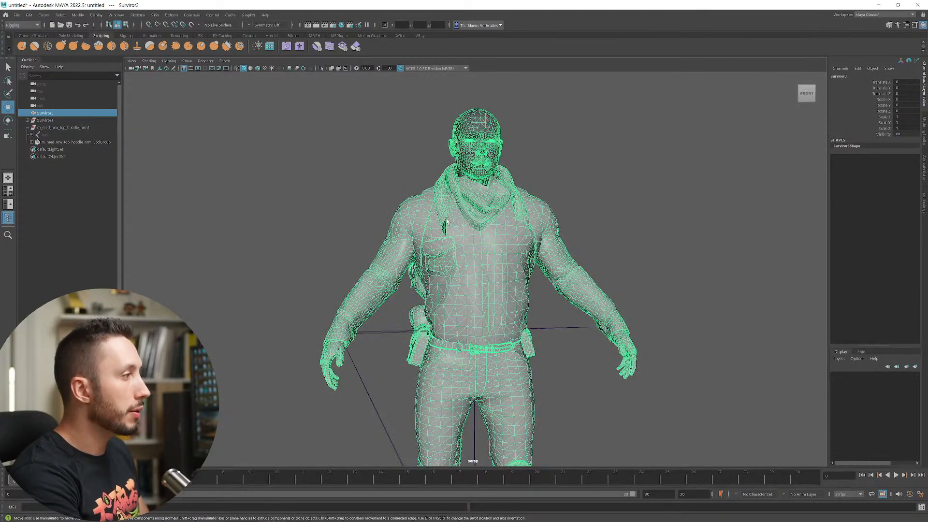
alt+drag(425, 237, 459, 238)
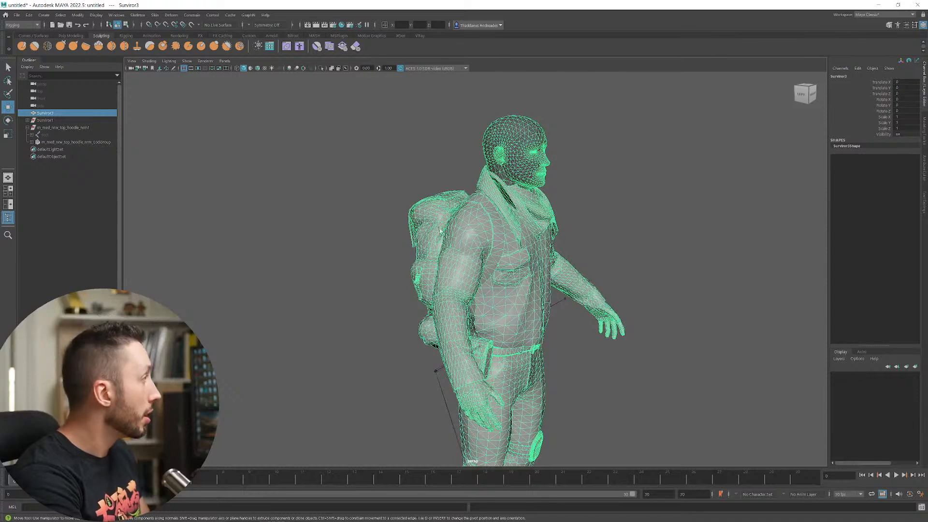
- Split the duplicated survivor mesh into separate pieces with the polygon Extract operation
click(77, 35)
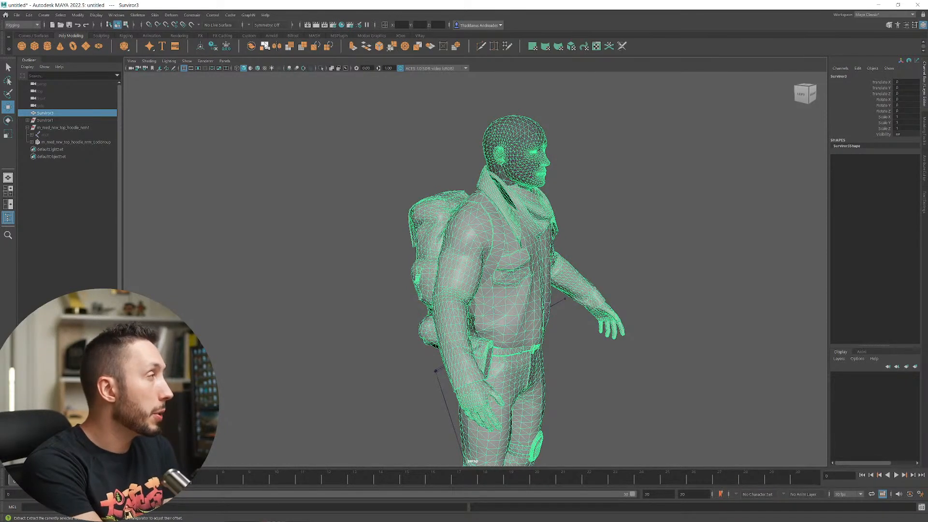
click(21, 25)
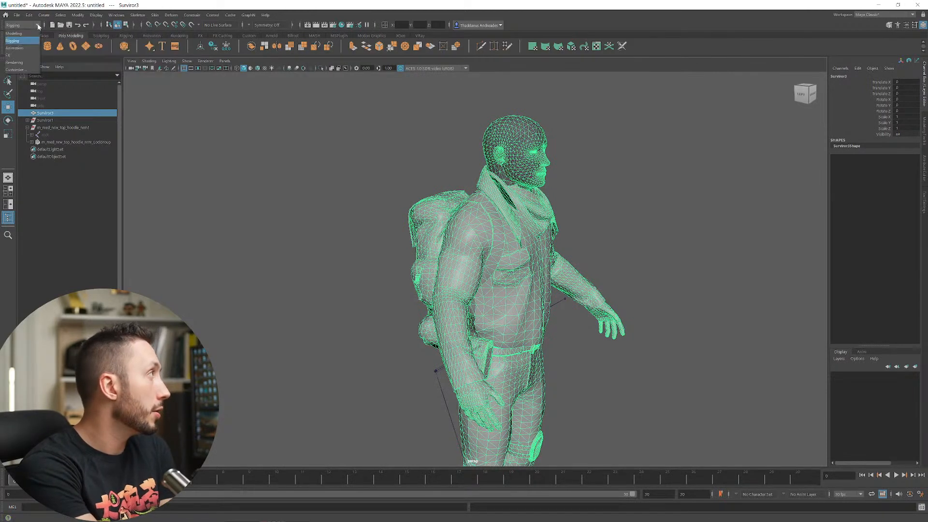
click(19, 34)
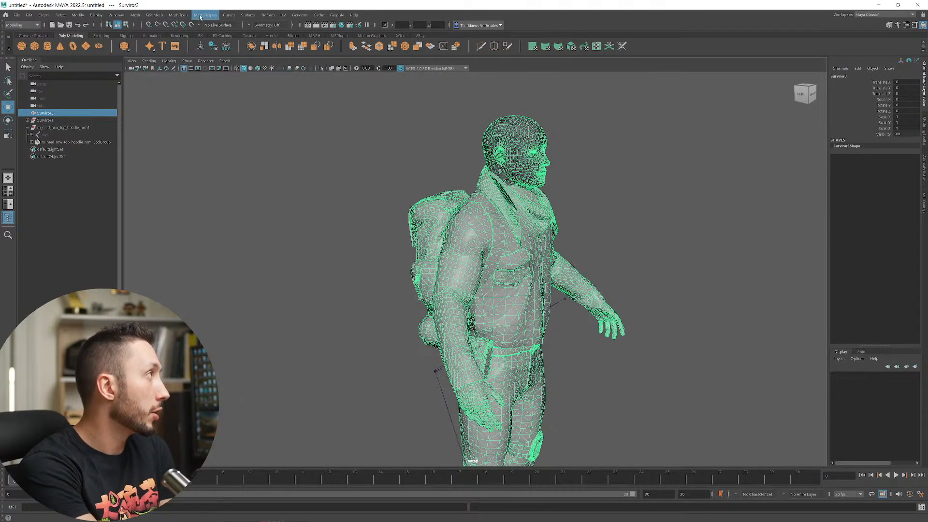
click(136, 15)
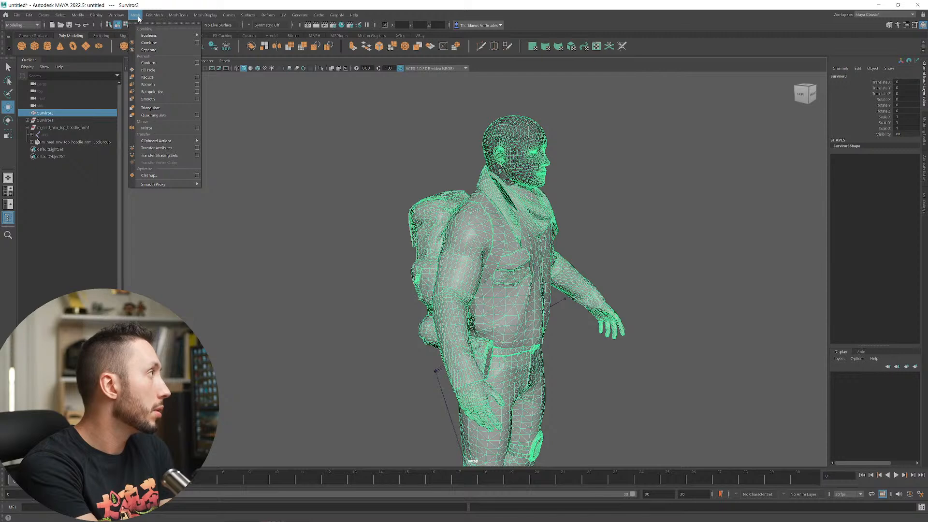
click(139, 18)
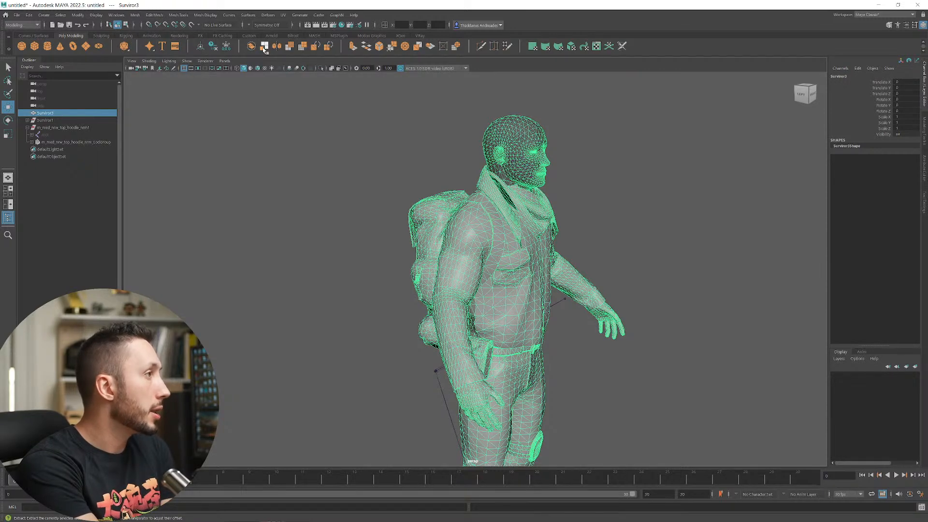
click(265, 47)
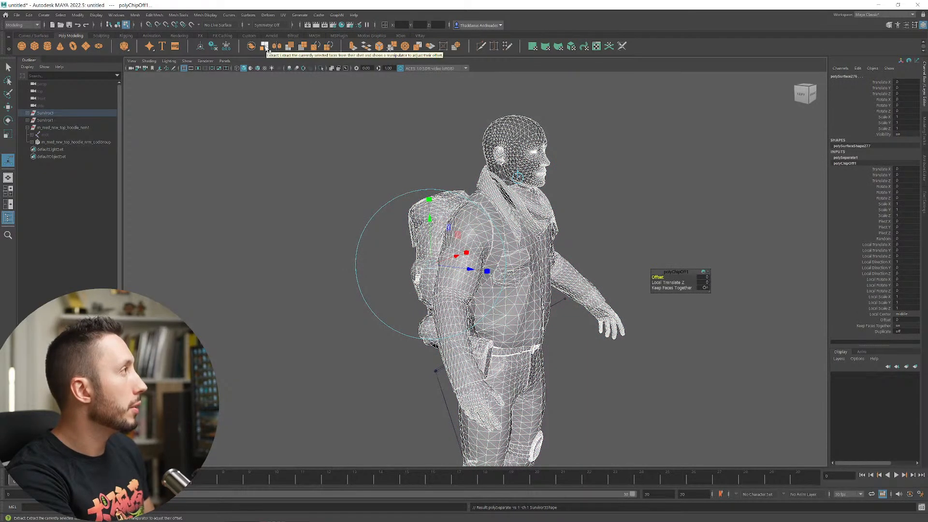
click(632, 190)
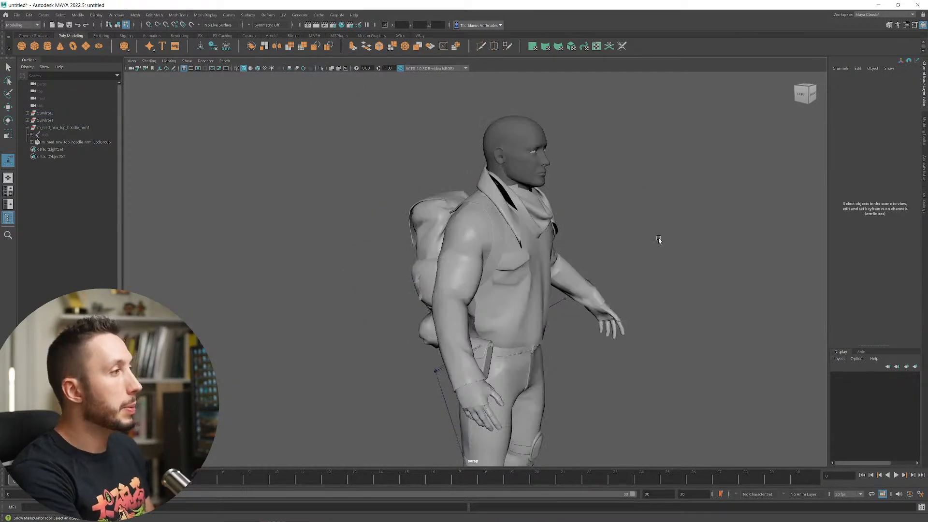
- Check the vest's connected faces on the separated outfit and return to object selection
alt+drag(659, 240, 518, 296)
double_click(488, 276)
key(w)
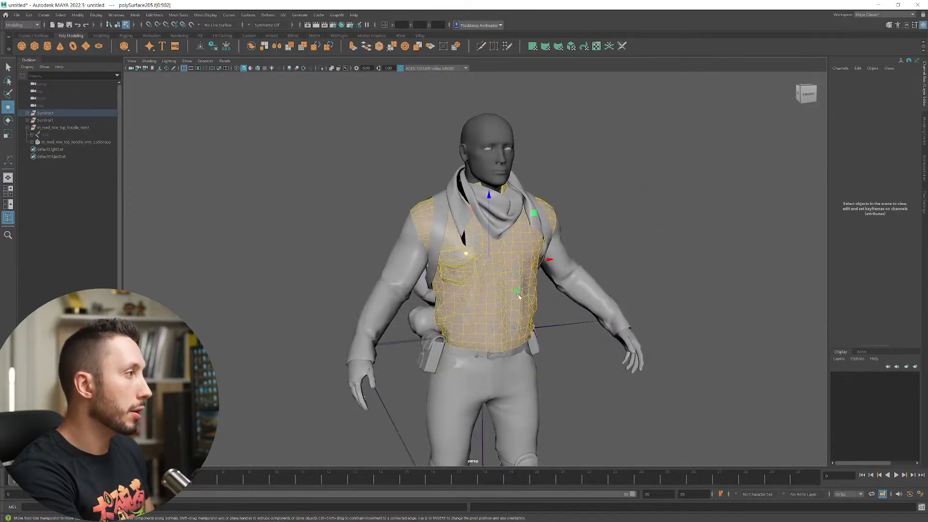
right_drag(511, 296, 527, 288)
click(516, 310)
alt+drag(515, 309, 554, 300)
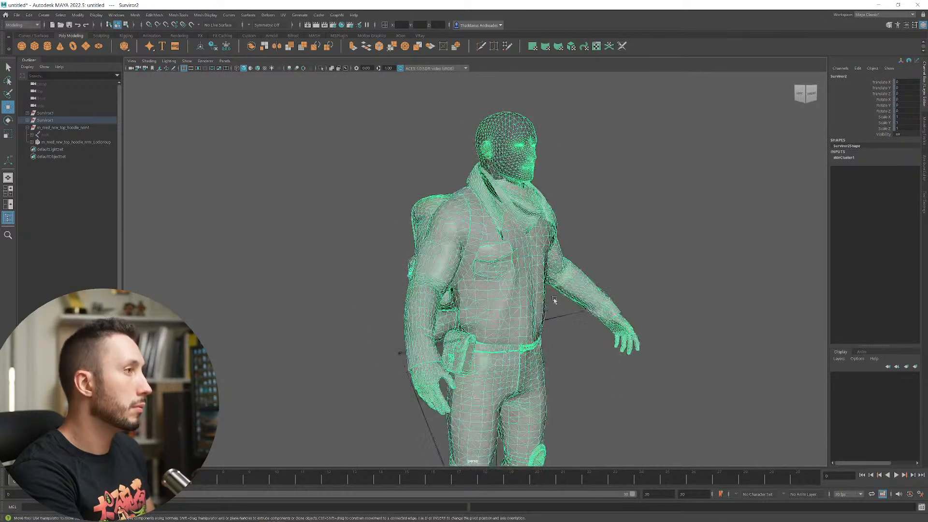
- Hide the original Survivor1 group so only the separated duplicate remains in view
click(27, 122)
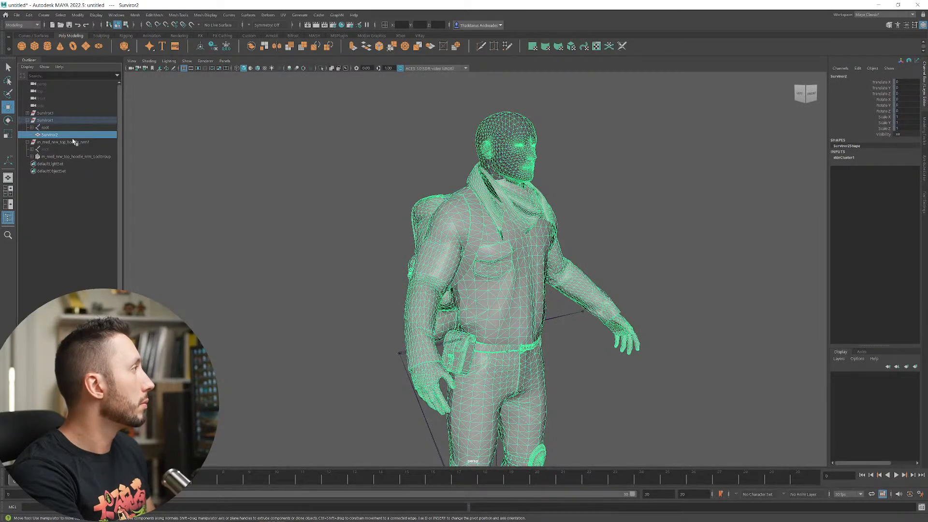
alt+drag(533, 266, 492, 272)
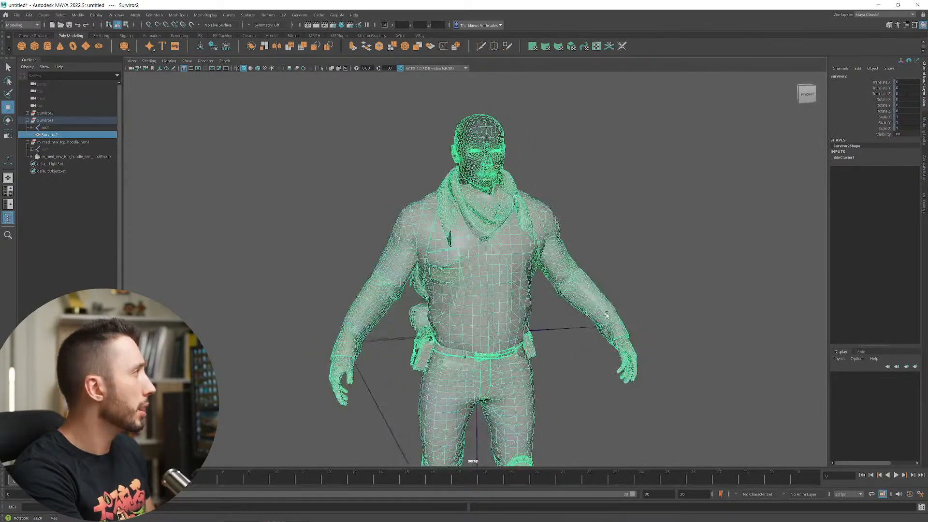
click(28, 113)
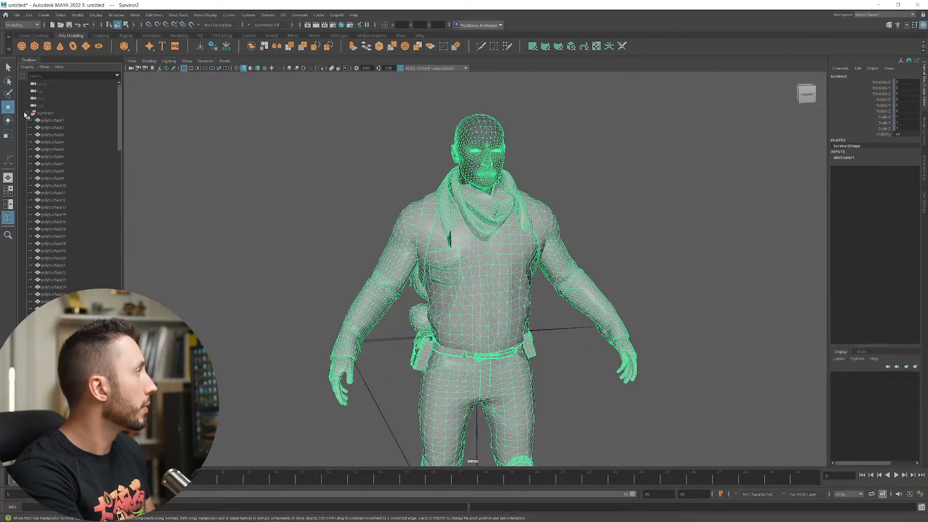
click(25, 114)
click(28, 120)
click(45, 120)
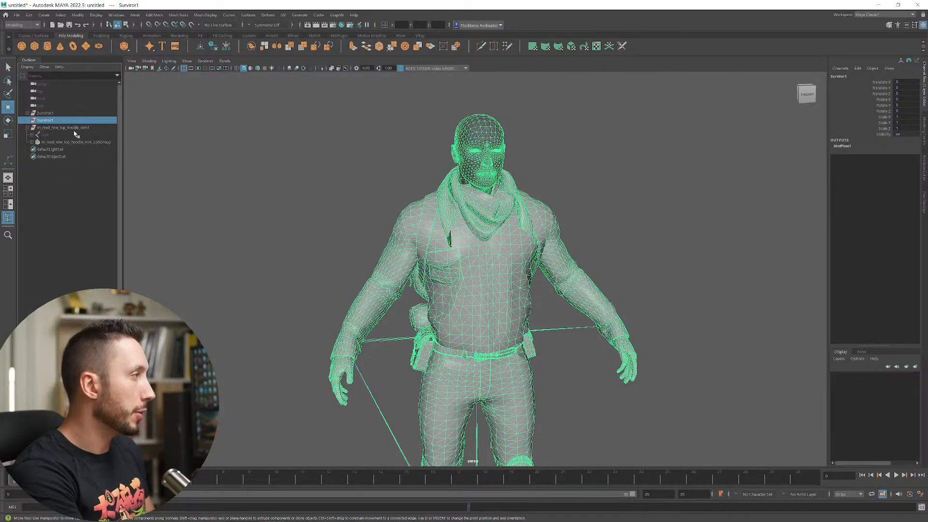
key(ctrl+h)
- Delete the main outer shell pieces of the backpack from the separated outfit
click(477, 260)
alt+drag(536, 283, 482, 237)
click(489, 192)
click(473, 248)
key(Delete)
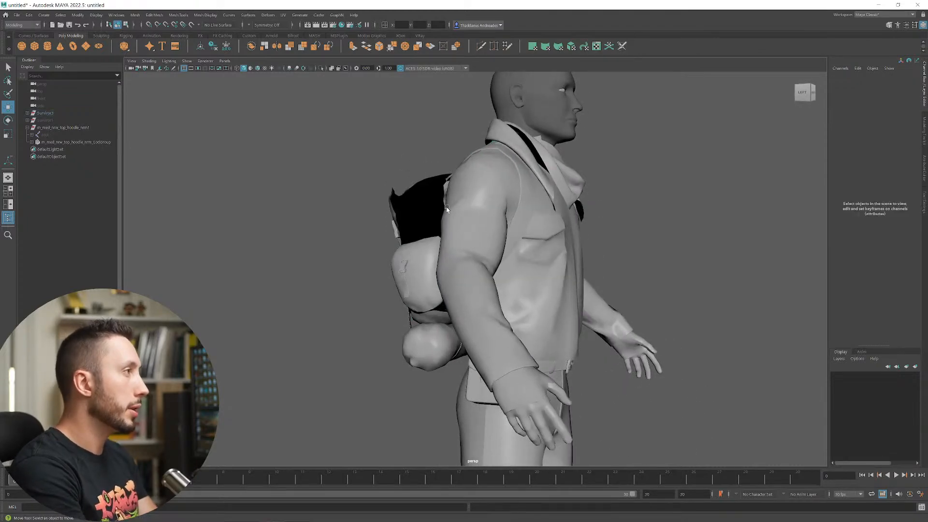
click(417, 193)
key(Delete)
alt+drag(416, 219, 452, 223)
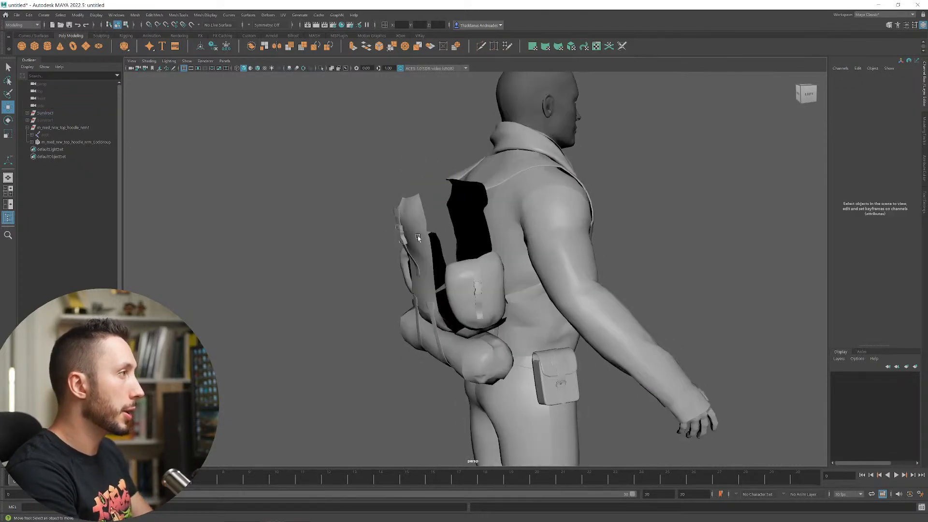
- Delete the upper side and inner panels still left of the backpack
click(424, 232)
key(Delete)
click(426, 261)
key(Delete)
click(480, 230)
key(Delete)
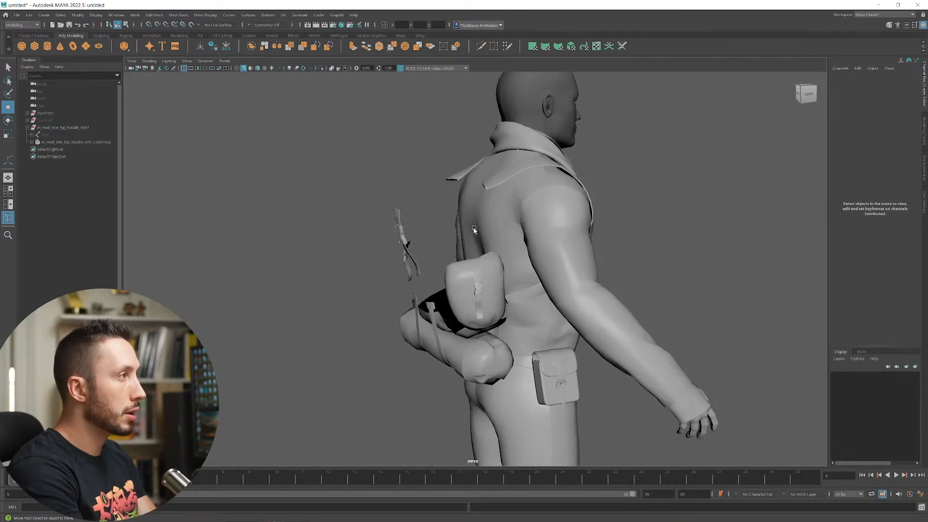
- Combine the backpack's buckled strap pieces into one mesh and move it away from the character's back
mouse_move(415, 251)
alt+mouse_down()
mouse_move(353, 254)
mouse_move(427, 262)
alt+mouse_up()
scroll(416, 261, up, 4)
alt+middle_drag(375, 259, 402, 296)
alt+drag(402, 296, 344, 270)
alt+drag(345, 270, 375, 260)
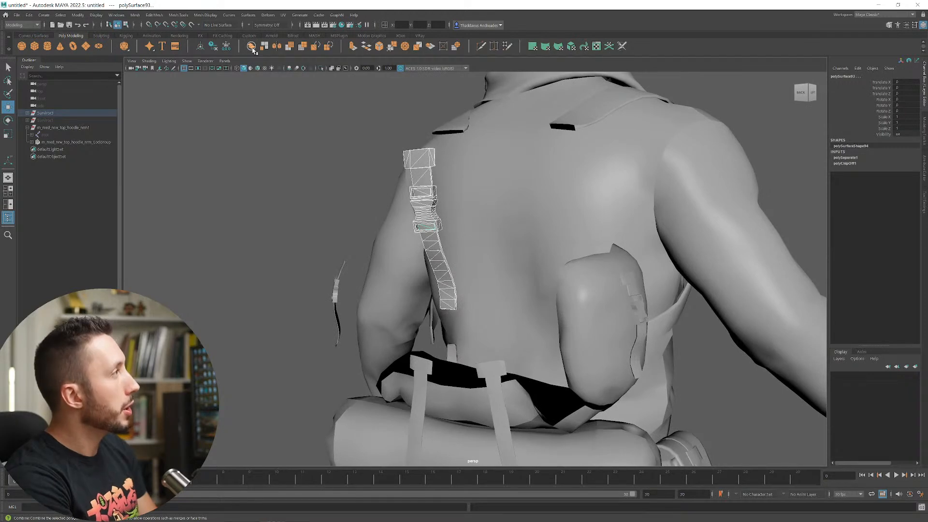
click(135, 15)
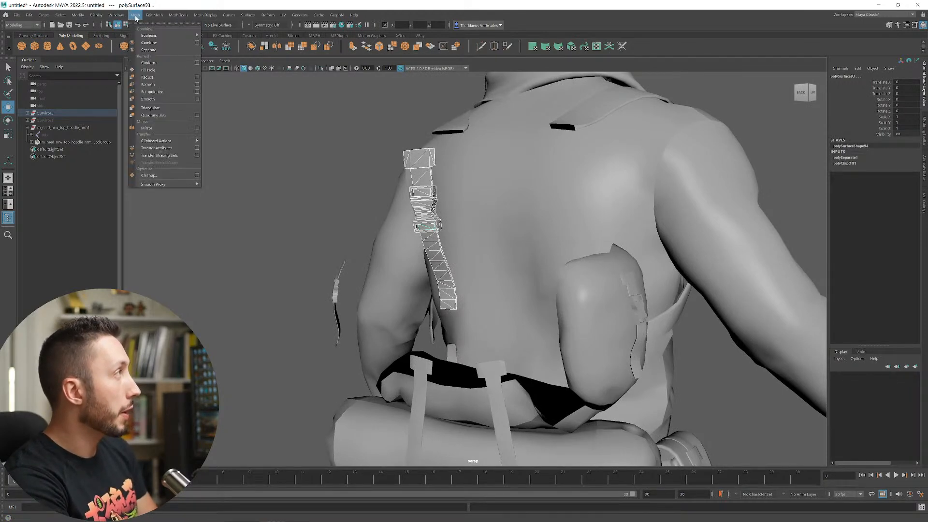
click(135, 15)
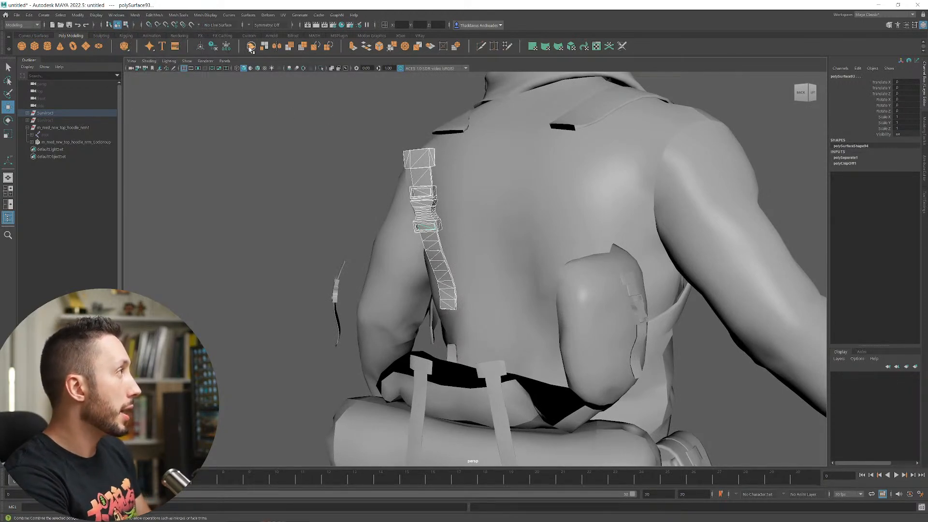
alt+drag(520, 229, 437, 259)
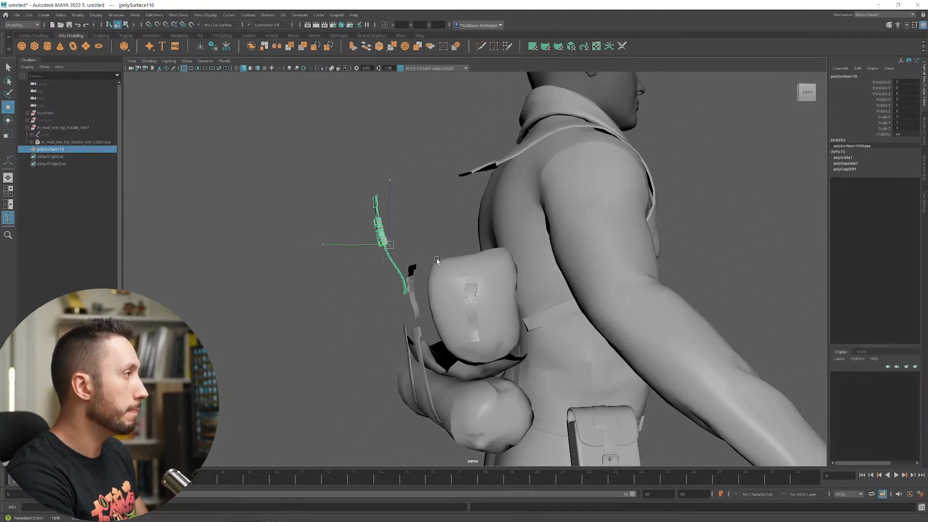
alt+drag(425, 224, 496, 241)
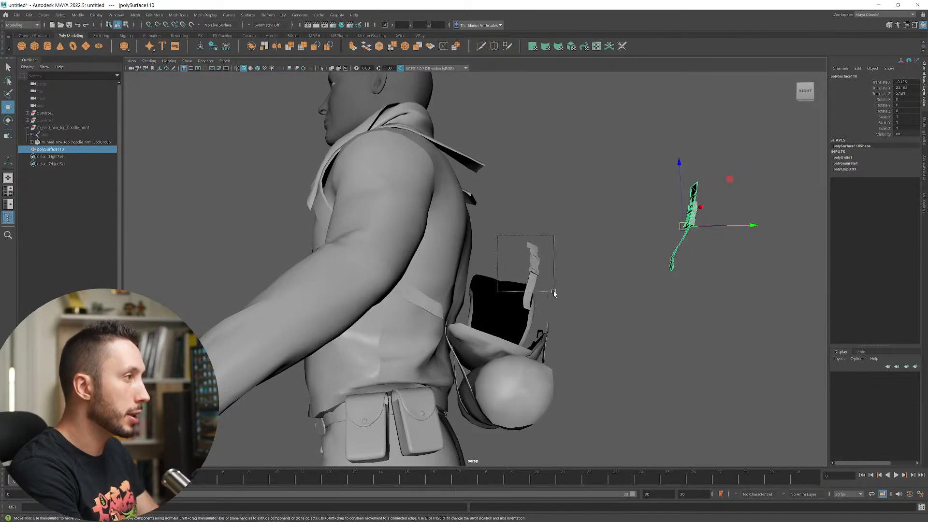
- Delete the remaining backpack pieces, including the side pouch, small straps, base and bedroll, keeping the combined buckled strap
drag(554, 292, 553, 292)
key(Delete)
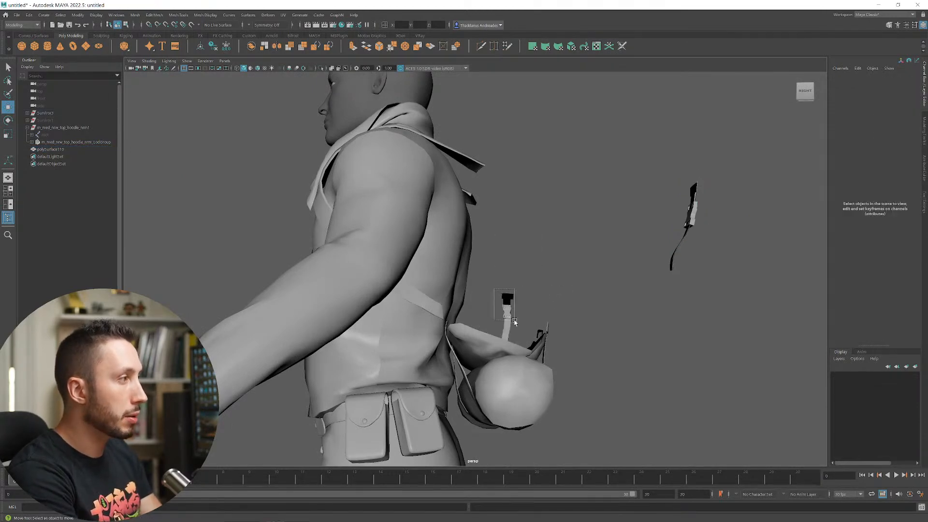
key(Delete)
drag(515, 323, 597, 398)
key(Delete)
alt+drag(578, 363, 493, 235)
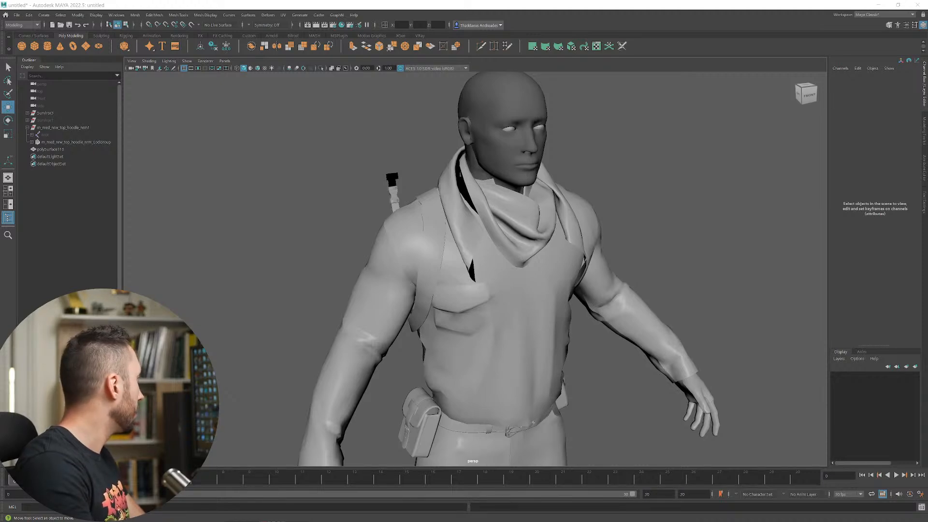
- Place and enlarge the desert reference still over the viewport and compare the character's back with it
drag(387, 4, 854, 36)
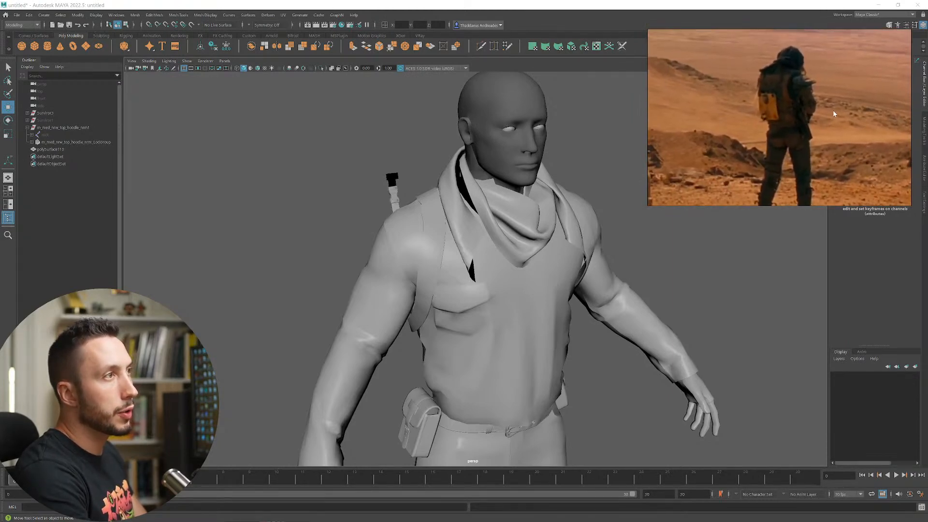
drag(800, 204, 800, 256)
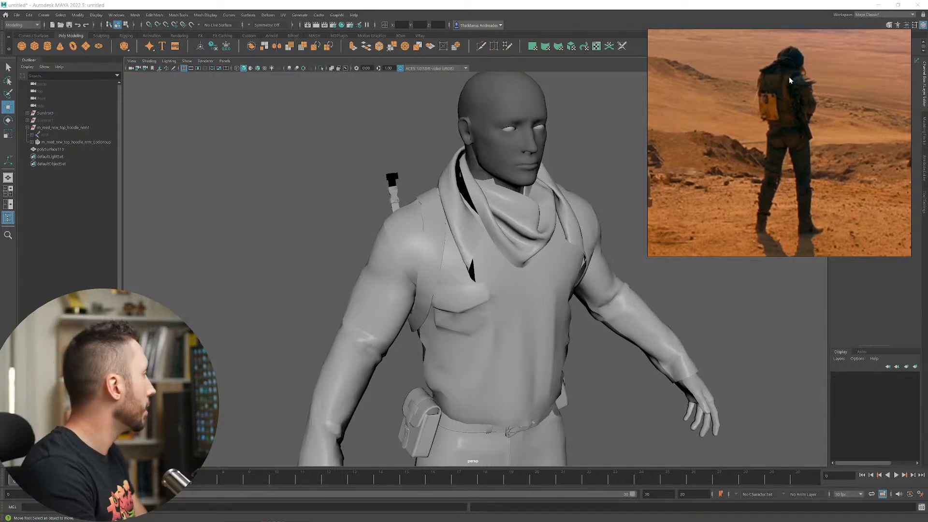
alt+drag(524, 223, 861, 117)
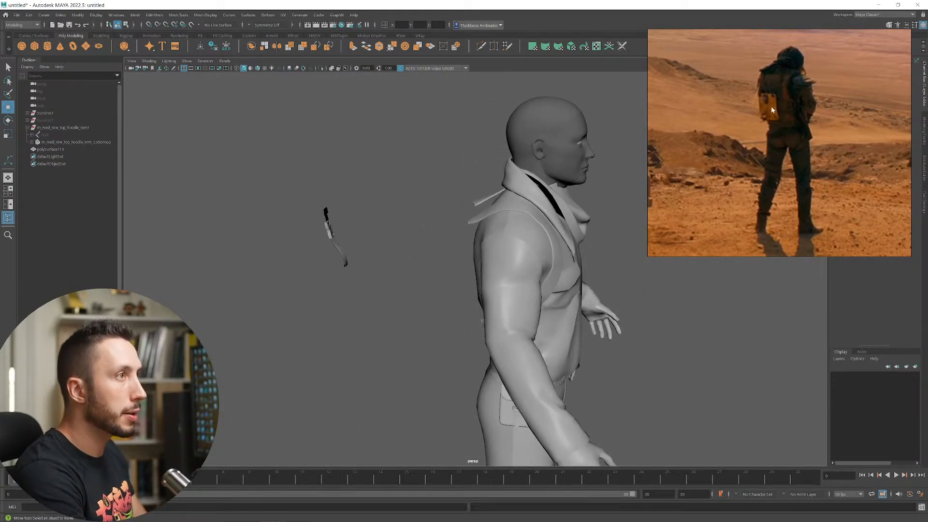
alt+drag(550, 228, 581, 230)
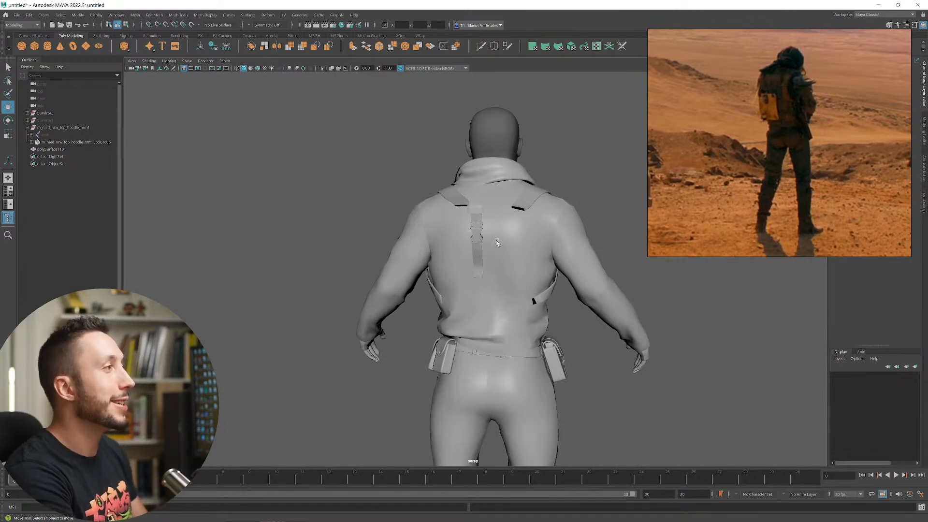
alt+drag(497, 243, 535, 213)
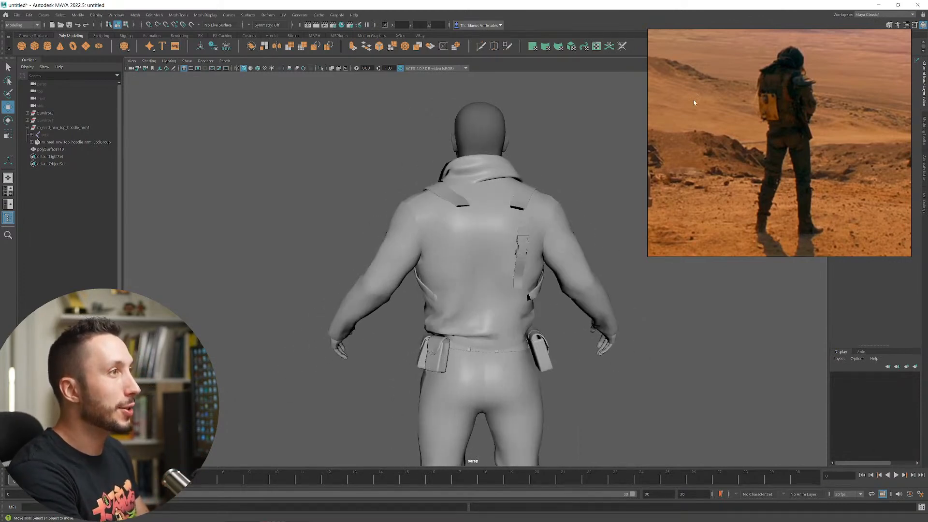
alt+drag(455, 198, 385, 191)
scroll(386, 191, up, 3)
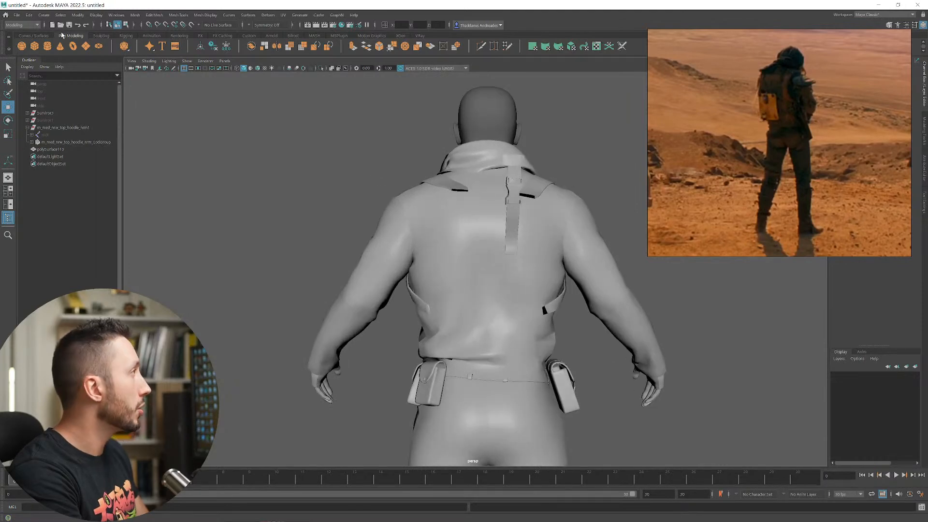
- Create a polygon cube and move it up behind the character's upper back
shift+right_drag(406, 199, 405, 242)
scroll(405, 251, down, 3)
alt+drag(392, 271, 471, 284)
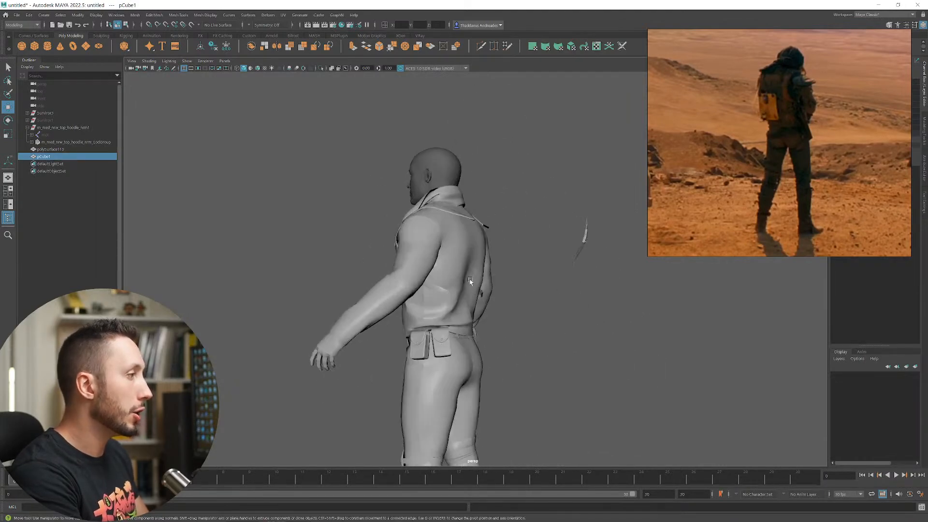
scroll(447, 319, down, 4)
drag(451, 437, 457, 193)
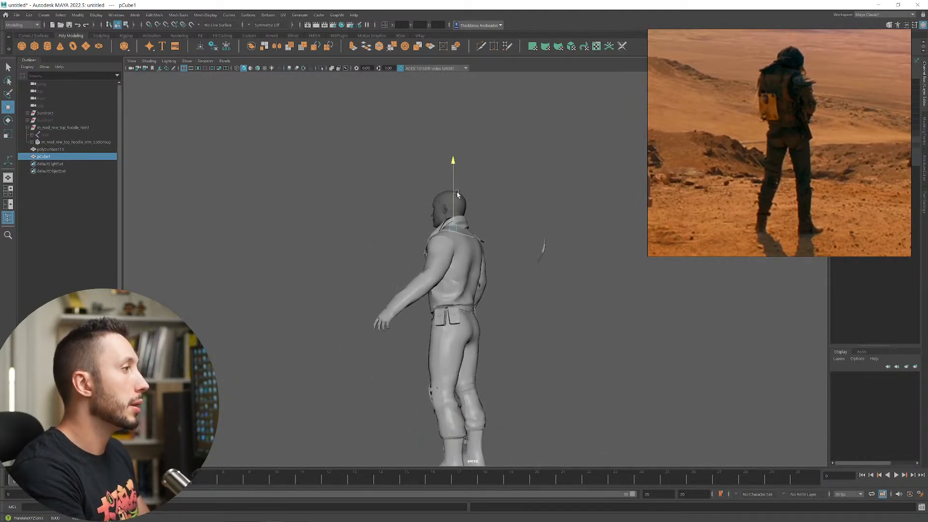
alt+drag(435, 259, 441, 293)
drag(476, 260, 172, 222)
- Scale the cube into a thin, upright square panel behind the jacket
scroll(440, 230, up, 3)
key(r)
middle_drag(570, 325, 614, 317)
alt+drag(614, 317, 564, 290)
alt+middle_drag(563, 290, 563, 345)
drag(492, 237, 498, 94)
middle_drag(566, 387, 583, 314)
middle_drag(594, 336, 595, 321)
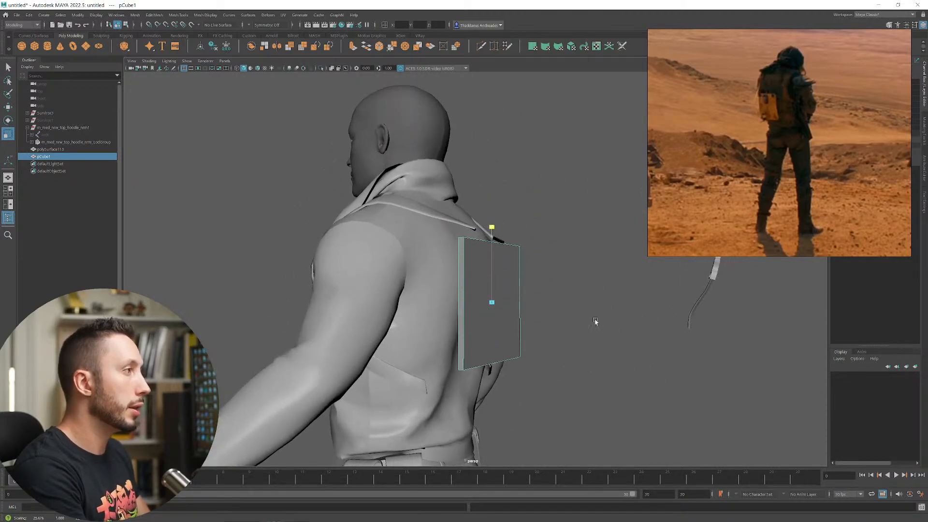
- Lower the panel to the middle of the back and narrow its width
alt+drag(595, 322, 568, 355)
key(w)
drag(499, 302, 486, 339)
key(r)
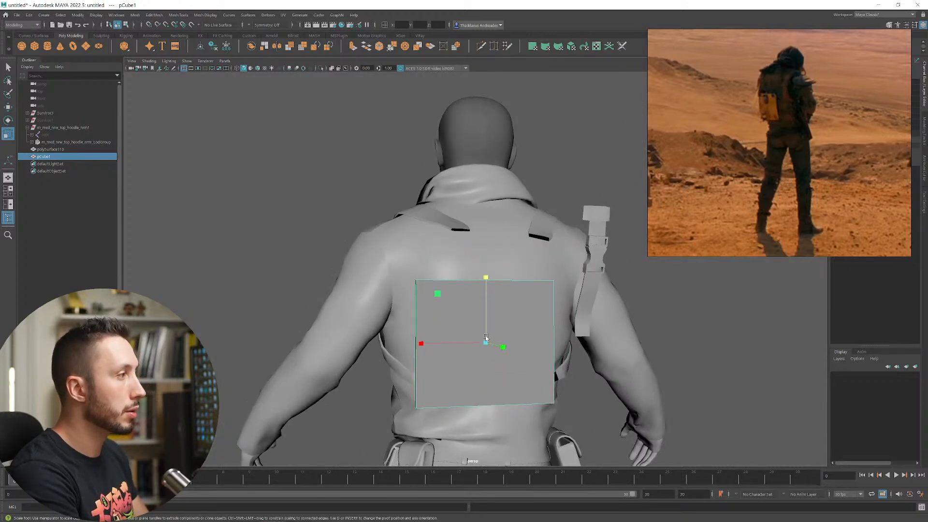
drag(423, 344, 530, 344)
- Move the panel against the jacket's back and tilt it to follow the back's slope
key(w)
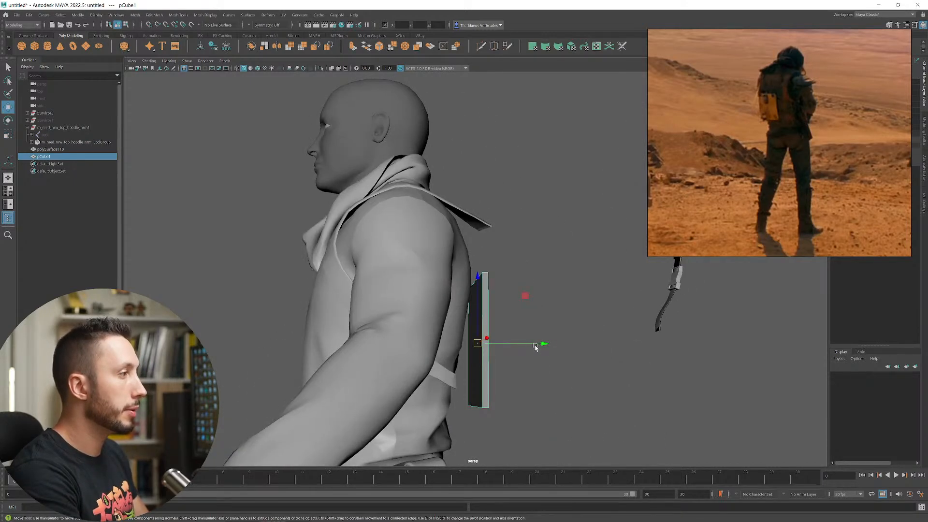
click(533, 345)
click(478, 341)
key(e)
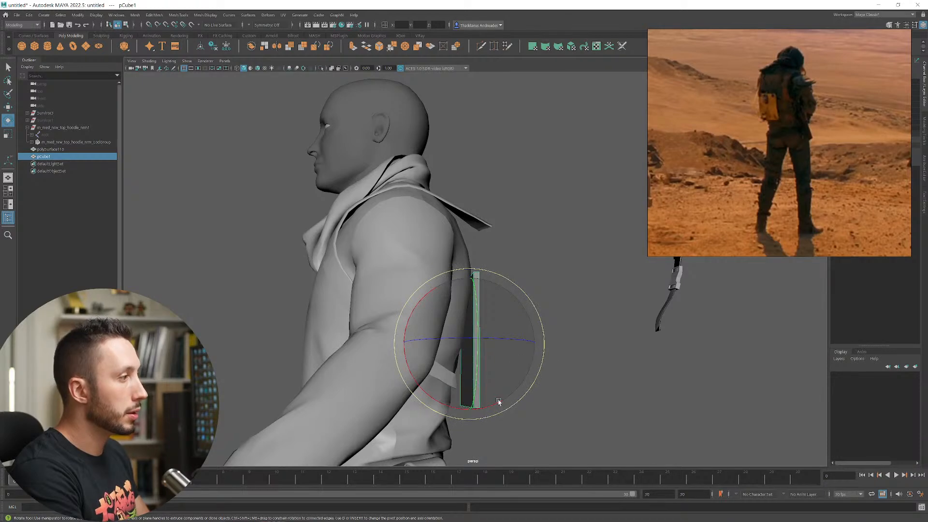
drag(498, 398, 555, 393)
alt+drag(518, 394, 494, 363)
scroll(488, 369, down, 2)
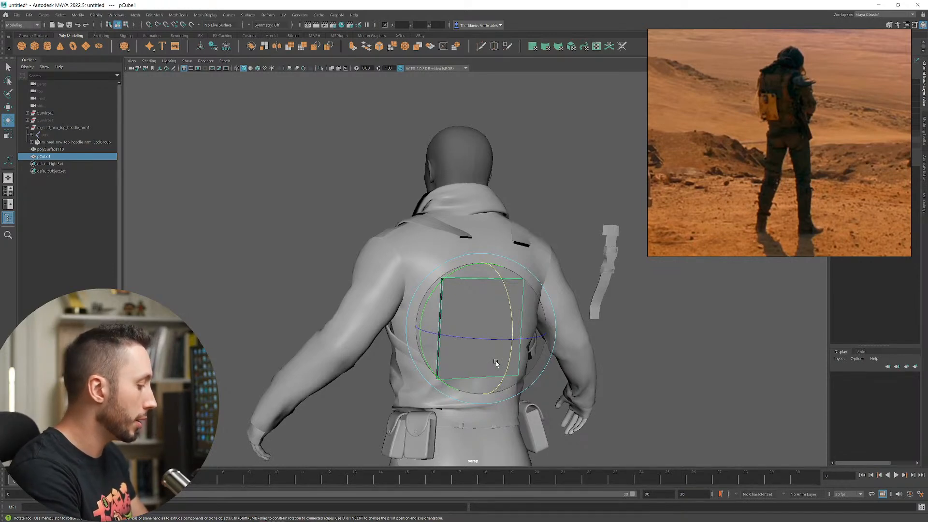
- Fine-tune the tilted panel's distance from the back and its height
alt+drag(515, 346, 473, 370)
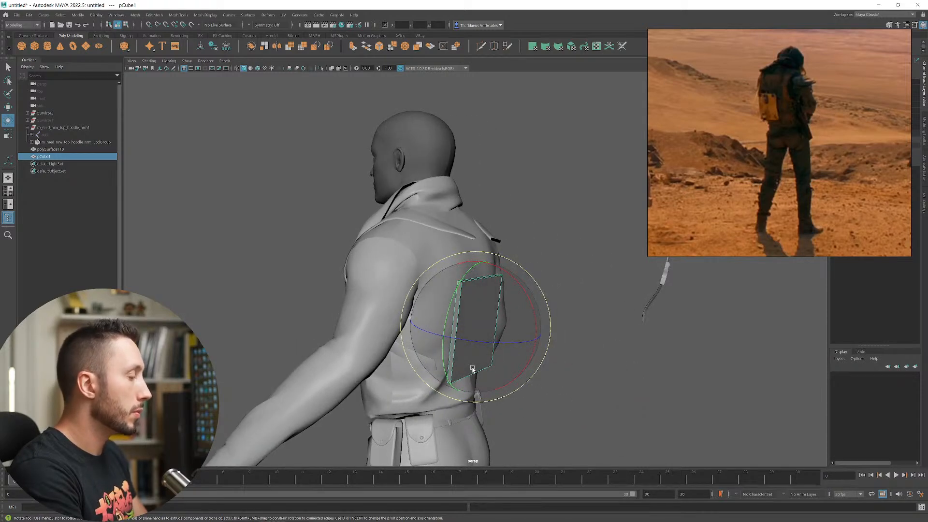
key(w)
key(e)
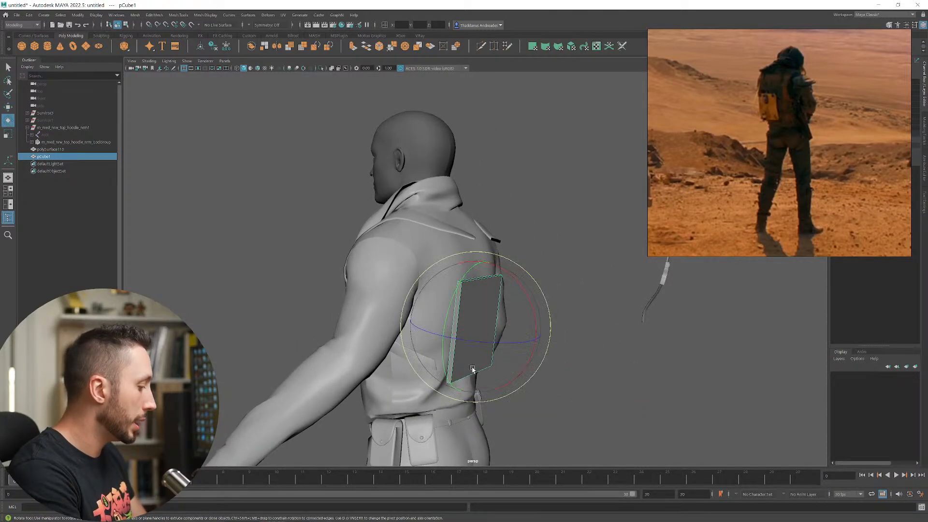
key(r)
alt+drag(536, 363, 517, 383)
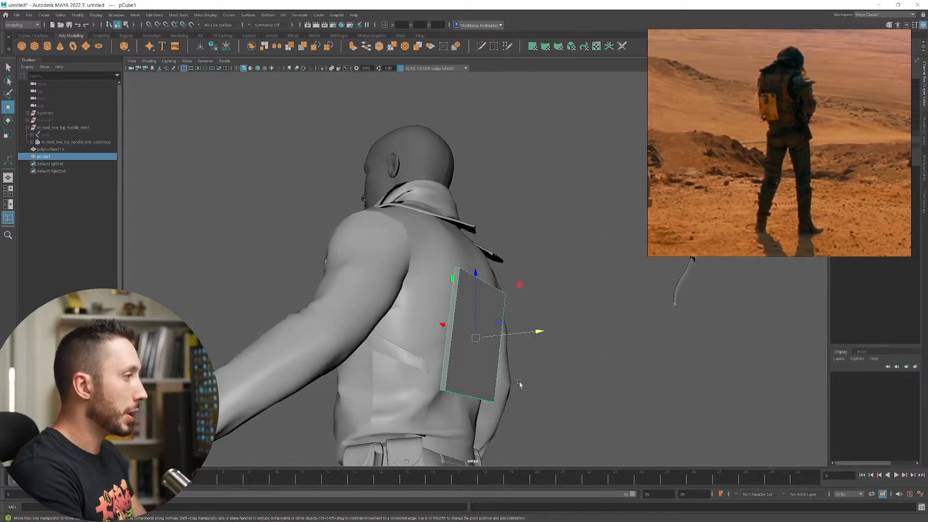
key(w)
mouse_move(478, 341)
alt+mouse_down()
mouse_move(500, 332)
mouse_move(472, 353)
mouse_move(511, 327)
mouse_move(459, 339)
mouse_move(483, 330)
alt+mouse_up()
key(r)
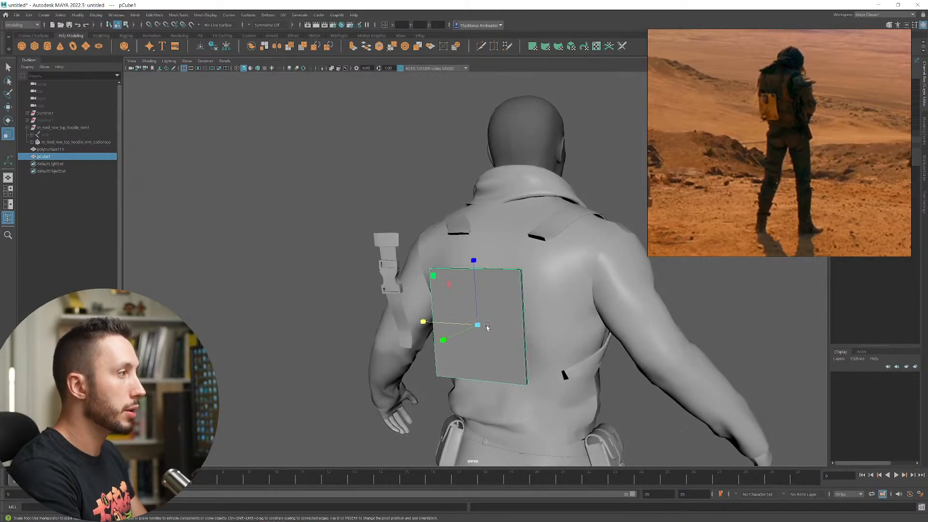
drag(473, 261, 437, 276)
- Combine the two backpack shoulder strap pieces into one mesh
click(458, 226)
scroll(453, 293, up, 5)
shift+click(432, 273)
mouse_move(452, 308)
alt+mouse_down()
mouse_move(565, 314)
mouse_move(444, 295)
mouse_move(479, 304)
mouse_move(455, 306)
alt+mouse_up()
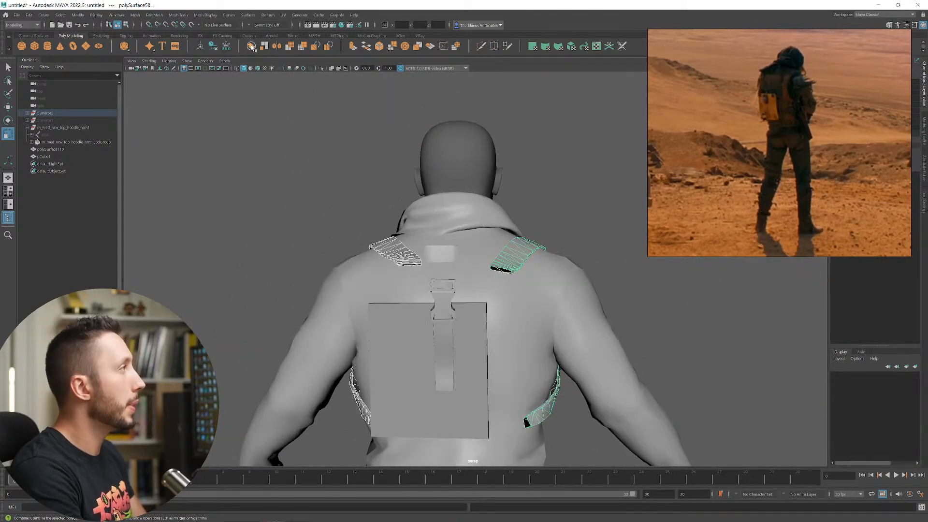
alt+drag(526, 358, 575, 261)
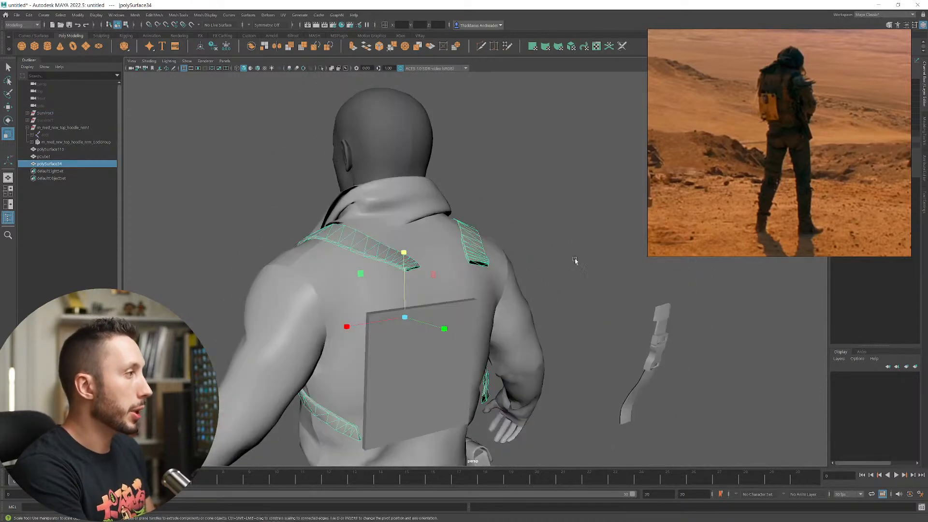
- Slide the reference image inward off the object attributes and switch the combined shoulder straps to vertex editing
click(576, 262)
click(391, 257)
drag(832, 155, 757, 158)
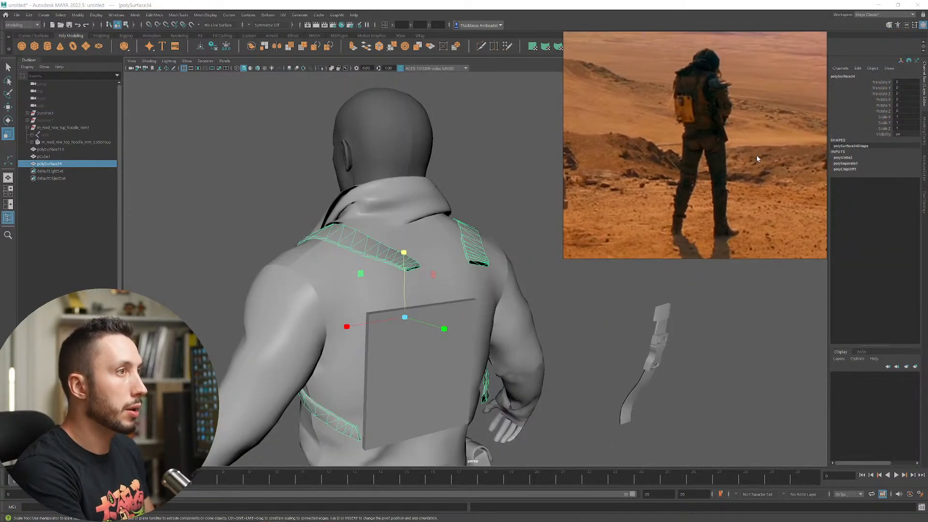
alt+drag(469, 275, 406, 261)
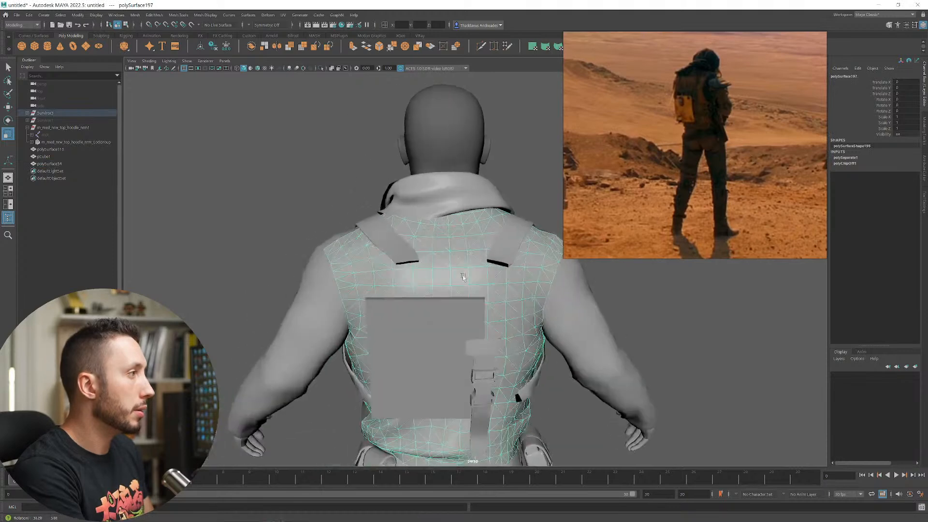
right_click(395, 244)
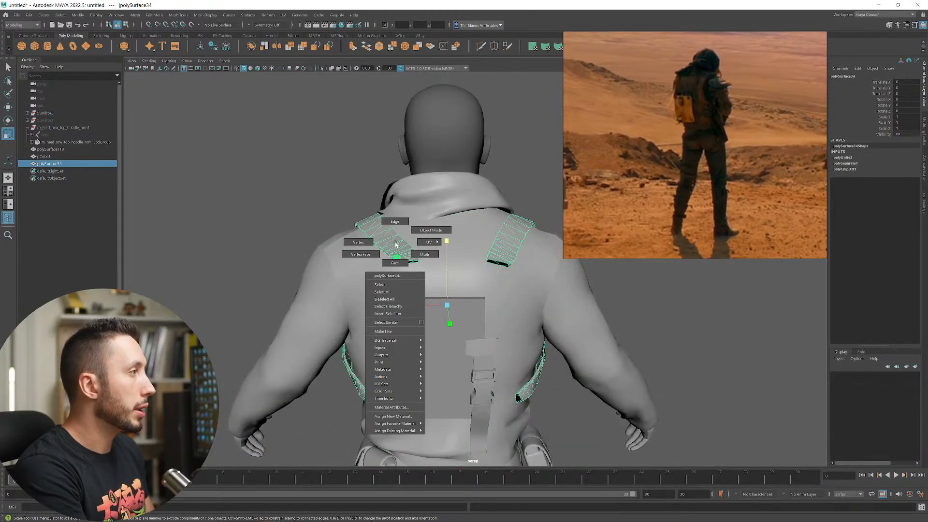
click(368, 242)
- Select the lower end vertices of the left shoulder strap and lower them toward the panel with soft falloff
alt+drag(372, 246, 426, 292)
alt+drag(494, 314, 473, 314)
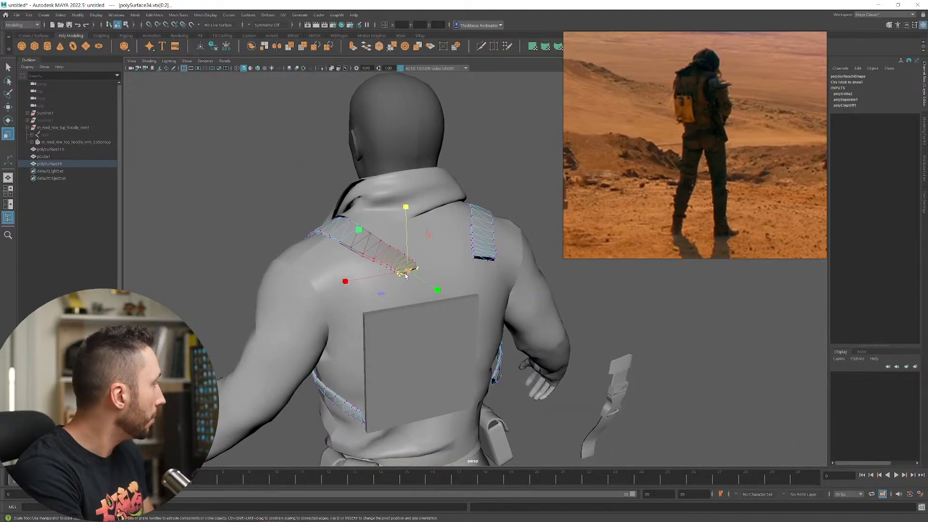
drag(407, 274, 501, 327)
alt+drag(381, 277, 489, 290)
key(w)
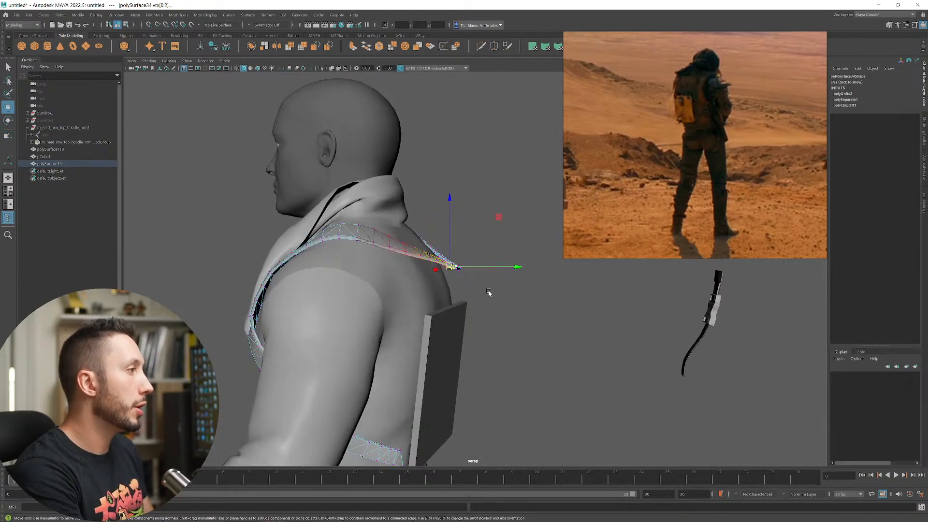
middle_drag(488, 291, 480, 309)
key(e)
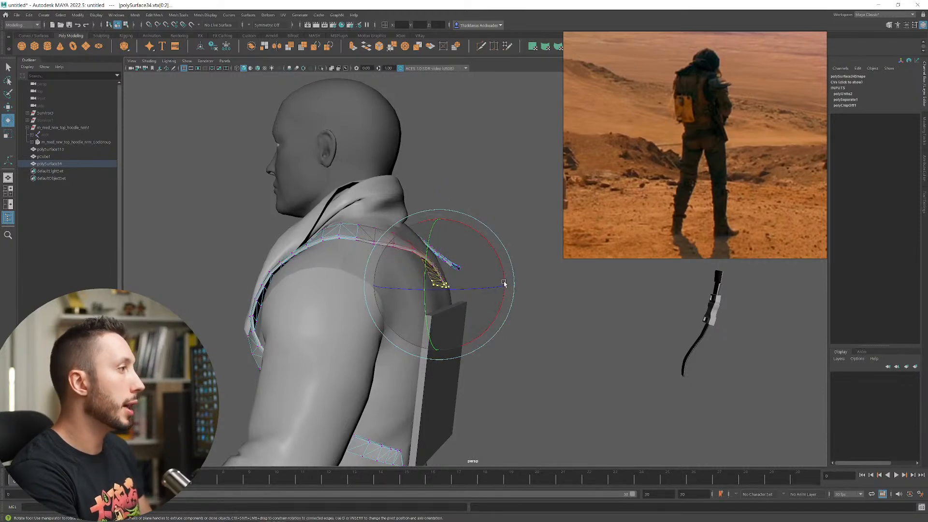
- Rotate the left shoulder strap's end and move it onto the panel's upper left corner
alt+drag(491, 283, 480, 319)
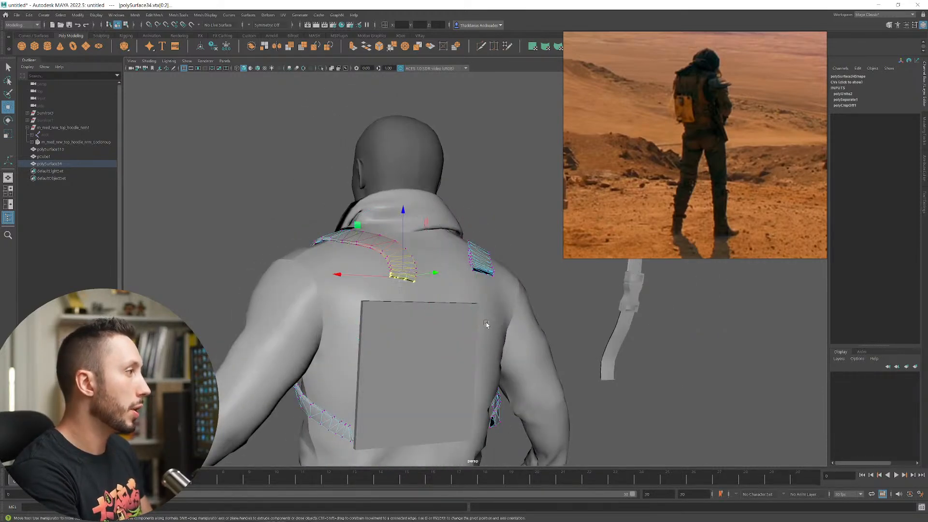
key(w)
middle_drag(481, 319, 469, 342)
key(e)
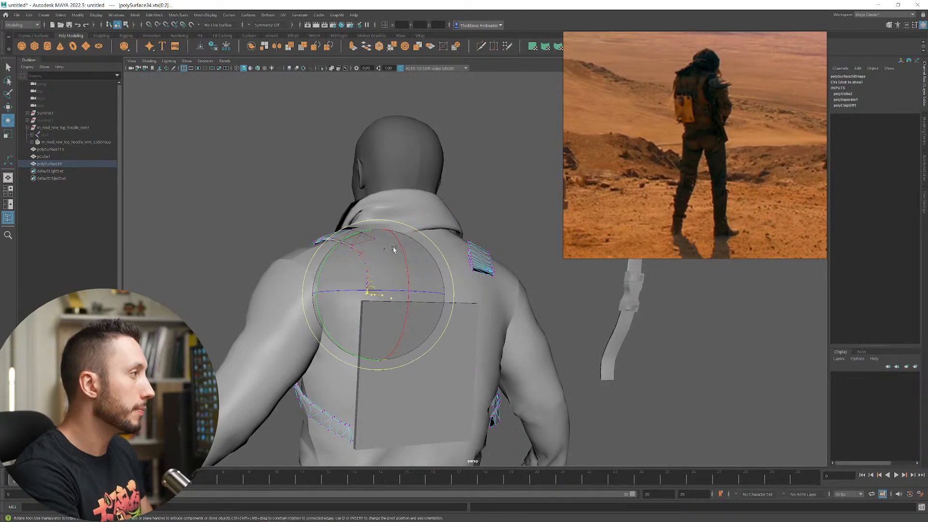
alt+drag(382, 257, 476, 310)
key(w)
middle_drag(432, 302, 442, 306)
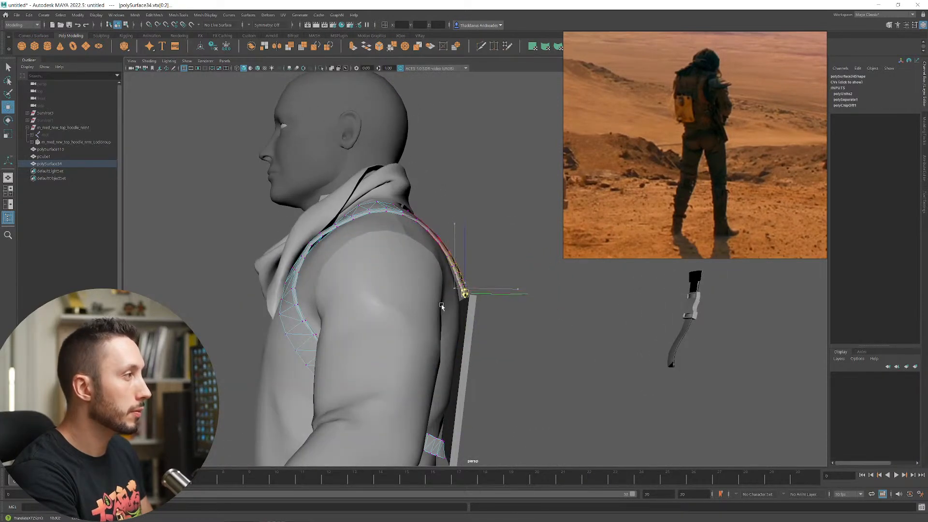
- Select the end vertices of the right shoulder strap and move them down toward the panel's top edge
alt+drag(445, 309, 441, 268)
key(e)
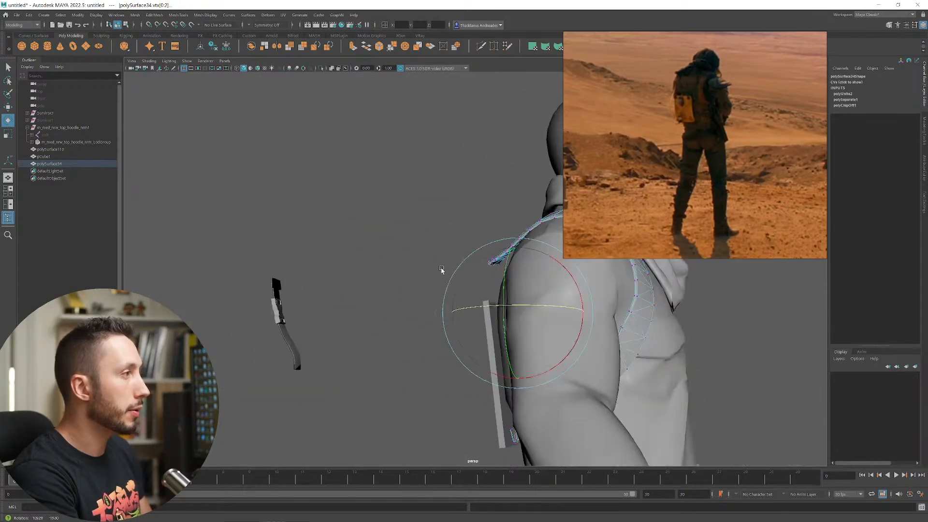
click(481, 266)
drag(503, 275, 506, 279)
alt+drag(505, 279, 556, 291)
key(w)
middle_drag(555, 291, 535, 309)
- Rotate the right shoulder strap's end and seat it on the panel's upper right corner
key(e)
drag(477, 257, 468, 300)
alt+drag(578, 325, 565, 306)
key(w)
middle_drag(565, 307, 555, 317)
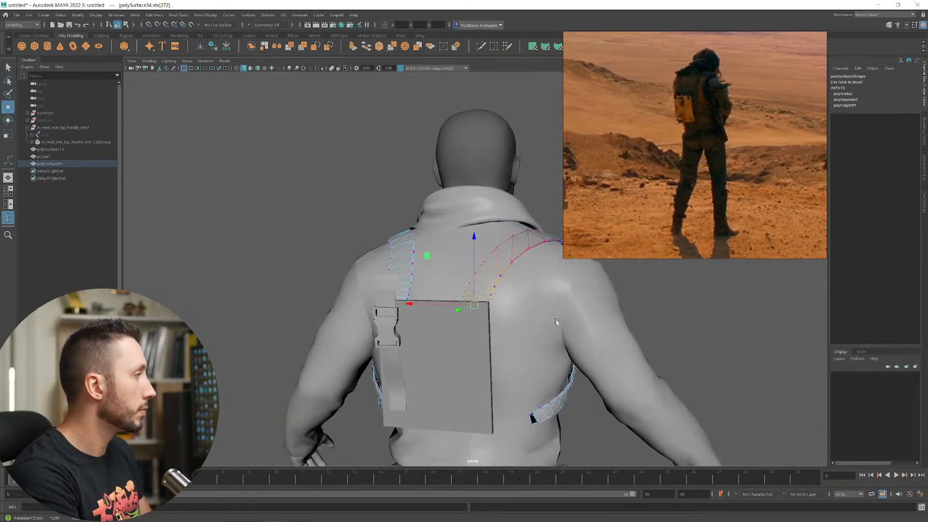
- Attach the right lower strap's end vertices to the panel's lower right corner
alt+drag(556, 320, 456, 344)
key(e)
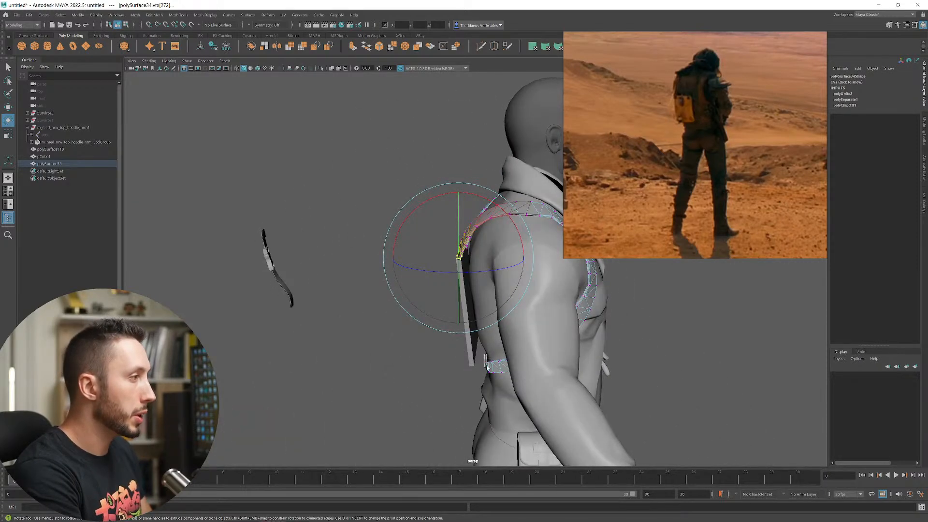
drag(490, 376, 492, 378)
drag(492, 378, 536, 382)
key(w)
middle_drag(536, 381, 508, 386)
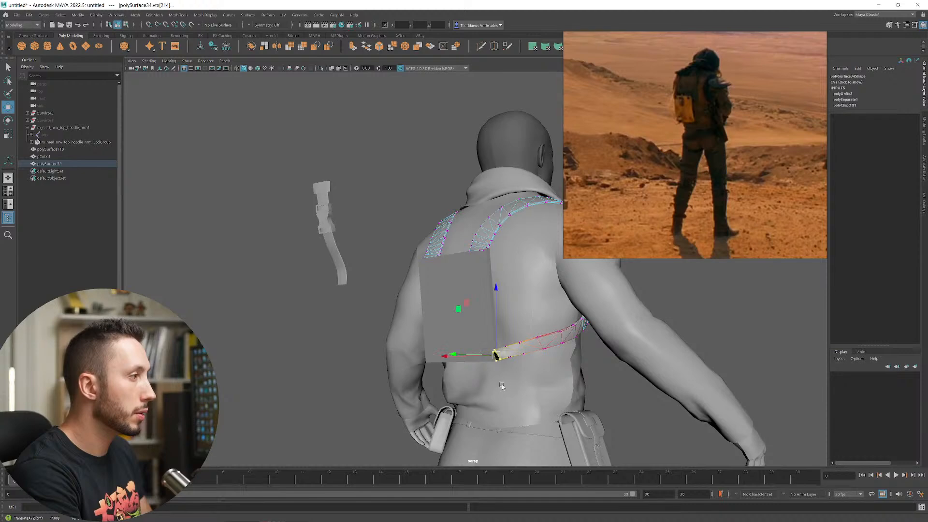
key(e)
alt+drag(502, 385, 580, 391)
middle_drag(579, 391, 572, 392)
- Move the left lower strap's end vertices onto the panel's lower left corner
alt+drag(375, 368, 416, 368)
alt+drag(454, 398, 386, 389)
key(e)
key(w)
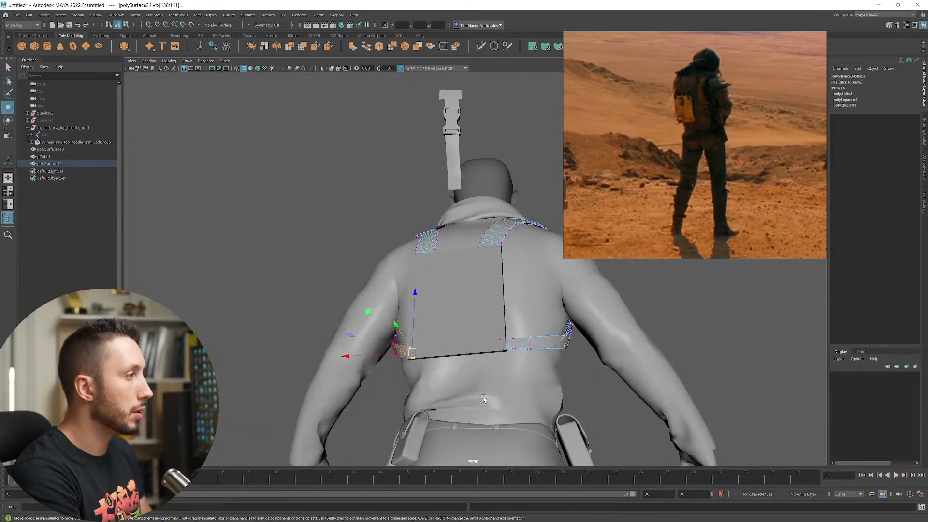
middle_drag(386, 390, 380, 392)
alt+drag(379, 392, 613, 391)
- Duplicate all pieces of the belt pouch on the right hip and combine the copies into one mesh
scroll(409, 382, down, 3)
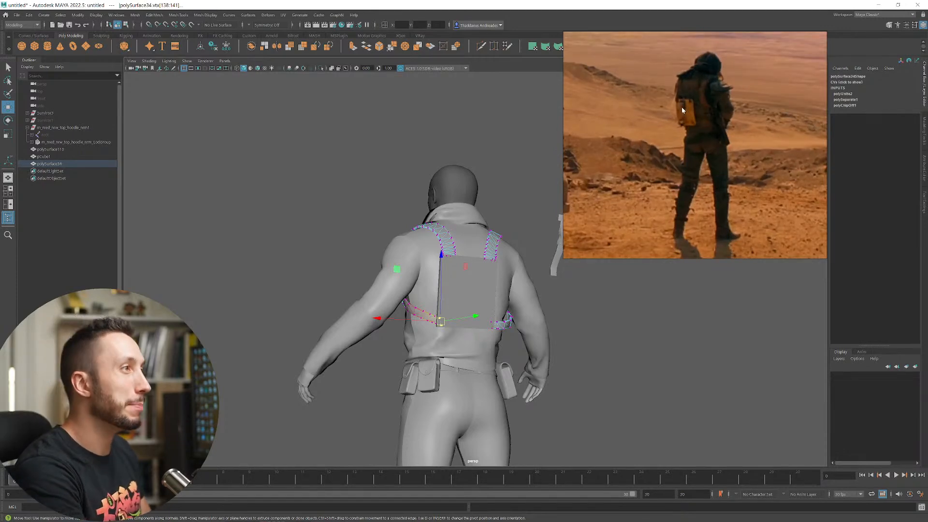
alt+drag(667, 338, 547, 359)
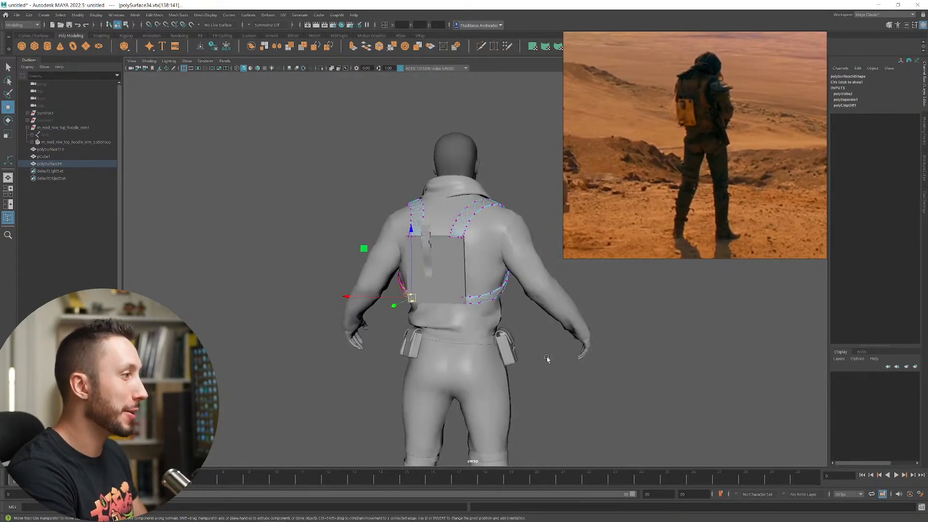
alt+right_drag(547, 359, 641, 445)
click(534, 392)
alt+middle_drag(535, 392, 524, 329)
mouse_move(477, 321)
alt+mouse_down()
mouse_move(516, 312)
mouse_move(441, 329)
mouse_move(483, 333)
alt+mouse_up()
shift+click(471, 332)
alt+drag(677, 331, 661, 355)
shift+click(582, 335)
key(ctrl+d)
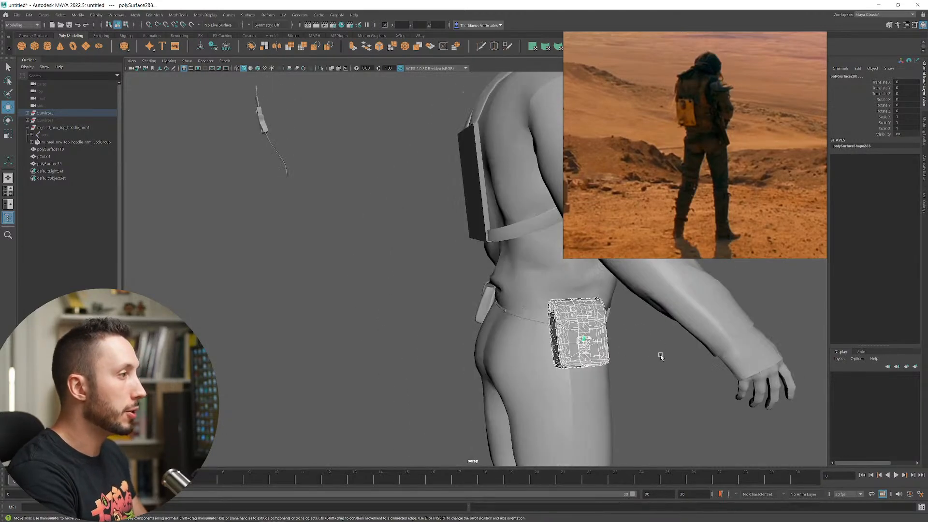
click(252, 47)
- Move the copied pouch up behind the backpack panel and rotate it to face outward from the back
middle_drag(688, 387, 538, 232)
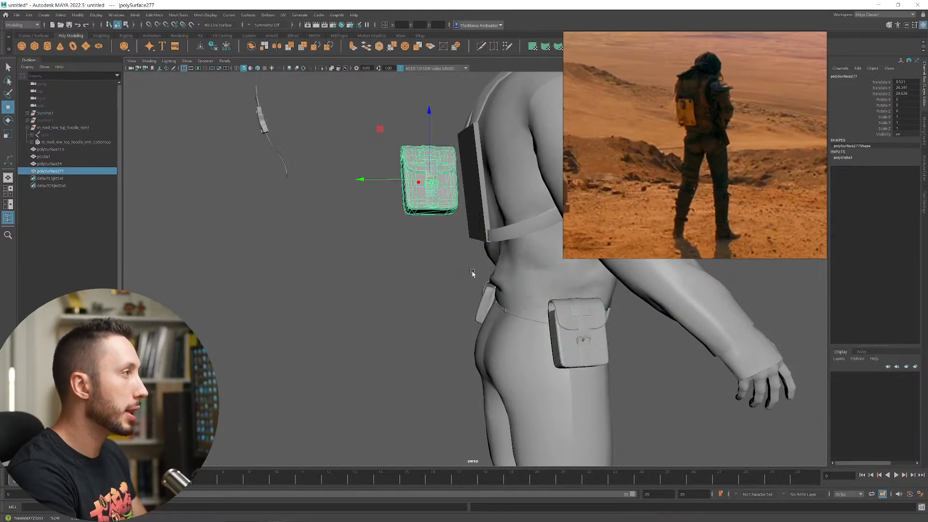
alt+drag(431, 271, 471, 242)
alt+middle_drag(470, 242, 481, 284)
alt+drag(428, 283, 532, 300)
key(e)
key(w)
middle_drag(623, 321, 580, 313)
alt+drag(576, 315, 464, 290)
key(e)
drag(465, 221, 445, 227)
- Scale the copied pouch down to about half size and place it on the panel's upper middle
alt+middle_drag(500, 259, 471, 308)
key(r)
middle_drag(585, 312, 584, 314)
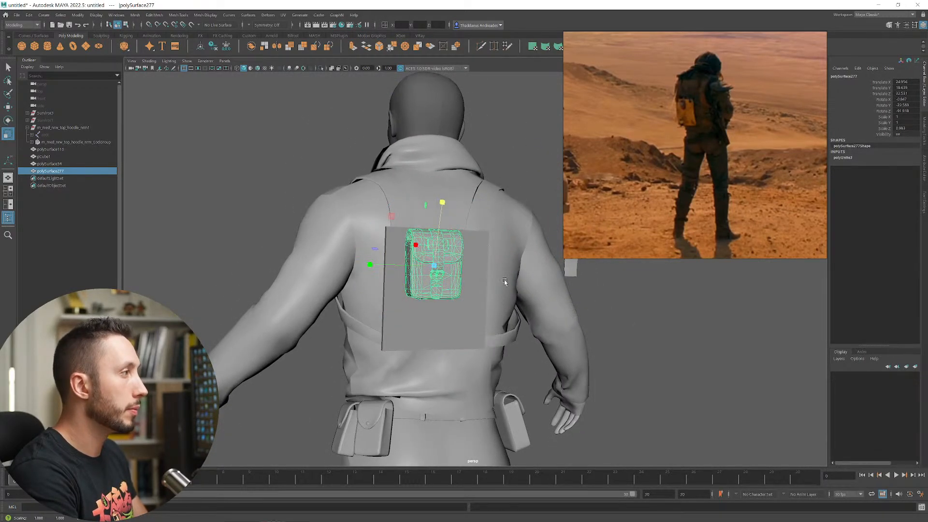
drag(434, 266, 418, 267)
key(w)
middle_drag(450, 313, 456, 302)
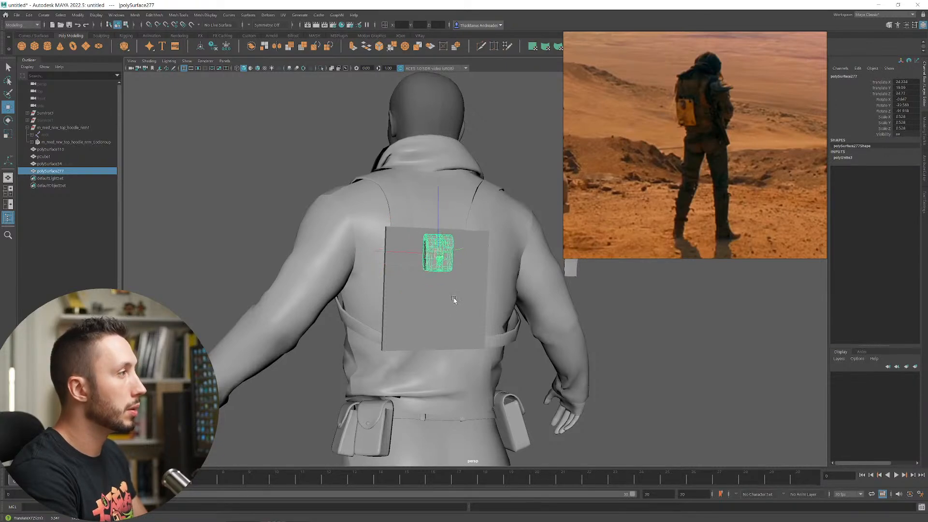
- Enlarge the pouch slightly, set it against the panel's outer face, and clear the selection
alt+drag(334, 310, 442, 324)
key(r)
middle_drag(442, 324, 470, 326)
key(w)
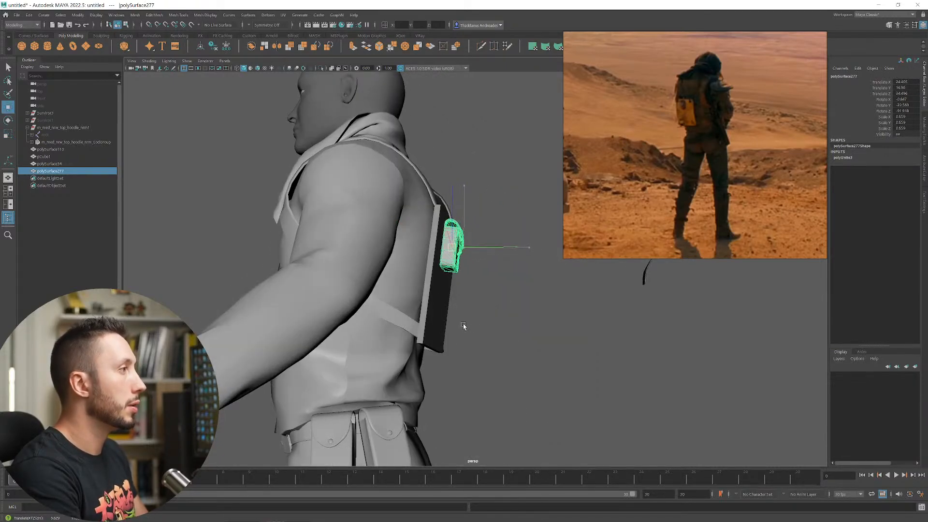
alt+drag(465, 324, 438, 312)
alt+drag(505, 323, 519, 283)
click(608, 273)
alt+drag(607, 273, 565, 311)
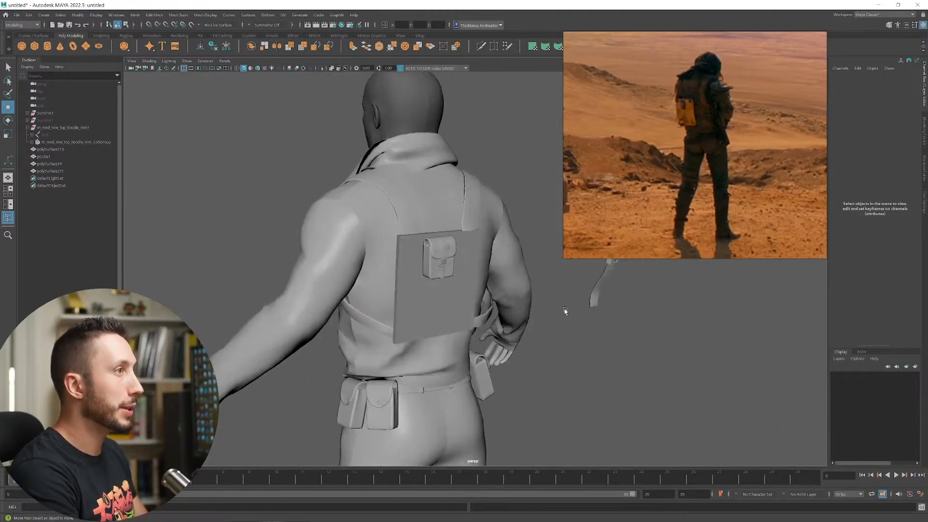
- Move the loose buckle strap beside the backpack panel and turn it, undoing the last unwanted adjustment
click(606, 287)
alt+drag(606, 287, 424, 275)
middle_drag(423, 276, 403, 257)
key(e)
drag(402, 257, 485, 286)
mouse_move(485, 285)
middle_down()
mouse_move(511, 292)
mouse_move(484, 289)
middle_up()
key(ctrl+z)
- Rotate and move the buckle strap to align it with the panel's left edge
key(w)
alt+drag(485, 289, 438, 239)
key(e)
alt+drag(438, 238, 491, 245)
key(w)
middle_drag(491, 245, 487, 251)
alt+drag(487, 250, 452, 264)
middle_drag(452, 263, 435, 285)
key(e)
drag(429, 280, 399, 297)
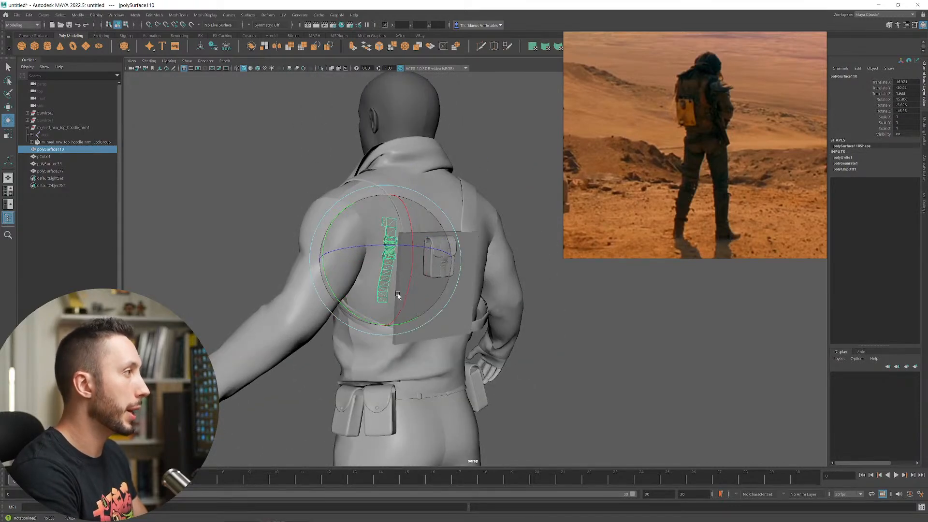
- Fine-tune the buckle strap's tilt and height so it sits at the end of the left shoulder strap
key(w)
middle_drag(399, 296, 417, 284)
key(e)
drag(375, 259, 379, 243)
key(w)
middle_drag(410, 274, 409, 259)
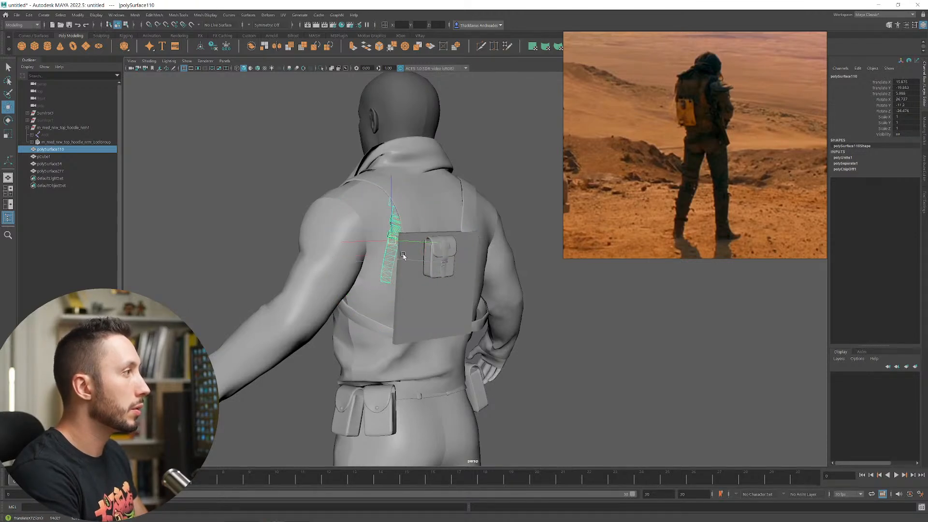
alt+drag(403, 256, 377, 248)
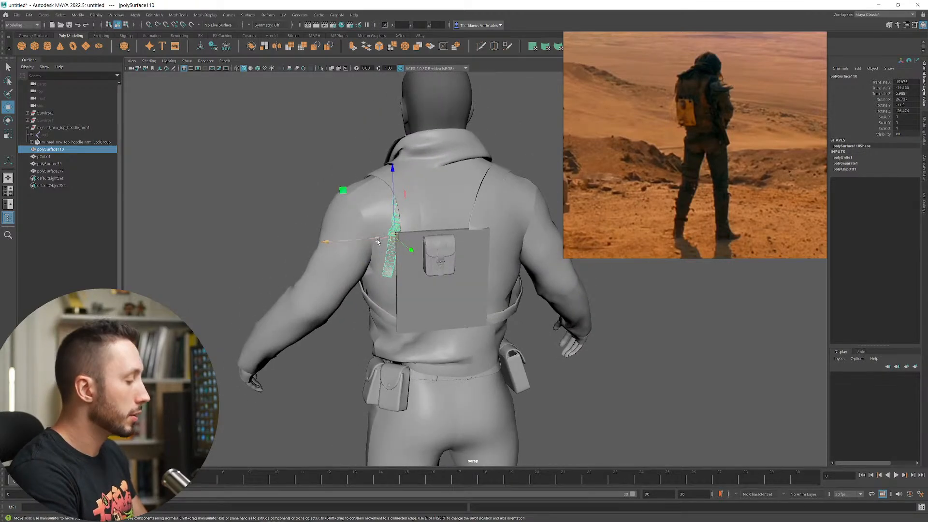
- Duplicate the buckle strap, move the copy to the panel's right side, and rotate it for that side
key(ctrl+d)
middle_drag(367, 240, 493, 266)
key(e)
drag(506, 217, 546, 262)
alt+drag(624, 267, 591, 273)
key(w)
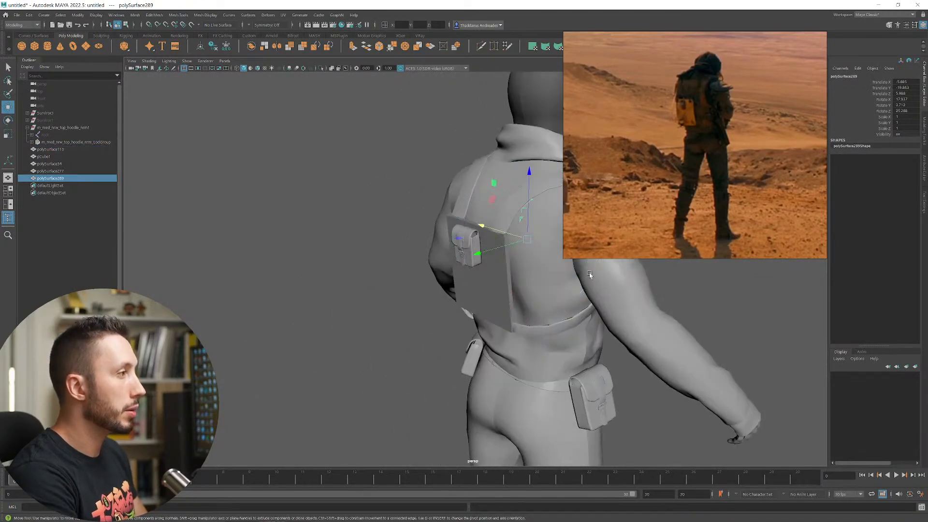
- Adjust the copied buckle strap's angle and position until it sits along the panel's right edge
middle_drag(591, 273, 571, 294)
middle_drag(513, 241, 517, 221)
mouse_move(509, 236)
mouse_down()
mouse_move(523, 263)
mouse_move(465, 275)
mouse_move(522, 246)
mouse_up()
key(e)
key(w)
middle_drag(533, 267, 535, 260)
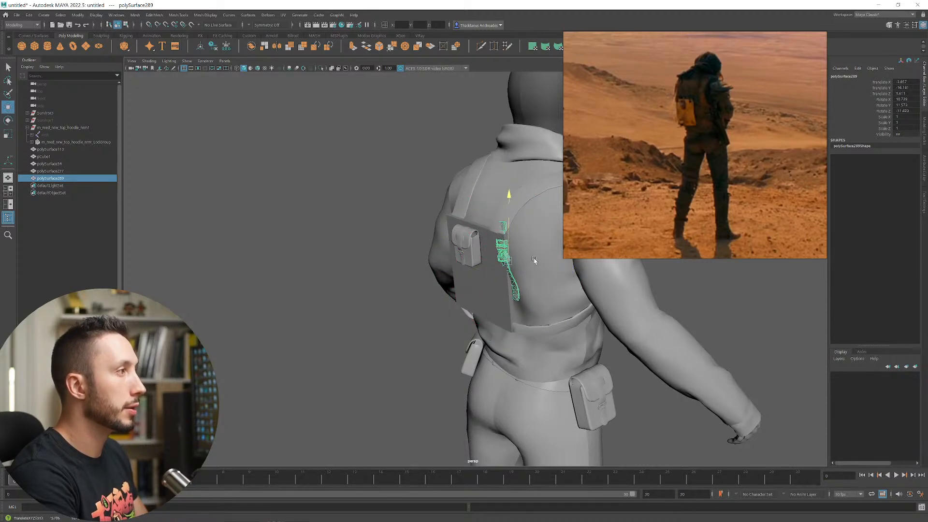
alt+drag(514, 265, 601, 345)
- Select the four short corner edges of the backpack panel and bevel them
click(508, 330)
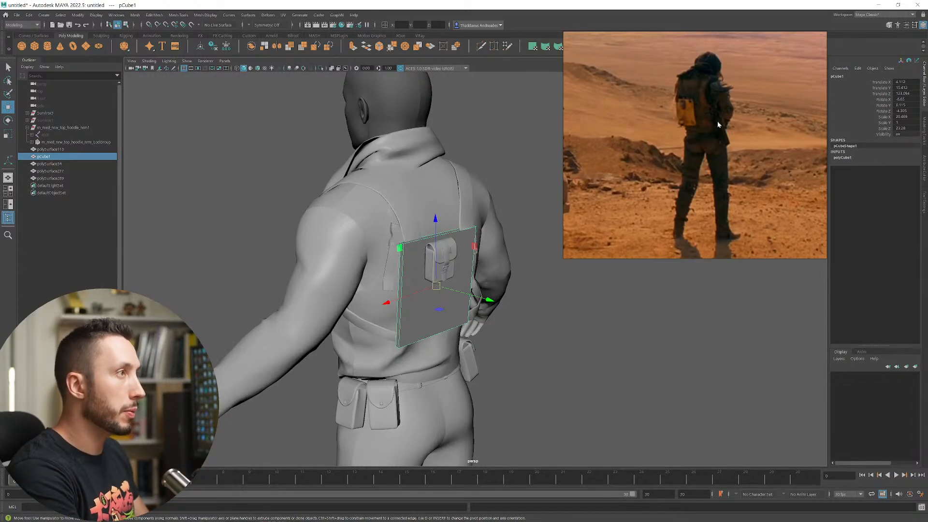
scroll(385, 296, up, 2)
alt+drag(383, 233, 408, 249)
scroll(392, 249, up, 2)
right_click(388, 248)
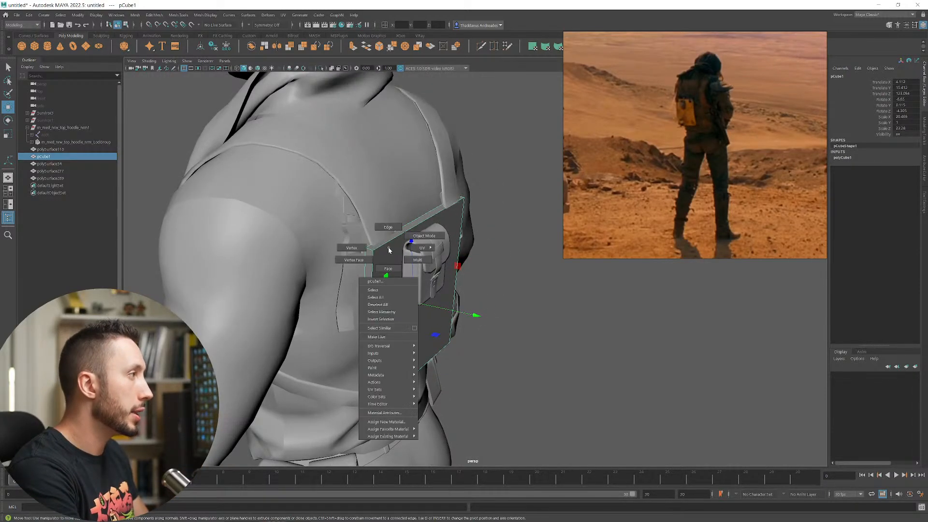
right_drag(392, 230, 391, 228)
click(370, 249)
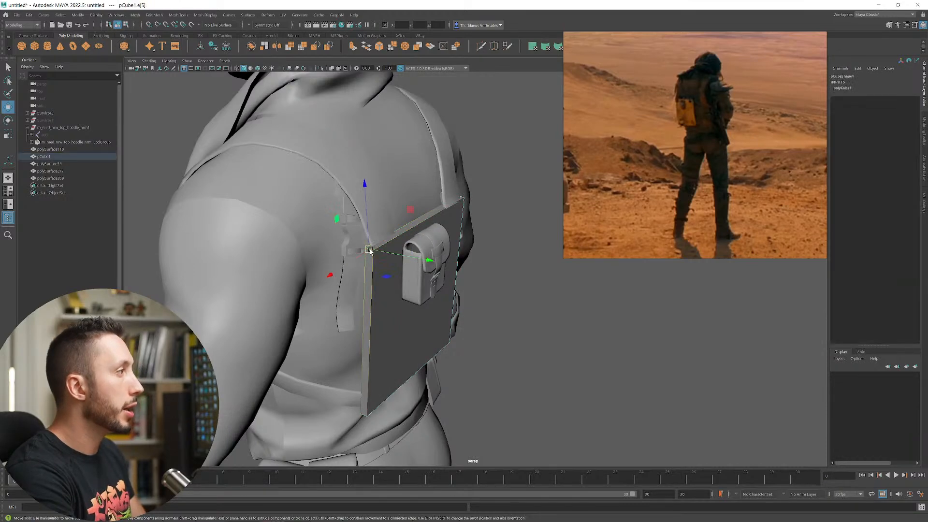
alt+drag(346, 322, 369, 286)
alt+drag(366, 345, 510, 355)
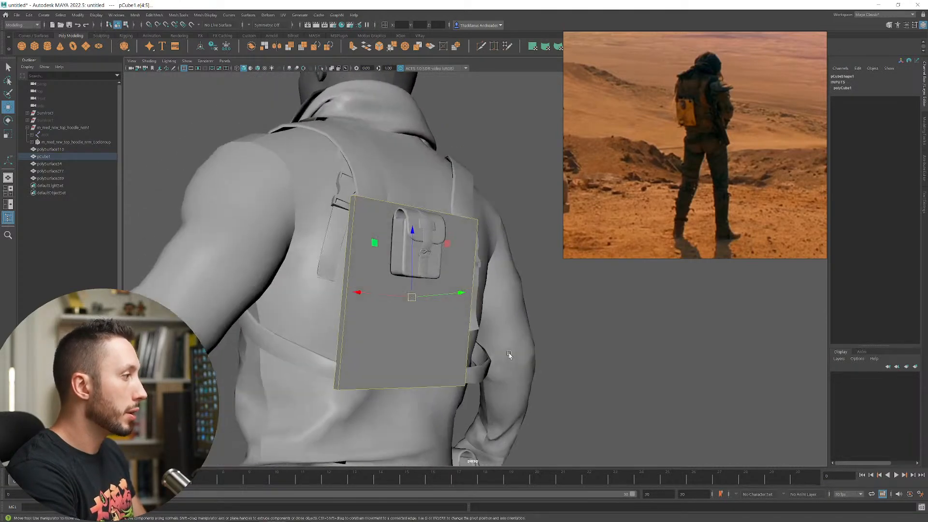
shift+right_click(564, 324)
shift+right_drag(610, 323, 605, 322)
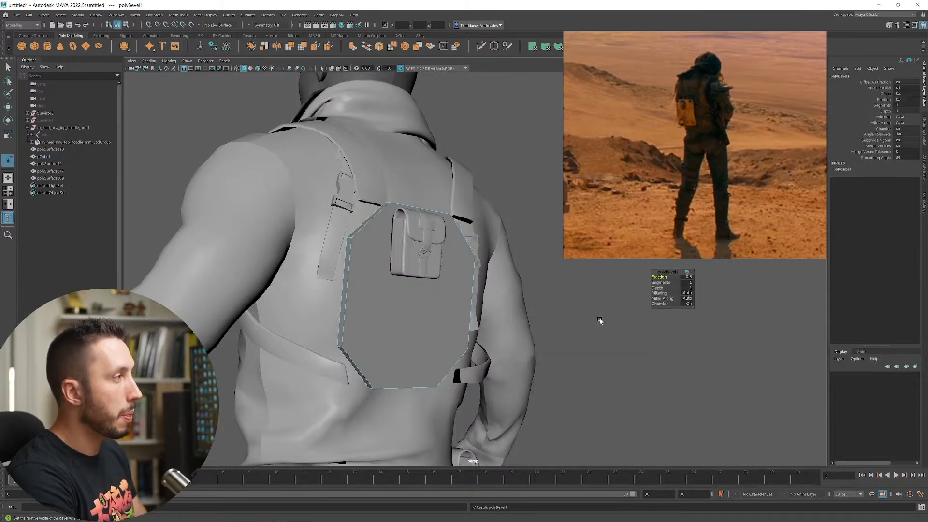
- Set the corner bevel's fraction to 0.2 and its segments to 4
alt+drag(534, 258, 542, 287)
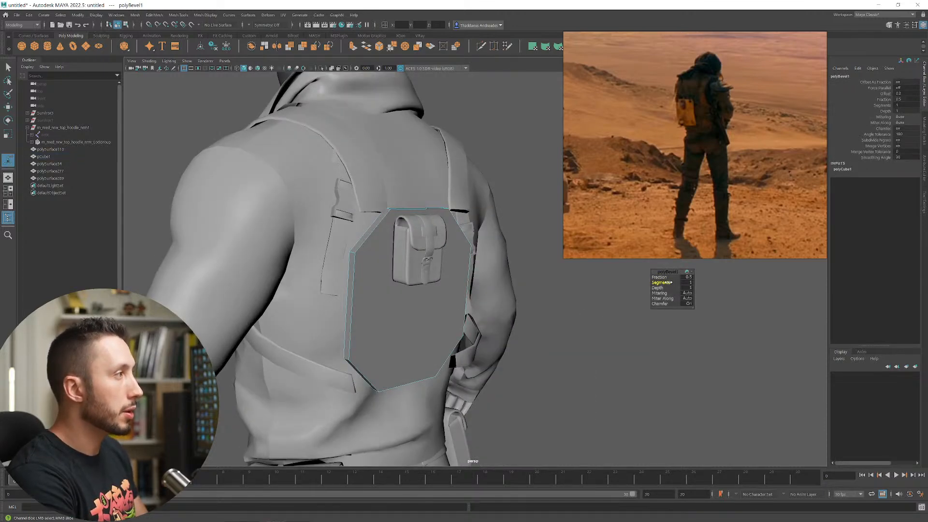
drag(668, 282, 663, 278)
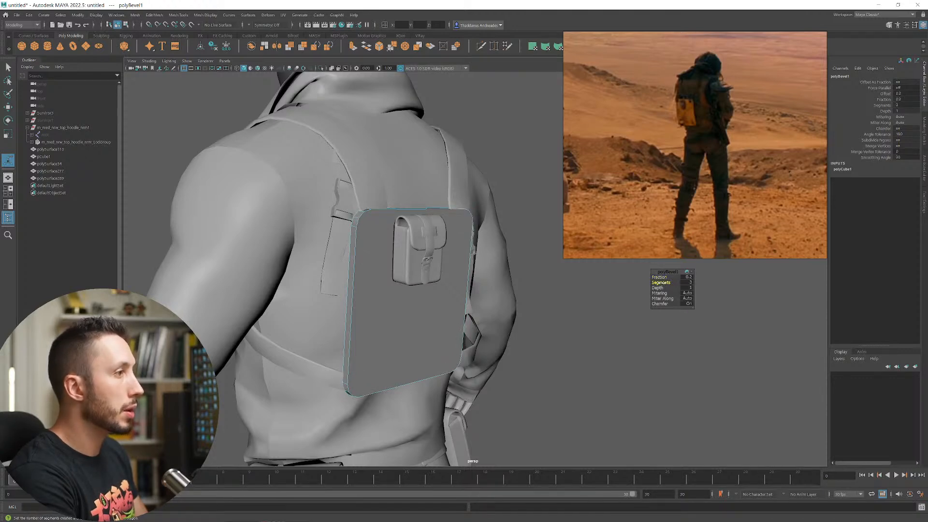
alt+drag(485, 298, 441, 291)
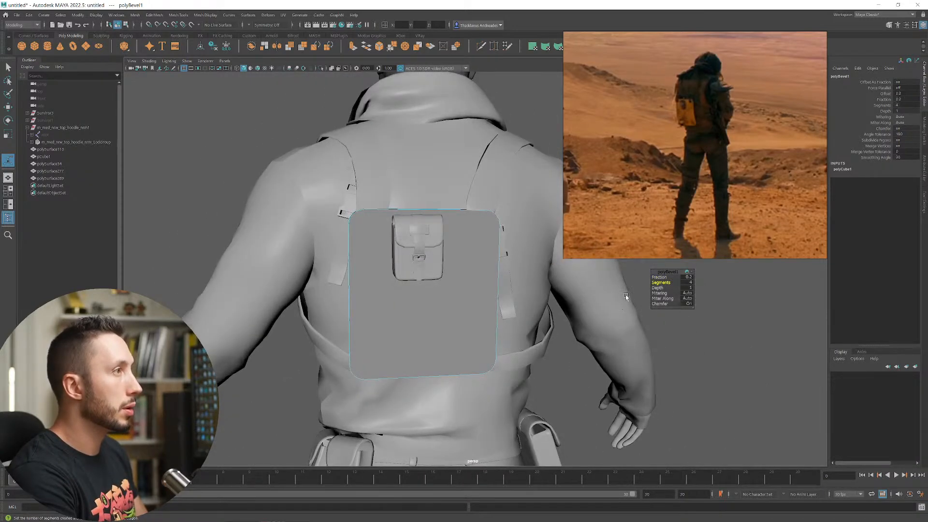
- Bevel the edge loops around the backpack panel's rim and return to object selection
alt+drag(626, 297, 401, 310)
click(405, 261)
alt+drag(391, 272, 454, 214)
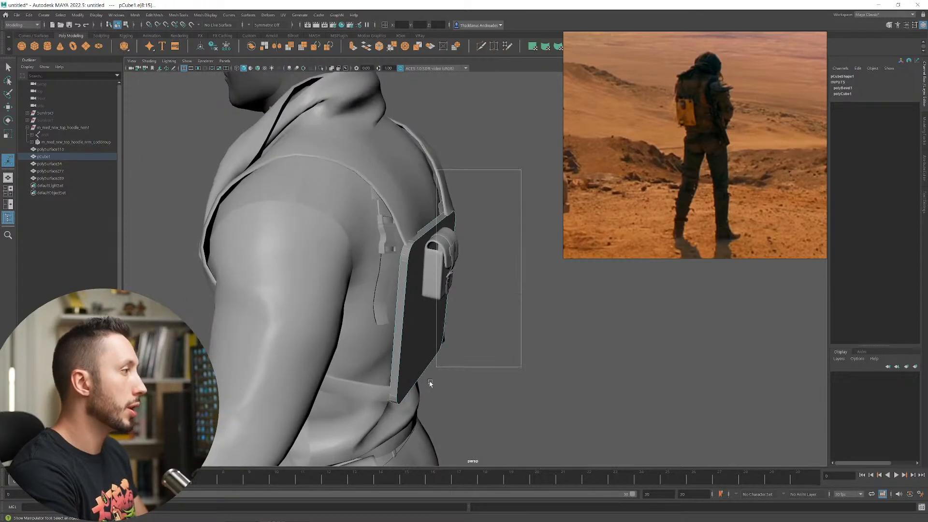
drag(429, 383, 382, 437)
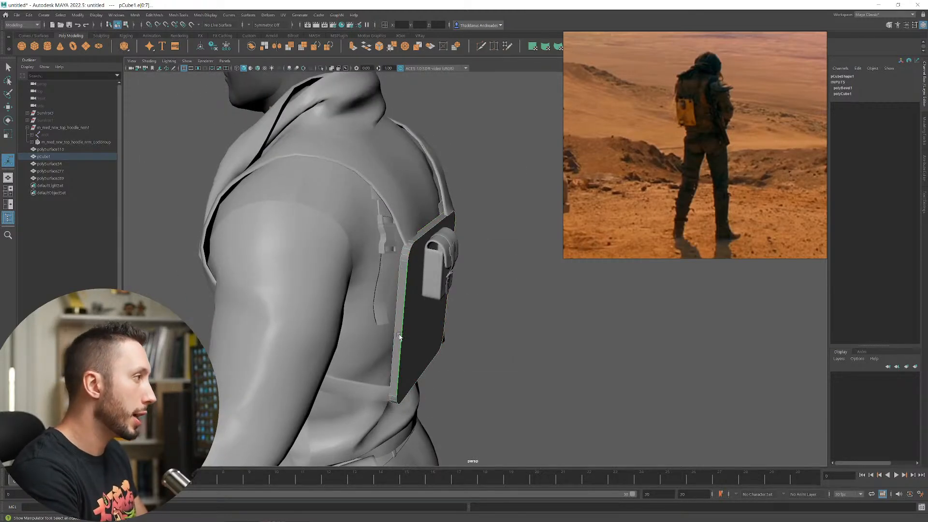
alt+right_drag(442, 236, 511, 301)
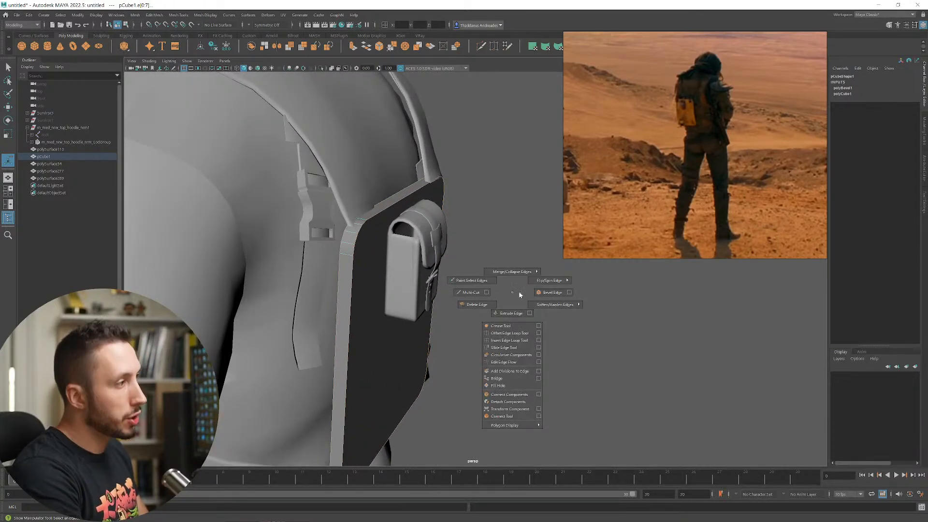
shift+right_drag(553, 293, 554, 292)
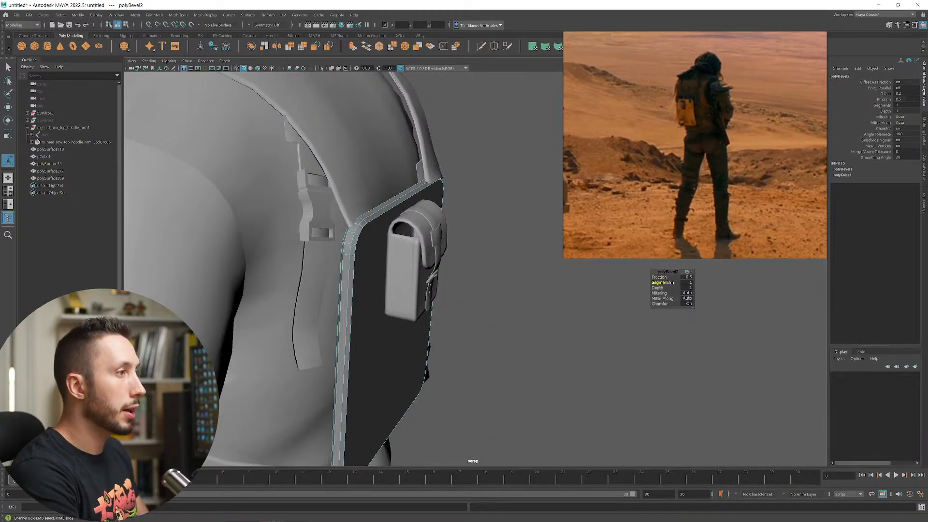
drag(659, 277, 659, 279)
click(553, 299)
alt+drag(554, 300, 444, 295)
right_click(443, 295)
right_drag(476, 277, 478, 279)
key(q)
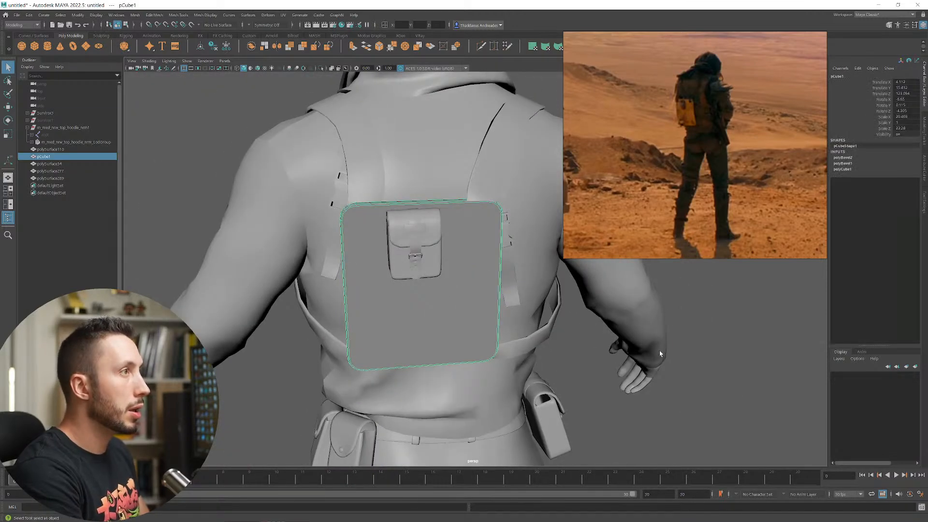
- Examine the backpack panel, straps and belt pouches from behind and from the sides against the reference
click(660, 350)
alt+right_drag(655, 345, 599, 321)
alt+drag(599, 322, 543, 296)
alt+right_drag(543, 297, 382, 237)
alt+drag(375, 237, 431, 217)
alt+right_drag(431, 218, 590, 361)
alt+right_drag(490, 235, 536, 322)
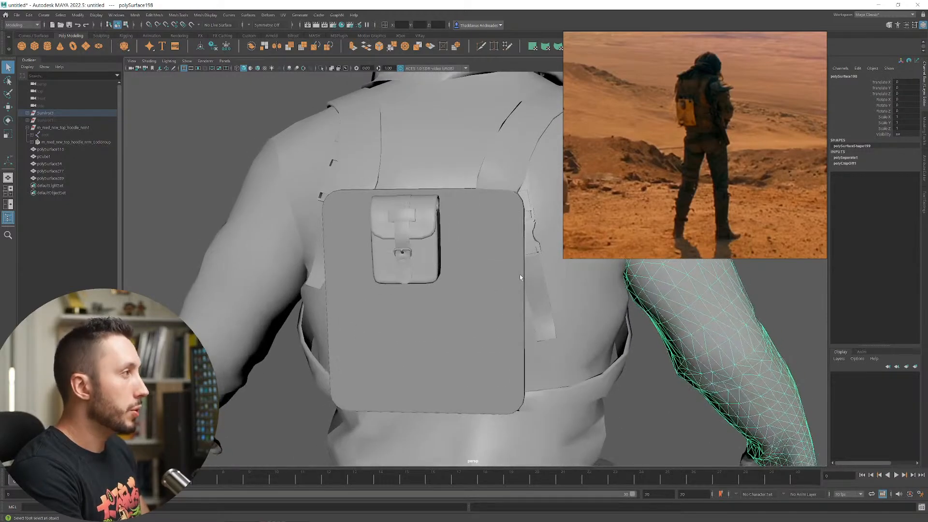
alt+middle_drag(520, 278, 480, 343)
alt+drag(480, 343, 416, 338)
alt+right_drag(416, 339, 402, 337)
alt+drag(402, 337, 372, 333)
alt+right_drag(372, 333, 245, 259)
alt+drag(245, 259, 269, 259)
alt+right_drag(269, 259, 498, 279)
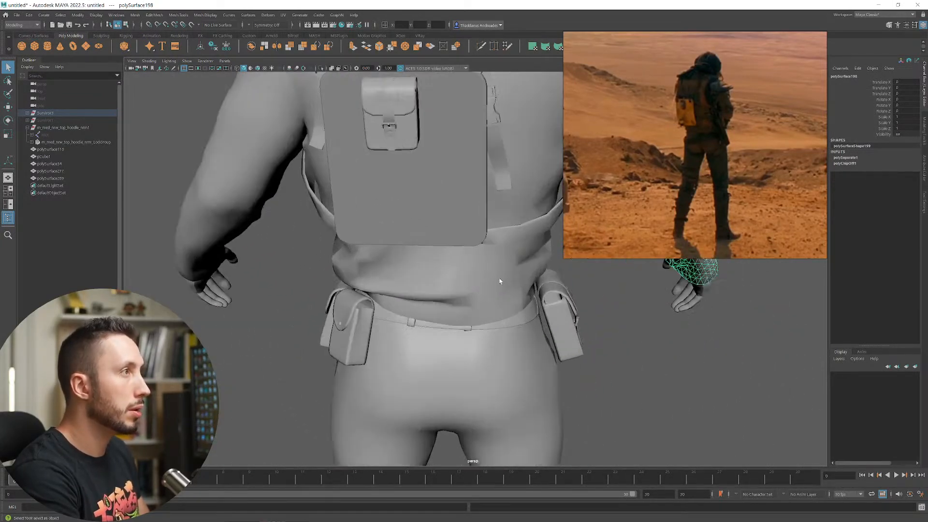
alt+drag(498, 279, 370, 321)
alt+right_drag(370, 321, 401, 297)
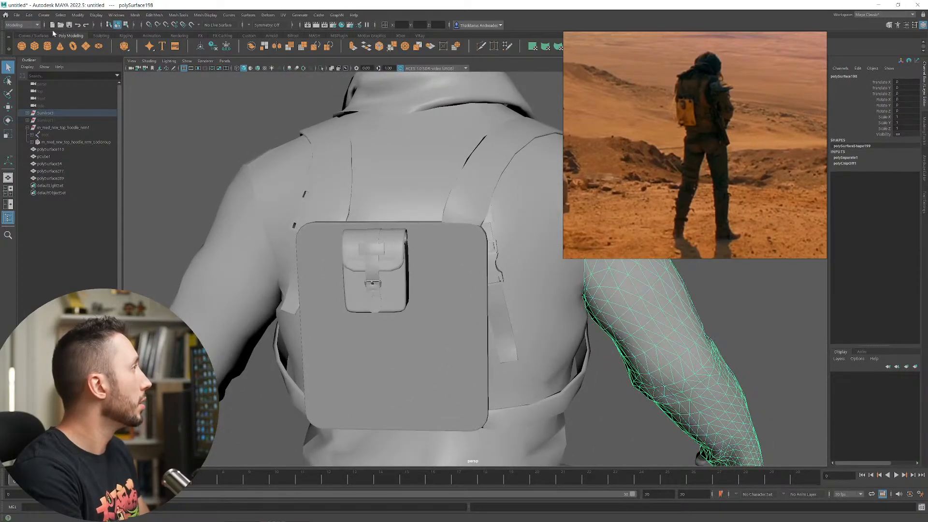
- Create a polygon cylinder in front of the panel's upper right area and reduce its axis subdivisions to give a faceted bolt shape
shift+right_drag(455, 220, 467, 236)
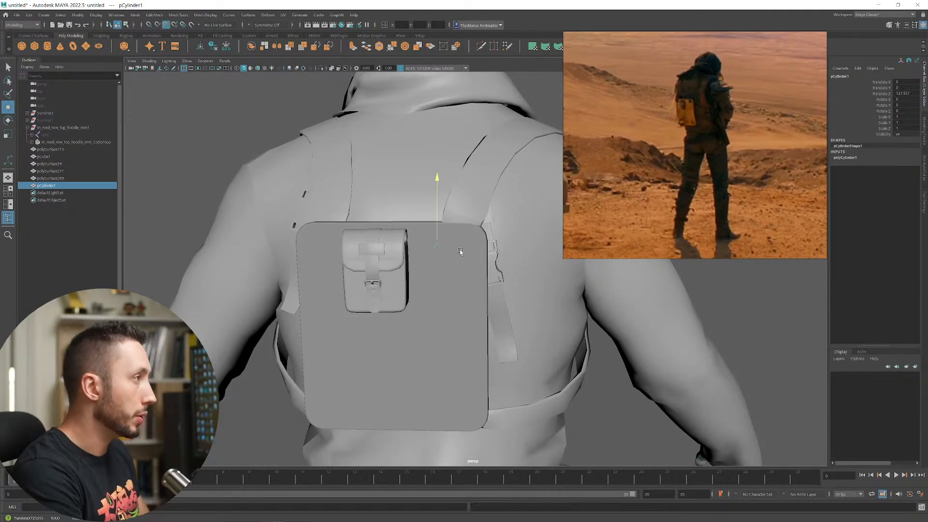
alt+drag(429, 249, 473, 276)
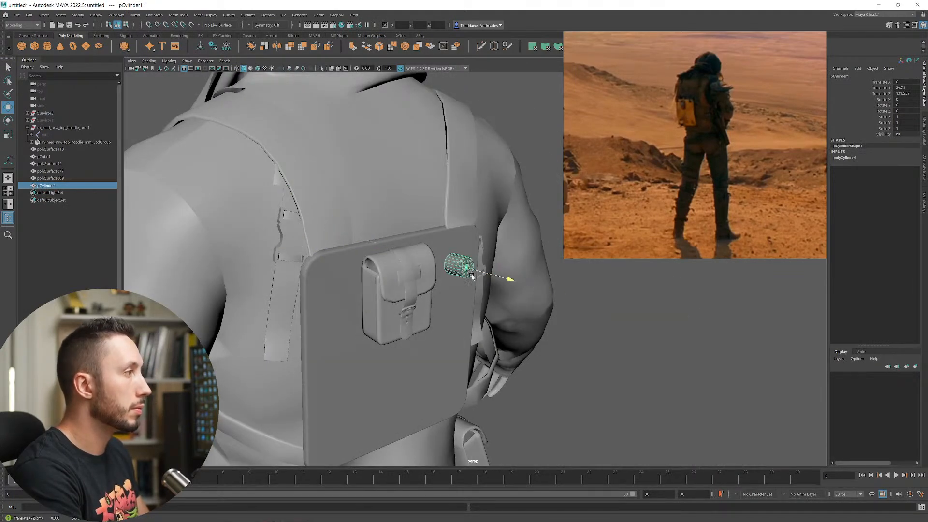
alt+drag(530, 299, 605, 295)
click(852, 157)
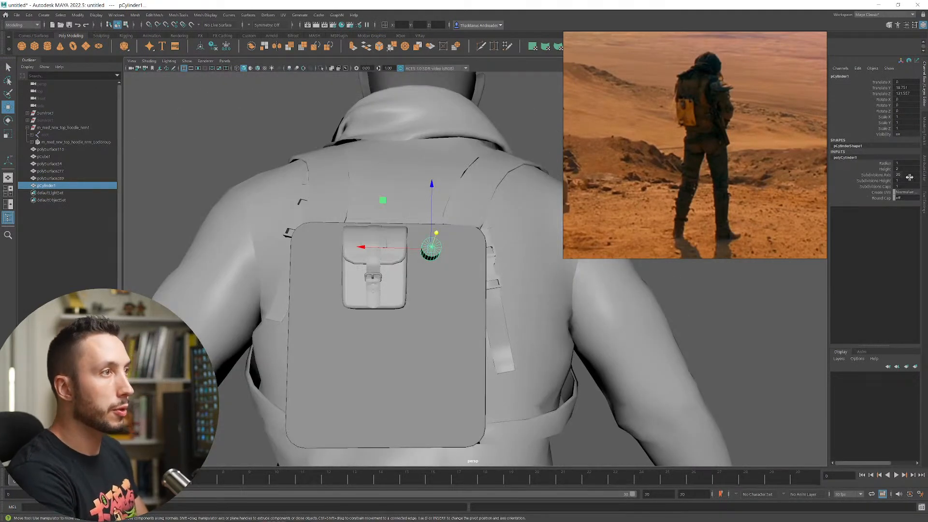
click(880, 175)
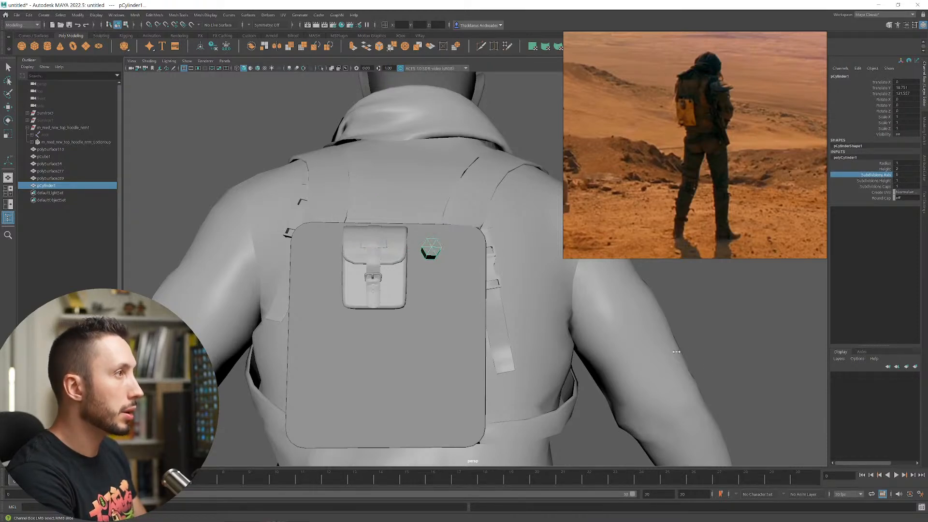
- Place the faceted cylinder against the panel's upper right corner, flattened and rotated to match the panel's tilt
alt+drag(679, 354, 514, 359)
key(w)
middle_drag(513, 359, 534, 355)
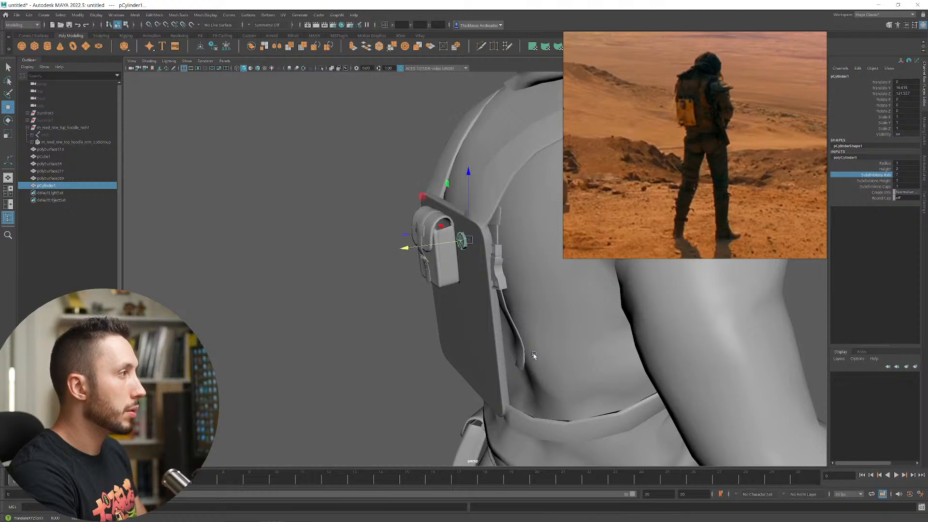
alt+drag(534, 356, 675, 352)
drag(431, 253, 477, 276)
key(e)
alt+drag(532, 286, 411, 284)
key(r)
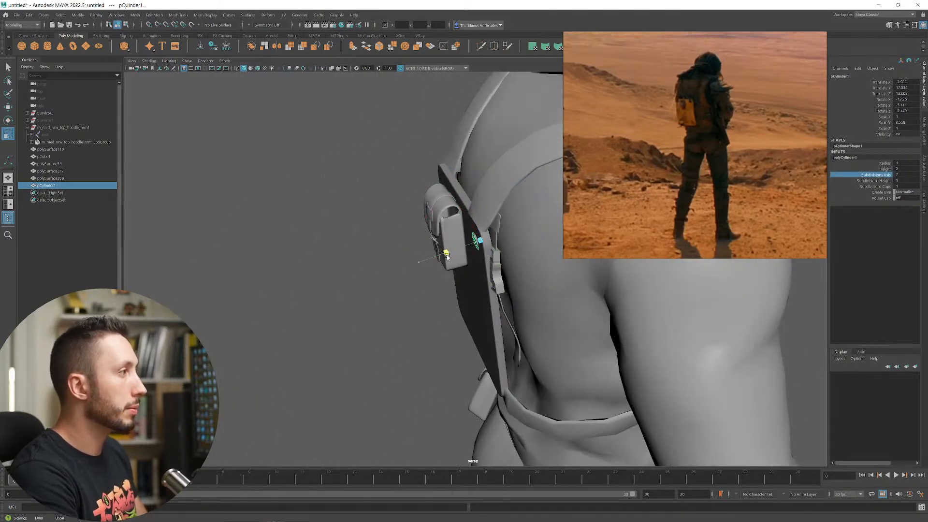
drag(463, 245, 462, 245)
alt+drag(461, 246, 571, 247)
alt+right_drag(426, 246, 493, 246)
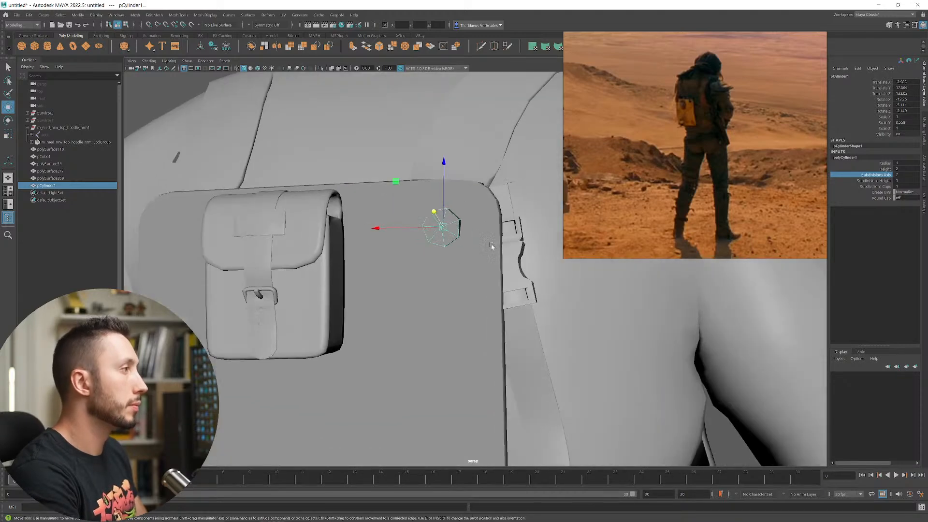
- Duplicate the bolt and scale the copy wider and thinner to form a washer beneath it
key(ctrl+d)
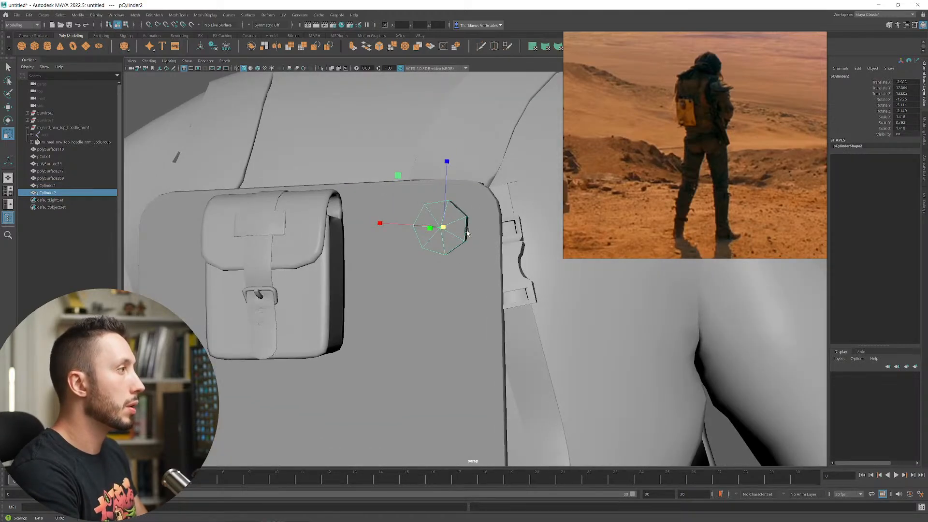
key(w)
alt+drag(467, 233, 471, 259)
- Duplicate the bolt and washer together and move the copies to the panel's upper left corner
shift+click(451, 216)
alt+right_drag(470, 259, 452, 228)
alt+middle_drag(451, 228, 566, 237)
alt+middle_drag(580, 290, 572, 296)
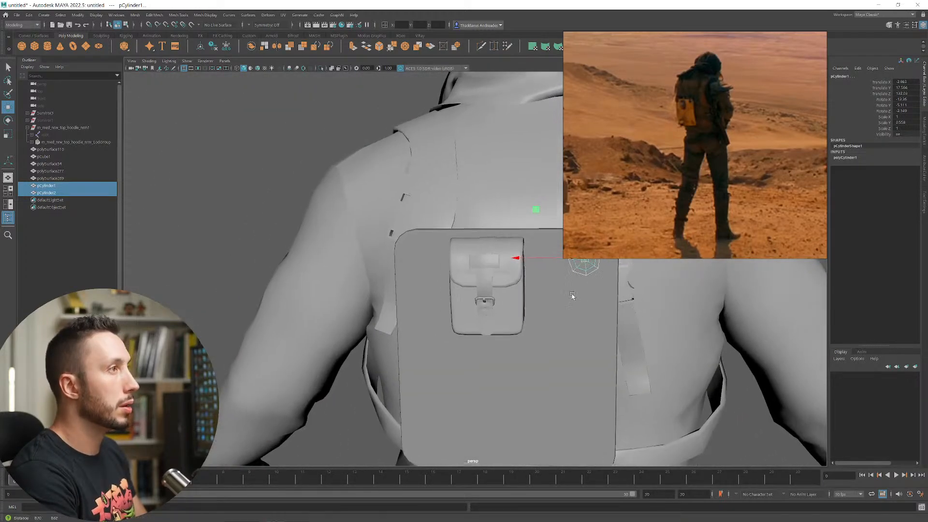
alt+drag(573, 296, 379, 272)
key(ctrl+d)
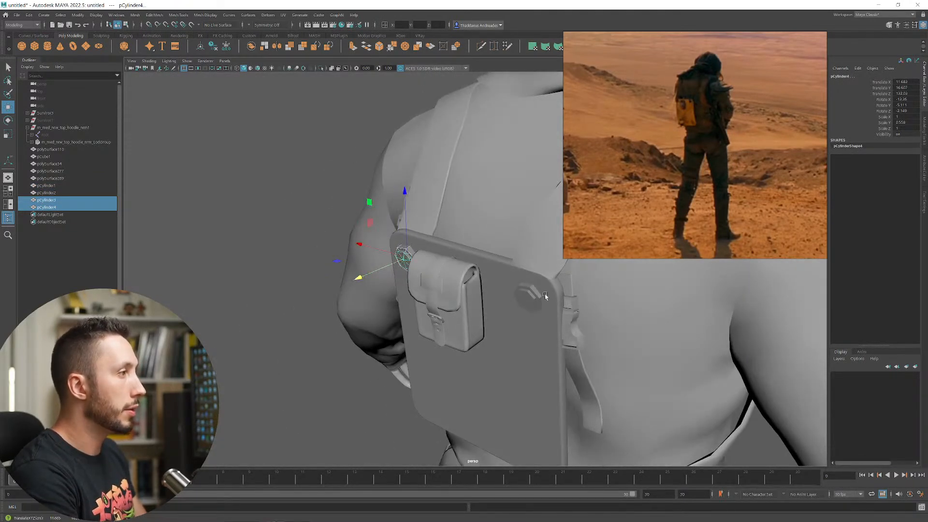
- Duplicate both upper bolt-and-washer pairs and move the copies down to the panel's lower corners, seated against its surface
mouse_move(534, 325)
alt+mouse_down()
mouse_move(532, 291)
mouse_move(534, 309)
alt+mouse_up()
shift+click(525, 283)
key(ctrl+d)
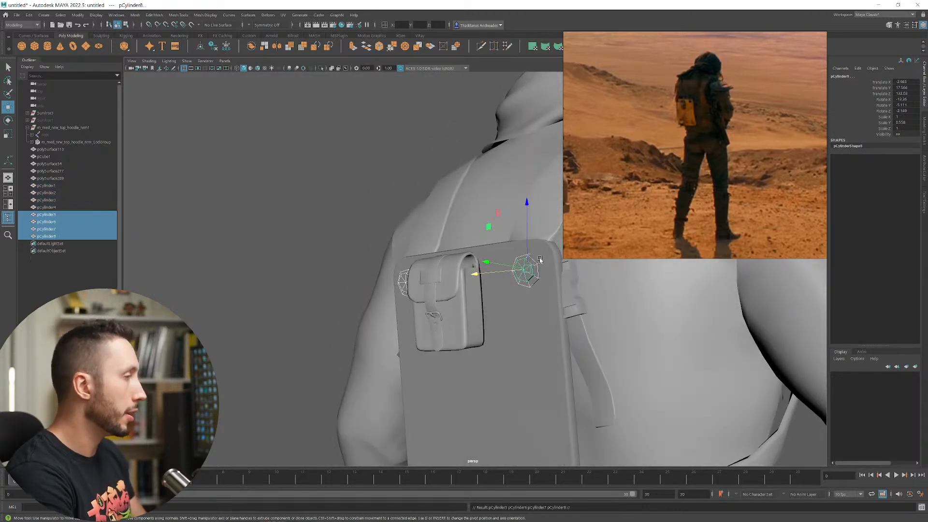
drag(528, 210, 537, 395)
alt+middle_drag(538, 398, 450, 268)
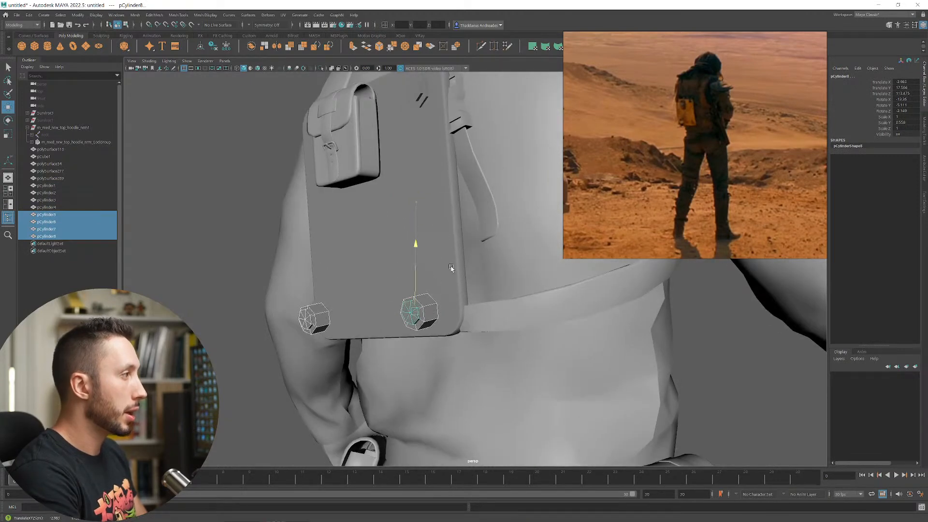
alt+drag(376, 319, 379, 364)
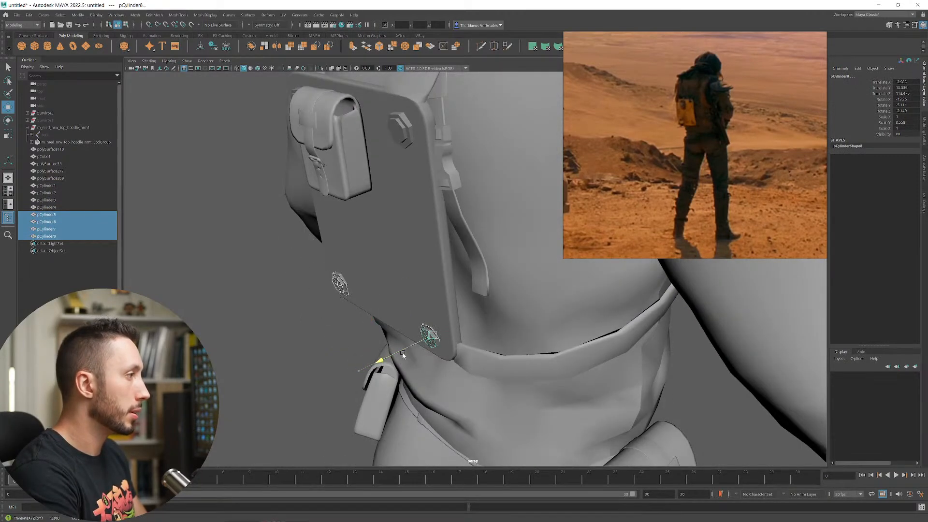
scroll(394, 277, down, 8)
alt+drag(394, 276, 488, 290)
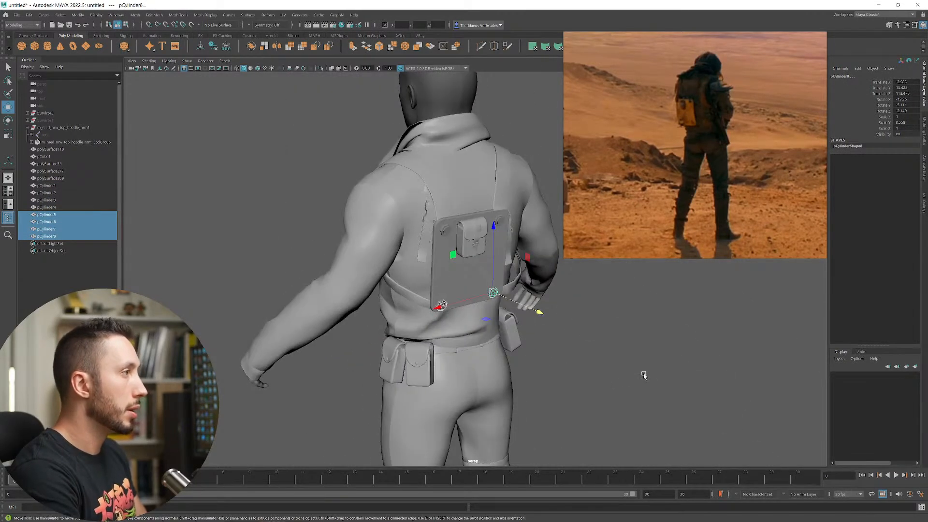
- Examine the whole character from behind and compare the backpack and head area with the reference
click(645, 375)
scroll(644, 375, down, 5)
alt+drag(601, 320, 490, 317)
scroll(463, 282, down, 6)
alt+drag(462, 282, 457, 281)
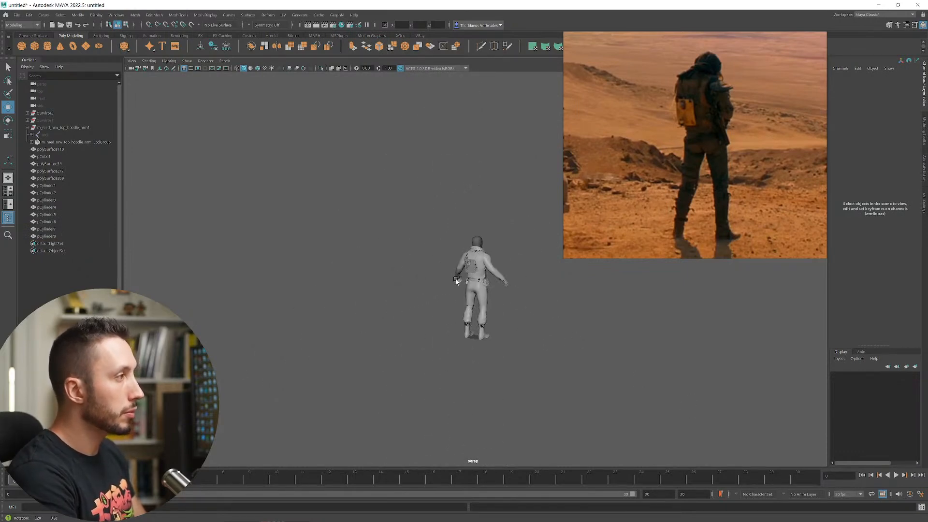
scroll(537, 326, up, 6)
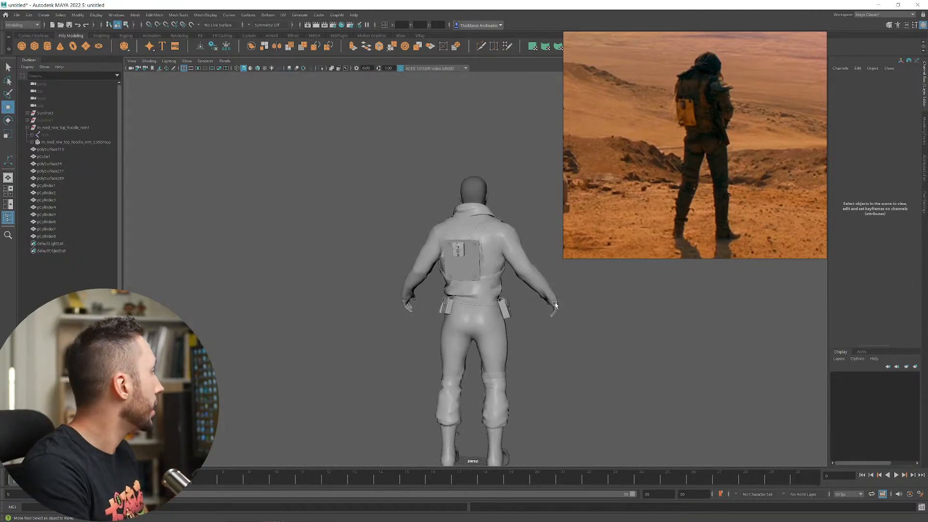
alt+middle_drag(555, 305, 487, 411)
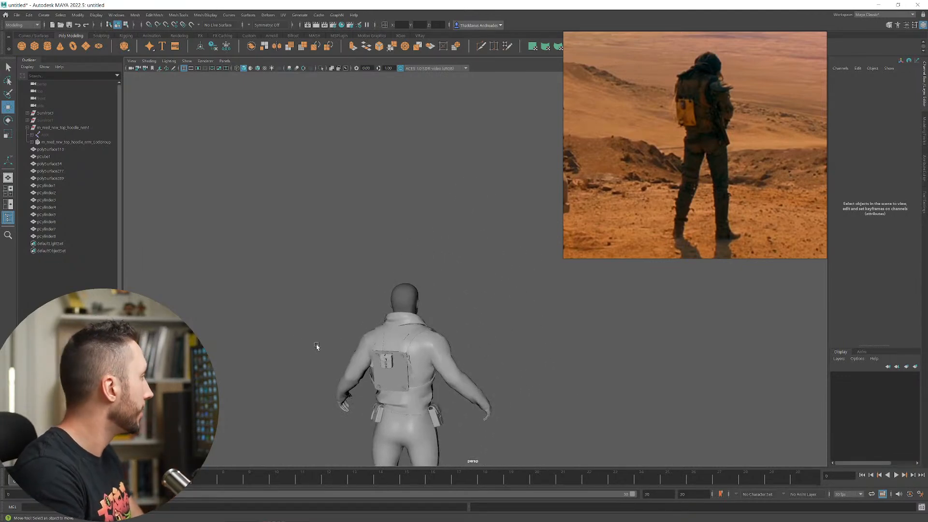
alt+drag(361, 379, 471, 430)
scroll(471, 430, up, 4)
alt+middle_drag(472, 430, 436, 339)
mouse_move(436, 339)
alt+mouse_down()
mouse_move(451, 352)
mouse_move(456, 344)
mouse_move(388, 328)
mouse_move(468, 349)
mouse_move(423, 332)
mouse_move(437, 334)
alt+mouse_up()
alt+middle_drag(361, 272, 383, 308)
alt+right_drag(230, 247, 368, 366)
- Select the scarf around the character's neck and duplicate it
click(234, 351)
alt+drag(234, 351, 495, 315)
alt+middle_drag(494, 315, 323, 298)
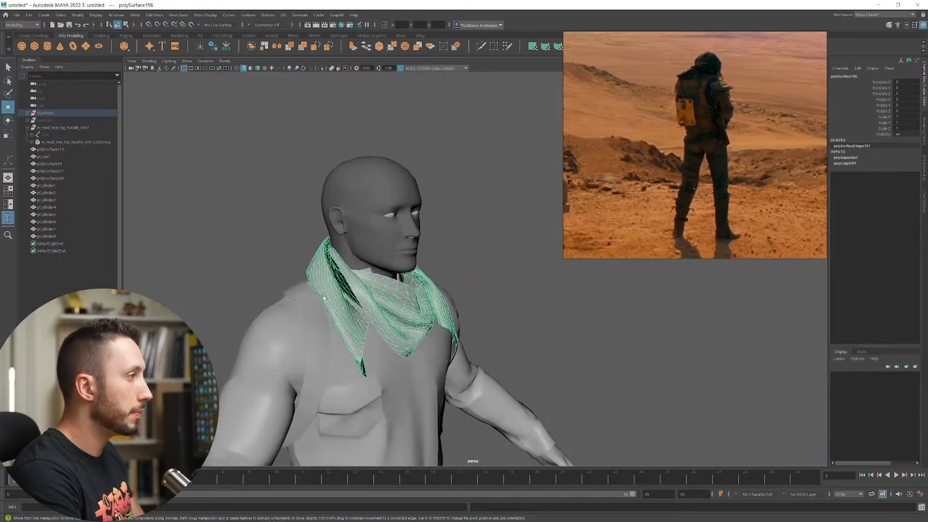
alt+drag(324, 298, 333, 289)
alt+middle_drag(186, 288, 327, 299)
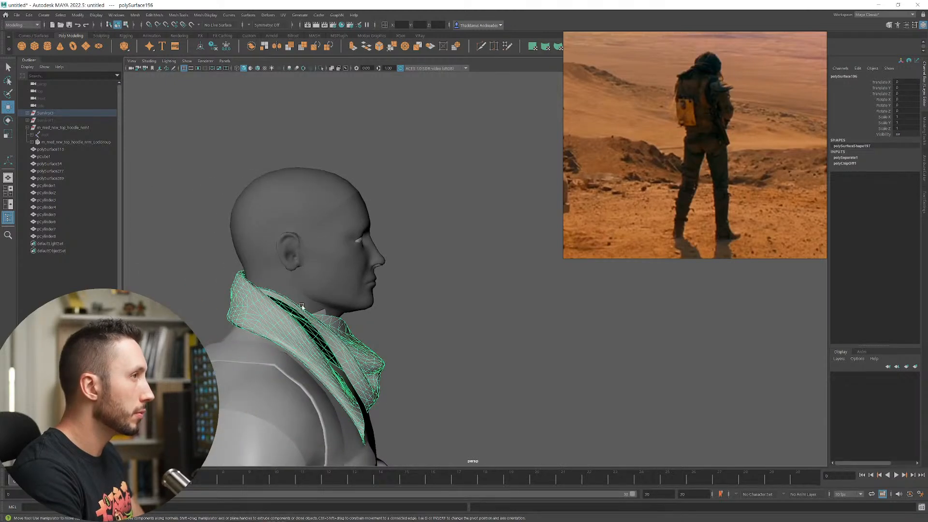
alt+right_drag(303, 307, 256, 292)
alt+drag(437, 336, 457, 334)
alt+middle_drag(428, 324, 404, 323)
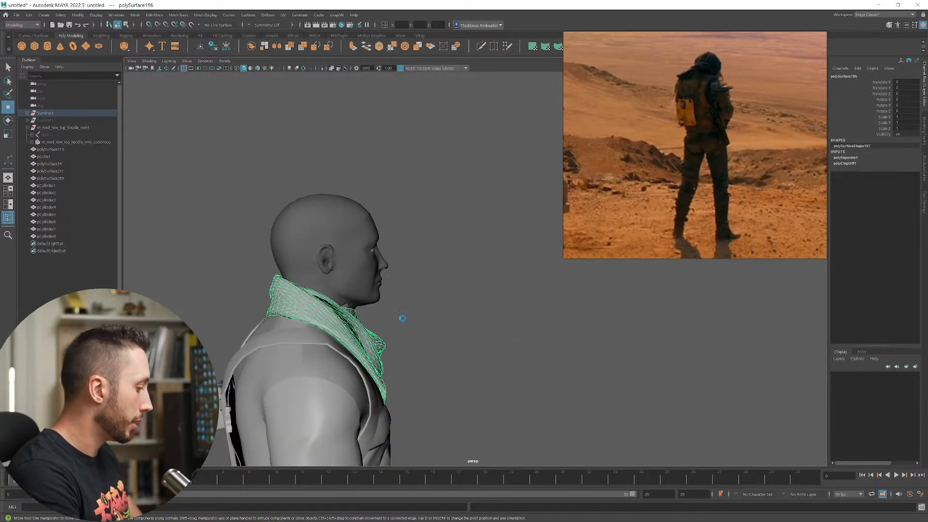
alt+right_drag(537, 382, 479, 322)
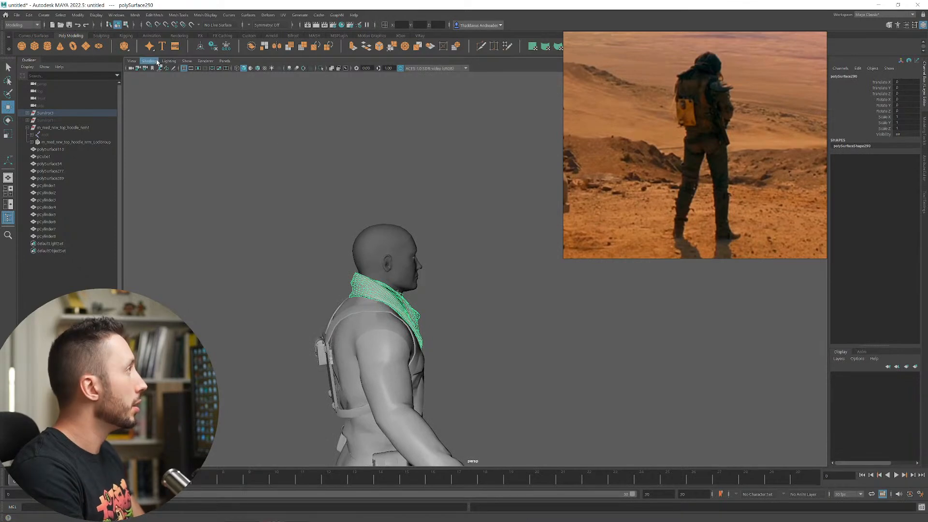
alt+drag(374, 296, 372, 290)
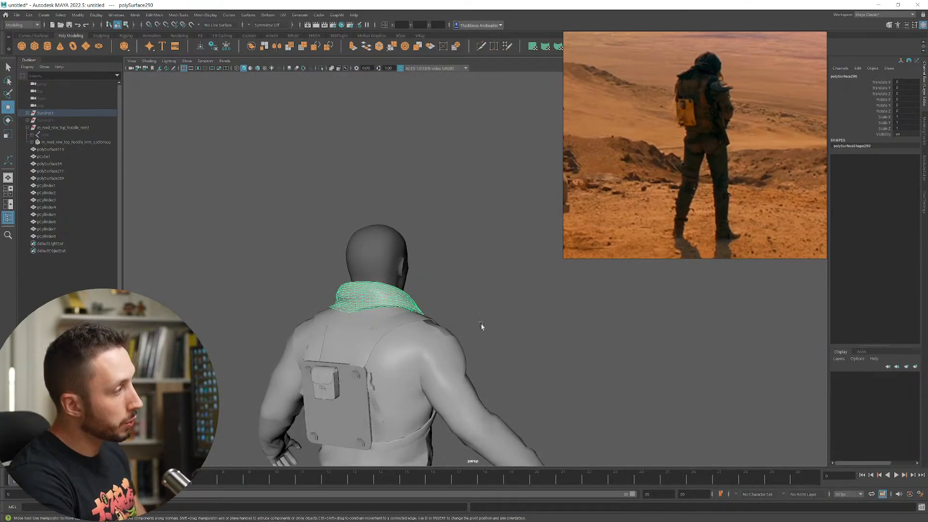
- Center the pivot of the duplicated scarf and raise the copy from the neck to head height
alt+right_drag(650, 422, 414, 320)
alt+drag(506, 395, 458, 448)
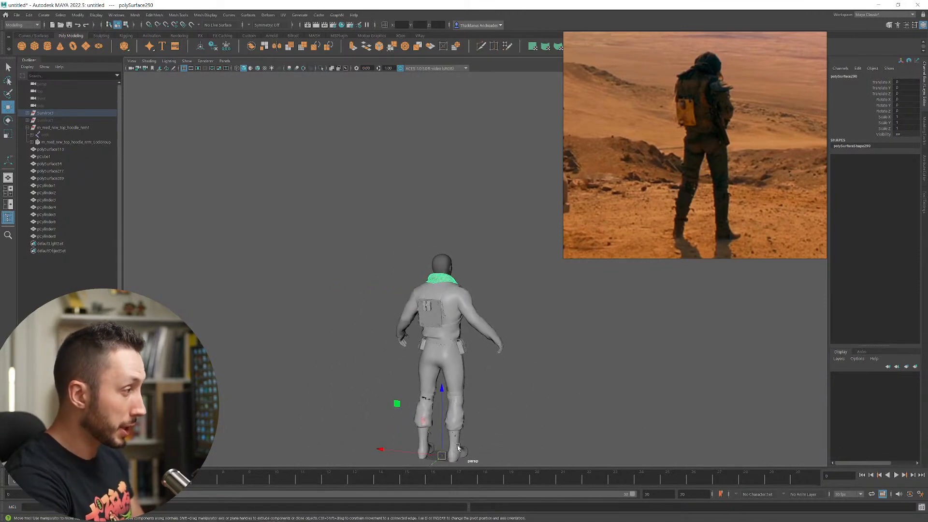
alt+right_drag(415, 325, 551, 415)
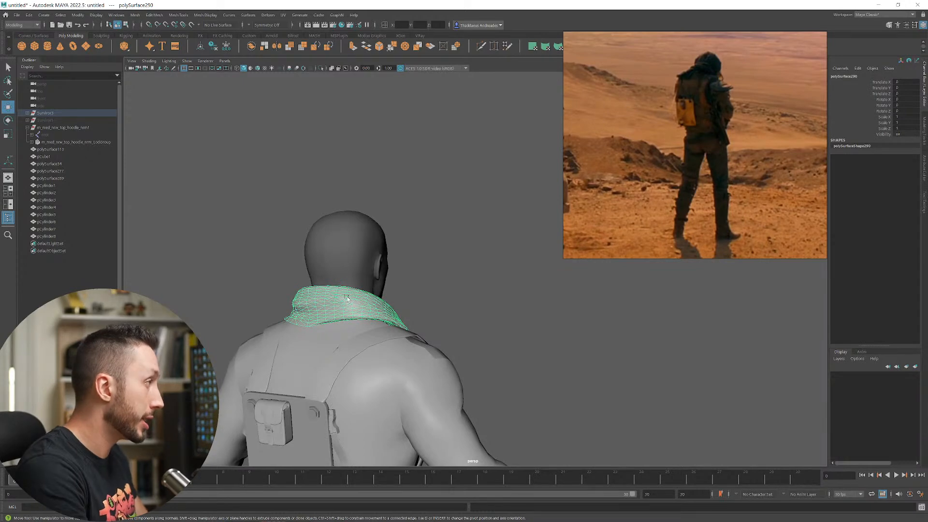
click(79, 15)
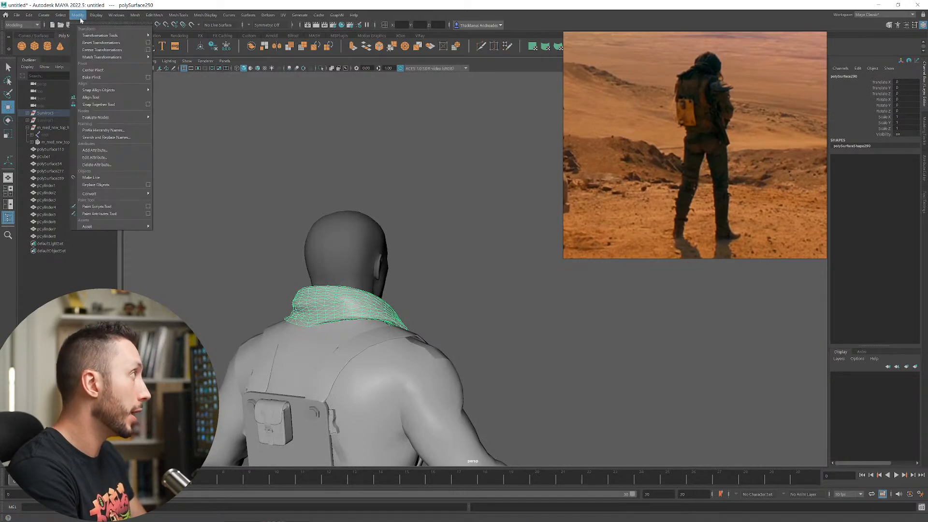
click(109, 72)
alt+drag(367, 264, 367, 240)
- Rotate the scarf copy around the head, swinging its wrapped section from the neck toward the back of the head
key(e)
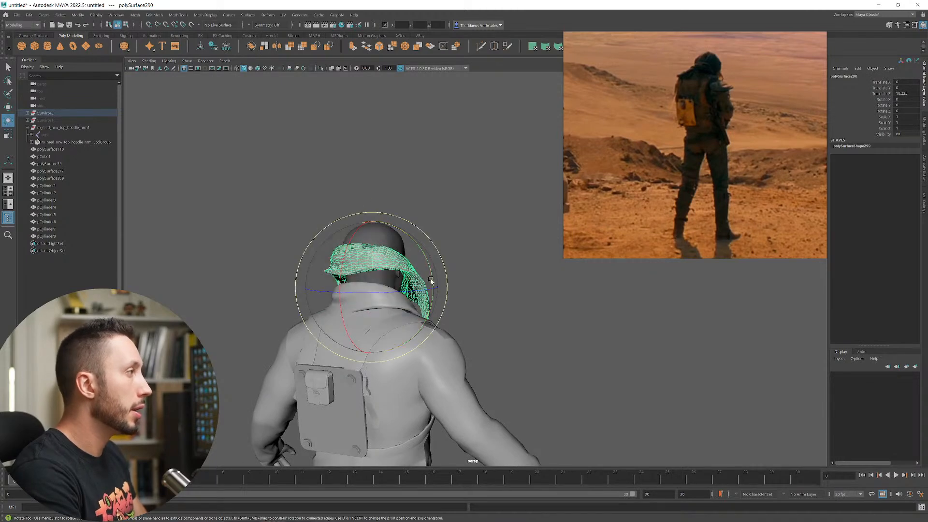
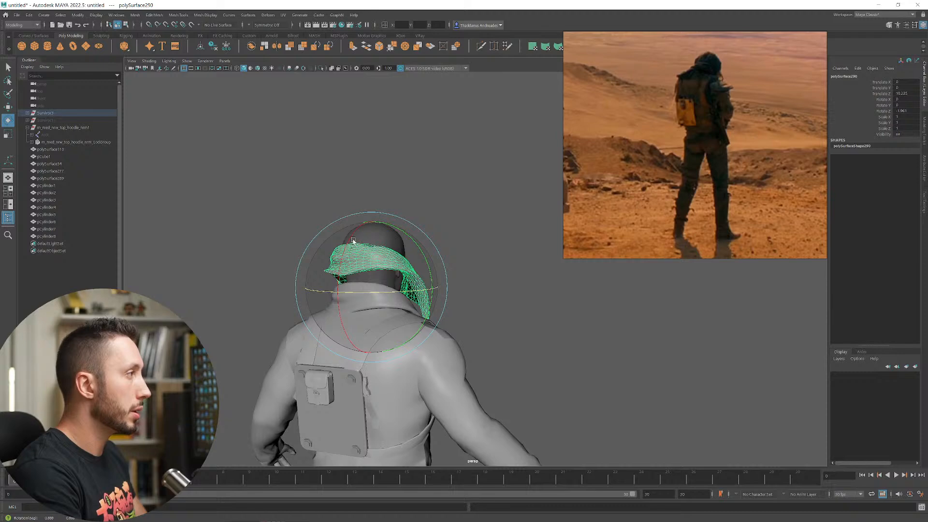
drag(360, 304, 439, 263)
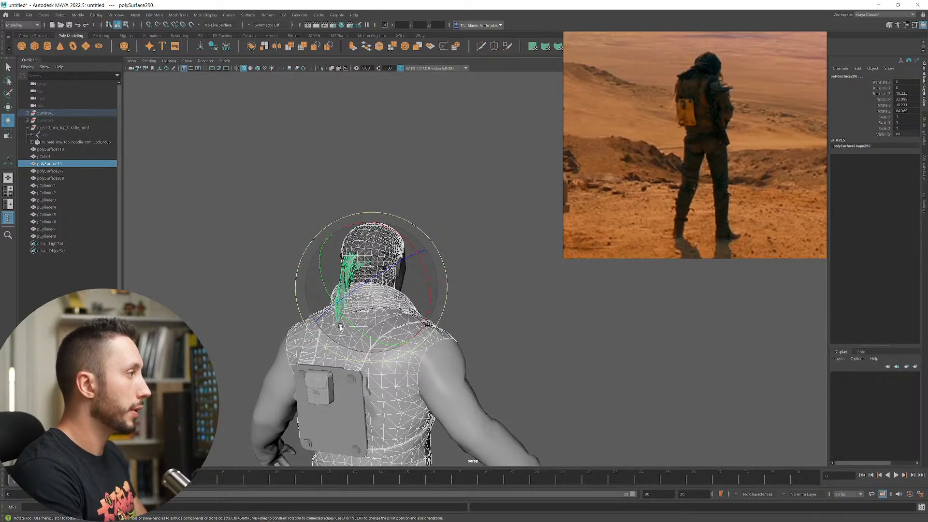
drag(380, 313, 430, 278)
alt+drag(460, 275, 388, 279)
key(w)
key(e)
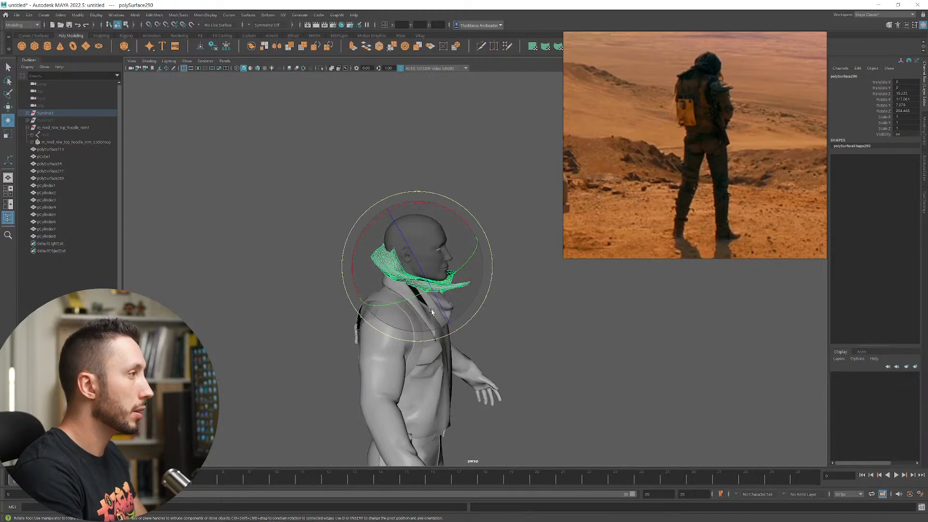
drag(432, 311, 313, 237)
drag(379, 280, 473, 271)
- Raise the scarf copy and turn it further so it tilts up behind the head
key(w)
drag(416, 169, 414, 110)
alt+drag(264, 213, 358, 220)
key(e)
drag(407, 180, 288, 155)
mouse_move(431, 207)
mouse_down()
mouse_move(413, 242)
mouse_move(382, 209)
mouse_move(418, 206)
mouse_up()
alt+drag(486, 216, 437, 222)
- Lower the tilted scarf copy around the head and fine-tune its rotation from the rear view
key(w)
middle_drag(447, 238, 460, 324)
key(e)
drag(362, 227, 357, 234)
drag(390, 314, 396, 293)
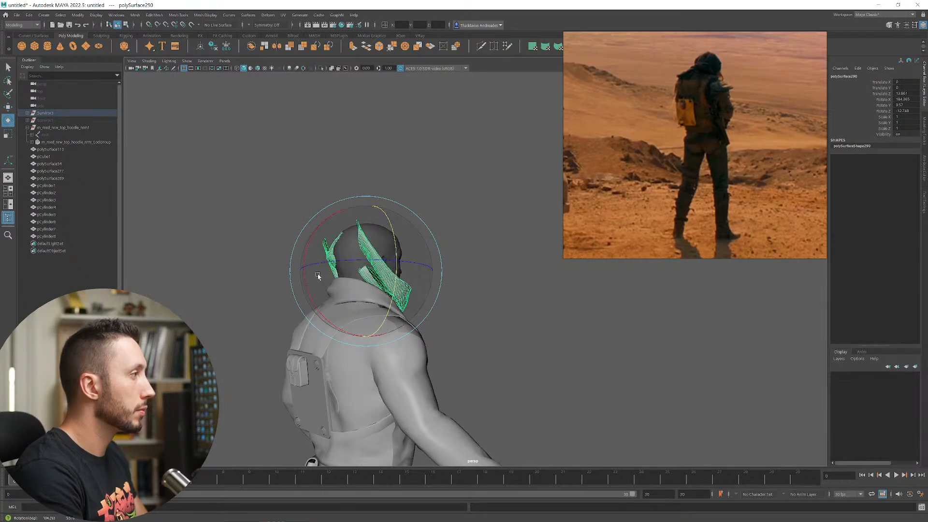
- Straighten the scarf copy behind the head, enlarge it to a scale of about 1.3 and refine its tilt
drag(317, 276, 378, 303)
key(w)
middle_drag(379, 304, 394, 315)
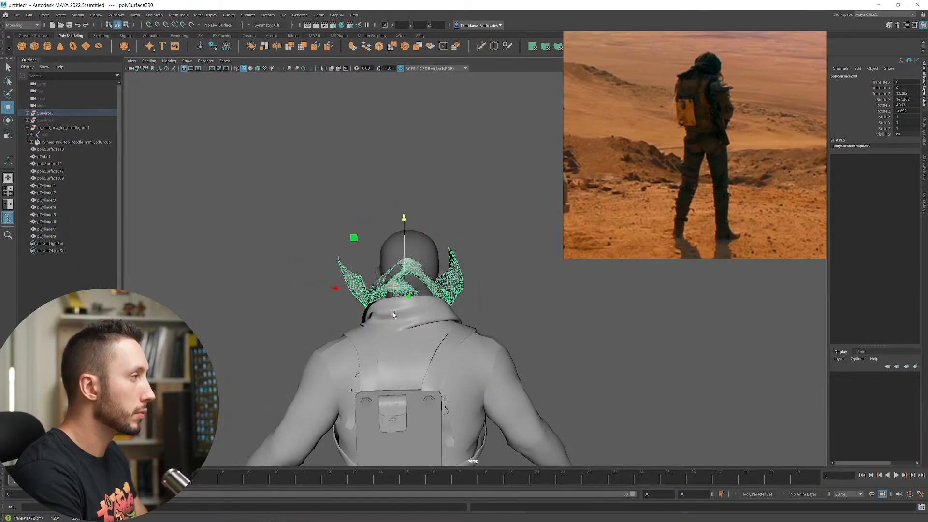
drag(406, 292, 408, 332)
key(e)
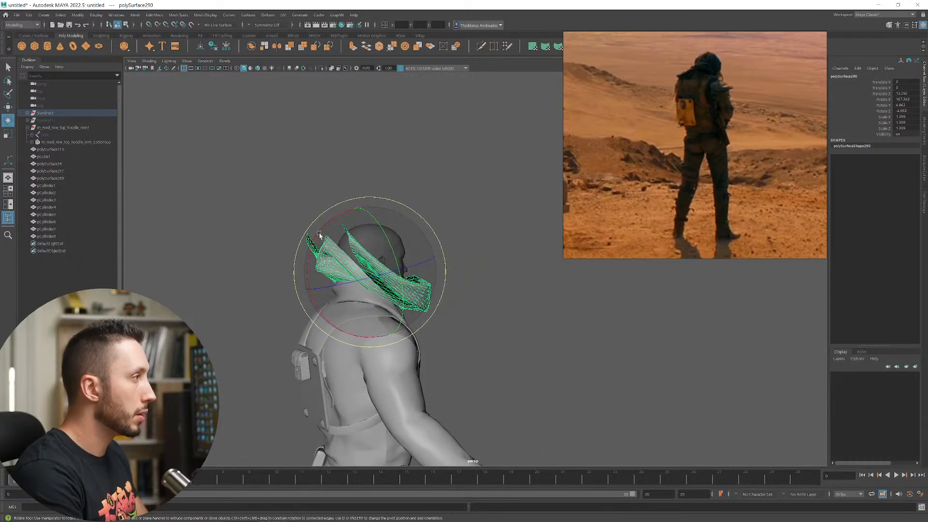
drag(334, 239, 302, 211)
- Switch the scarf copy to vertex editing and pull one upright loose end down and back beside the collar
key(w)
right_drag(302, 210, 269, 206)
alt+drag(265, 205, 305, 192)
drag(294, 190, 352, 239)
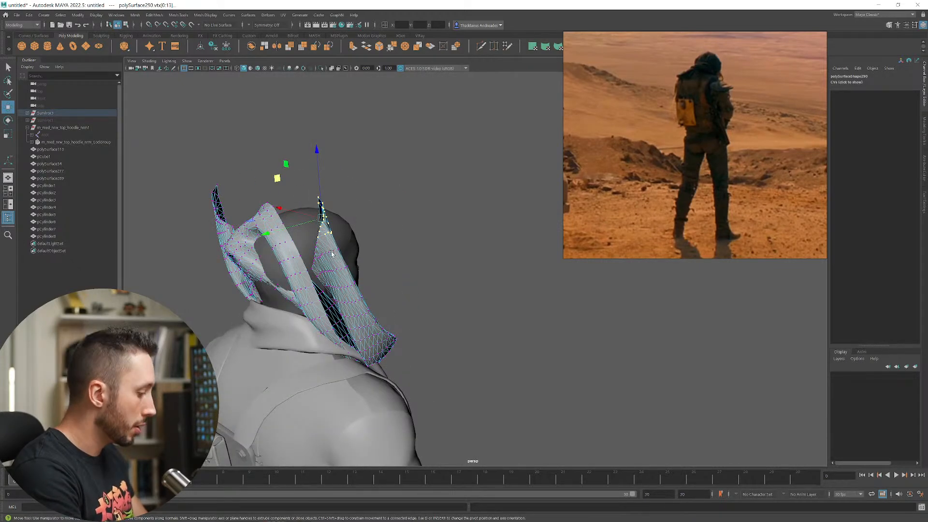
drag(427, 316, 522, 387)
alt+drag(485, 354, 470, 342)
middle_drag(347, 210, 284, 307)
key(ctrl+z)
drag(313, 291, 525, 371)
middle_drag(322, 249, 263, 323)
- Rotate and move the pulled-down scarf end so it wraps around the back of the collar
key(e)
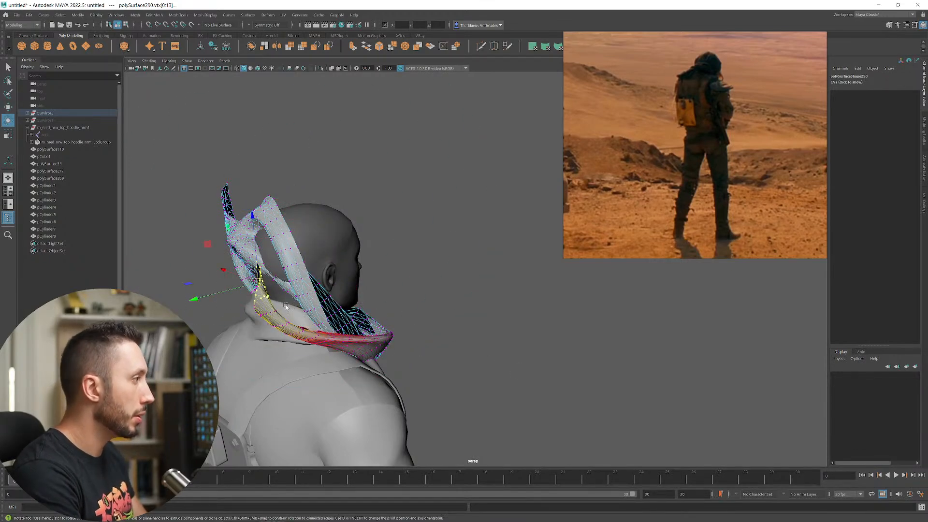
drag(293, 274, 242, 308)
alt+drag(242, 308, 422, 347)
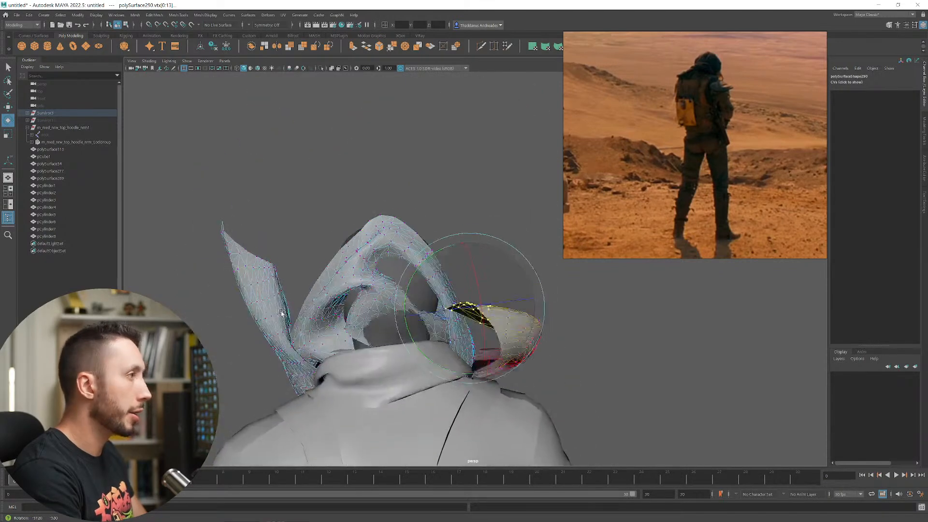
key(w)
middle_drag(414, 354, 283, 388)
alt+drag(282, 388, 313, 376)
key(e)
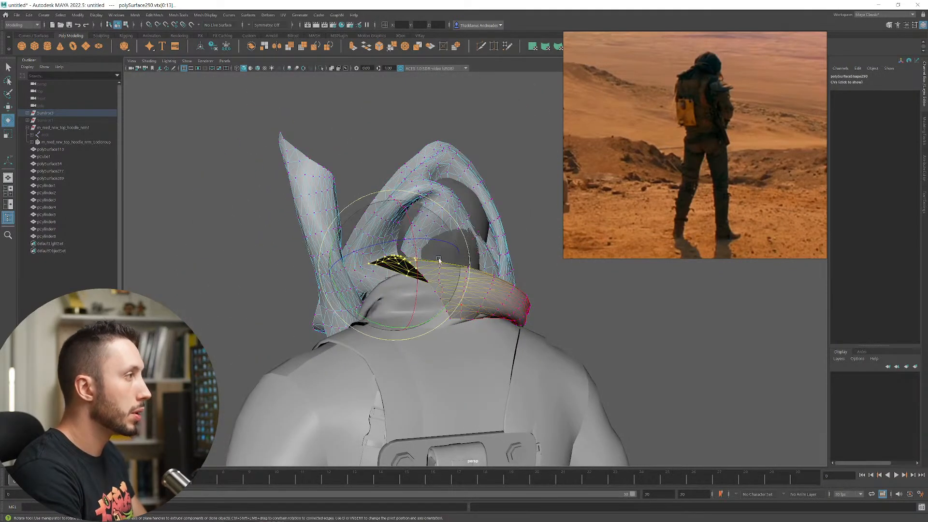
drag(357, 269, 401, 344)
key(w)
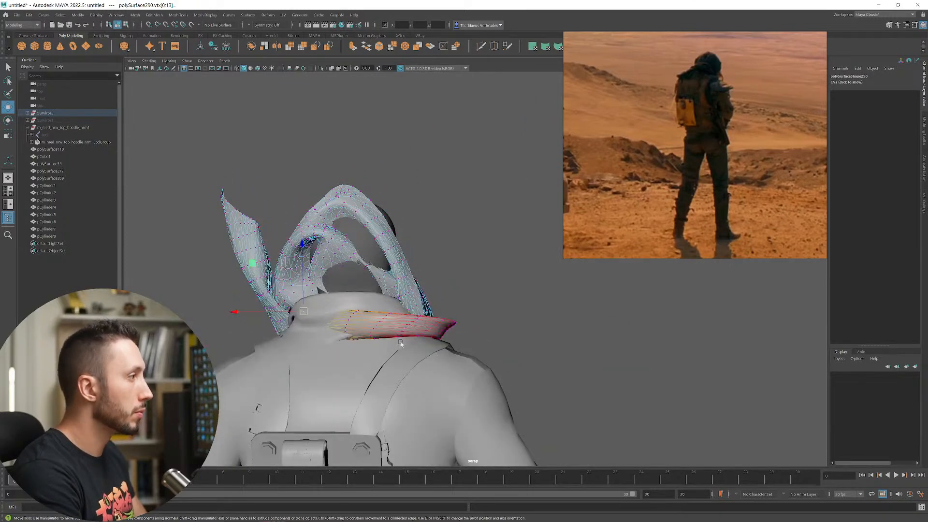
- Select the wrapped end's outer bend and draw it in closer to the side of the collar
click(454, 325)
key(e)
click(508, 297)
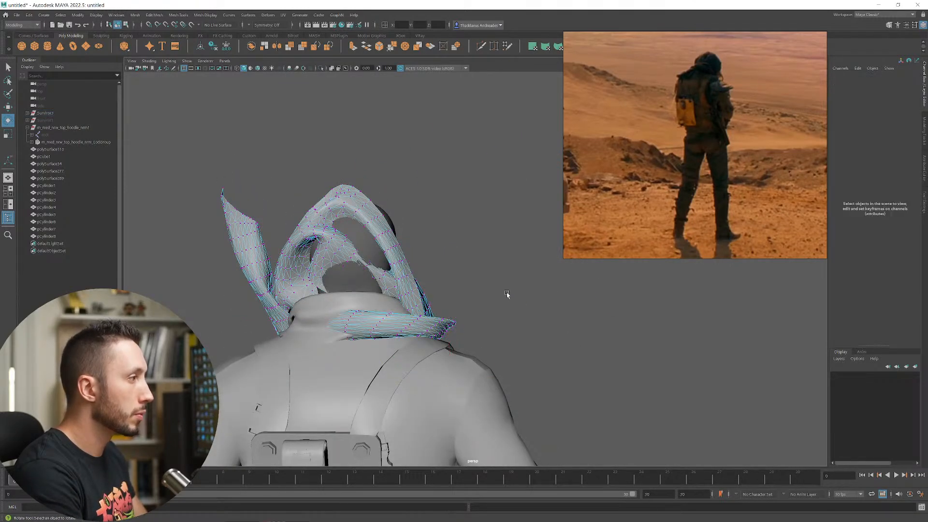
key(ctrl+z)
drag(512, 300, 504, 292)
key(w)
drag(428, 322, 463, 356)
key(e)
key(w)
drag(399, 352, 375, 309)
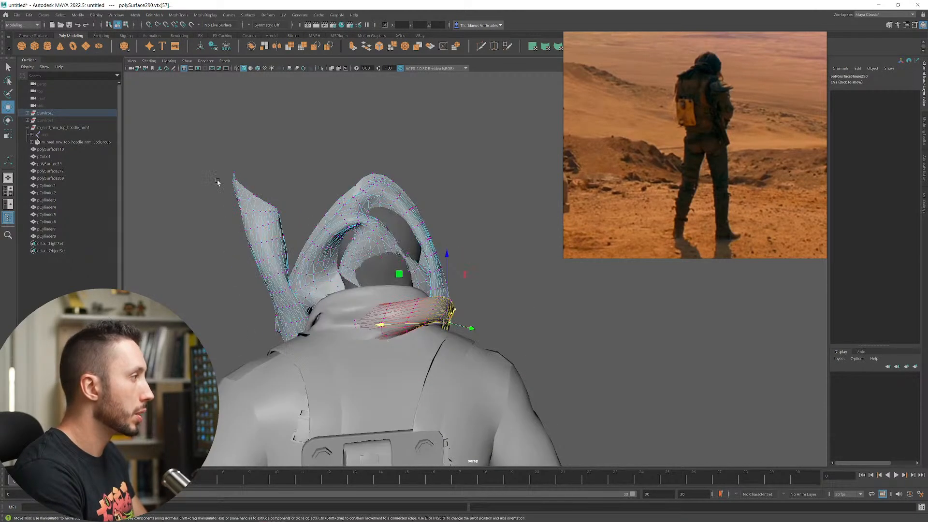
- Rotate and move the opposite upright scarf end down so it curls around the back of the neck
drag(288, 231, 288, 232)
key(e)
drag(337, 250, 381, 306)
key(w)
alt+drag(387, 309, 512, 311)
key(e)
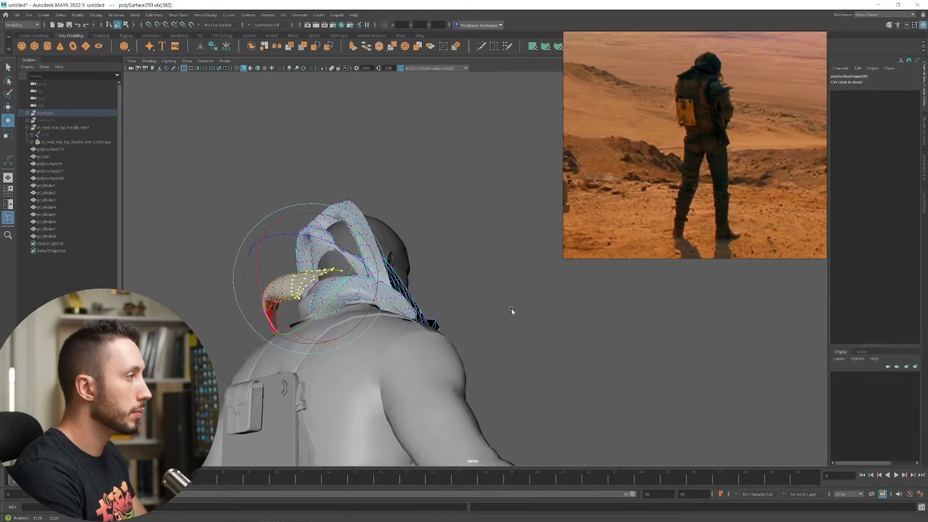
key(w)
middle_drag(555, 334, 547, 328)
- Pull the looped scarf section behind the head down and back toward the nape
alt+drag(547, 328, 387, 279)
alt+drag(503, 271, 401, 266)
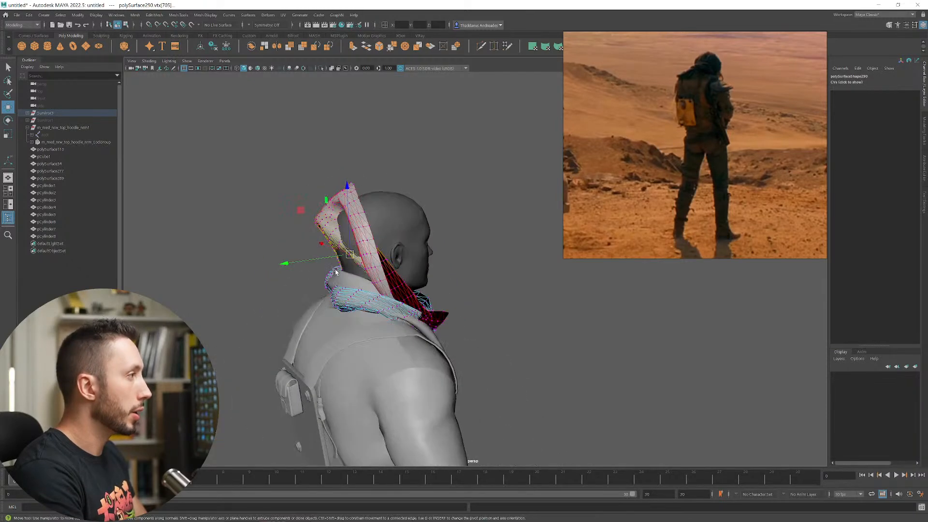
middle_drag(401, 266, 369, 280)
alt+drag(368, 278, 318, 233)
alt+drag(336, 312, 302, 251)
- Rotate the scarf's top edge and pull it forward over the crown to form a hood brim
key(e)
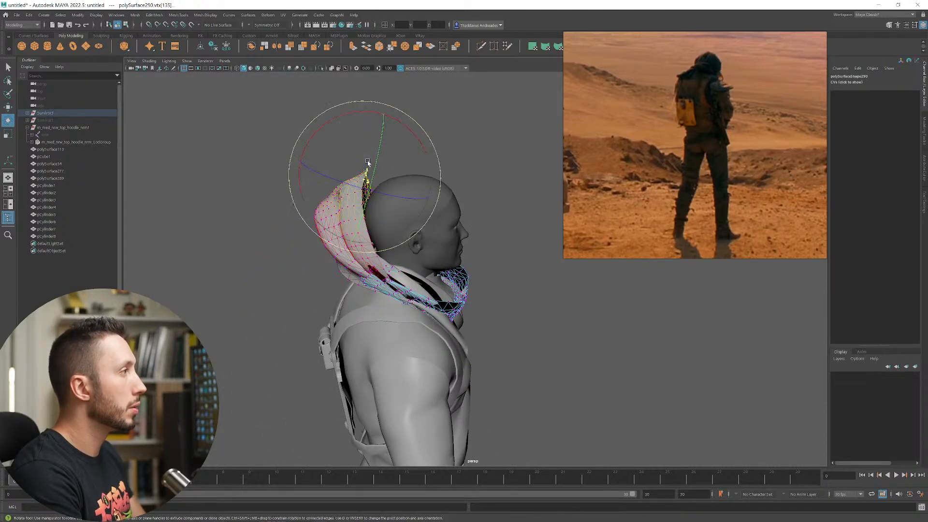
drag(389, 107, 434, 132)
key(w)
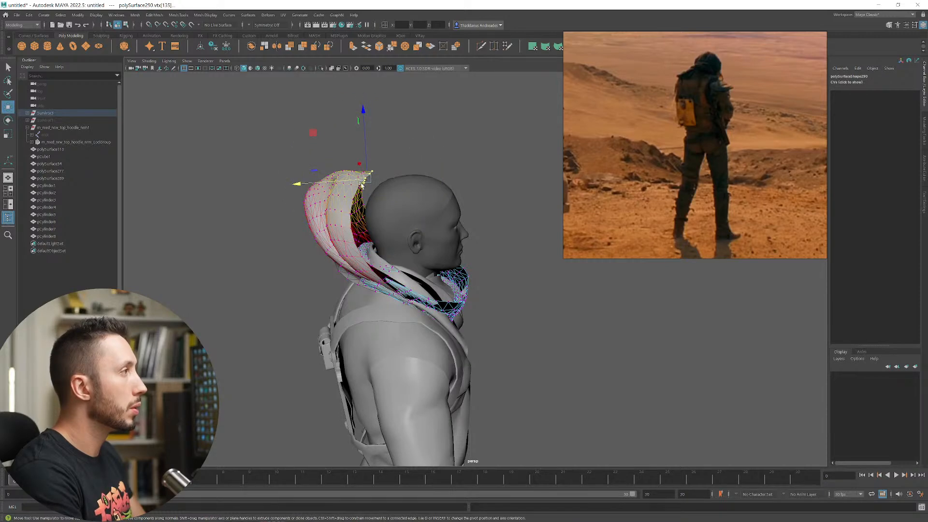
drag(368, 179, 376, 170)
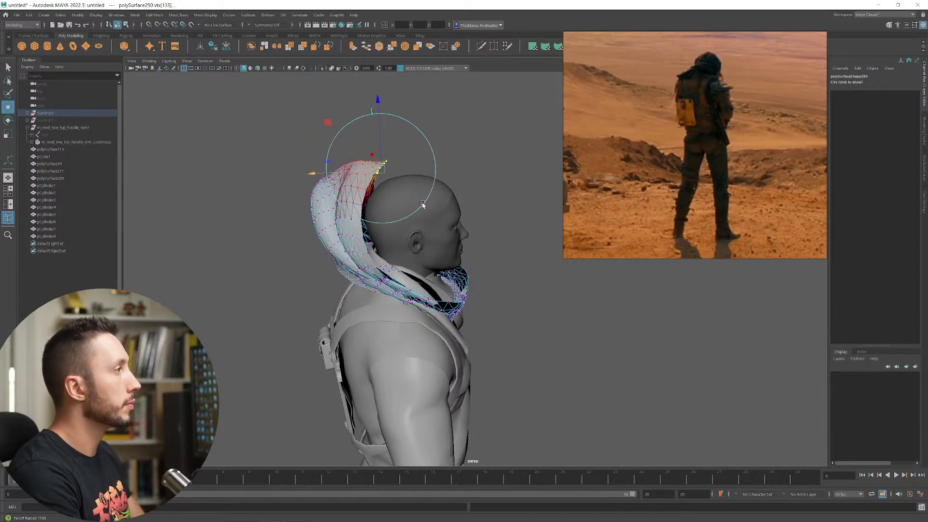
drag(320, 175, 392, 173)
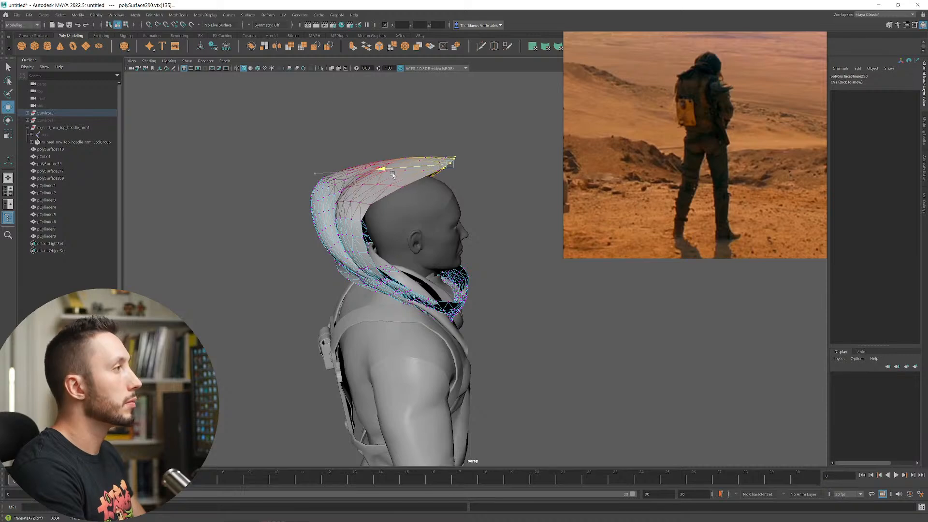
key(e)
drag(420, 105, 420, 149)
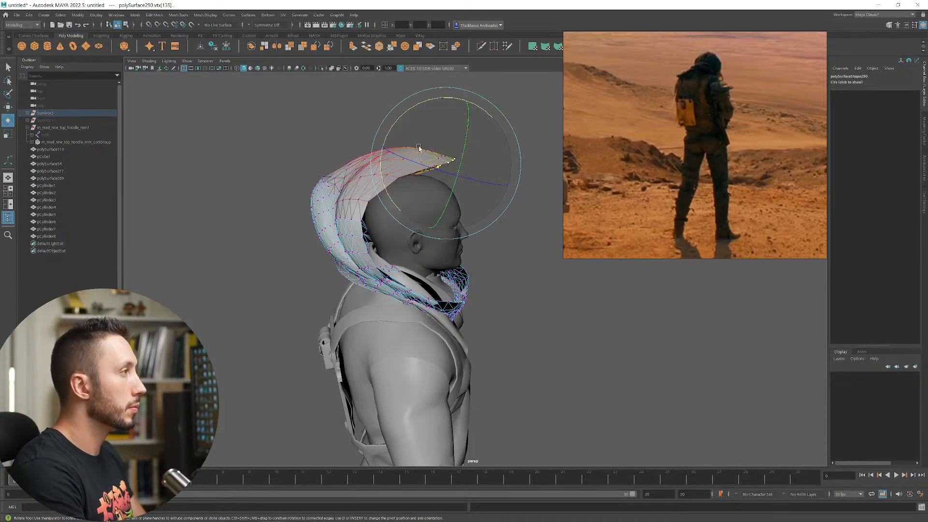
key(w)
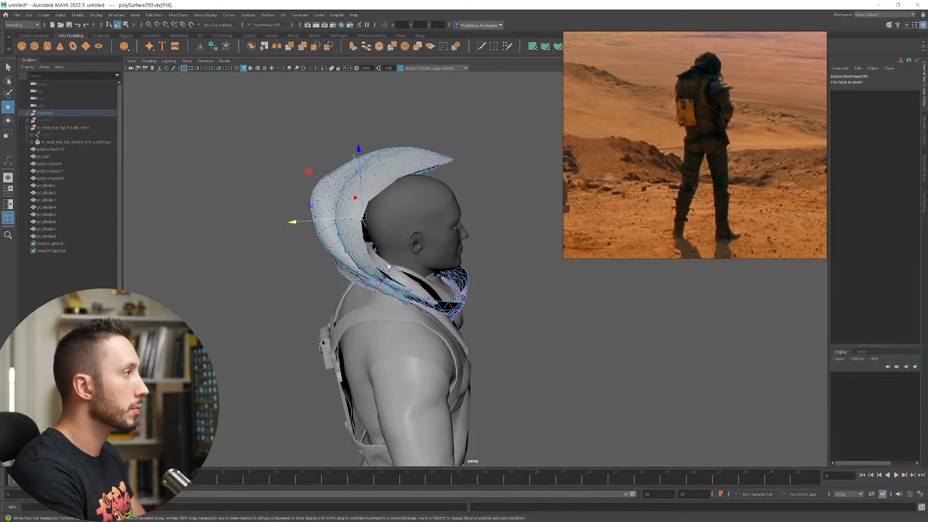
- Adjust the soft-selection radius and pull the scarf's side edges forward so the hood wraps around both sides of the head
alt+drag(364, 213, 365, 270)
click(367, 262)
middle_drag(408, 281, 463, 282)
alt+drag(464, 282, 428, 295)
key(ctrl+z)
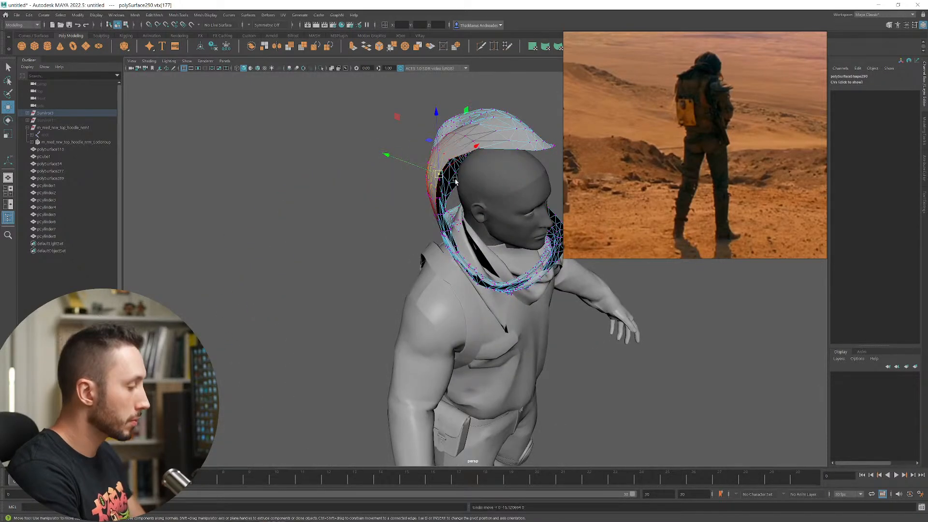
key(b)
middle_drag(519, 212, 564, 232)
alt+drag(402, 200, 465, 188)
middle_drag(460, 243, 531, 250)
alt+drag(548, 245, 484, 249)
alt+drag(540, 272, 498, 280)
alt+drag(377, 277, 356, 284)
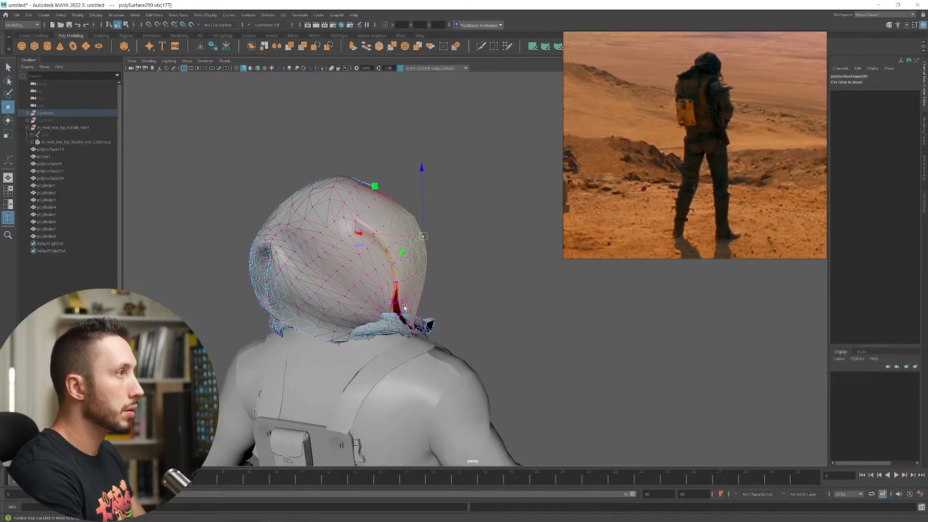
- Try to pull the hood's lower back edge down toward the collar, then undo the attempts
drag(296, 322, 322, 330)
middle_drag(322, 327, 329, 321)
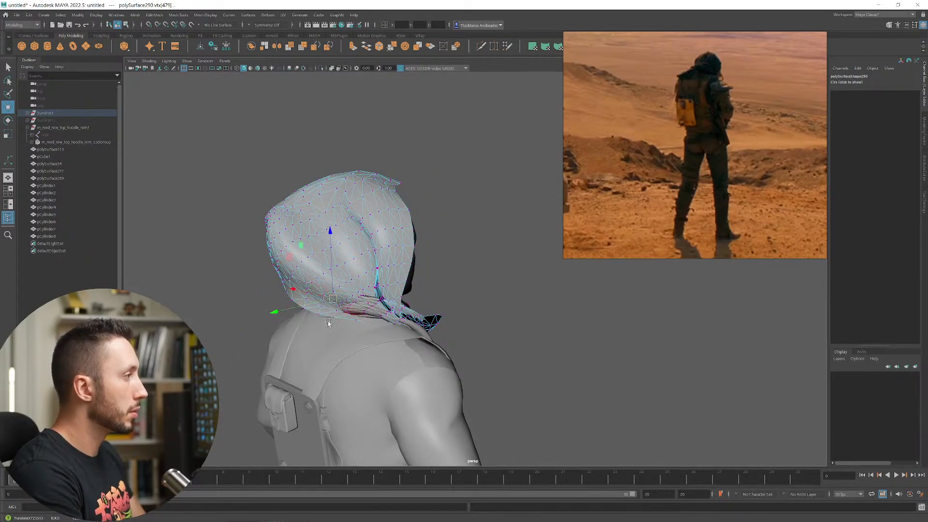
key(ctrl+z)
drag(280, 290, 291, 301)
alt+drag(307, 312, 334, 314)
middle_drag(325, 314, 346, 302)
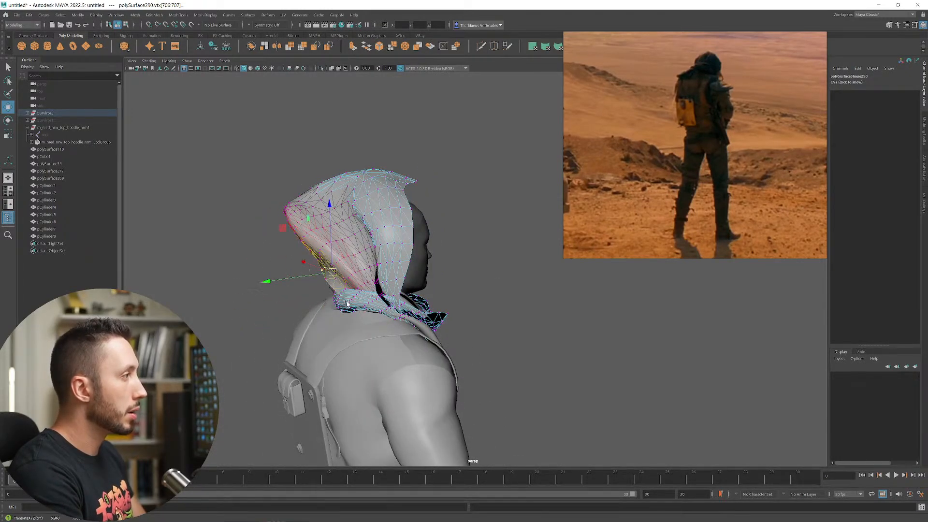
key(ctrl+z)
- Draw the hood's lower back edge in to the collar and push its pointed back bulge closer to the head
alt+drag(469, 312, 560, 288)
click(435, 290)
drag(539, 354, 525, 363)
middle_drag(574, 371, 549, 376)
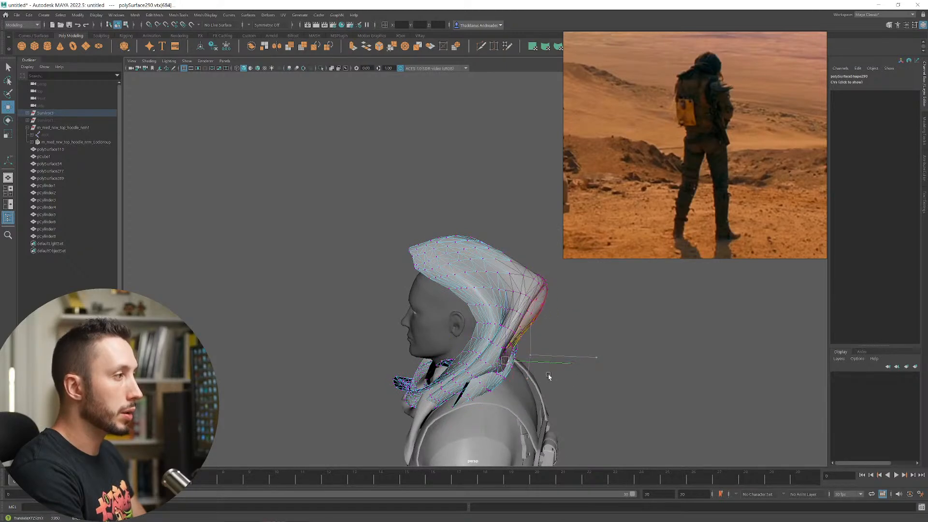
drag(563, 273, 543, 286)
drag(503, 250, 545, 277)
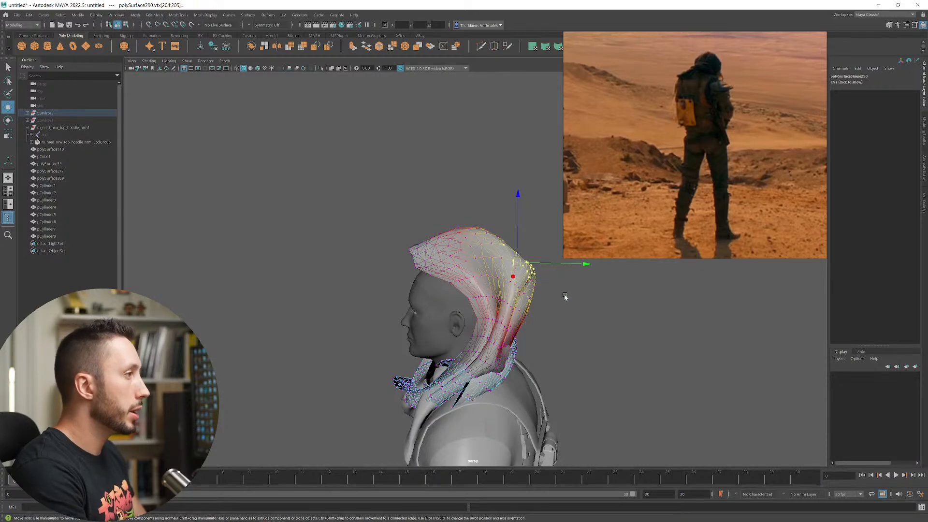
middle_drag(564, 296, 559, 306)
- Move the hood's side edge vertices forward over the ear
drag(480, 328, 419, 299)
drag(408, 294, 452, 327)
middle_drag(476, 339, 432, 356)
alt+drag(382, 338, 472, 333)
alt+drag(607, 332, 476, 347)
- Shift vertices across the back of the hood to round its silhouette
drag(392, 302, 380, 265)
click(352, 199)
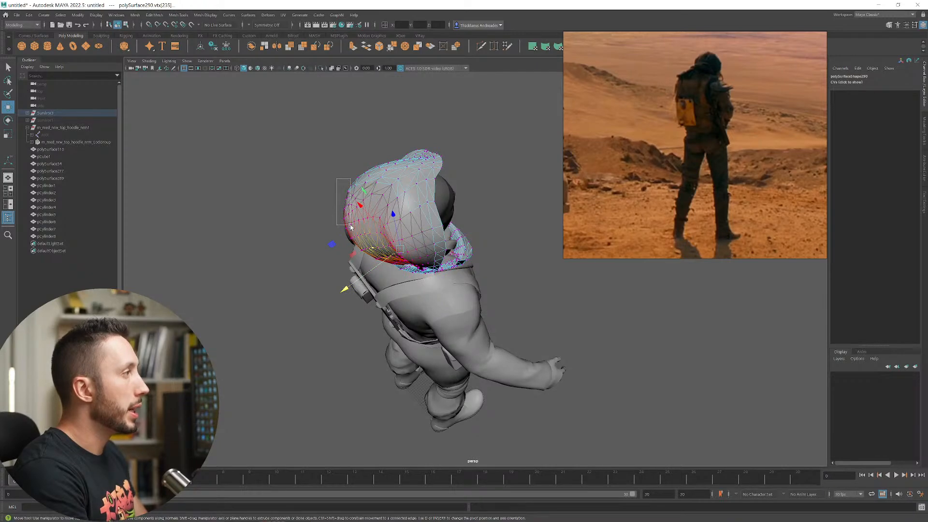
alt+drag(342, 210, 342, 249)
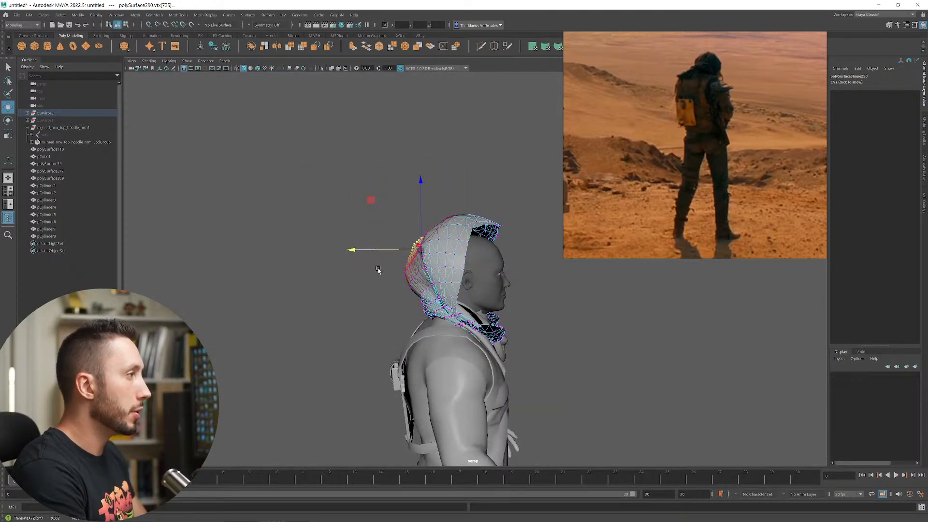
drag(407, 284, 442, 270)
click(394, 273)
key(ctrl+z)
- Refine the vertices at the rear of the hood and compare the rounded shape with the reference
alt+right_drag(443, 271, 352, 223)
alt+right_drag(466, 312, 533, 347)
click(395, 280)
alt+drag(395, 280, 460, 309)
drag(396, 278, 402, 283)
mouse_move(403, 282)
alt+mouse_down()
mouse_move(440, 280)
mouse_move(415, 271)
alt+mouse_up()
mouse_move(415, 271)
alt+mouse_down()
mouse_move(441, 272)
mouse_move(410, 261)
alt+mouse_up()
alt+drag(411, 262, 382, 235)
alt+right_drag(382, 235, 468, 285)
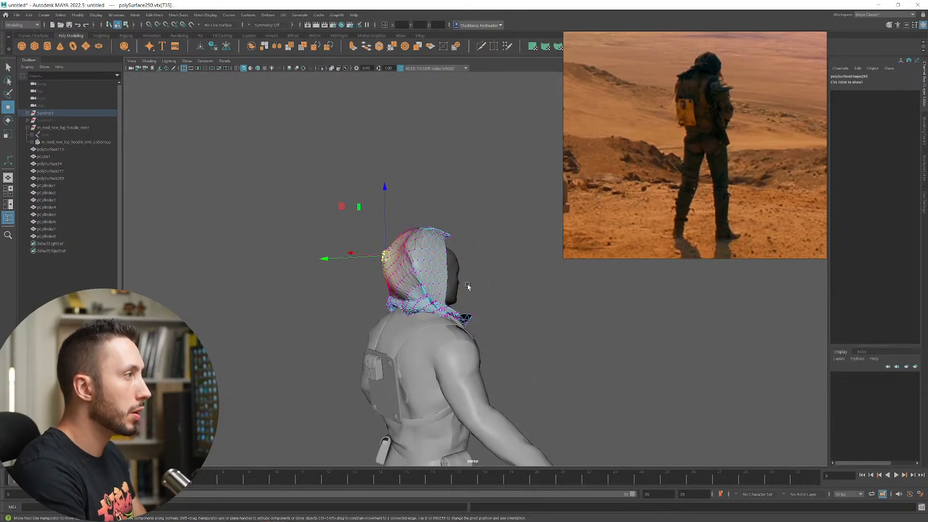
- Move the vertices along the hood's front brim forward above the forehead
drag(441, 247, 476, 221)
drag(475, 221, 453, 237)
alt+drag(605, 271, 568, 278)
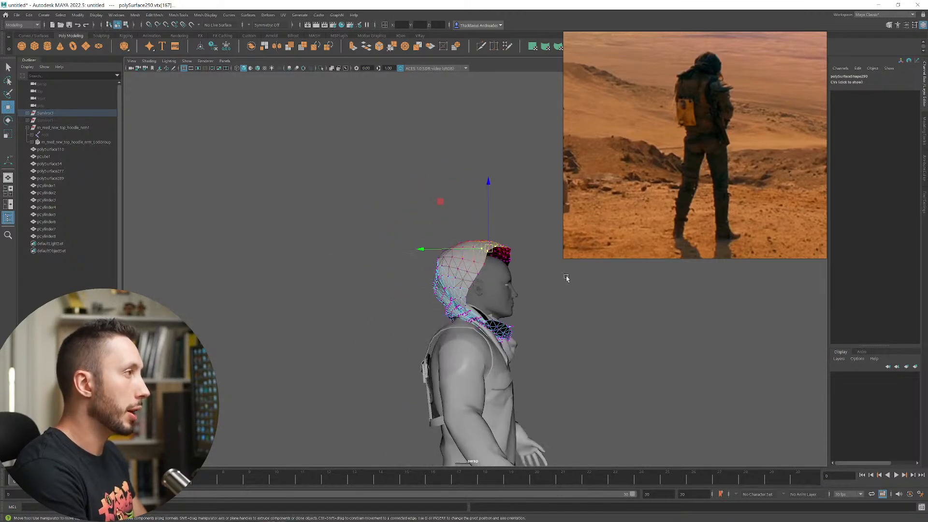
middle_drag(568, 278, 584, 285)
alt+drag(505, 323, 547, 310)
drag(475, 296, 437, 308)
alt+drag(437, 308, 502, 321)
- Undo the last vertex change and shift the hood's side opening vertices beside the face
alt+drag(468, 257, 564, 264)
key(ctrl+z)
key(e)
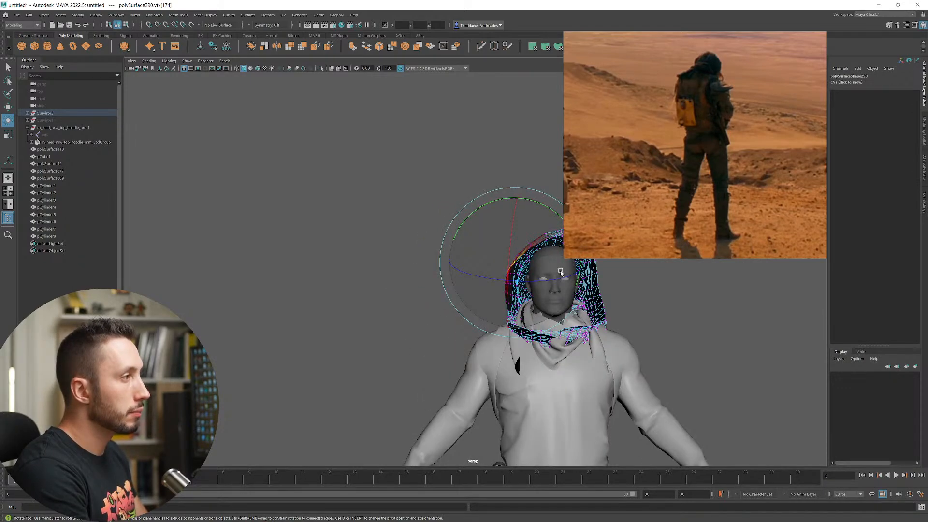
key(w)
middle_drag(561, 272, 541, 274)
alt+drag(545, 275, 505, 229)
- Adjust the vertices at the front tip of the hood's brim, return to object mode and deselect the hood
click(468, 220)
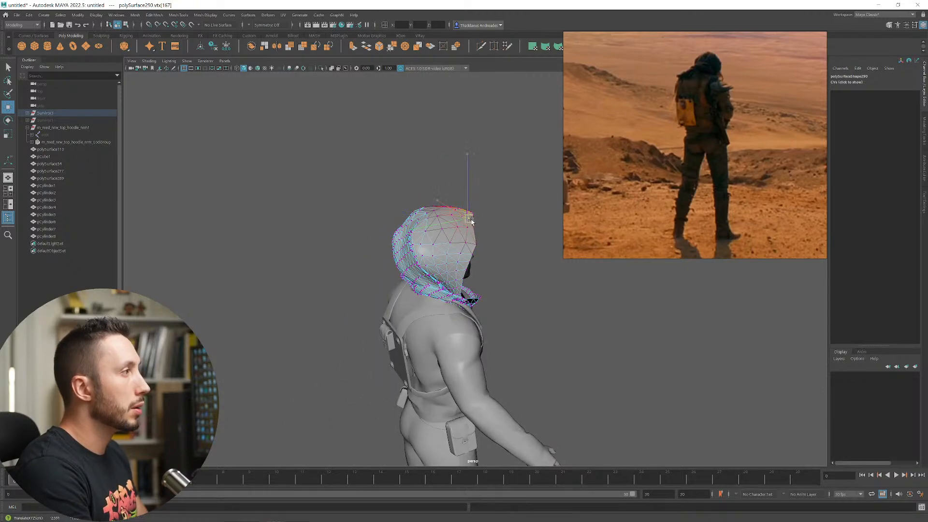
key(e)
alt+drag(495, 236, 537, 328)
right_drag(537, 327, 573, 320)
click(563, 364)
alt+right_drag(564, 364, 596, 458)
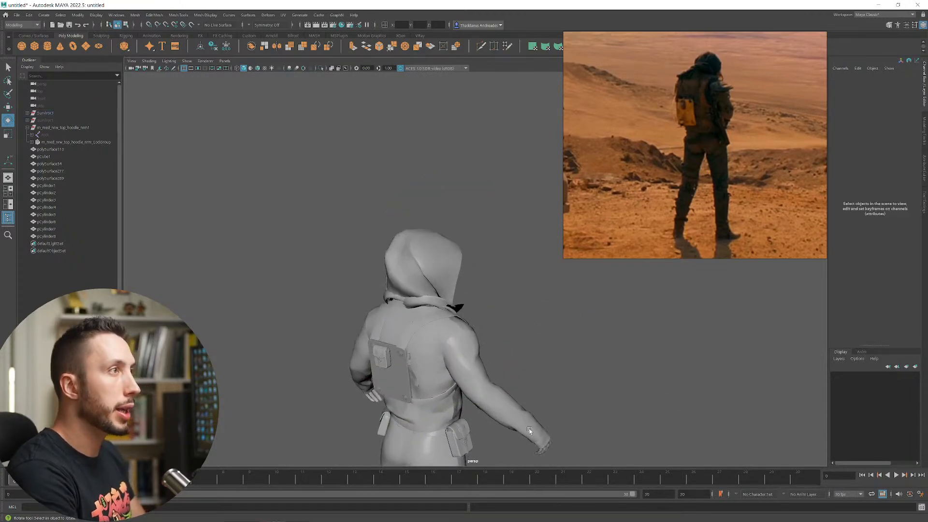
alt+drag(516, 332, 465, 312)
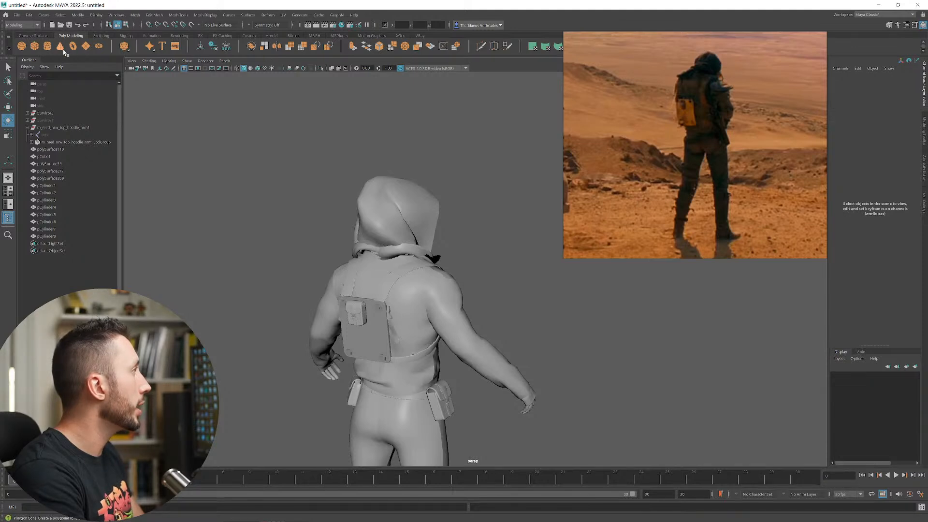
- Create a polygon cube, move it beside the character's right shoulder and scale it uniformly to about 11.6
alt+drag(465, 328, 505, 334)
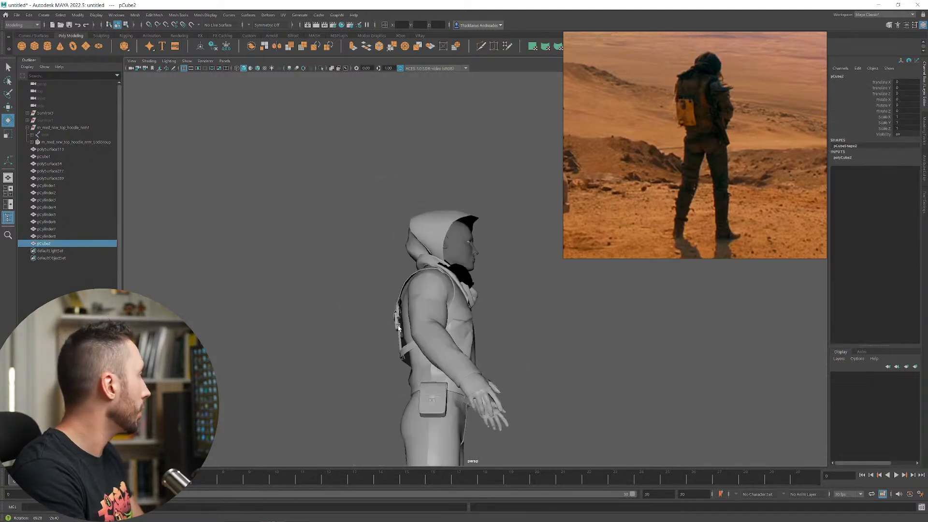
key(w)
alt+right_drag(506, 333, 474, 349)
middle_drag(510, 413, 509, 389)
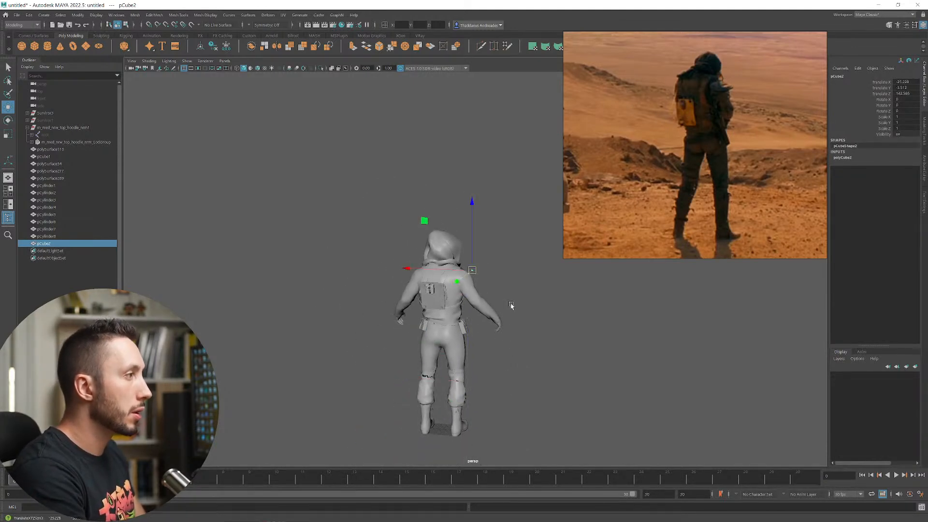
alt+right_drag(512, 305, 587, 377)
key(r)
drag(466, 271, 491, 284)
key(e)
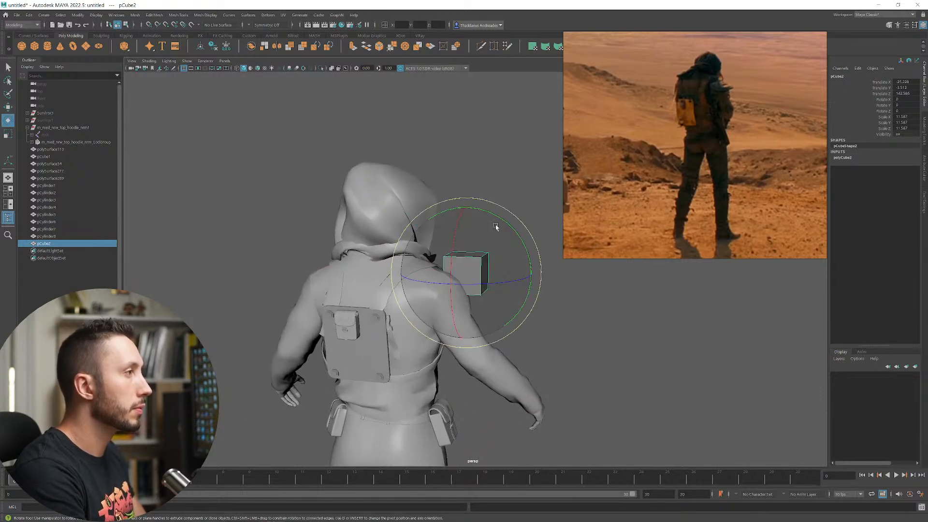
- Tilt the cube to the slope of the right shoulder and flatten it into a thin plate
drag(501, 218, 532, 266)
alt+drag(531, 266, 525, 254)
key(r)
drag(512, 218, 476, 257)
alt+drag(477, 258, 433, 268)
key(w)
key(e)
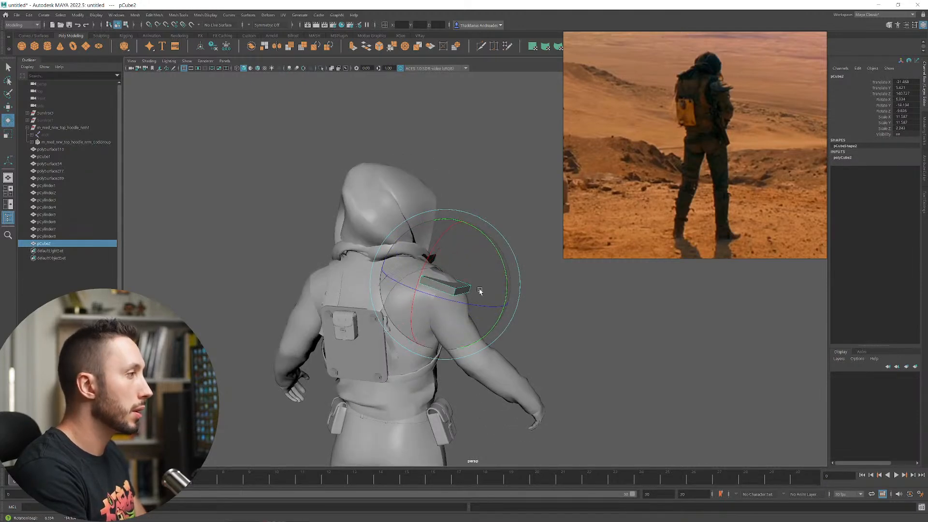
- Rotate the plate further, enlarge its width and depth scale to about 17.3 and move it over the shoulder
drag(480, 290, 439, 298)
key(r)
drag(495, 293, 445, 282)
key(w)
mouse_move(481, 286)
alt+mouse_down()
mouse_move(432, 288)
mouse_move(412, 266)
mouse_move(490, 299)
alt+mouse_up()
middle_drag(505, 308, 508, 299)
key(e)
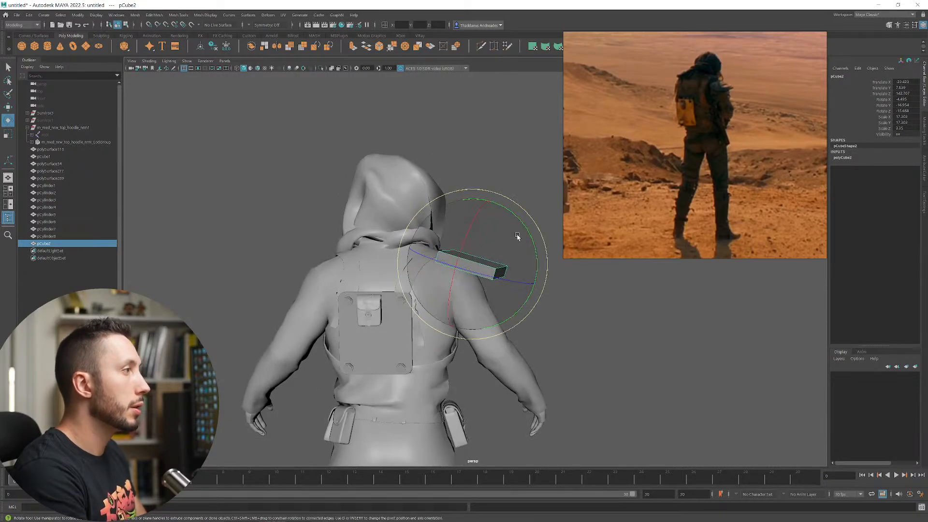
- Fine-tune the plate's rotation and position from the back and side so it covers the right shoulder
drag(521, 231, 530, 233)
key(w)
middle_drag(529, 254, 523, 256)
scroll(483, 261, down, 3)
alt+drag(471, 263, 424, 280)
alt+right_drag(424, 280, 479, 317)
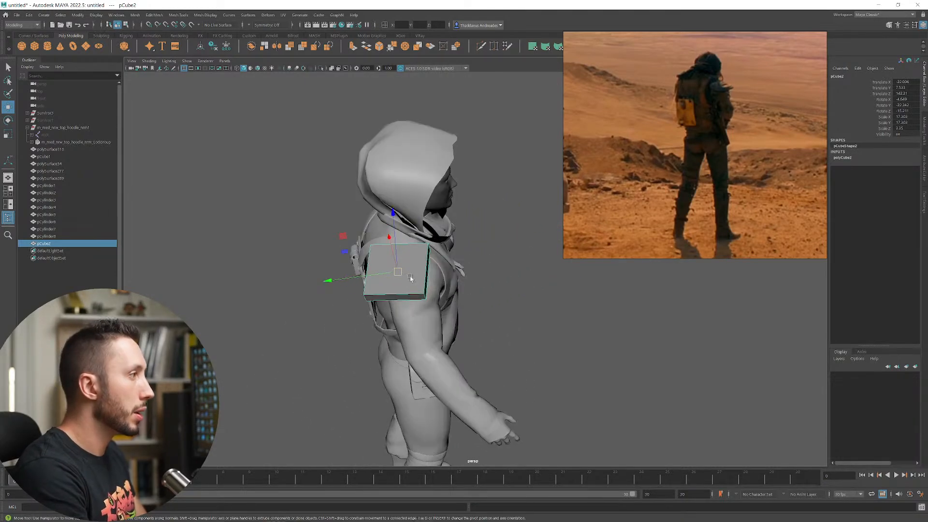
drag(396, 270, 404, 272)
key(e)
drag(418, 271, 492, 259)
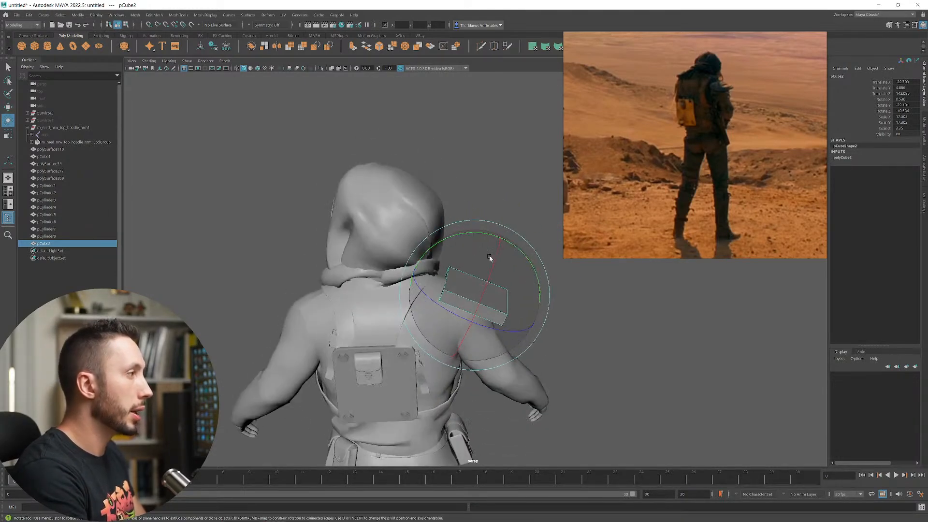
key(w)
- Bevel the shoulder plate's corner edges with 3 segments and a fraction of 0.5
right_drag(485, 320, 484, 297)
alt+drag(485, 323, 481, 306)
click(442, 272)
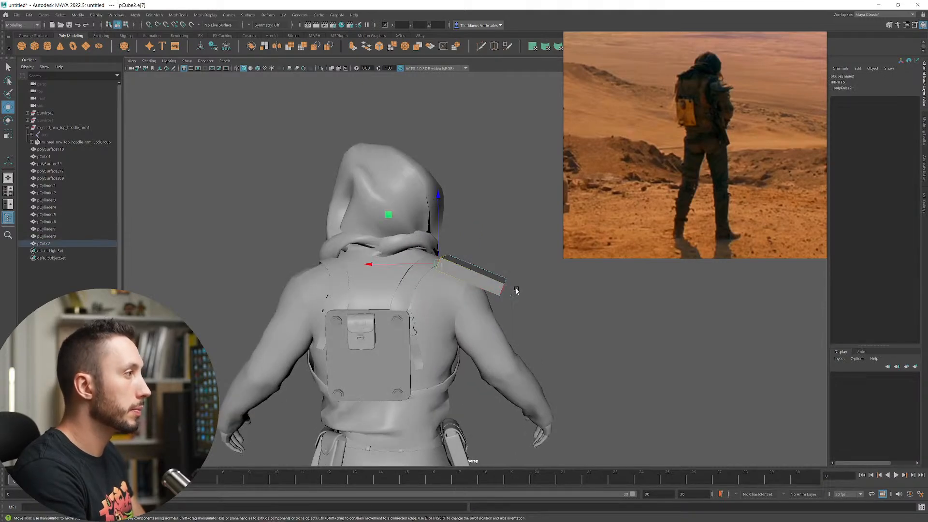
shift+right_drag(548, 299, 575, 300)
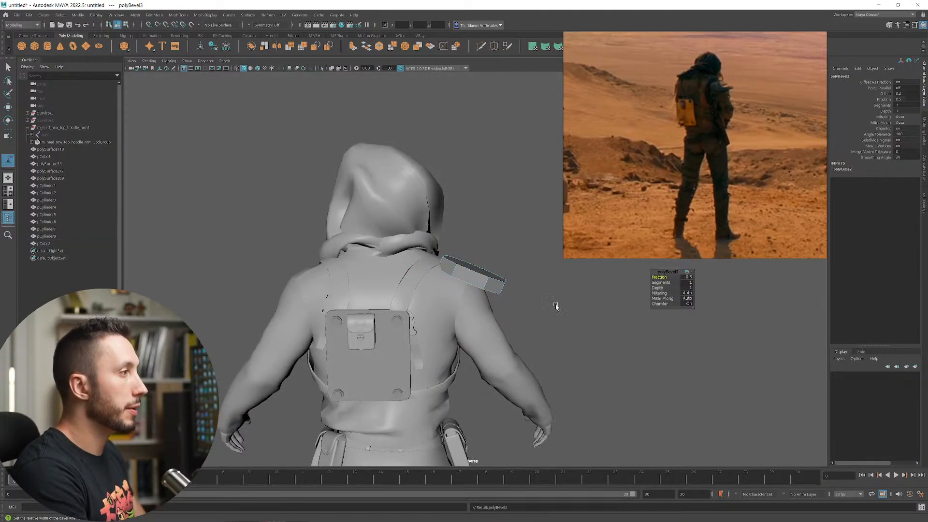
alt+drag(556, 307, 635, 285)
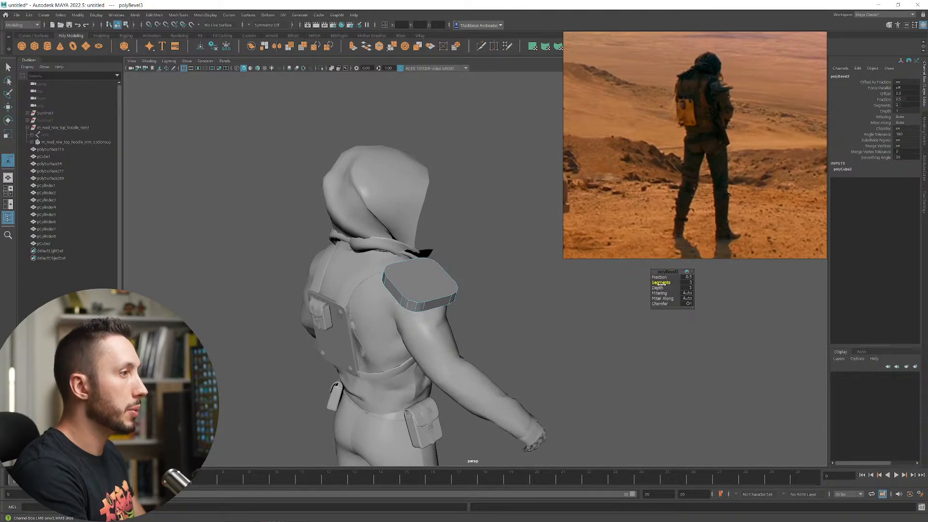
alt+drag(434, 302, 504, 335)
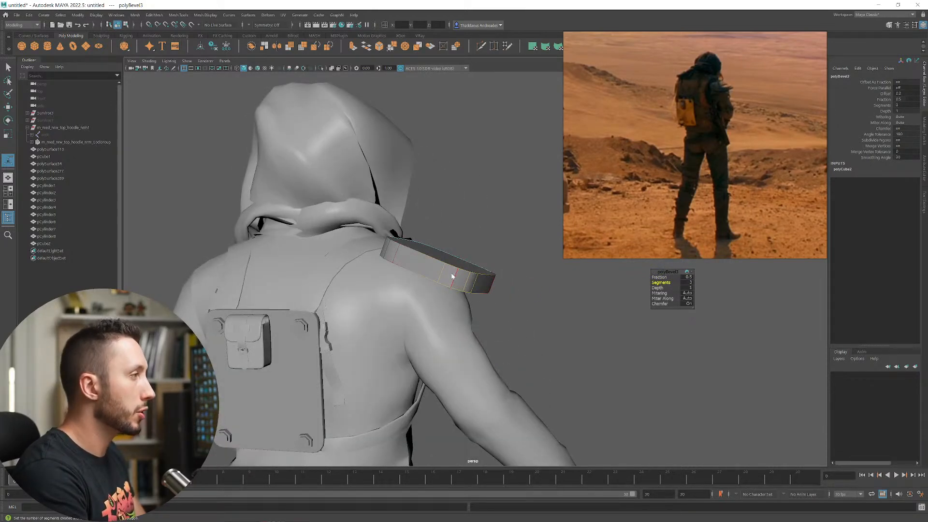
- Return the shoulder plate to object mode and apply Smooth to it
right_drag(453, 276, 487, 261)
scroll(552, 315, down, 3)
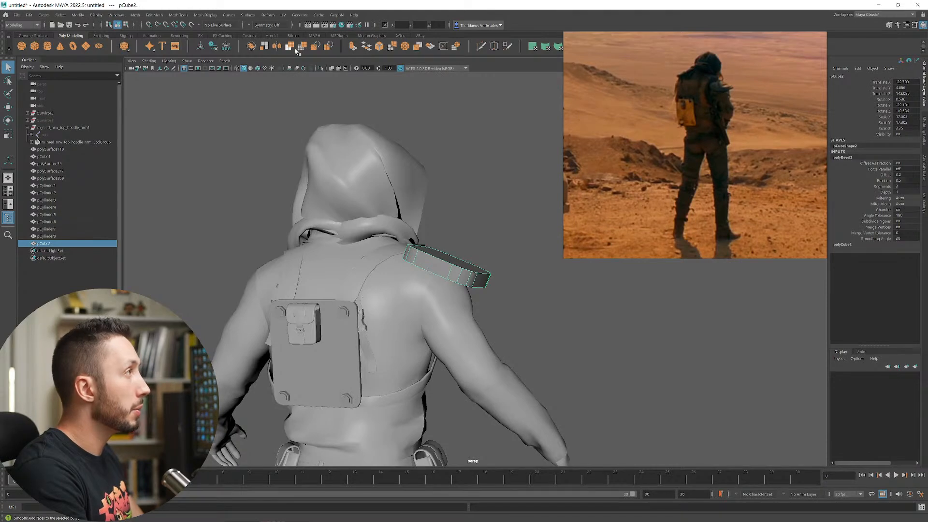
click(138, 16)
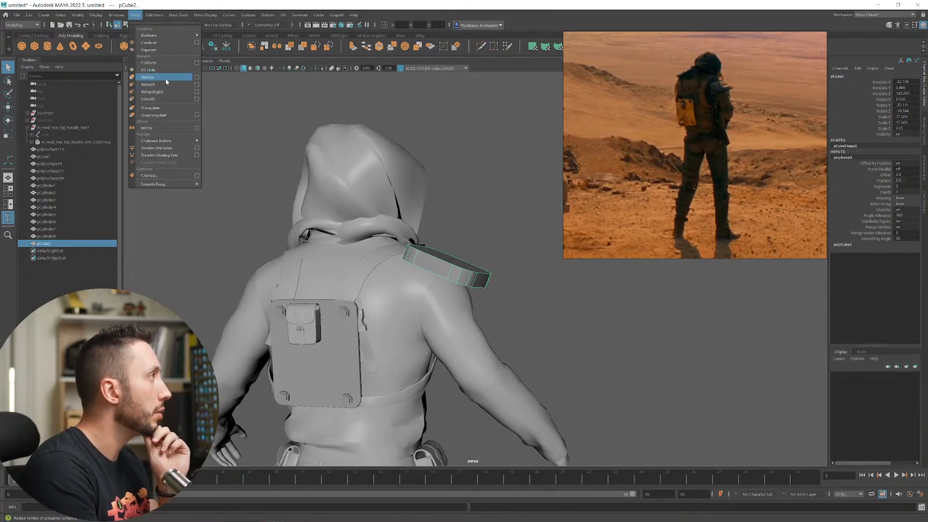
click(147, 99)
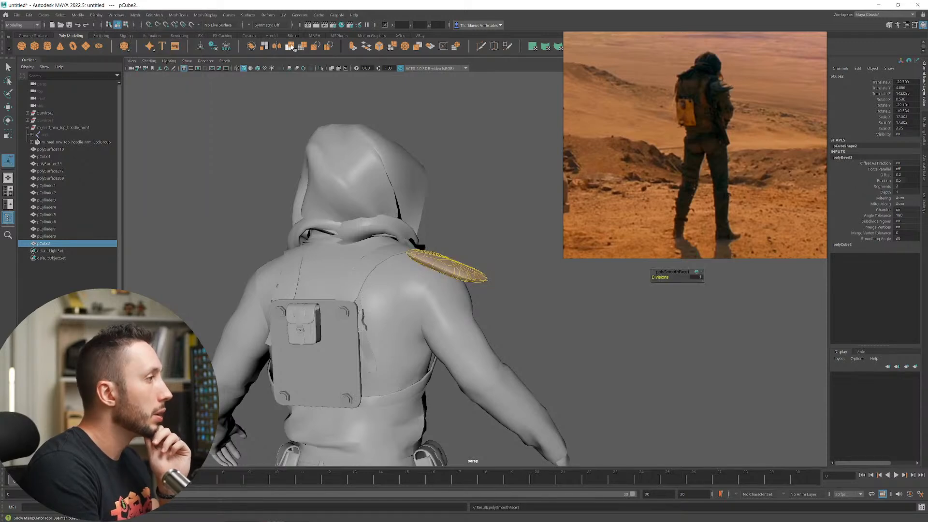
alt+drag(475, 262, 579, 292)
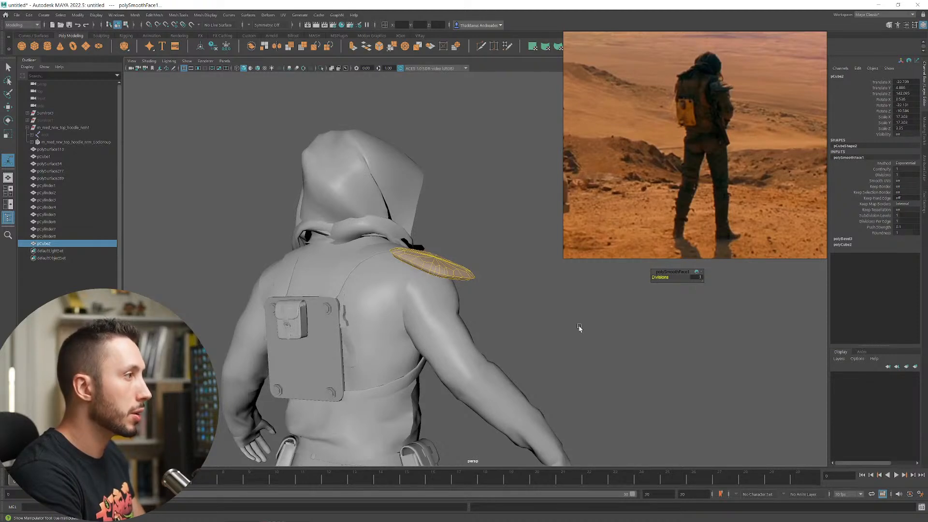
click(554, 320)
- Bend the rear end of the shoulder pad down by moving and rotating its vertices with a soft falloff
alt+drag(553, 319, 420, 282)
click(397, 273)
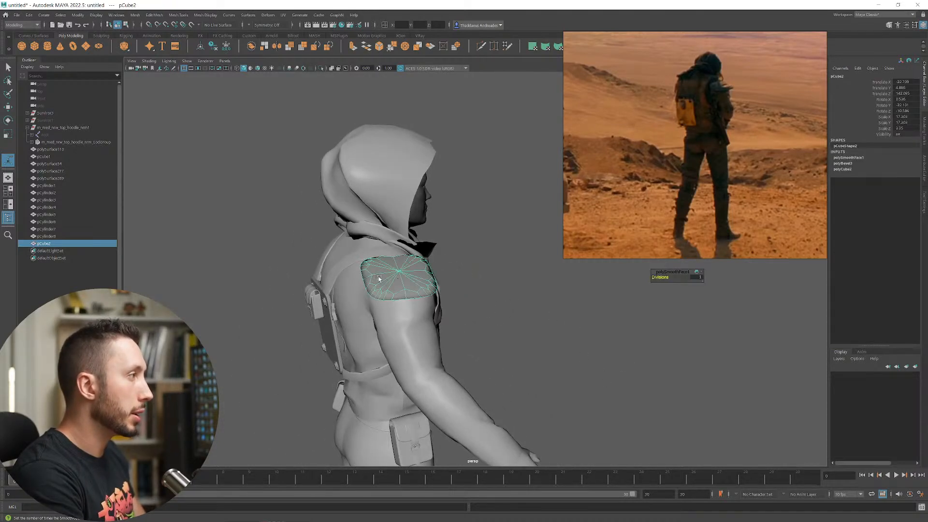
right_drag(378, 278, 326, 254)
click(375, 274)
key(e)
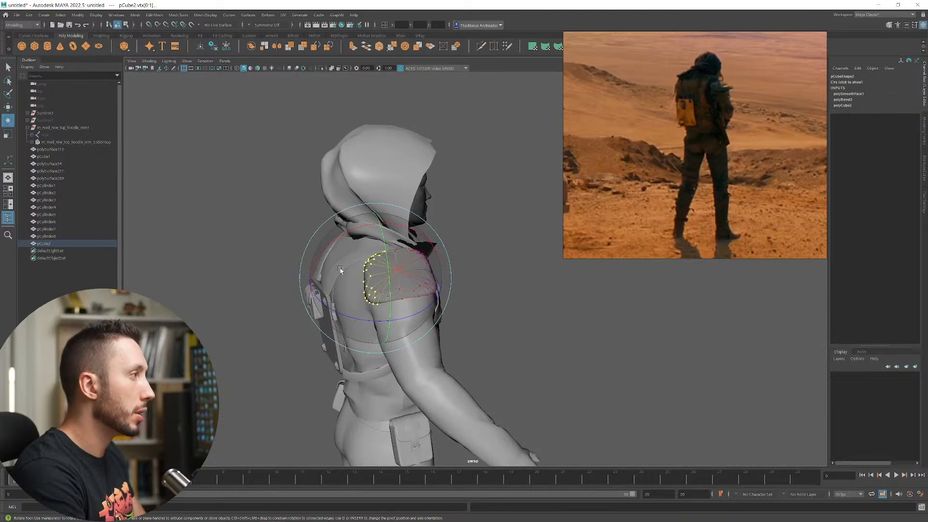
key(w)
- Curve the front end of the shoulder pad down over the shoulder by moving and rotating its vertices
mouse_move(411, 268)
alt+mouse_down()
mouse_move(442, 257)
mouse_move(388, 264)
mouse_move(426, 261)
alt+mouse_up()
key(e)
alt+drag(474, 322, 491, 292)
key(w)
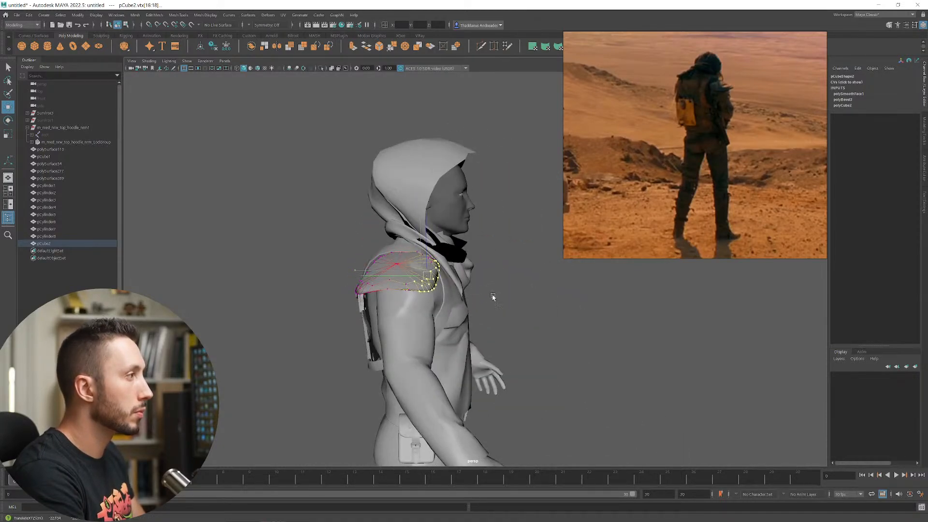
alt+drag(408, 263, 475, 270)
- Move and rotate the shoulder pad's outer edge vertices so they wrap toward the upper arm
click(390, 263)
drag(535, 302, 516, 279)
key(e)
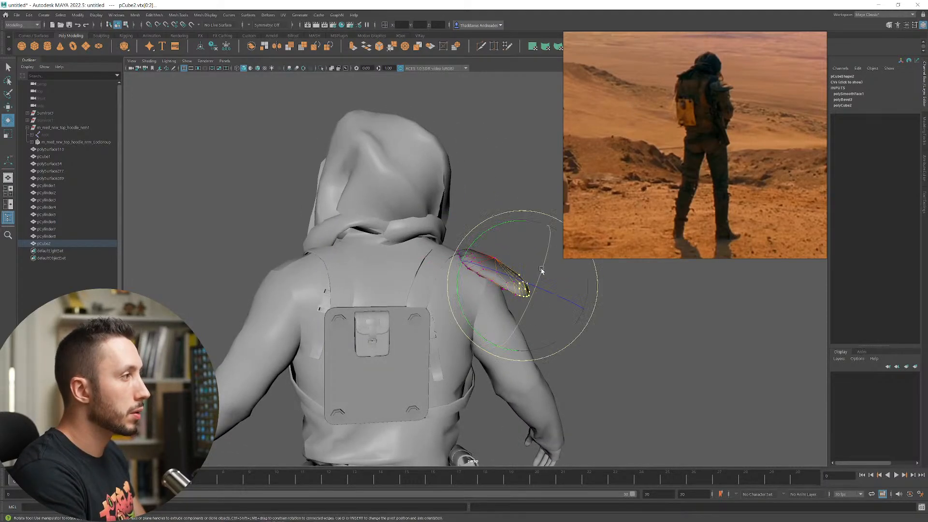
click(628, 306)
alt+drag(628, 307, 605, 304)
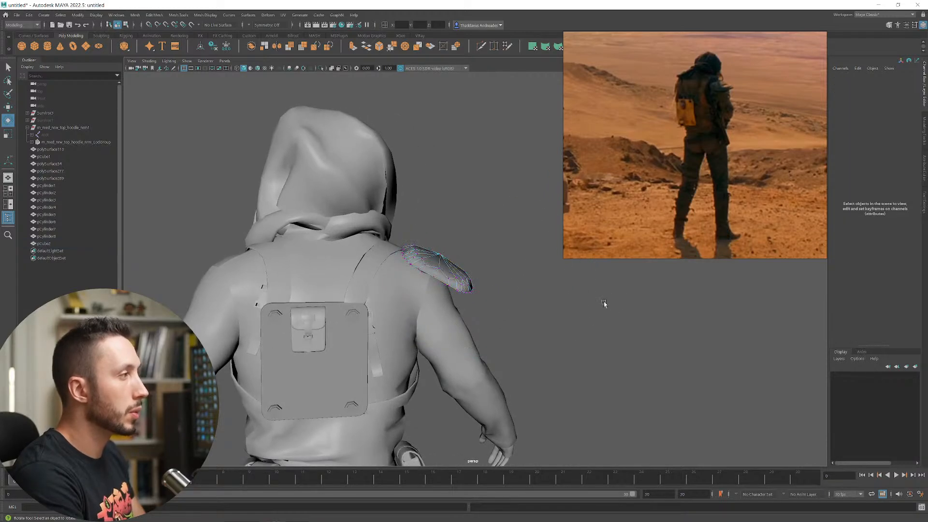
drag(469, 296, 471, 296)
key(w)
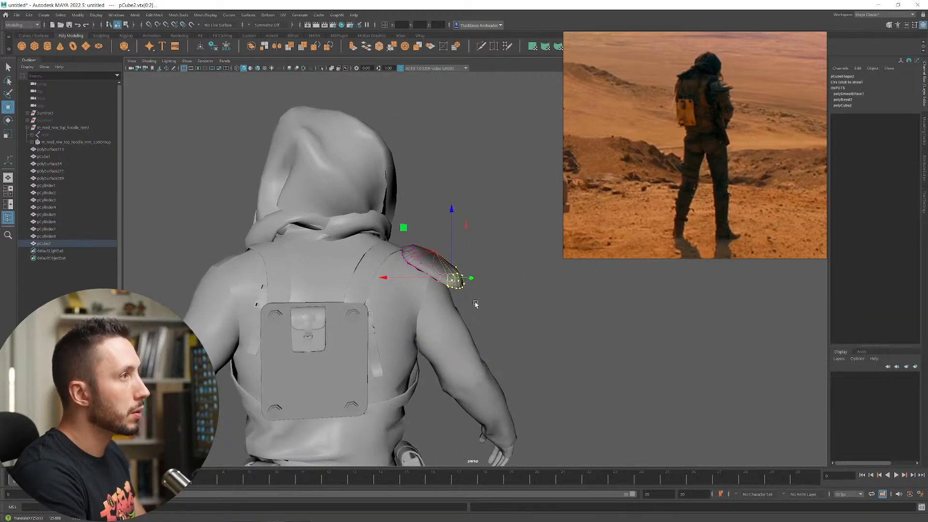
key(e)
- Select all of the pad's vertices, rotate them to a flatter angle and move them onto the shoulder
drag(407, 322, 408, 323)
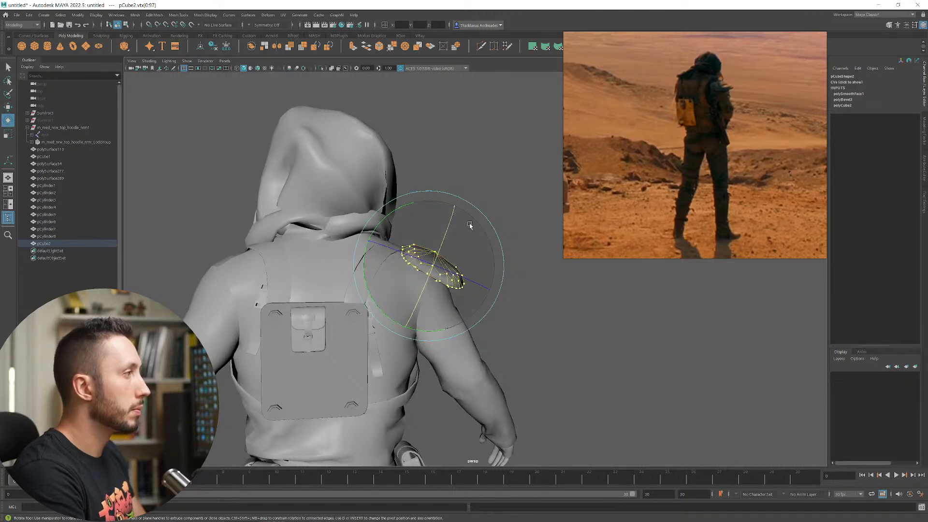
key(w)
middle_drag(493, 327, 492, 323)
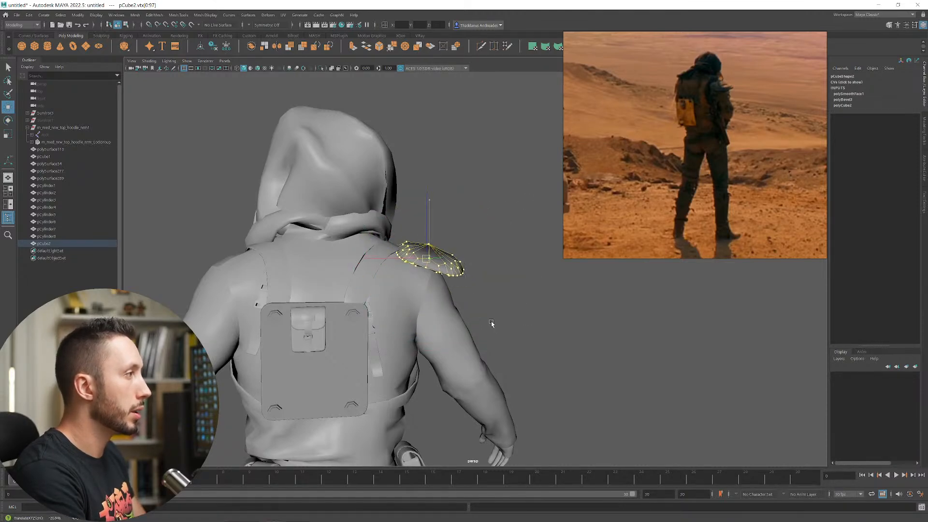
alt+drag(493, 324, 446, 283)
key(e)
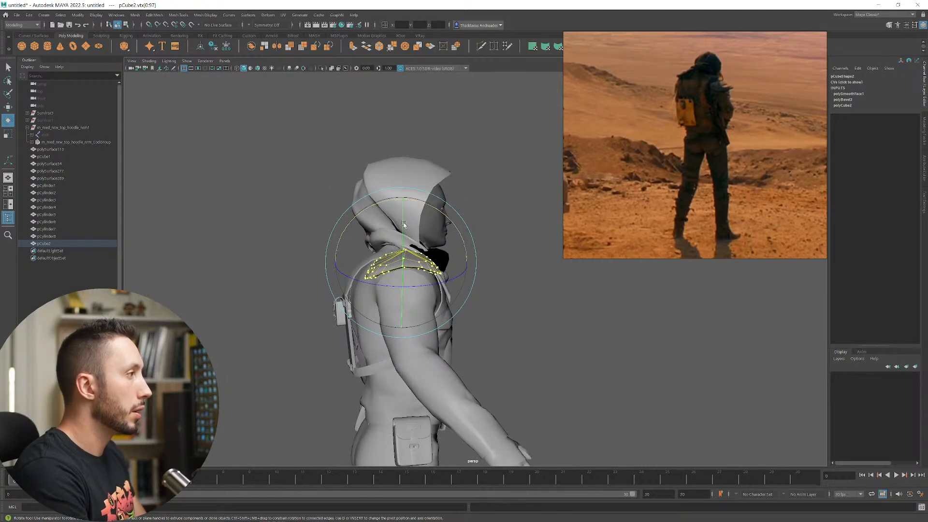
key(w)
middle_drag(404, 224, 474, 255)
- Duplicate the shoulder pad, scale the copy down to about 11.8 and place it on top toward the neck
right_drag(417, 270, 451, 258)
alt+drag(452, 258, 461, 310)
key(ctrl+d)
middle_drag(466, 360, 439, 362)
key(r)
key(w)
alt+drag(439, 361, 476, 369)
- Examine the layered shoulder pads from several angles and distances against the reference
click(529, 381)
alt+right_drag(529, 380, 452, 316)
mouse_move(452, 317)
alt+mouse_down()
mouse_move(491, 305)
mouse_move(464, 315)
alt+mouse_up()
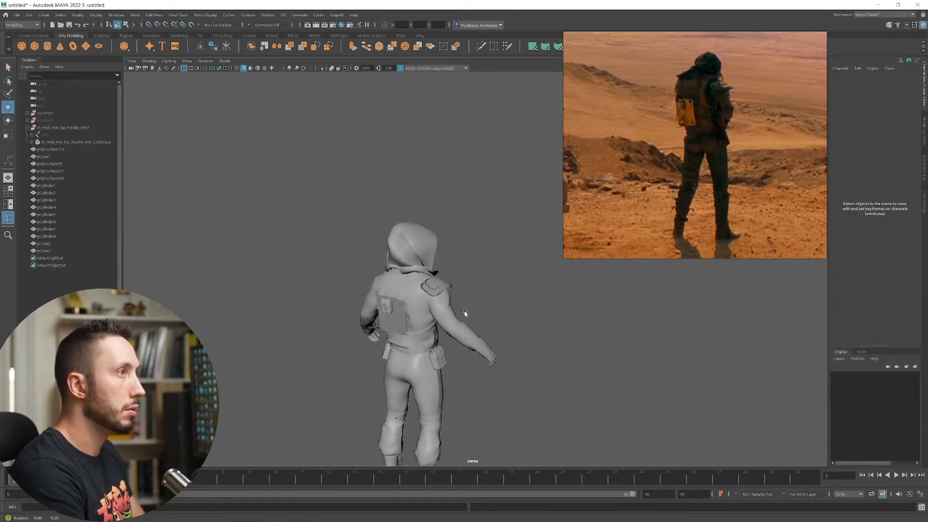
alt+right_drag(464, 315, 321, 257)
alt+drag(321, 258, 329, 258)
alt+right_drag(329, 258, 470, 391)
alt+drag(470, 391, 468, 375)
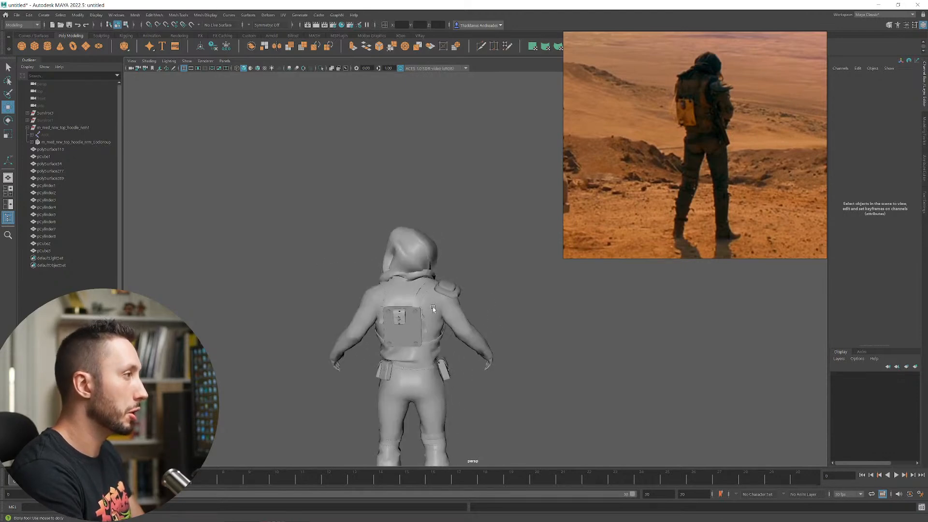
alt+right_drag(433, 307, 479, 319)
- Raise and tilt the smaller upper pad so it sits on the larger shoulder pad
click(408, 297)
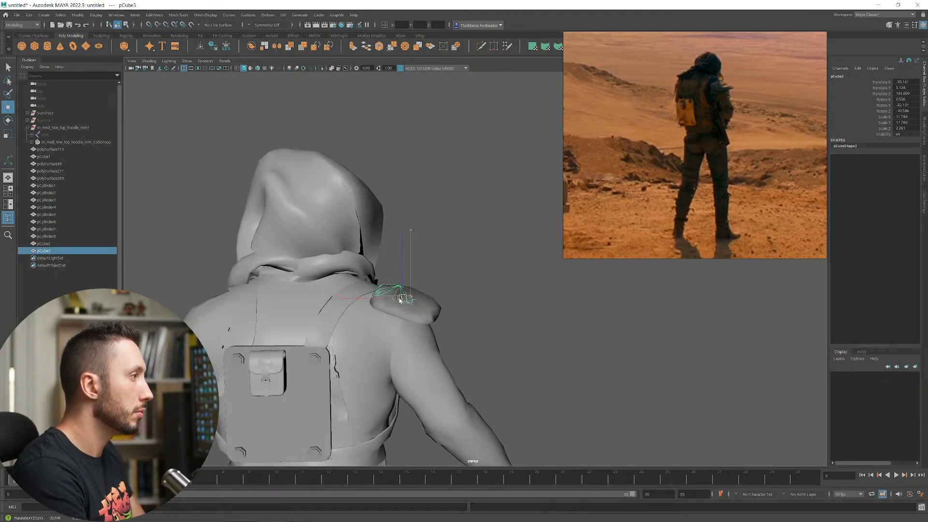
drag(400, 300, 398, 293)
key(e)
drag(441, 244, 433, 235)
key(w)
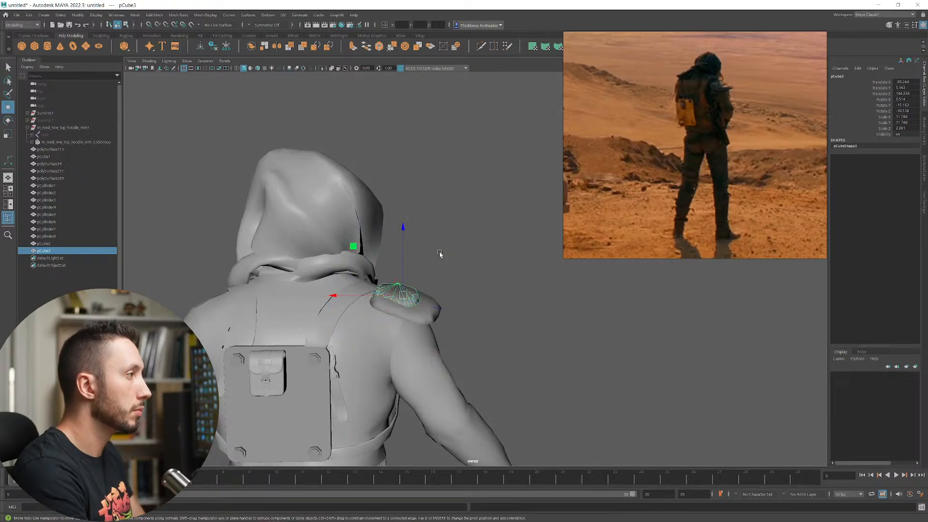
middle_drag(440, 253, 439, 251)
click(629, 370)
- Duplicate the strap piece beside the backpack, then move and rotate the copy onto the right shoulder pad
alt+right_drag(630, 371, 536, 382)
alt+drag(537, 382, 506, 405)
alt+right_drag(460, 276, 445, 430)
click(254, 383)
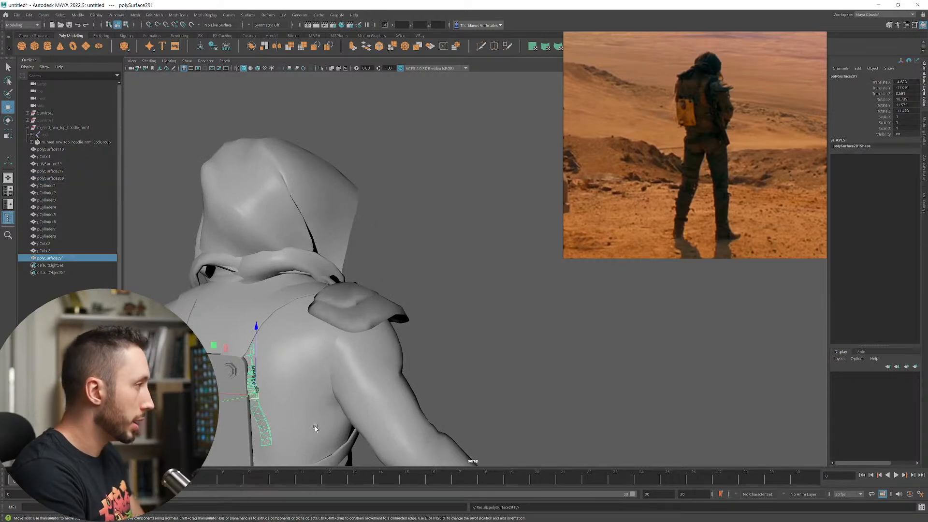
middle_drag(315, 425, 399, 331)
key(e)
drag(366, 305, 392, 229)
- Scale the strap copy to 0.547 and reposition and rotate it at the inner edge of the pad
key(r)
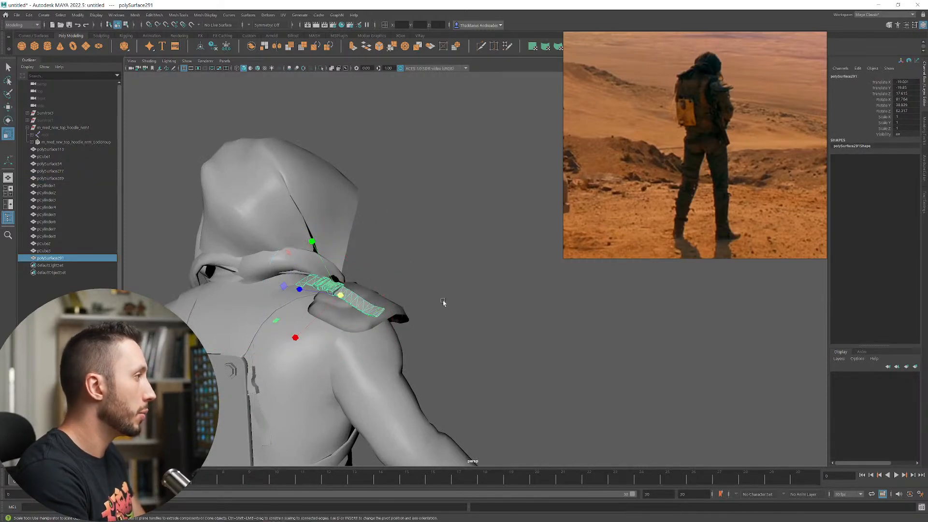
middle_drag(443, 300, 404, 301)
mouse_move(404, 301)
alt+mouse_down()
mouse_move(393, 308)
mouse_move(421, 304)
alt+mouse_up()
key(w)
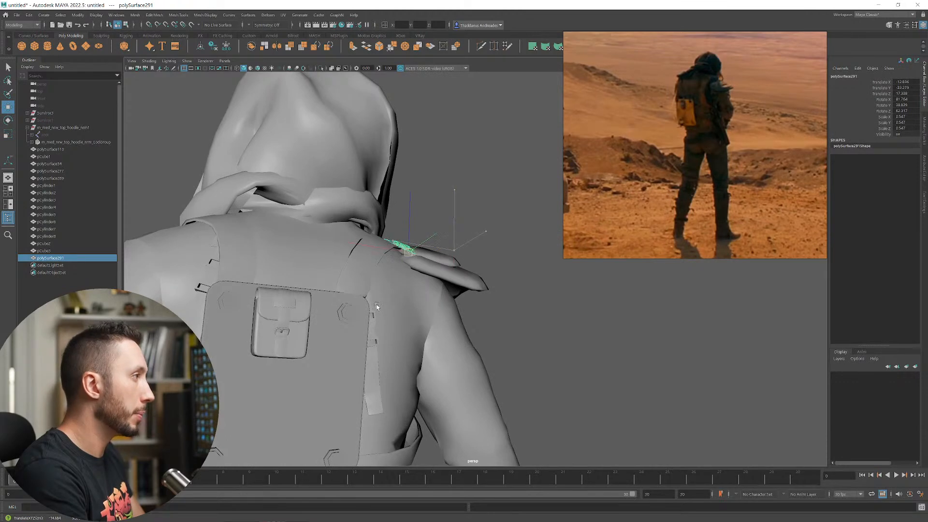
key(e)
drag(439, 242, 482, 282)
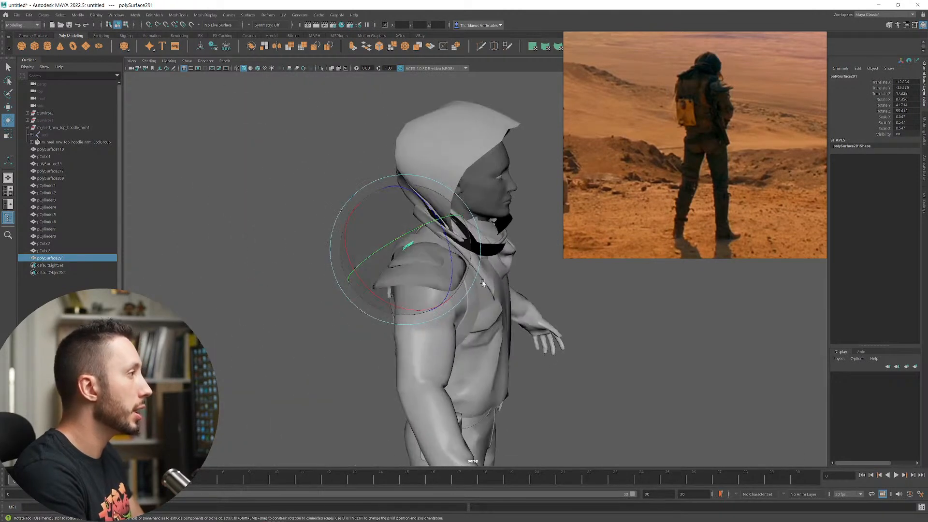
key(w)
middle_drag(483, 281, 464, 277)
- Refine the small strap's rotation and position so it joins the back of the shoulder pad
alt+drag(464, 276, 501, 278)
drag(271, 288, 294, 283)
key(w)
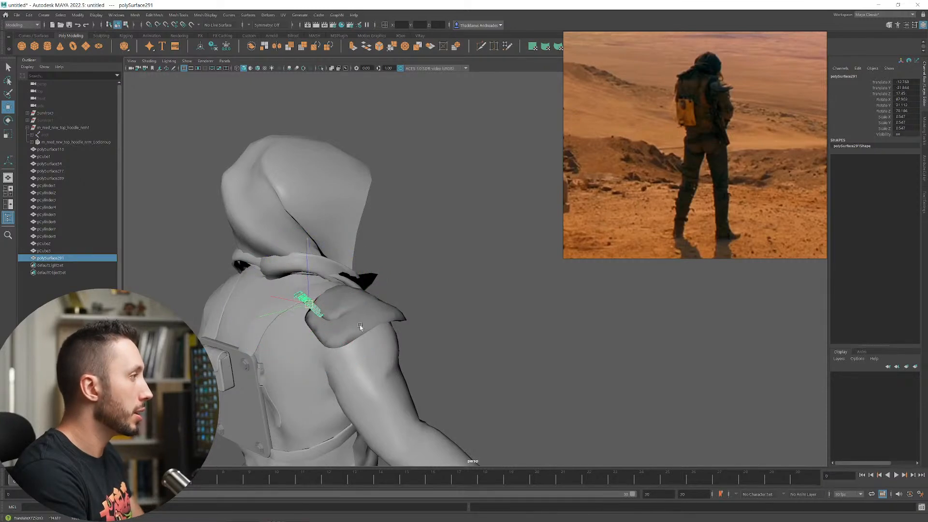
key(e)
drag(346, 325, 318, 340)
middle_drag(318, 340, 323, 341)
alt+drag(323, 341, 377, 343)
- Duplicate the small strap, move the copy toward the front of the pad and rotate it to fit
key(ctrl+d)
middle_drag(377, 344, 421, 330)
alt+drag(421, 330, 358, 325)
key(e)
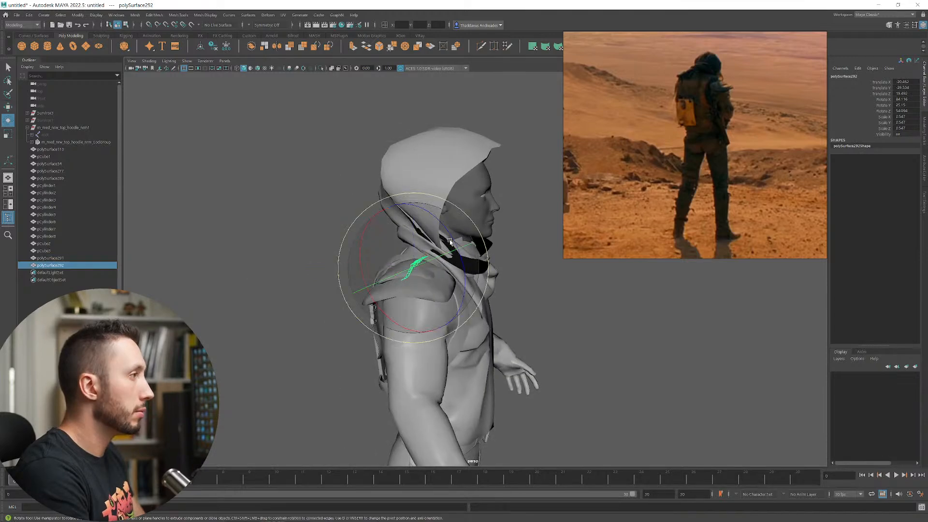
drag(428, 258, 449, 248)
alt+drag(484, 283, 464, 283)
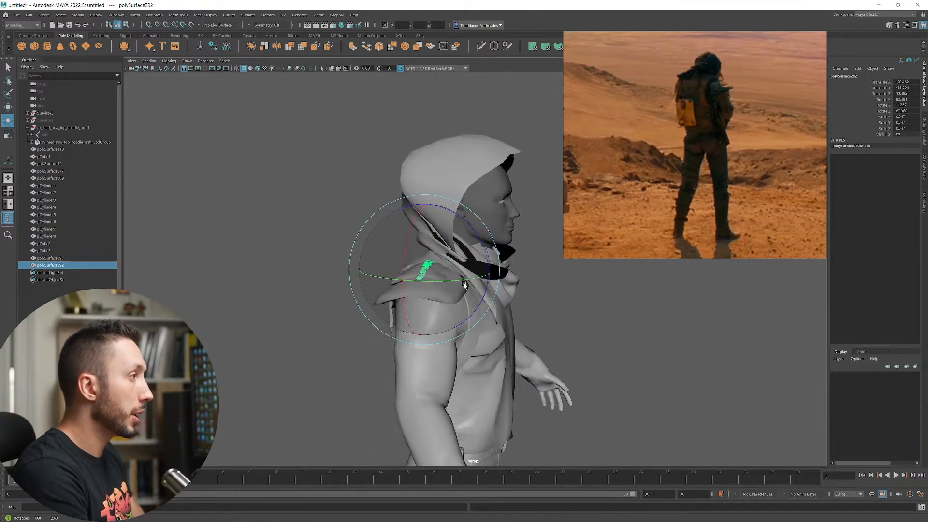
- Move and rotate the small strap piece so it sits against the front edge of the shoulder pad
key(w)
middle_drag(486, 292, 505, 294)
alt+drag(556, 290, 537, 321)
key(e)
key(w)
middle_drag(537, 321, 552, 331)
key(e)
drag(536, 317, 410, 211)
key(w)
middle_drag(464, 284, 465, 288)
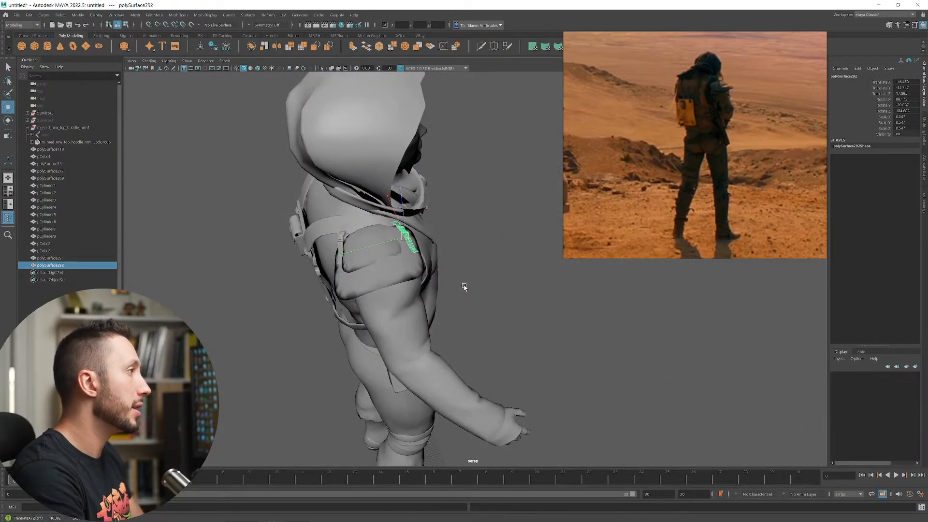
- Select both shoulder pad pieces from behind the character and move the reference image over the Outliner
alt+drag(489, 307, 433, 300)
right_click(433, 301)
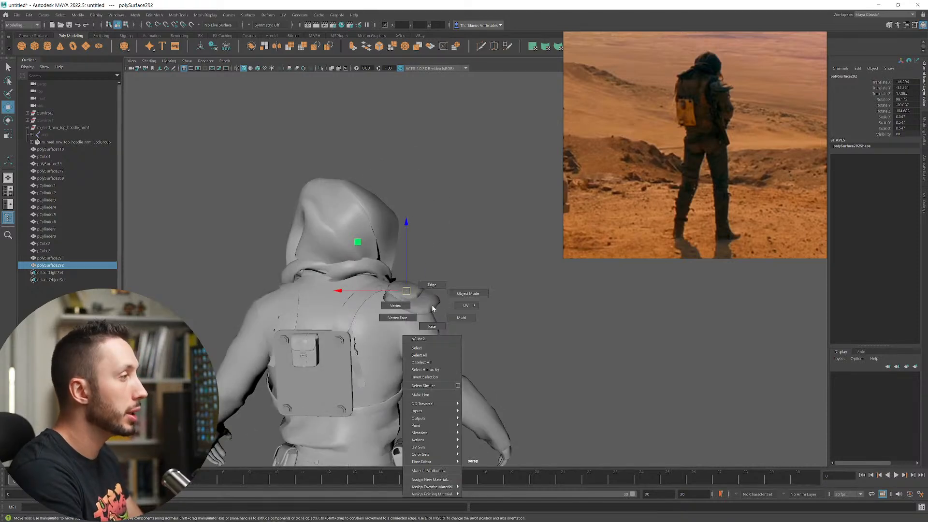
click(485, 300)
alt+drag(629, 382, 452, 330)
alt+right_drag(452, 329, 515, 406)
alt+middle_drag(471, 382, 513, 300)
click(422, 240)
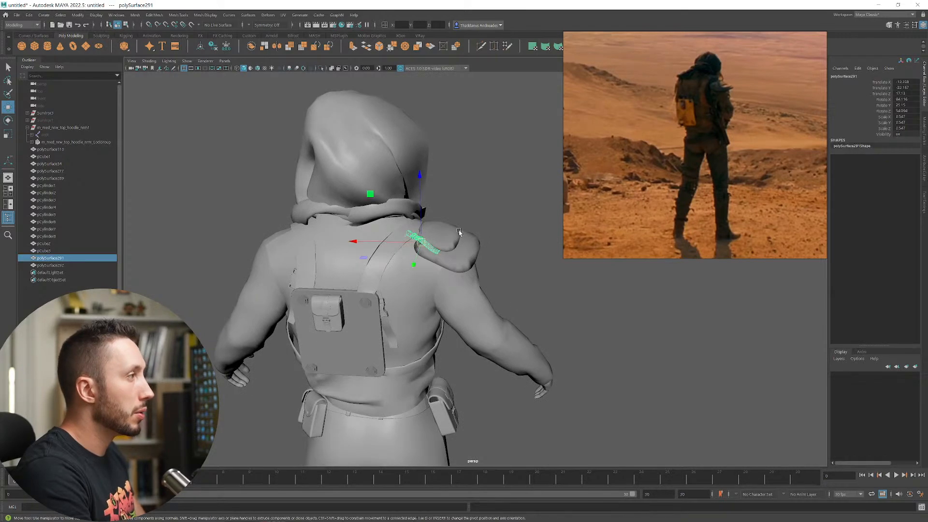
click(457, 229)
shift+click(465, 253)
drag(695, 103, 154, 151)
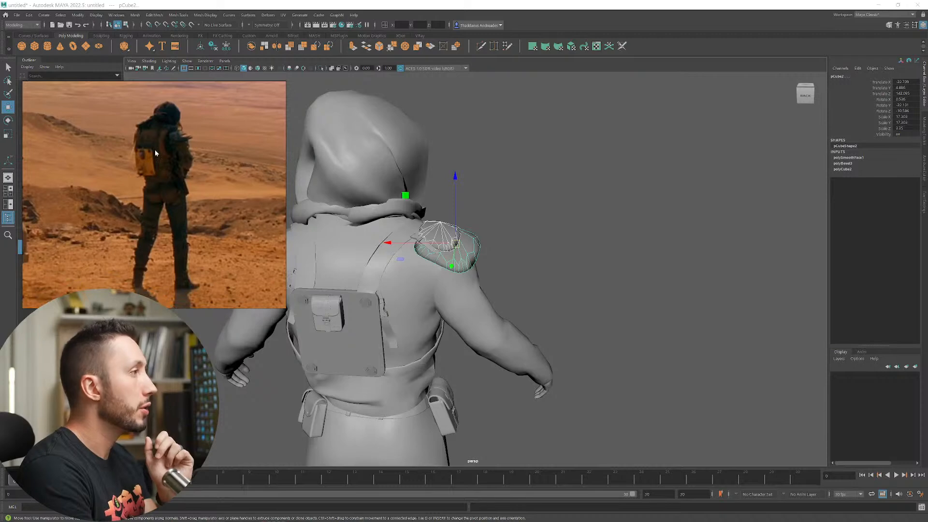
alt+right_drag(651, 322, 470, 262)
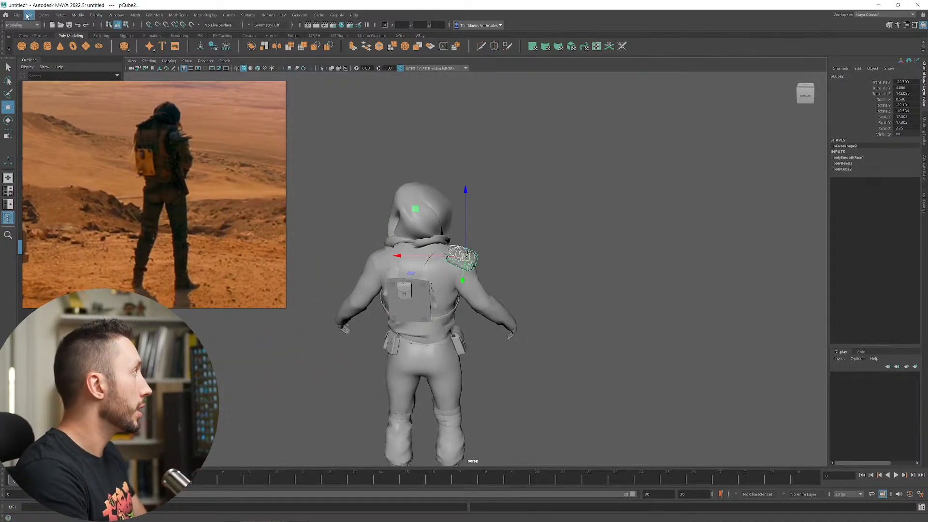
- Freeze the transformations of both shoulder pad pieces and delete the construction history
click(27, 16)
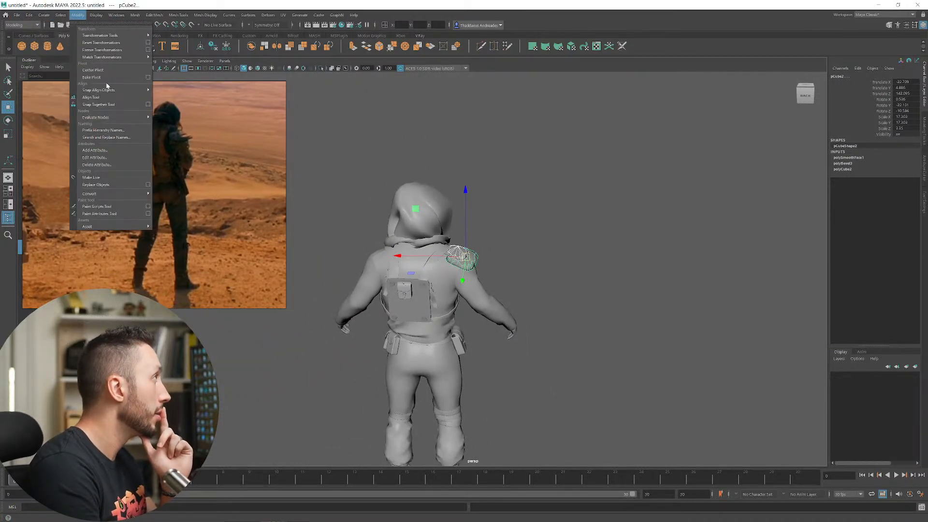
click(102, 50)
click(27, 15)
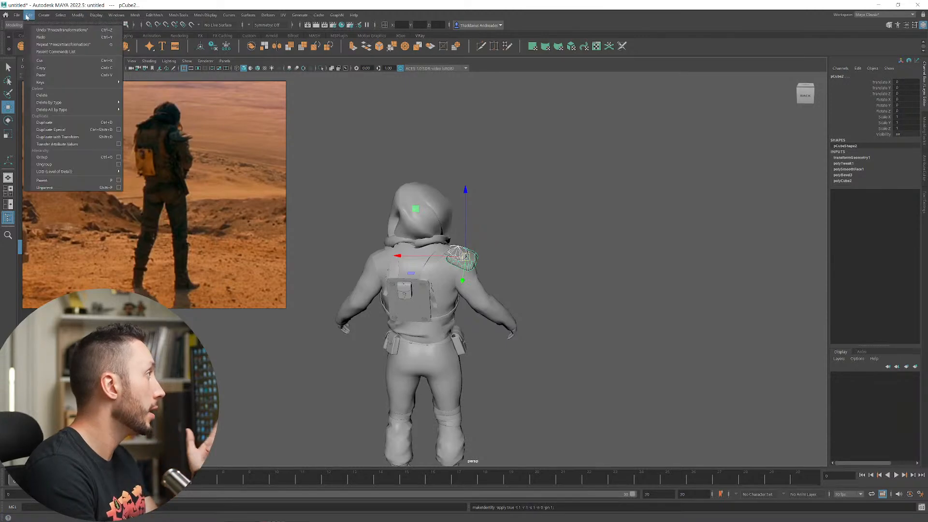
mouse_move(54, 110)
click(154, 110)
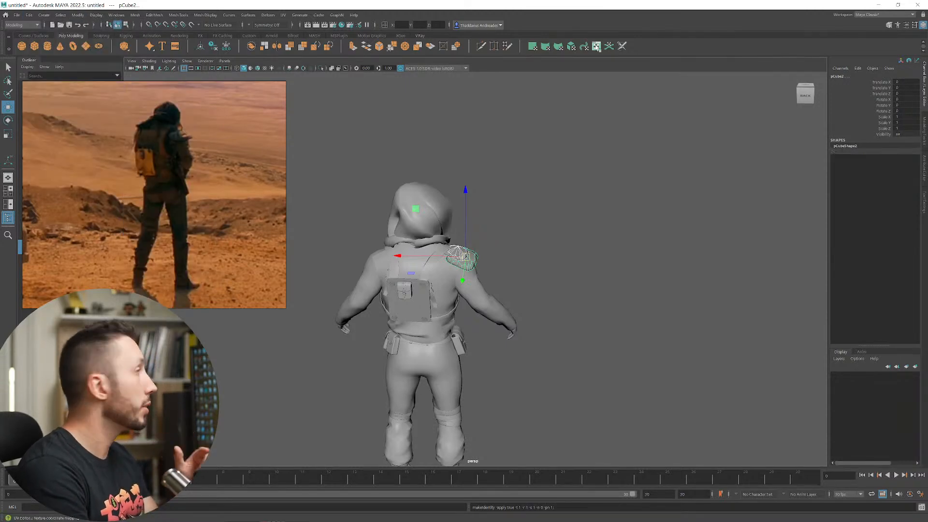
- Open the UV Editor with the UV Toolkit beside it and try an automatic UV projection on the shoulder pad
click(596, 46)
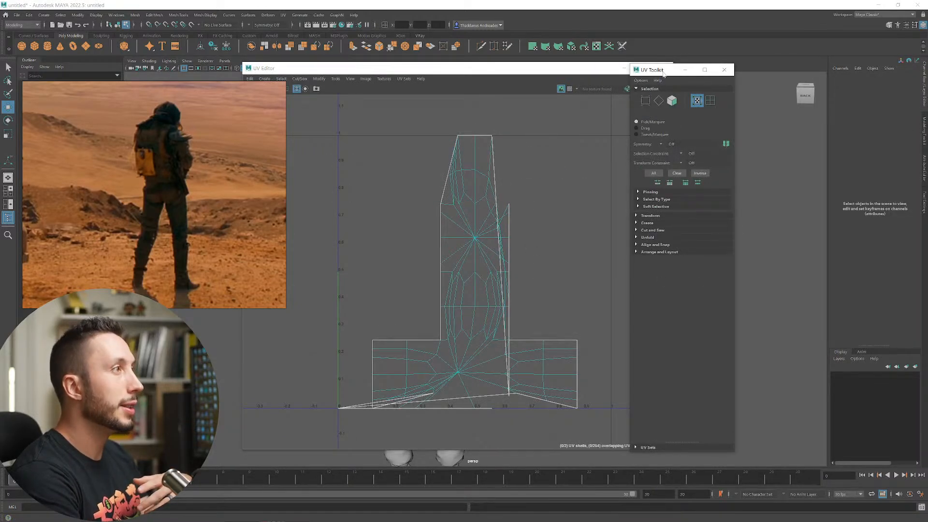
drag(664, 71, 765, 70)
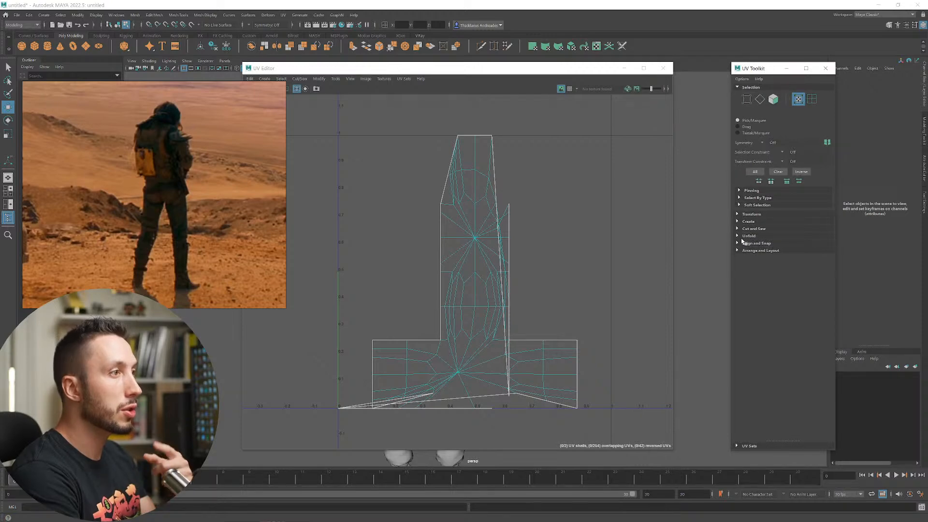
click(738, 222)
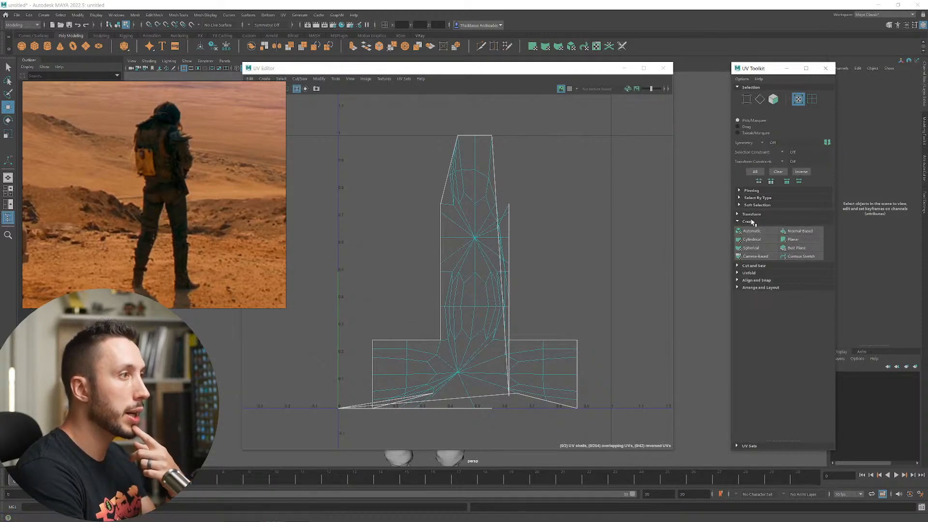
click(758, 232)
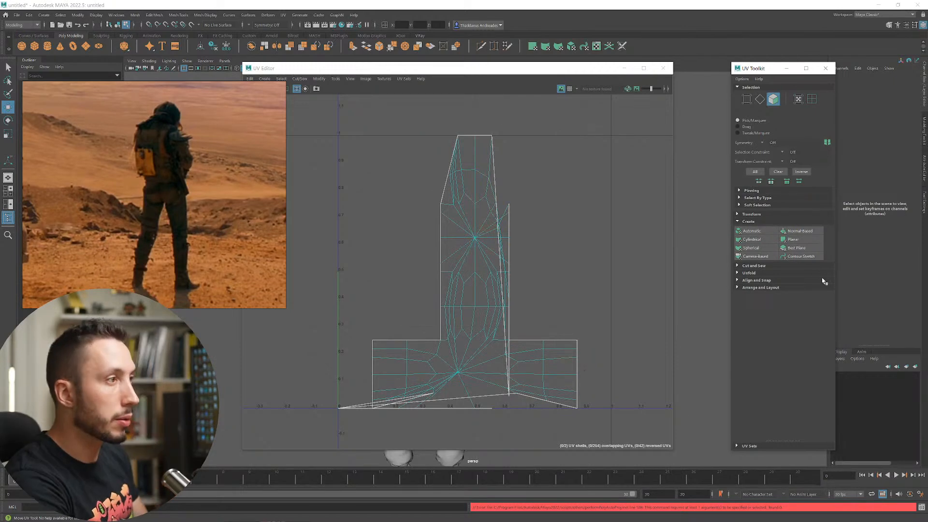
drag(501, 74, 572, 82)
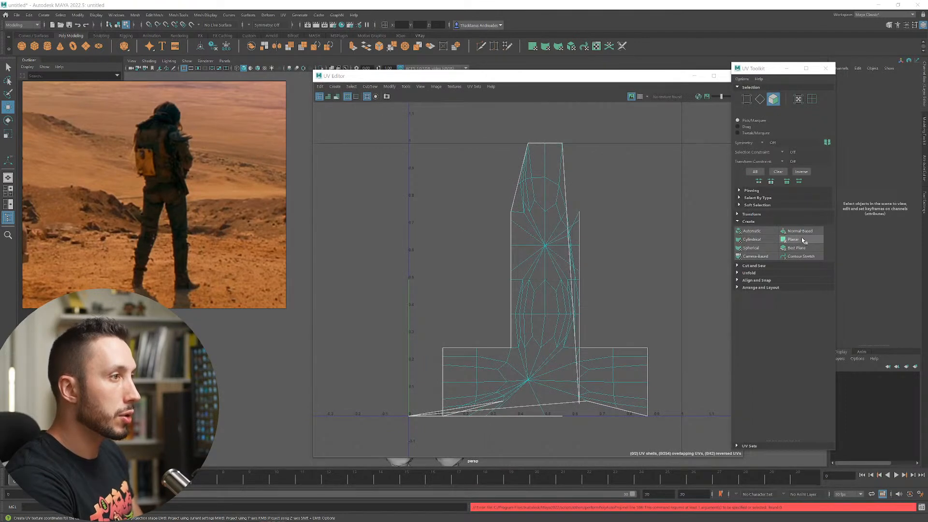
- Open the planar mapping options and place the dialog over the UV layout
shift+click(793, 239)
drag(619, 213, 549, 118)
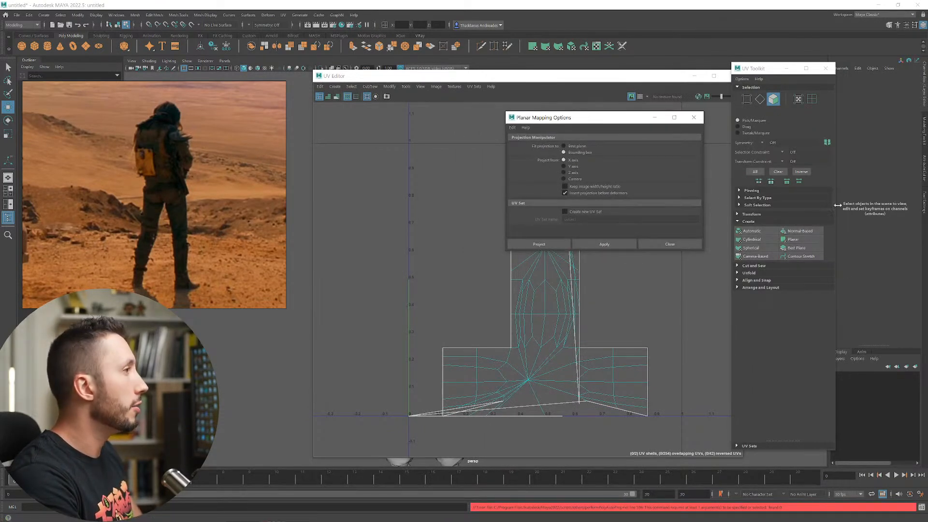
- Search the Plug-in Manager for the Unfold3D plug-in, check whether it is loaded, and close the manager
click(115, 15)
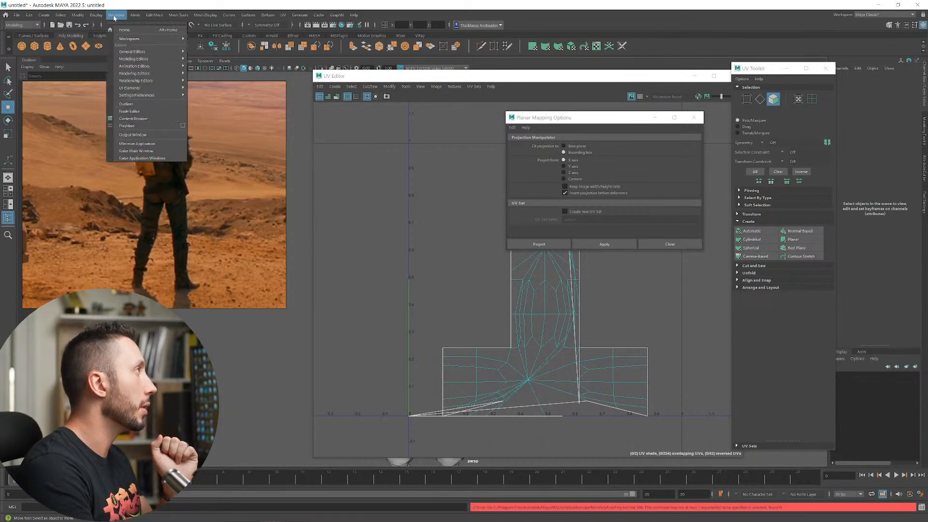
mouse_move(182, 95)
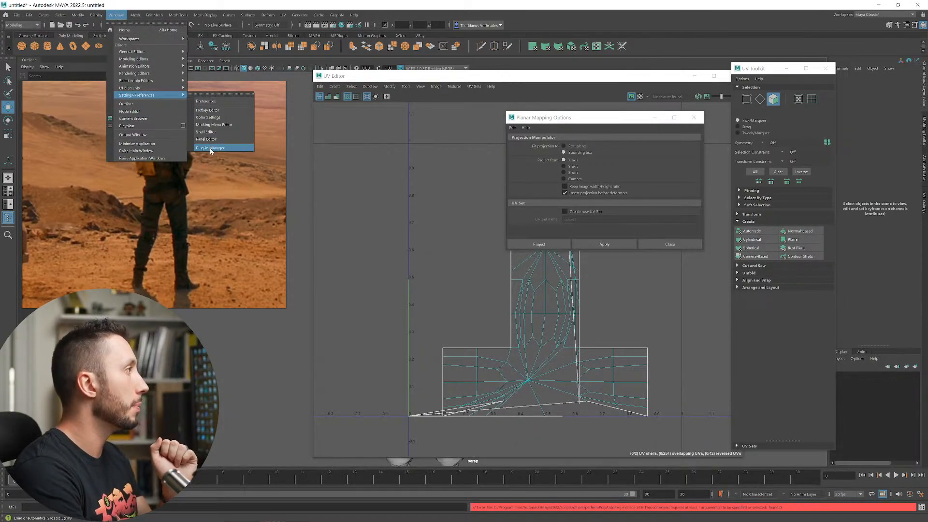
click(213, 146)
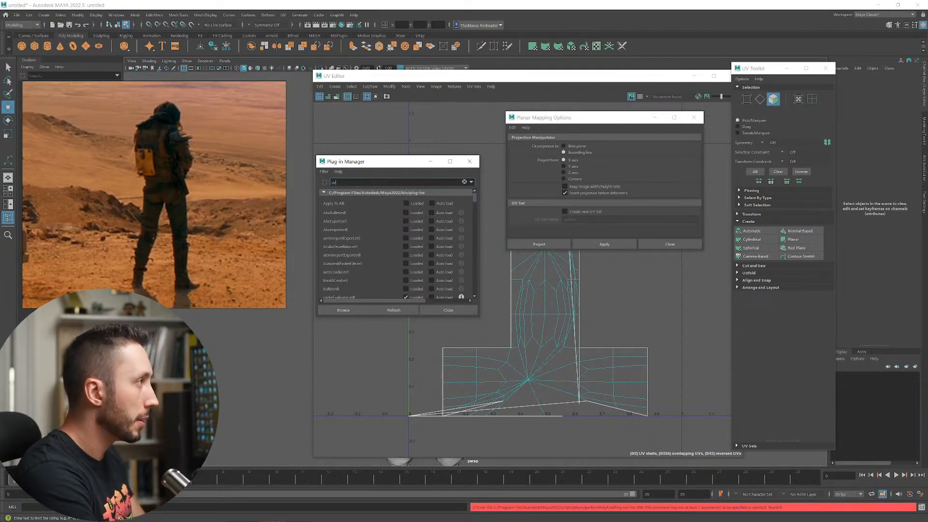
key(Return)
key(BackSpace)
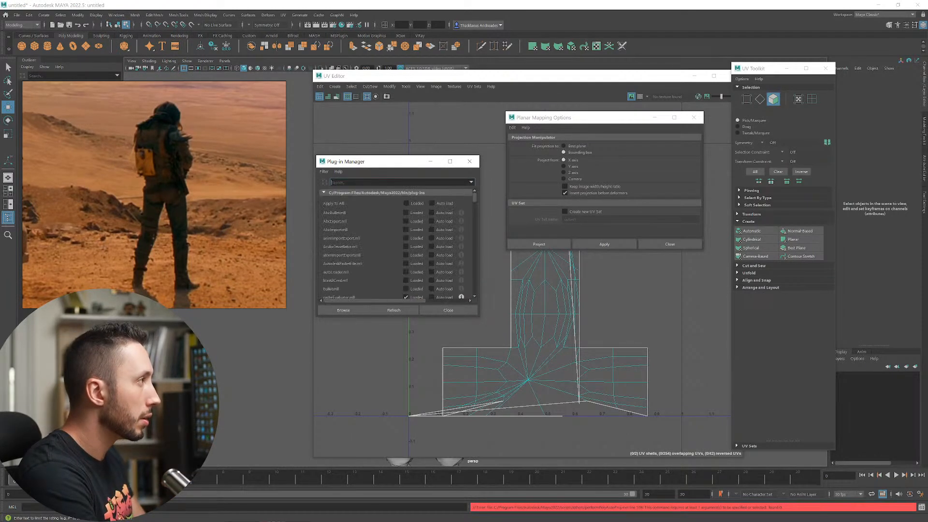
text(uv)
key(Return)
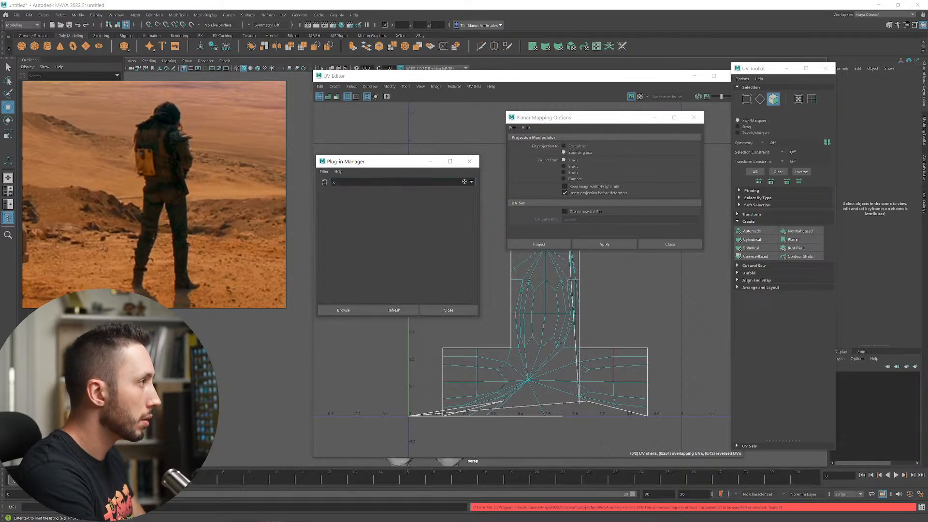
key(BackSpace)
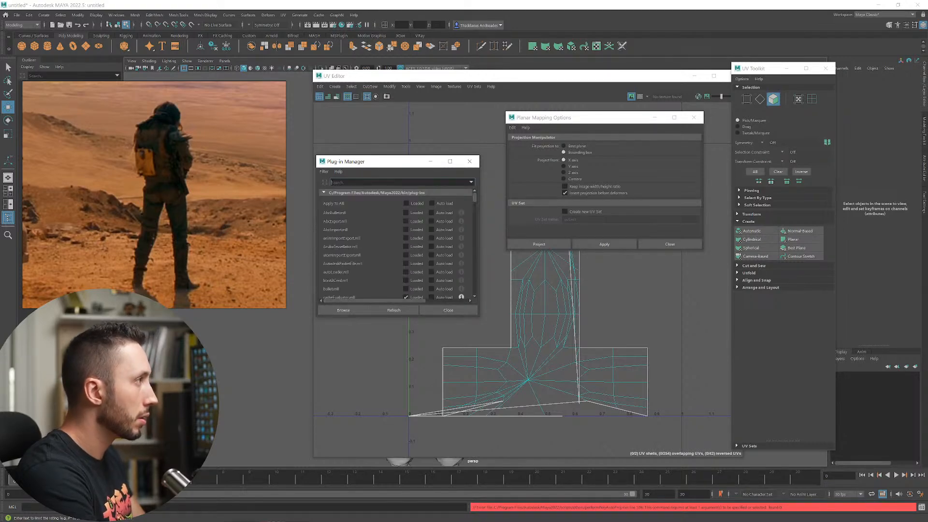
key(Return)
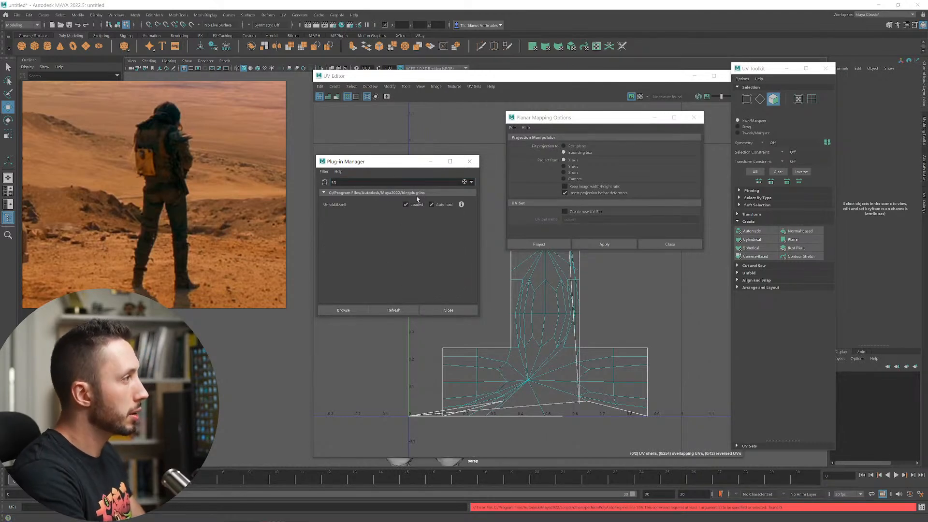
click(473, 163)
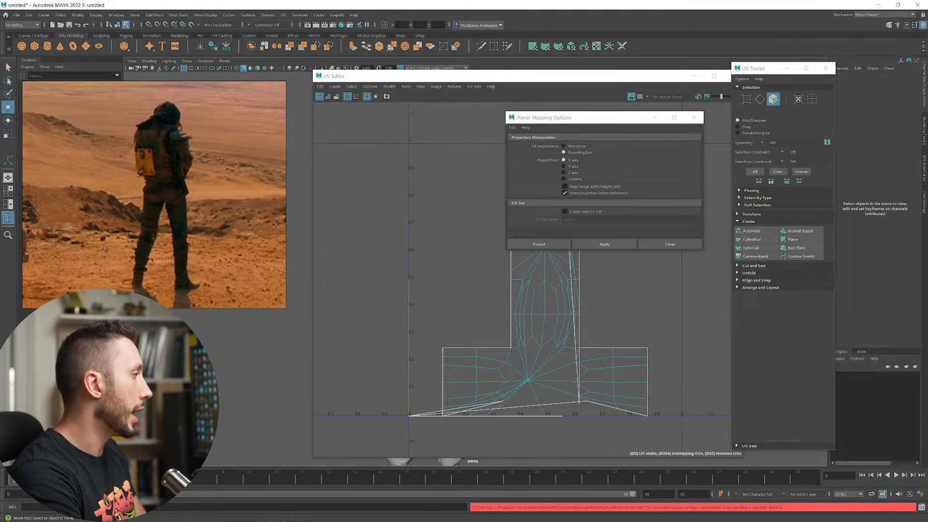
- Try a planar UV projection from the Z axis on the shoulder pad
click(566, 168)
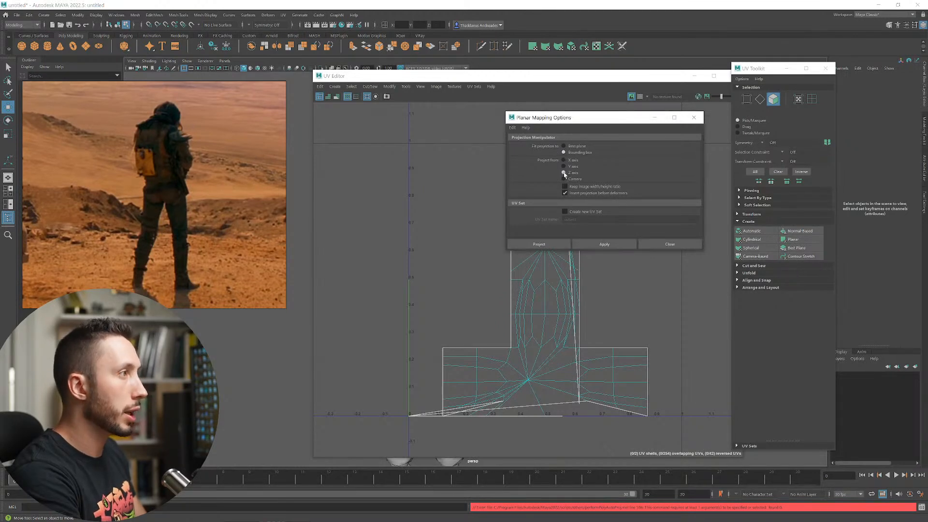
click(539, 244)
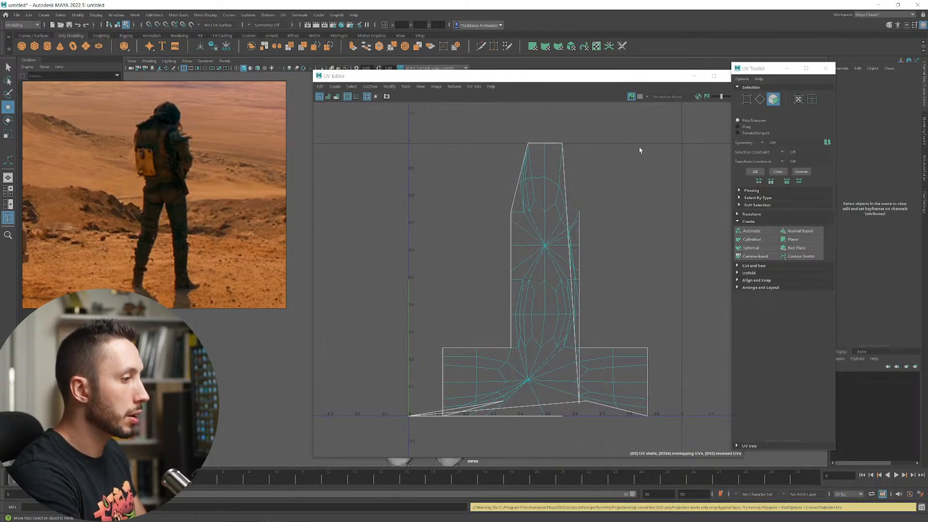
- Reselect both shoulder pad pieces in object mode and apply an automatic UV projection to them
drag(582, 76, 653, 322)
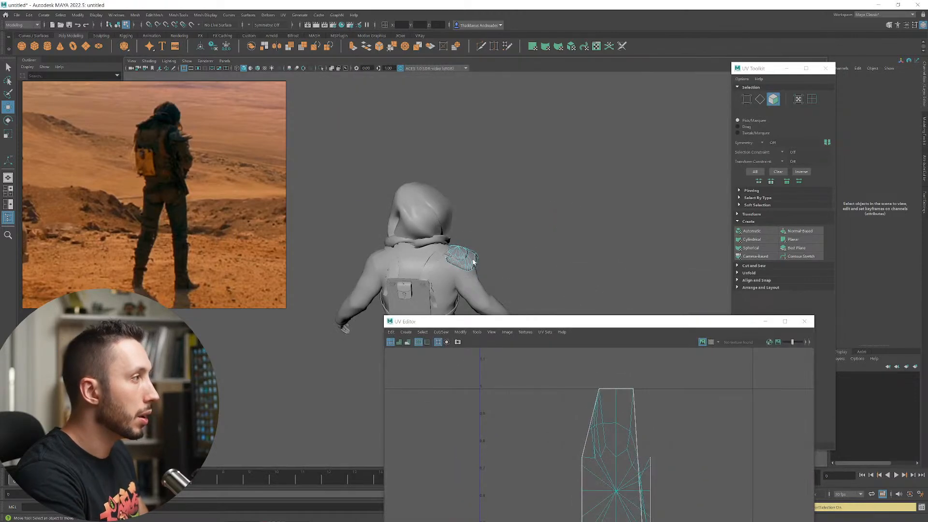
right_drag(471, 260, 509, 242)
key(f)
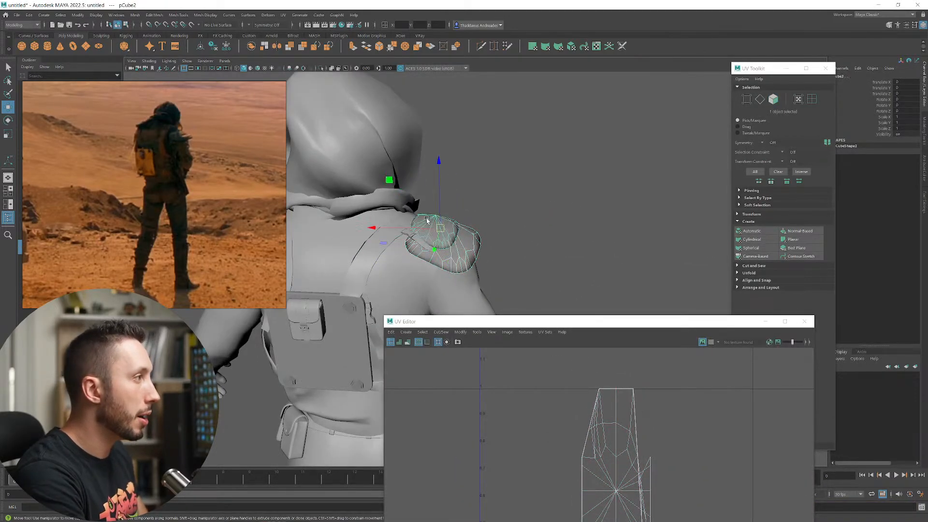
drag(503, 322, 368, 86)
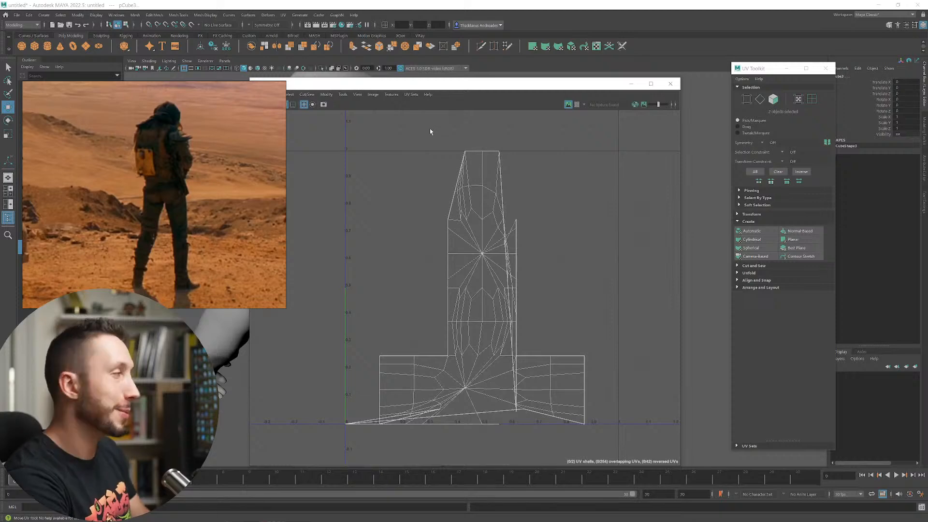
click(766, 233)
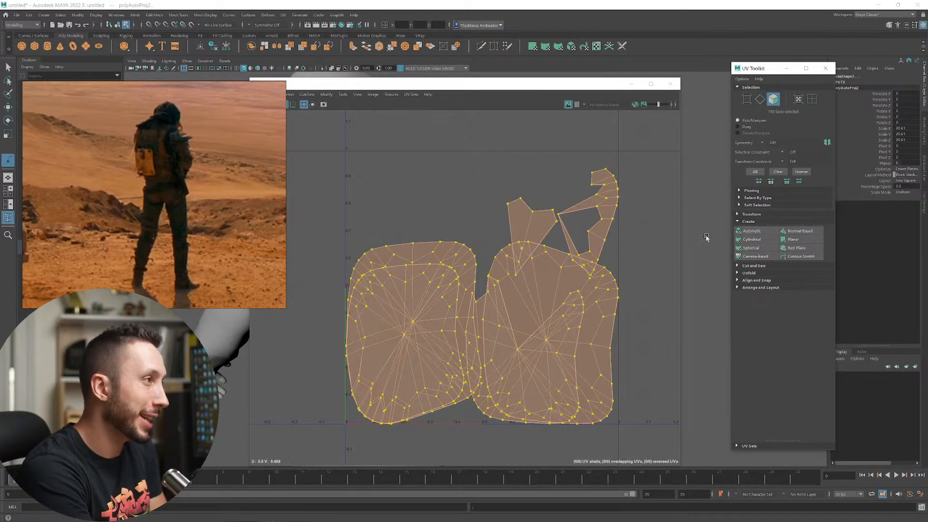
- Inspect the projected shoulder pad in the viewport and close the UV Editor
drag(539, 84, 665, 330)
mouse_move(514, 248)
alt+mouse_down()
mouse_move(488, 237)
mouse_move(484, 252)
mouse_move(470, 242)
mouse_move(497, 225)
mouse_move(502, 236)
alt+mouse_up()
click(702, 350)
drag(563, 331, 473, 115)
click(704, 114)
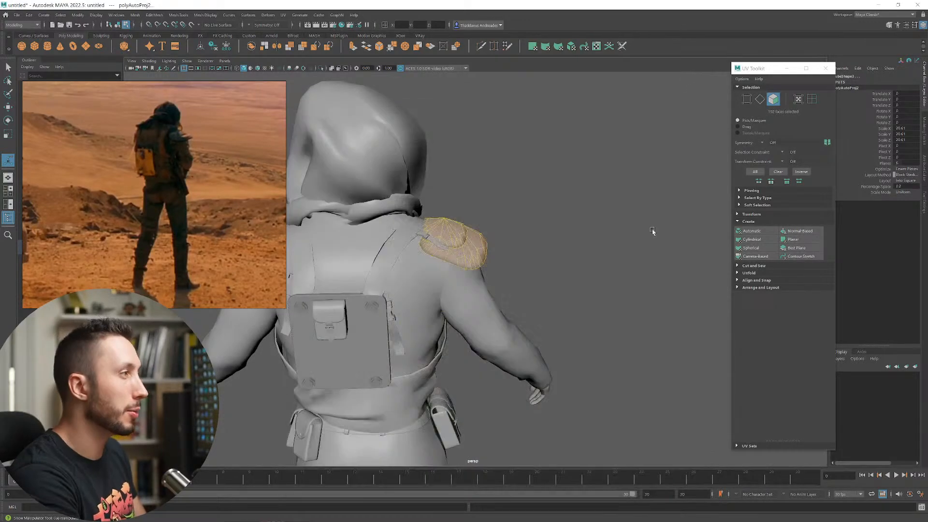
- Select the square plate on the character's back in object mode
alt+middle_drag(506, 261, 543, 215)
scroll(483, 263, up, 4)
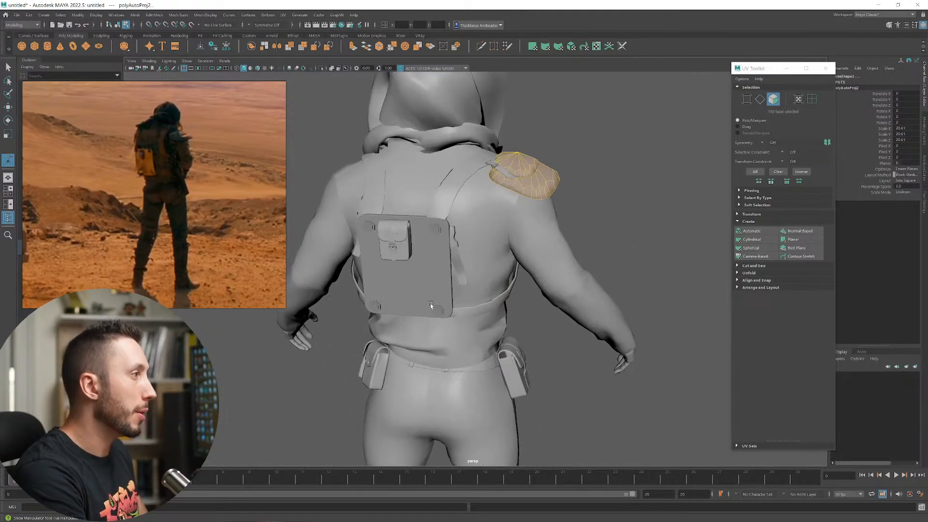
click(429, 301)
alt+drag(380, 269, 433, 242)
alt+right_drag(433, 242, 450, 239)
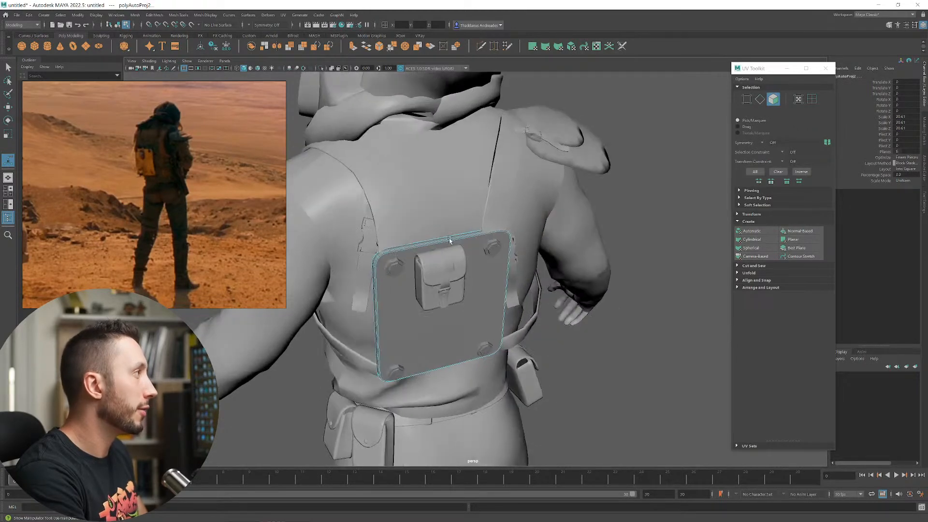
alt+drag(553, 224, 548, 205)
key(q)
right_drag(425, 306, 462, 293)
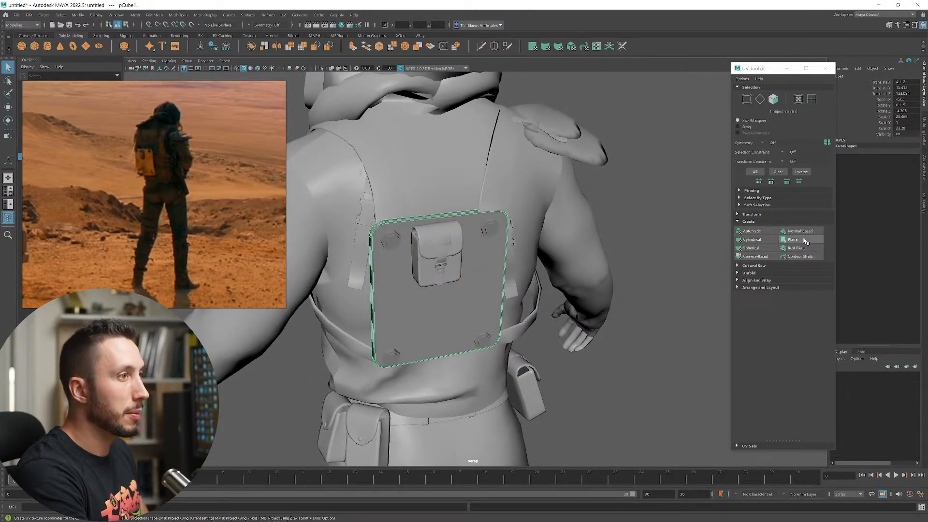
- Try an automatic UV projection on the back plate and undo it
click(753, 231)
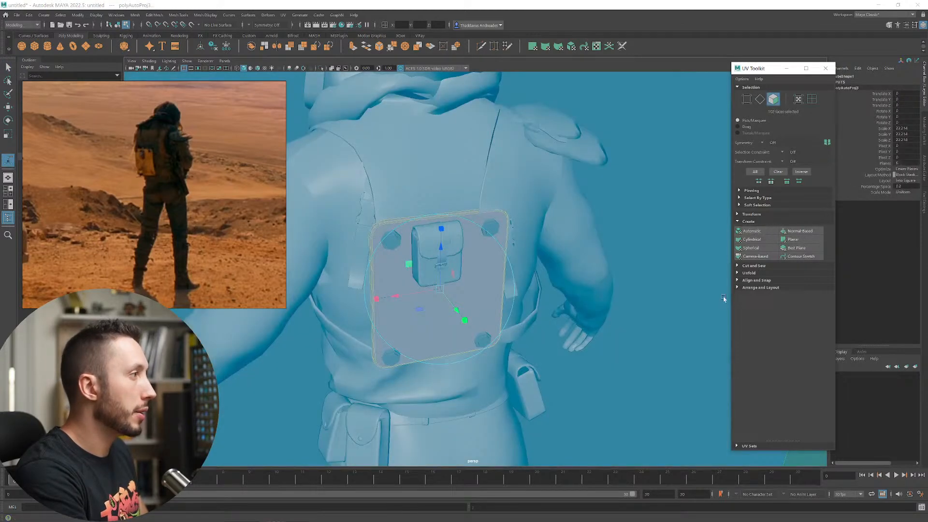
key(ctrl+z)
- Freeze the transformations of the back plate
key(w)
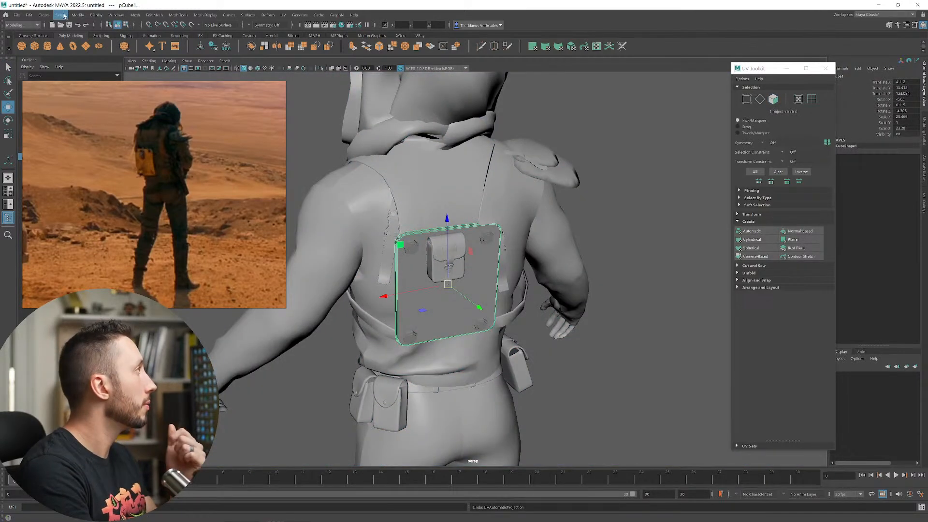
click(78, 15)
click(102, 50)
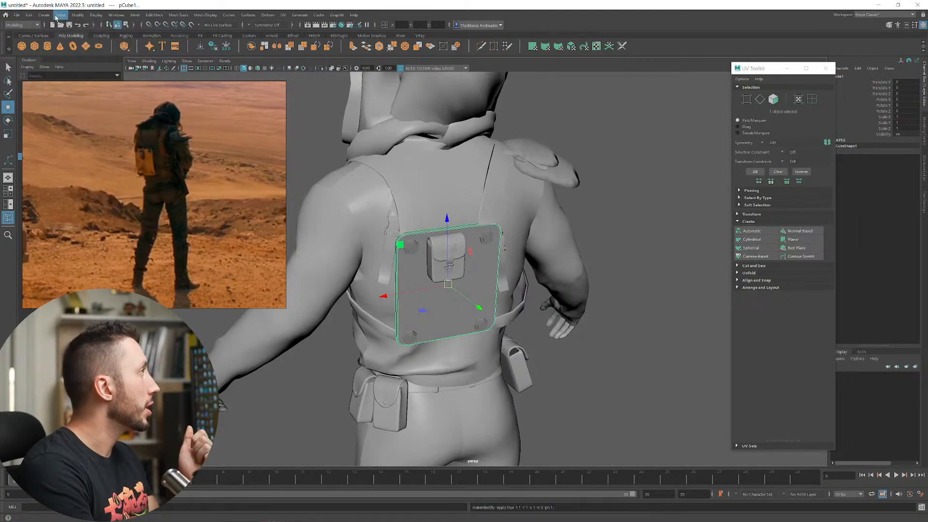
- Delete the construction history of the back plate
click(28, 16)
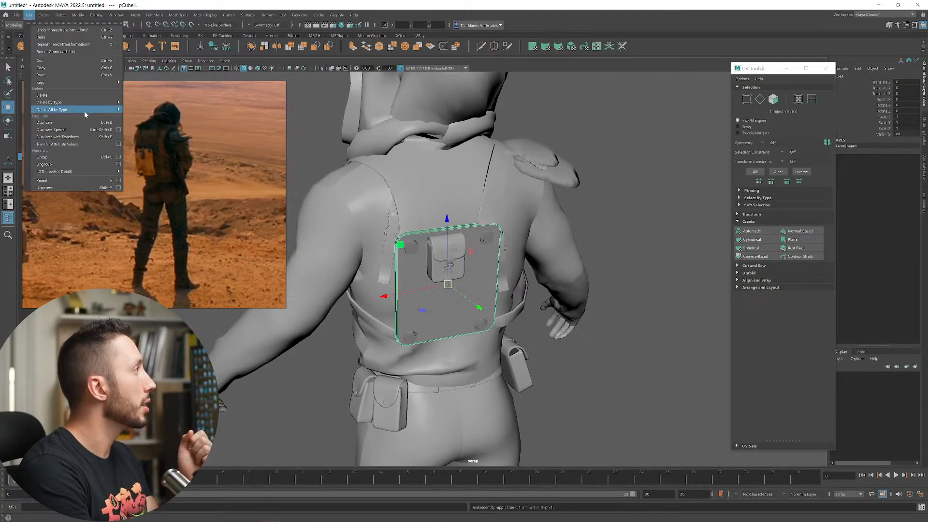
mouse_move(85, 110)
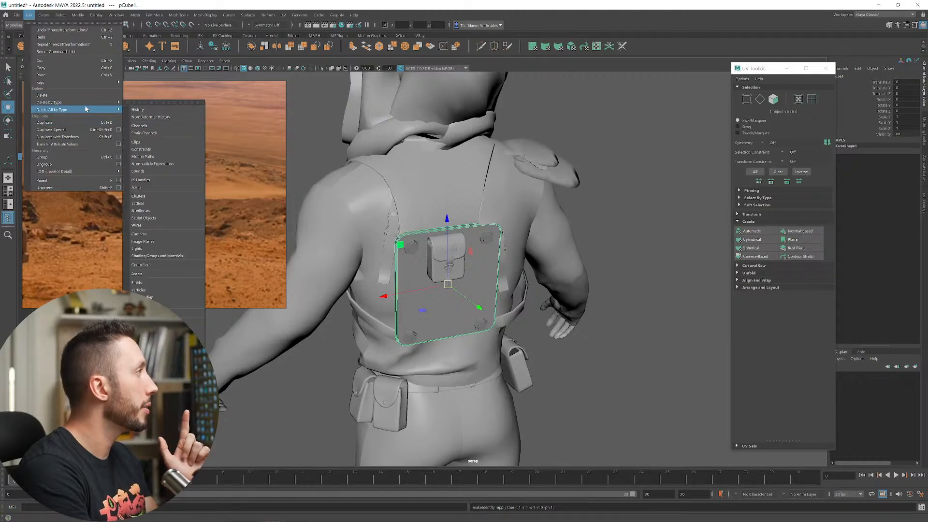
mouse_move(111, 103)
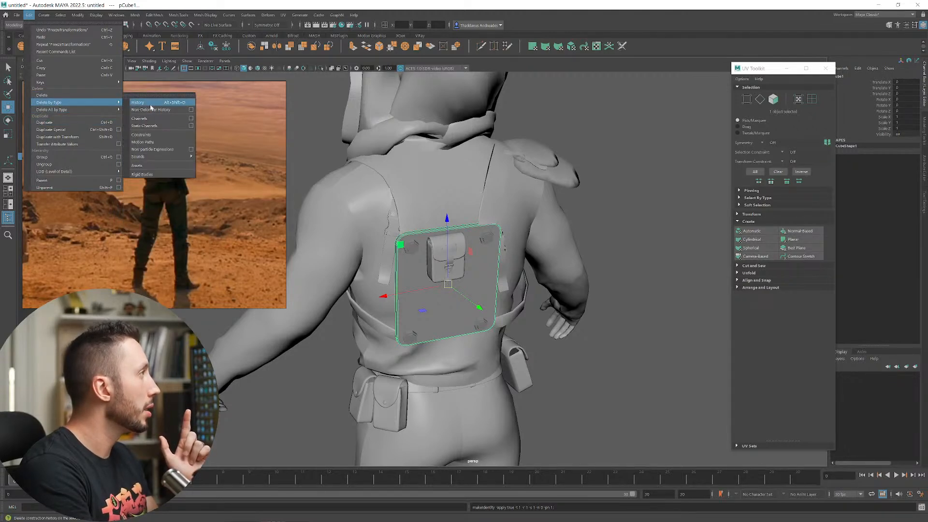
click(151, 103)
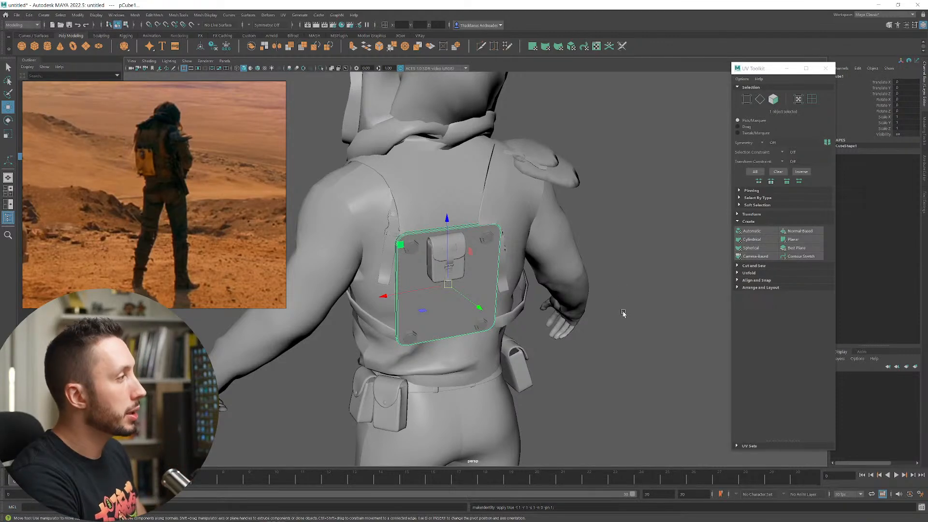
alt+drag(624, 313, 612, 298)
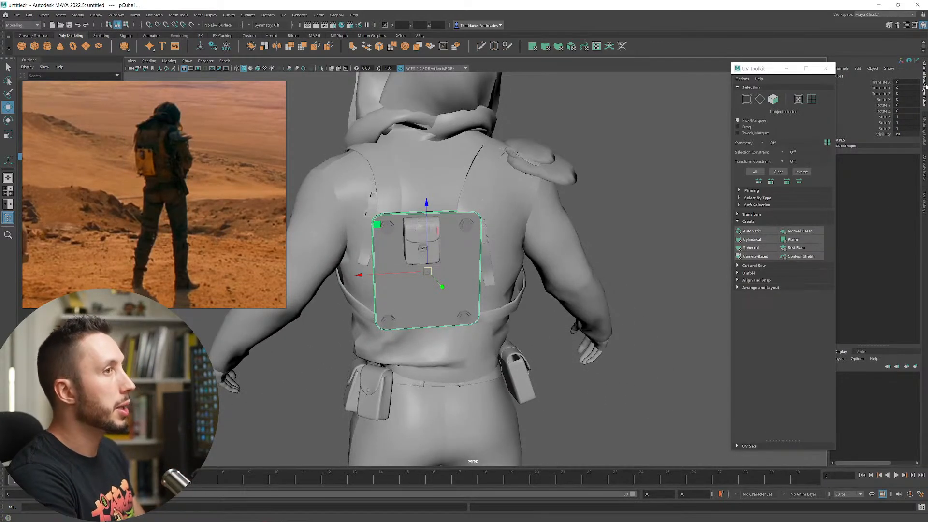
- Open the UV Editor and arrange it with the UV Toolkit so the back plate and its UV layout are both visible
drag(816, 78, 785, 78)
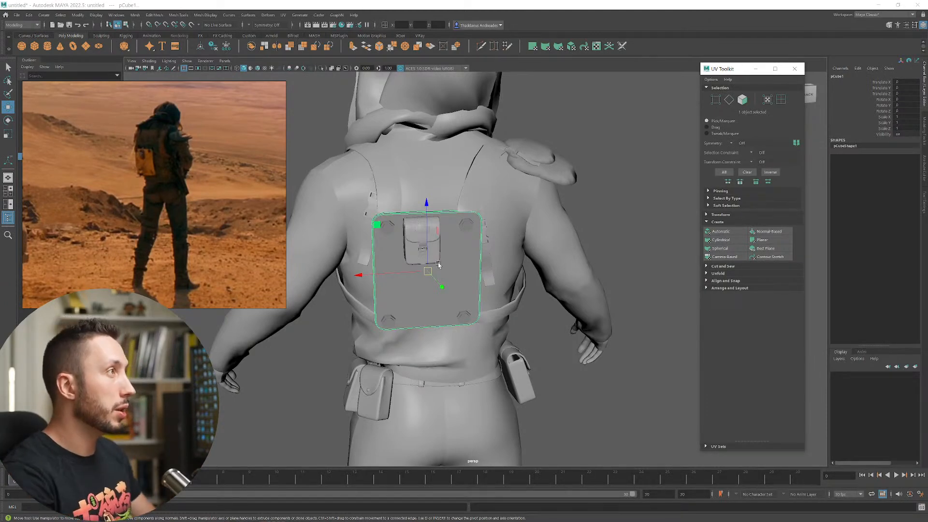
click(597, 47)
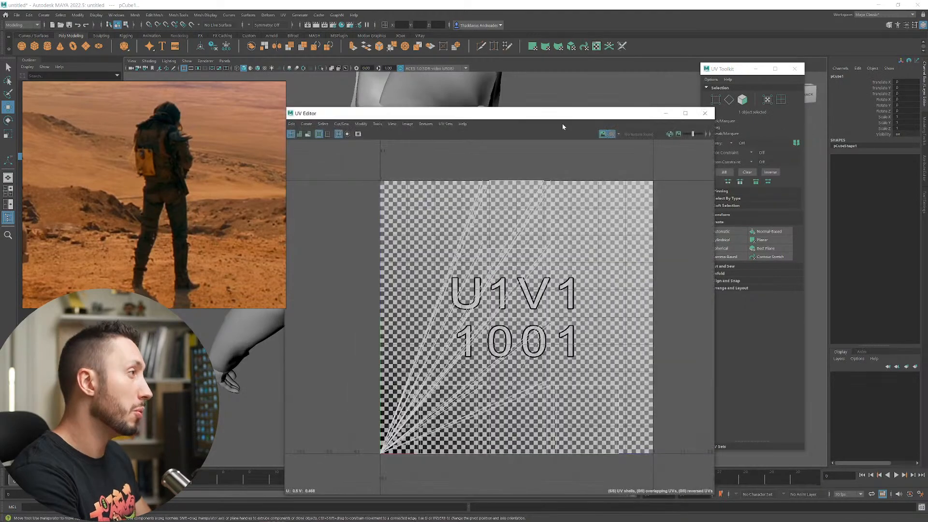
drag(545, 120, 782, 231)
scroll(414, 252, up, 3)
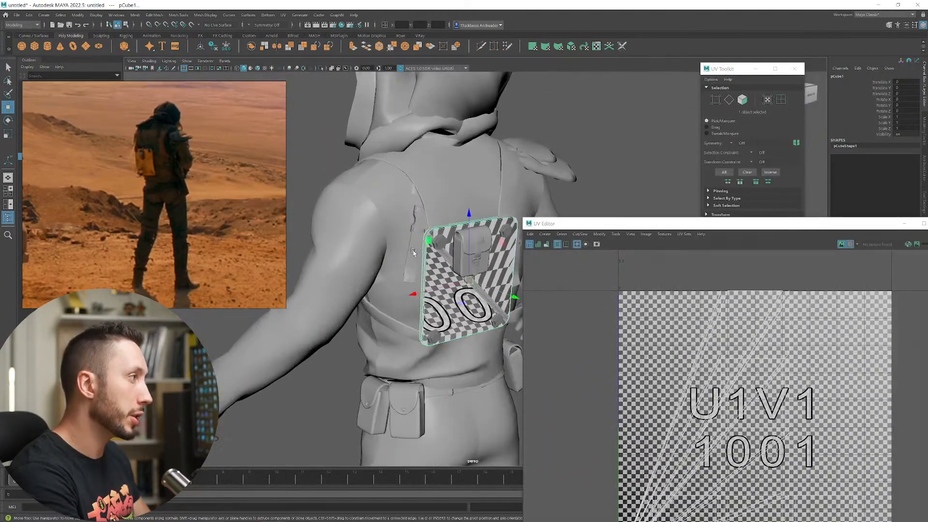
drag(524, 218, 746, 246)
drag(808, 253, 565, 119)
alt+middle_drag(378, 195, 347, 191)
alt+middle_drag(407, 230, 346, 230)
drag(611, 119, 595, 103)
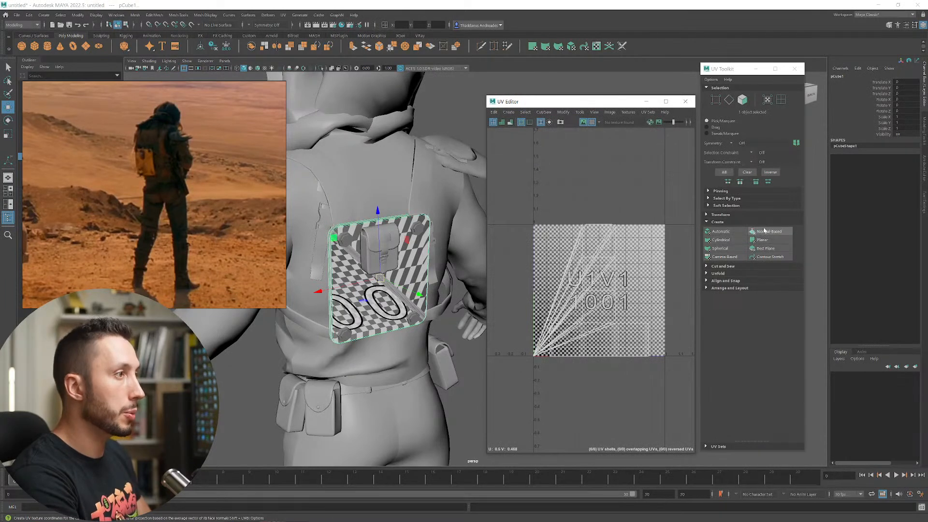
- Apply an automatic UV projection to the back plate and inspect the checker pattern on it
click(735, 231)
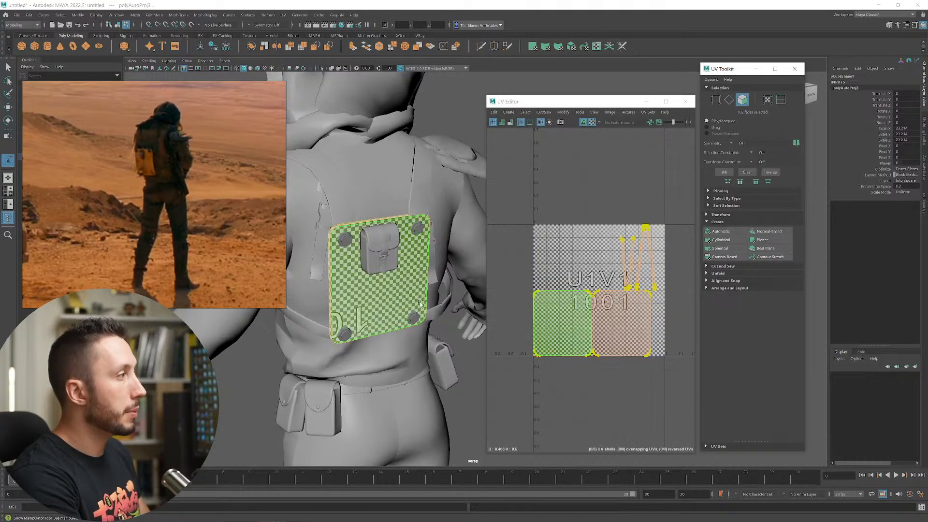
alt+drag(419, 283, 383, 280)
alt+middle_drag(413, 289, 448, 334)
alt+drag(448, 334, 449, 334)
alt+right_drag(449, 334, 487, 373)
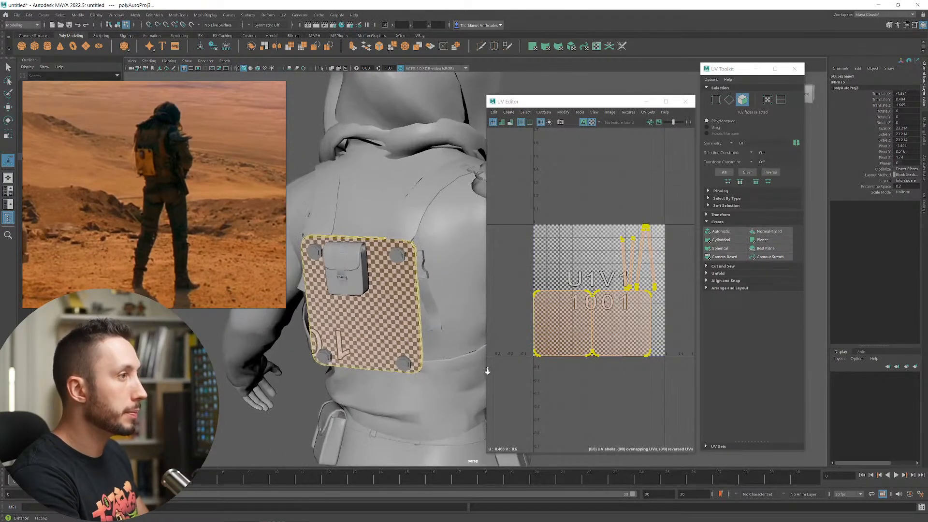
alt+drag(487, 373, 435, 323)
- Select the four corner bolts of the back plate in object mode and apply an automatic UV projection to them
click(423, 264)
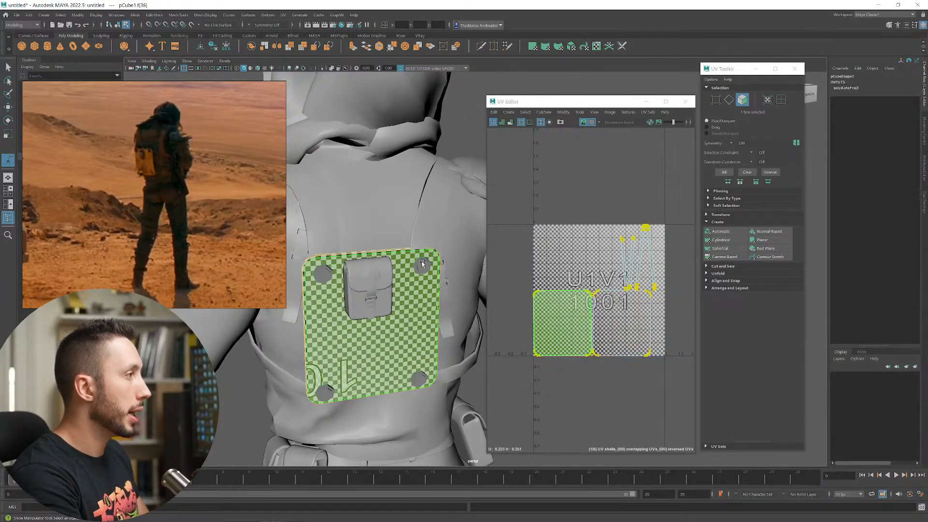
right_drag(414, 266, 437, 252)
click(415, 267)
click(423, 261)
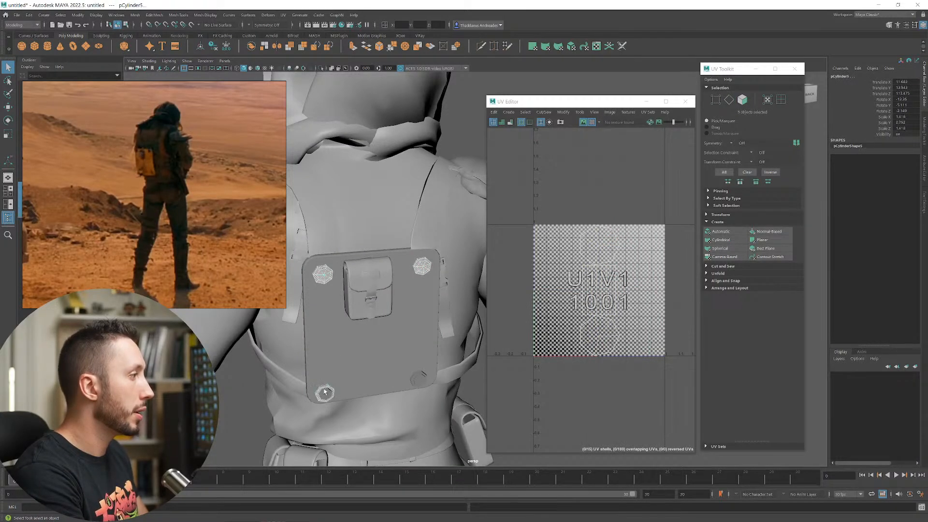
click(721, 231)
- Select the character's hood and switch it to object mode
alt+drag(435, 315, 406, 310)
alt+middle_drag(406, 310, 395, 374)
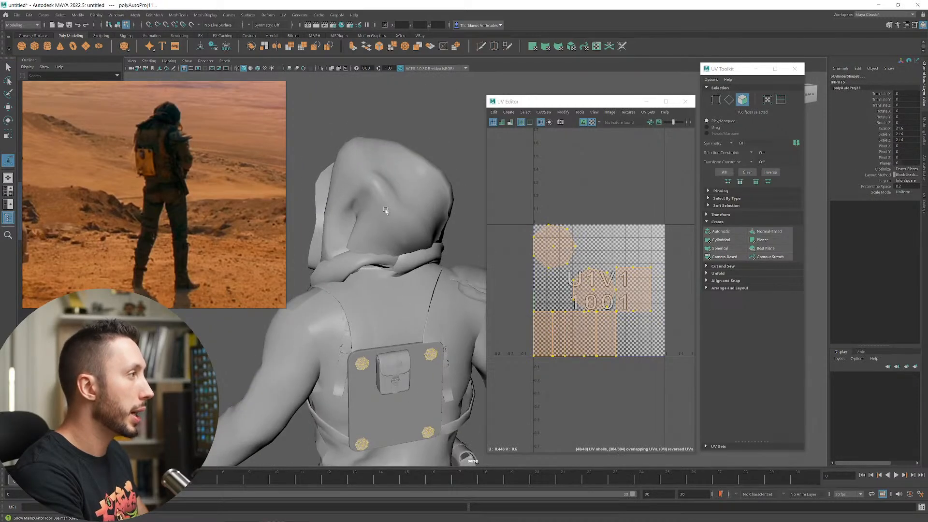
double_click(385, 210)
alt+drag(411, 236, 402, 263)
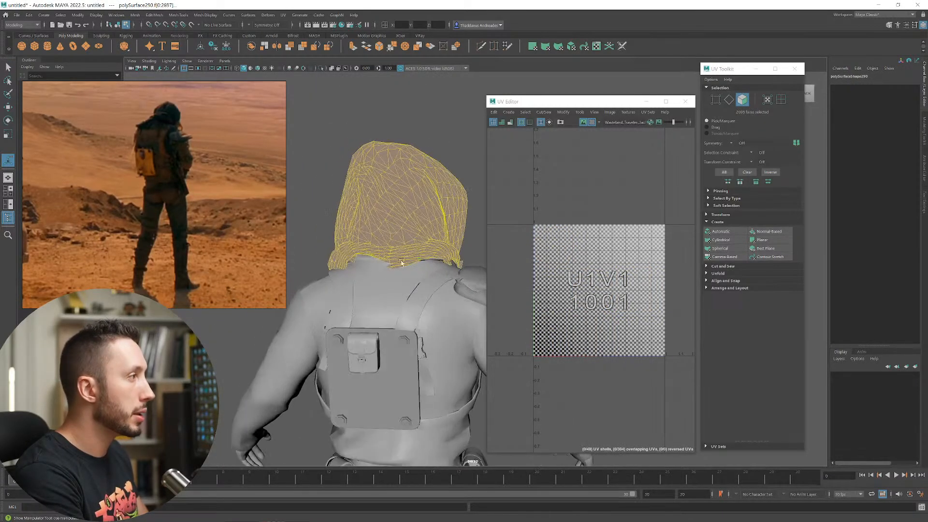
click(377, 263)
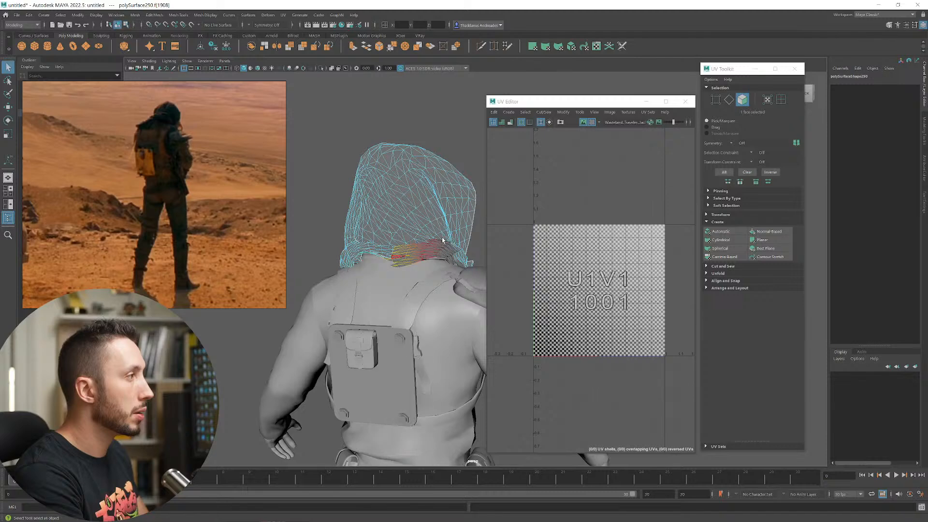
key(F8)
- Inspect the hood from the front, check the scarf's UVs, and reselect the hood
alt+drag(400, 264, 392, 274)
alt+middle_drag(449, 256, 382, 295)
alt+drag(381, 294, 309, 296)
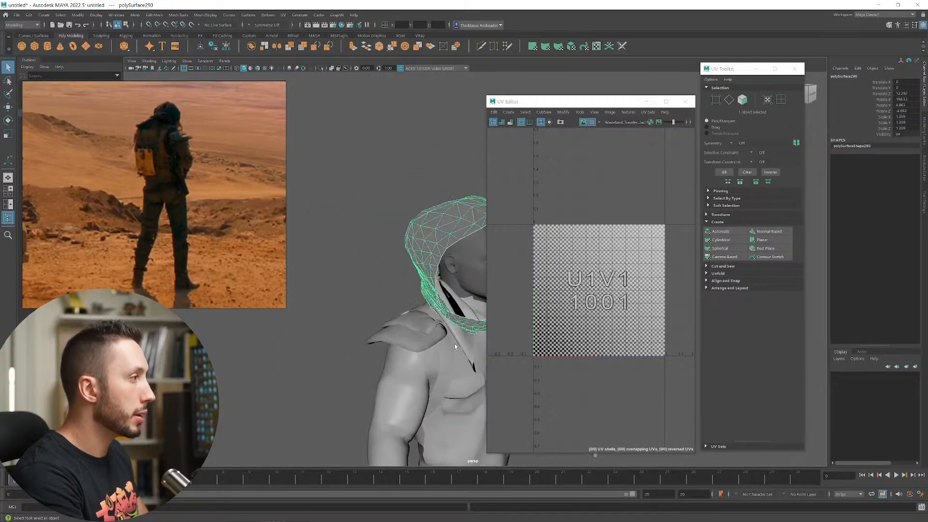
alt+middle_drag(435, 309, 339, 304)
click(365, 339)
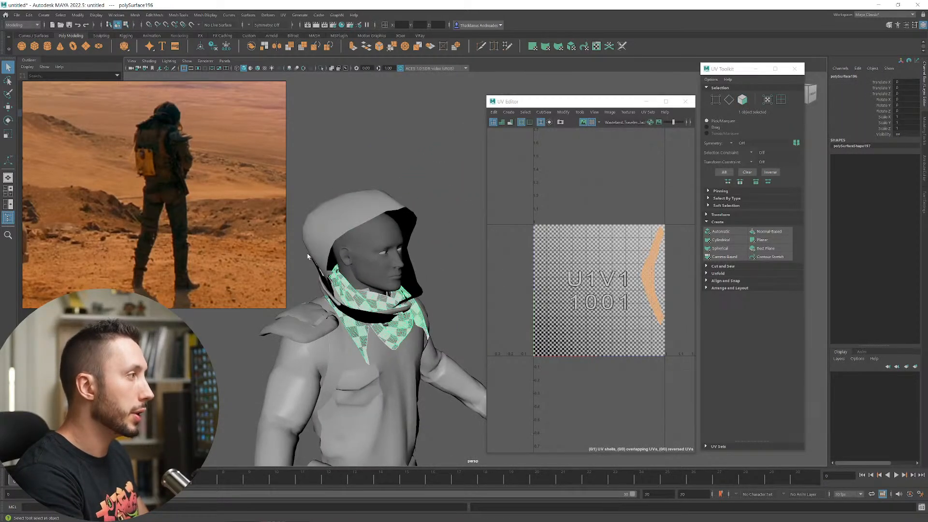
alt+drag(307, 256, 373, 261)
click(310, 244)
alt+middle_drag(372, 276, 435, 279)
alt+drag(300, 281, 401, 280)
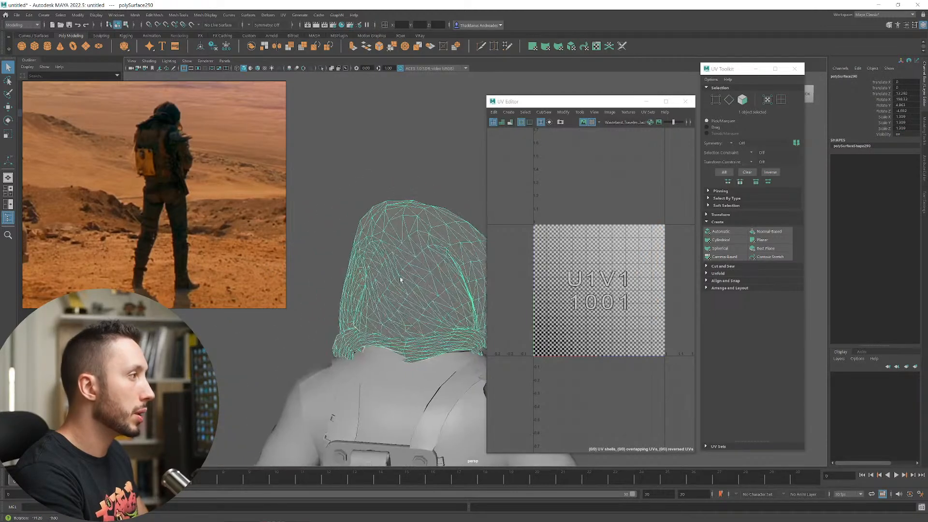
alt+middle_drag(400, 279, 357, 236)
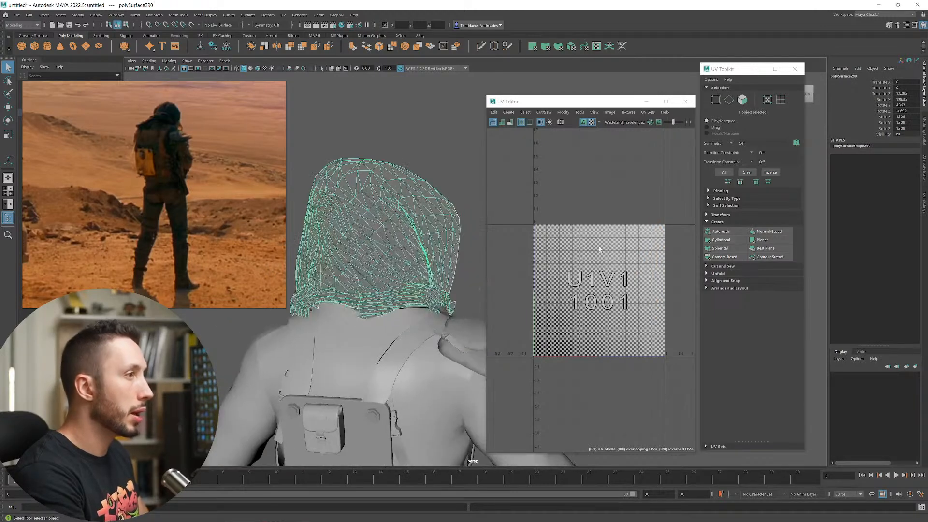
- Try an automatic UV projection on the hood and undo it
click(728, 232)
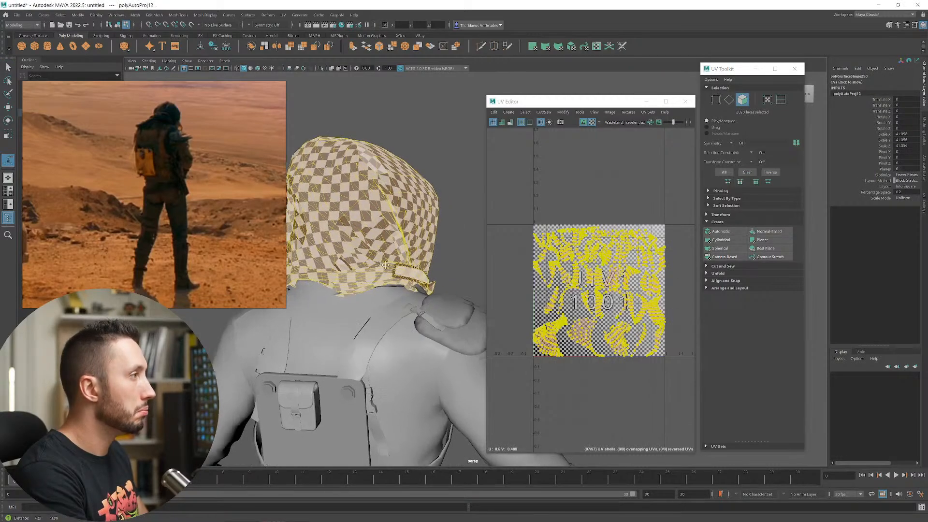
key(ctrl+z)
alt+drag(421, 243, 385, 251)
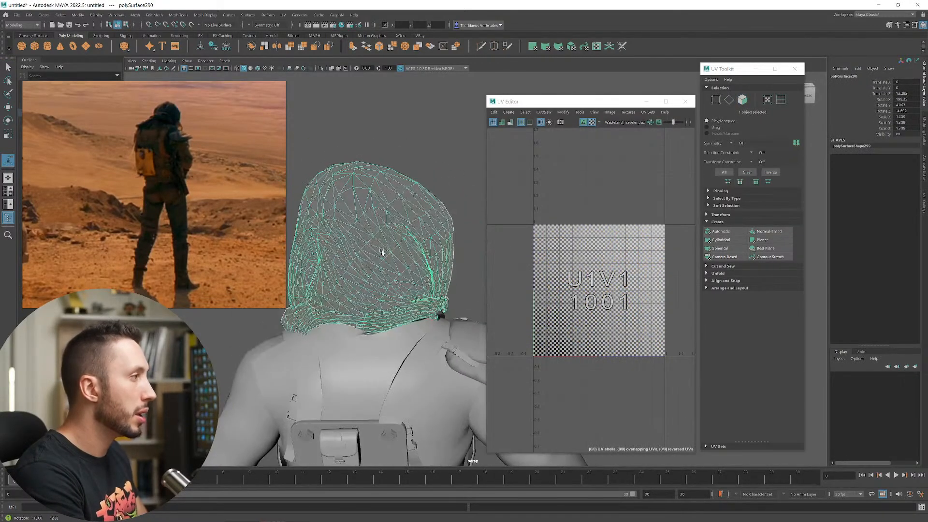
- Apply a planar UV projection to the hood from the Y axis, fitted to the bounding box, and inspect the result
shift+click(771, 240)
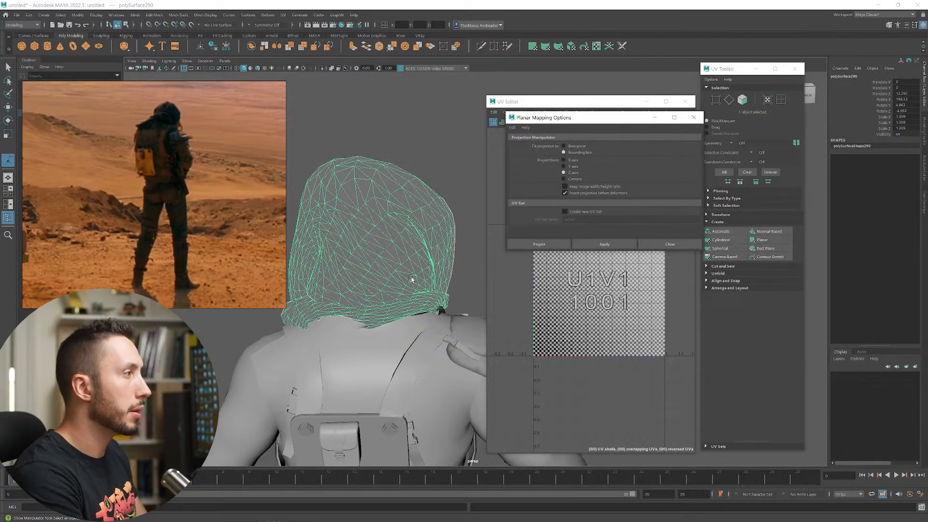
mouse_move(411, 279)
alt+mouse_down()
mouse_move(364, 293)
mouse_move(407, 285)
alt+mouse_up()
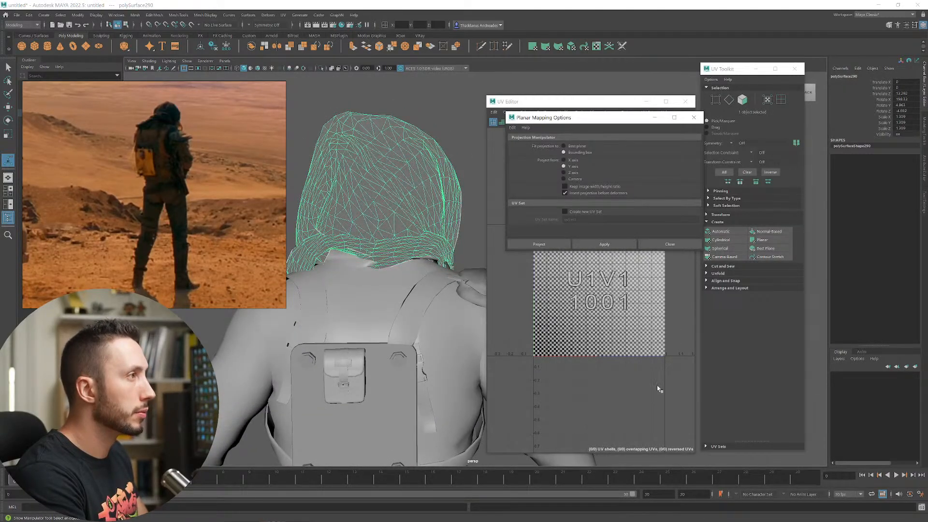
click(563, 245)
alt+drag(447, 285, 395, 243)
alt+right_drag(396, 243, 605, 431)
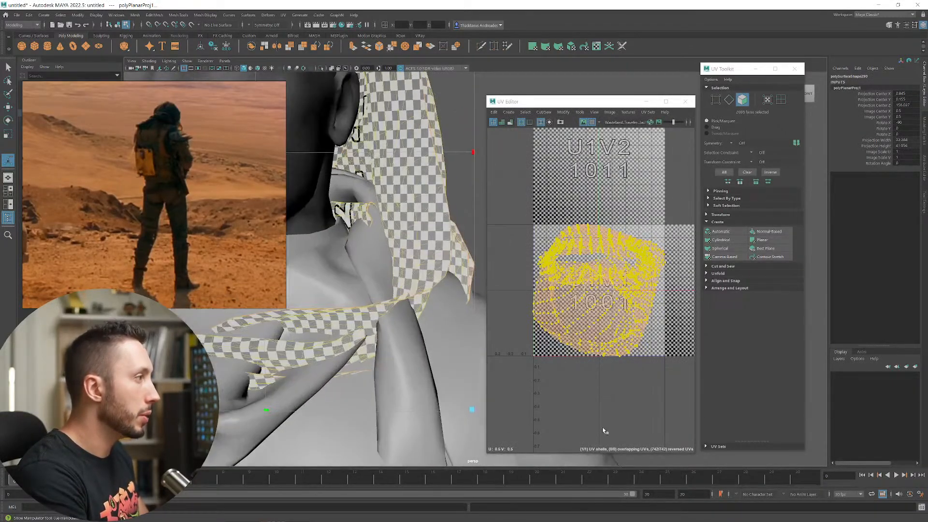
alt+drag(417, 324, 340, 337)
alt+middle_drag(351, 337, 410, 324)
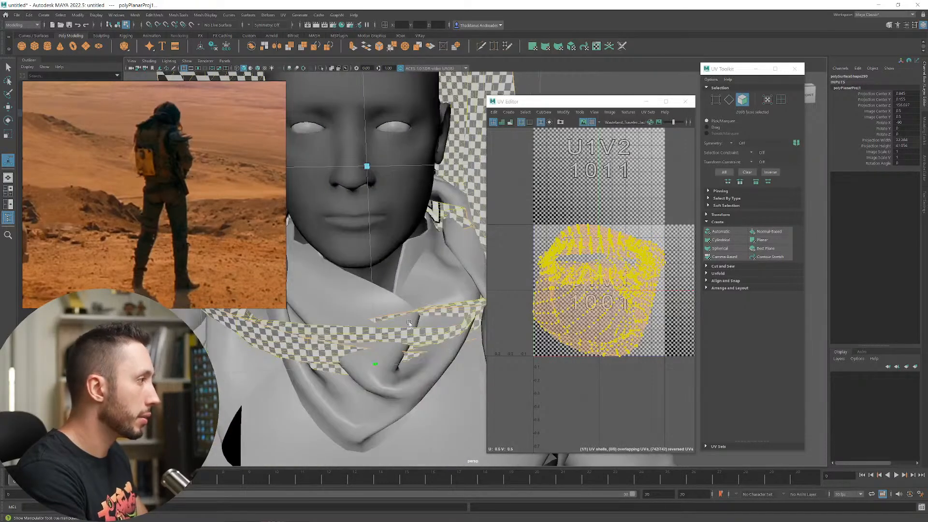
- Select the hood's UV shell, unfold it, and inspect the checker pattern around the hood
right_drag(644, 283, 640, 304)
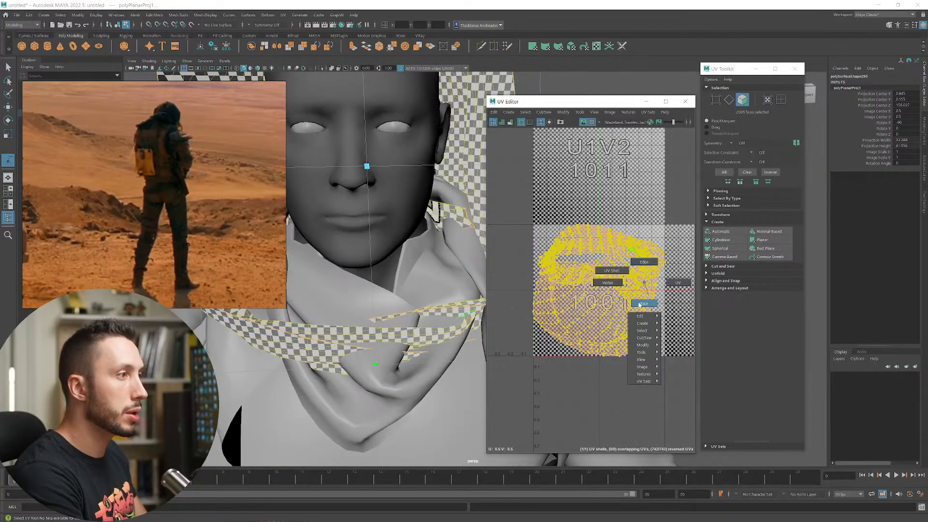
right_click(648, 284)
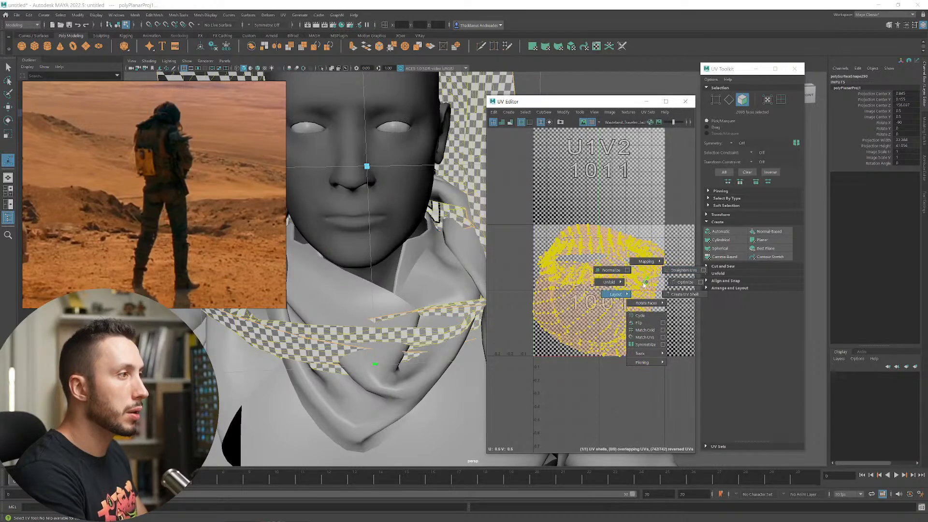
right_click(651, 280)
right_drag(651, 281, 619, 266)
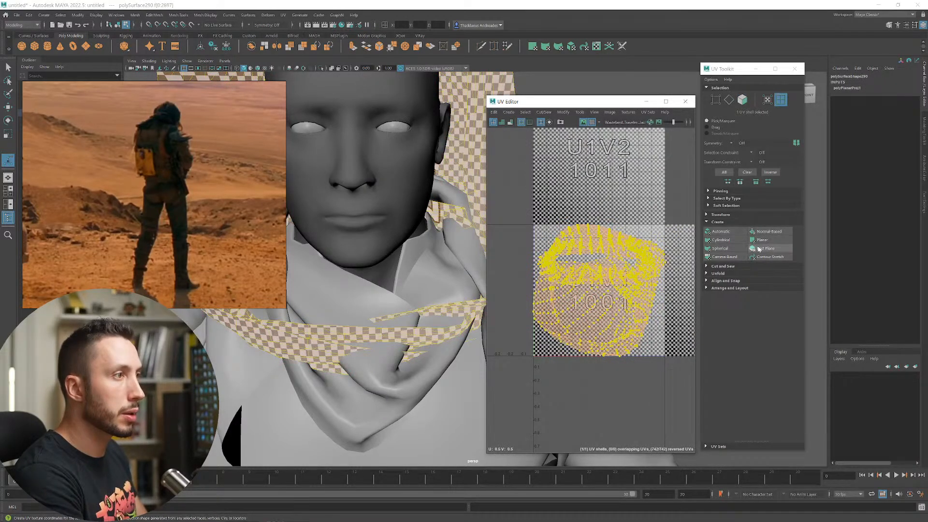
click(719, 273)
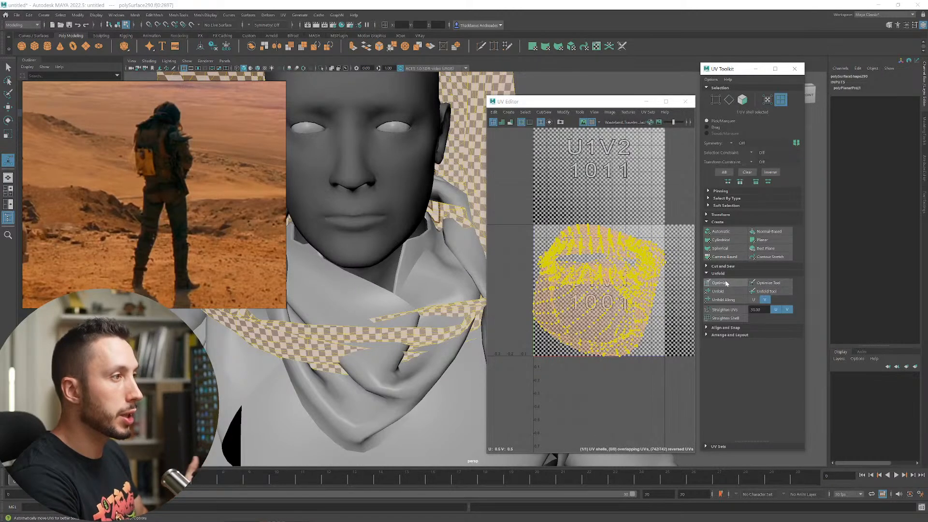
click(719, 292)
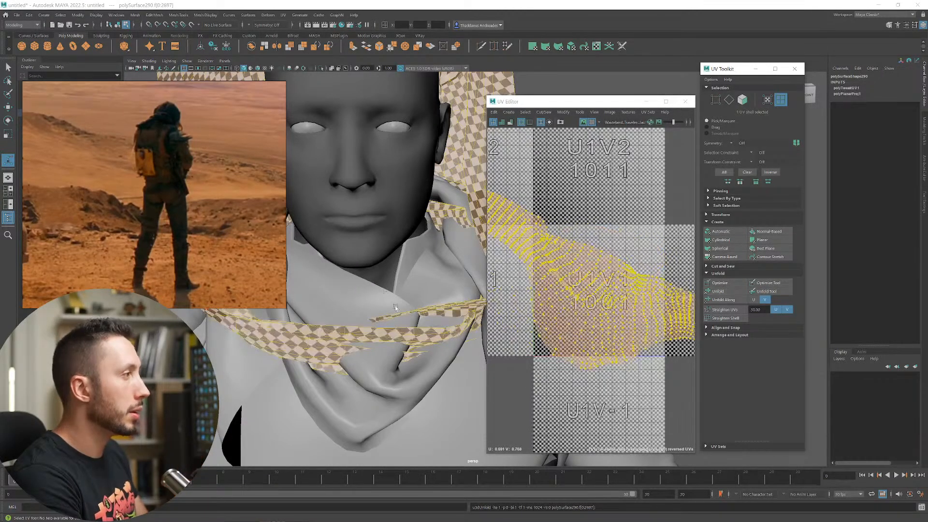
alt+drag(406, 327, 369, 269)
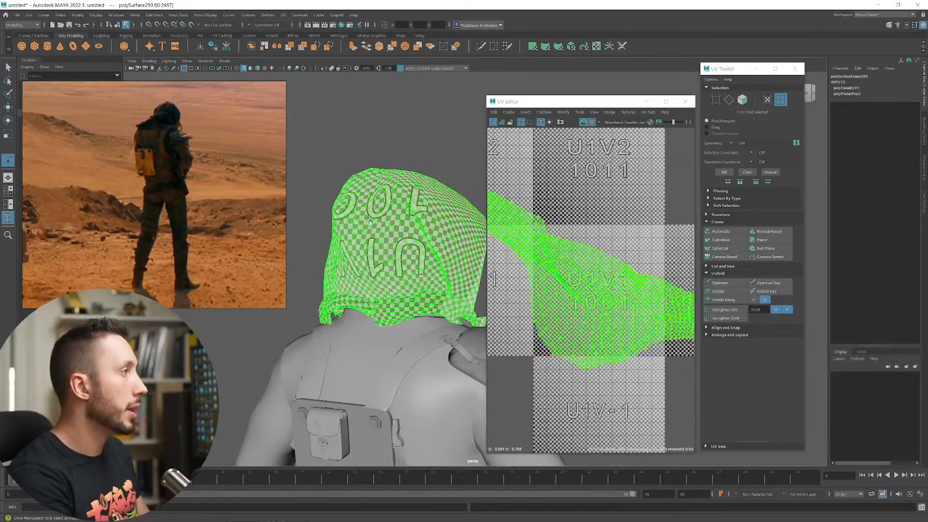
alt+drag(434, 258, 331, 248)
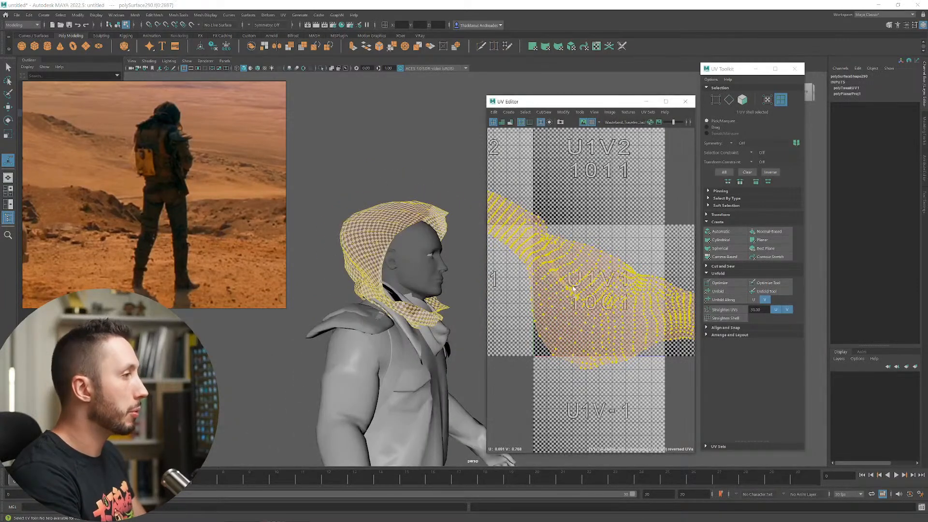
- Select the hood's whole UV shell, scale it down, rotate it, and place it inside the first UV tile
mouse_move(574, 286)
right_down()
mouse_move(565, 269)
mouse_move(563, 292)
mouse_move(571, 288)
right_up()
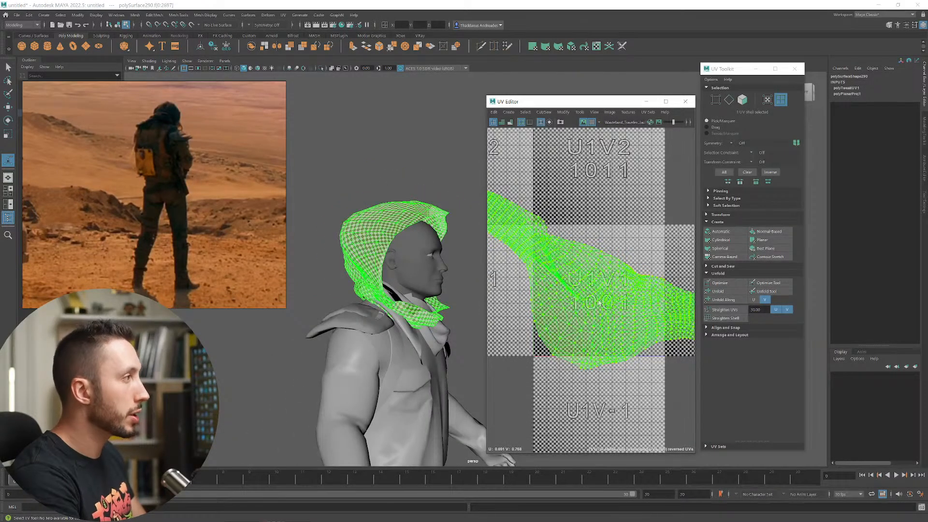
right_click(605, 298)
alt+right_drag(648, 300, 617, 296)
key(r)
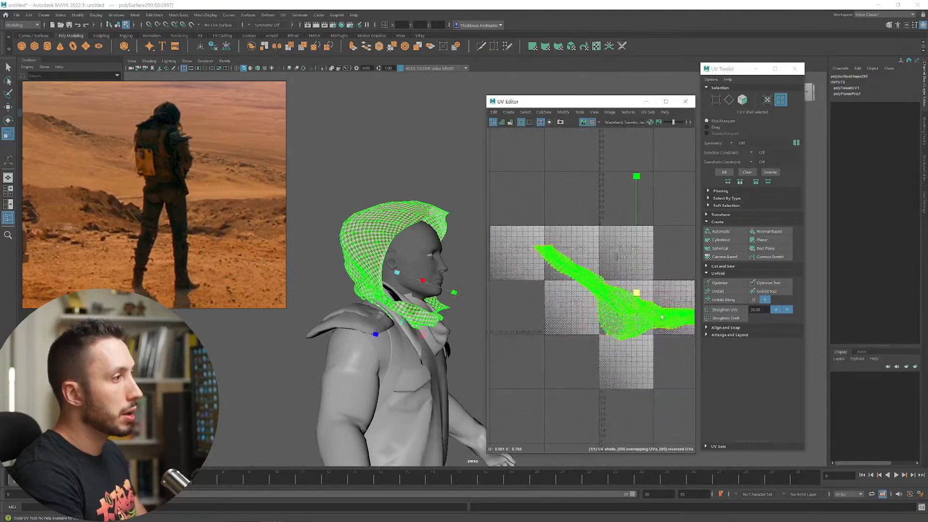
drag(636, 292, 582, 298)
scroll(585, 300, down, 1)
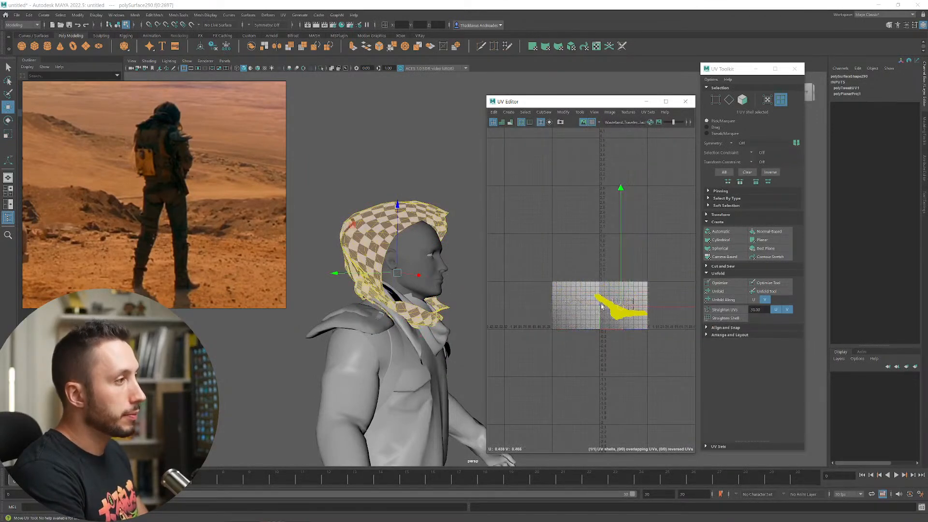
scroll(599, 305, up, 3)
key(e)
drag(529, 357, 527, 301)
key(w)
- Check the hood's checker pattern from behind, close the UV Editor and UV Toolkit, and return the hood to object mode
click(371, 136)
alt+drag(344, 210, 410, 218)
click(464, 238)
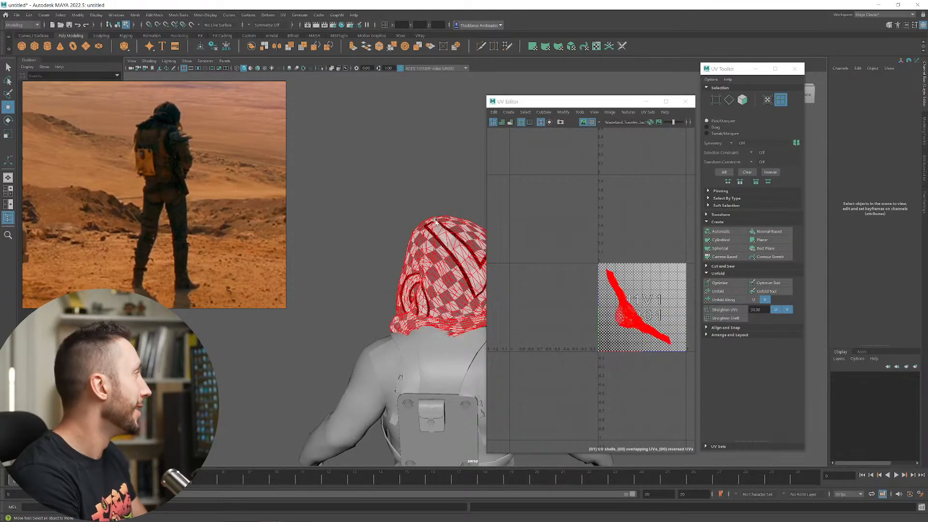
click(486, 152)
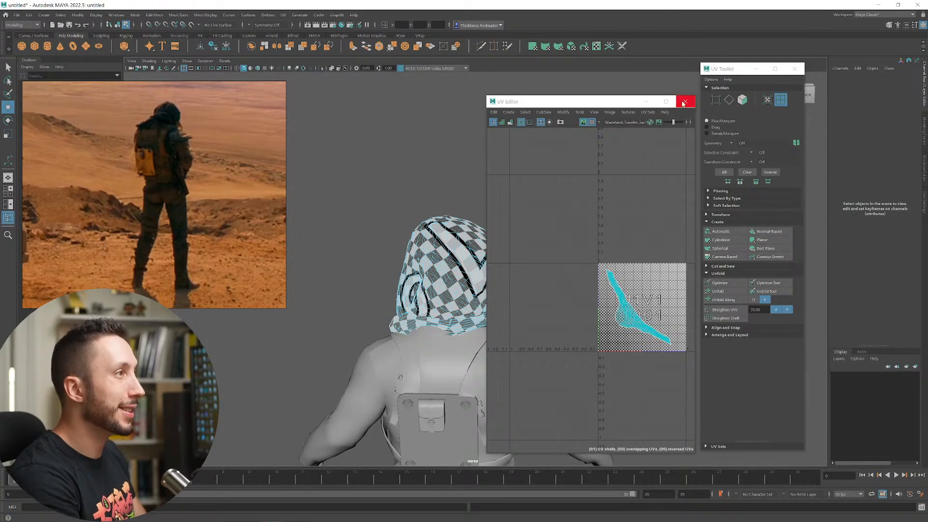
alt+middle_drag(416, 330, 322, 210)
scroll(397, 237, down, 4)
alt+drag(449, 256, 472, 238)
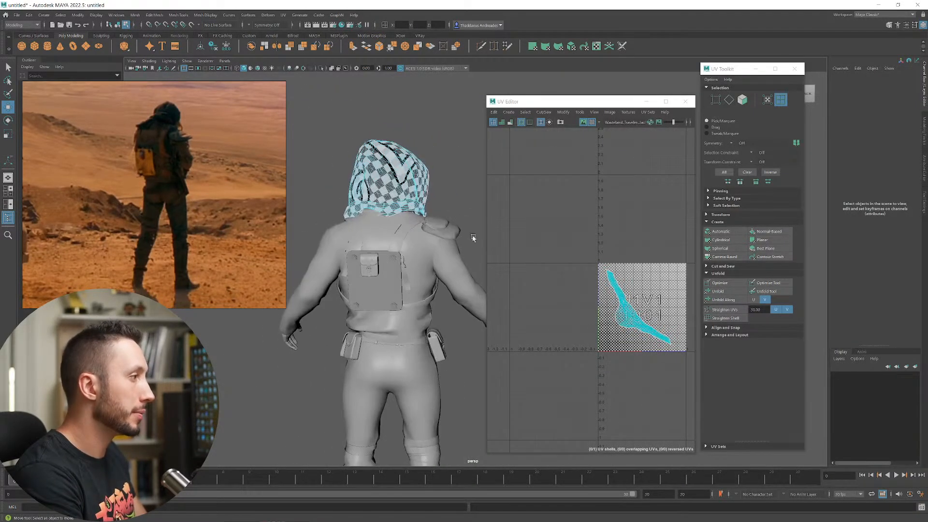
click(684, 101)
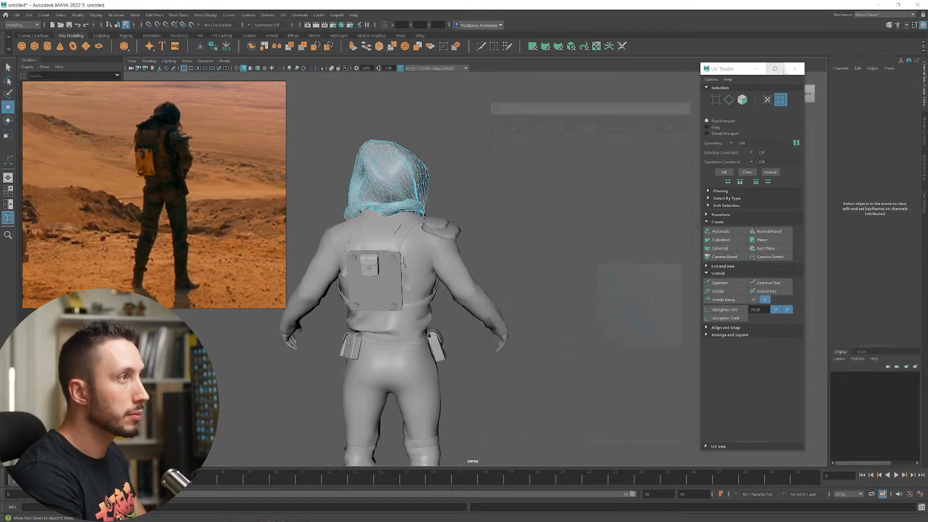
click(795, 68)
right_drag(397, 183, 472, 158)
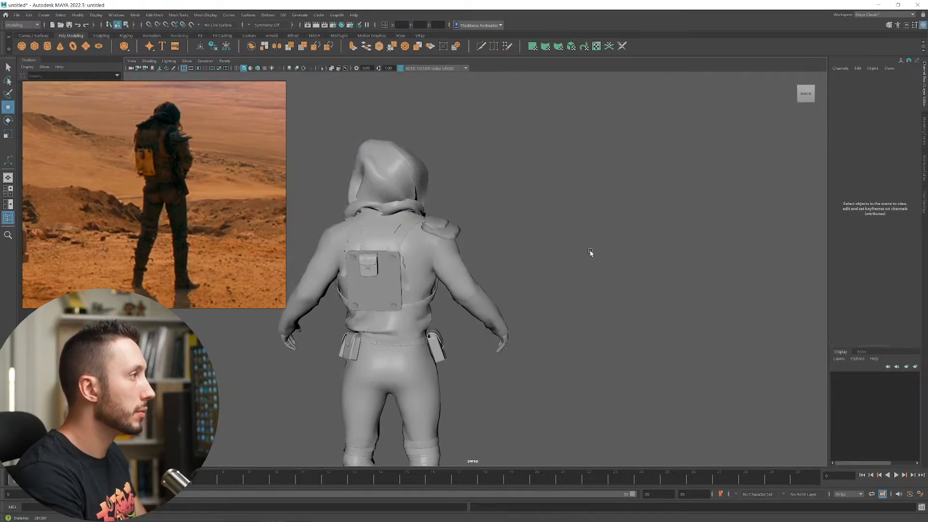
- Inspect the character from behind and from the side, checking the back plate and trouser pieces against the reference image
scroll(524, 248, down, 4)
scroll(556, 290, up, 4)
alt+drag(610, 335, 521, 269)
click(462, 210)
alt+drag(462, 210, 472, 248)
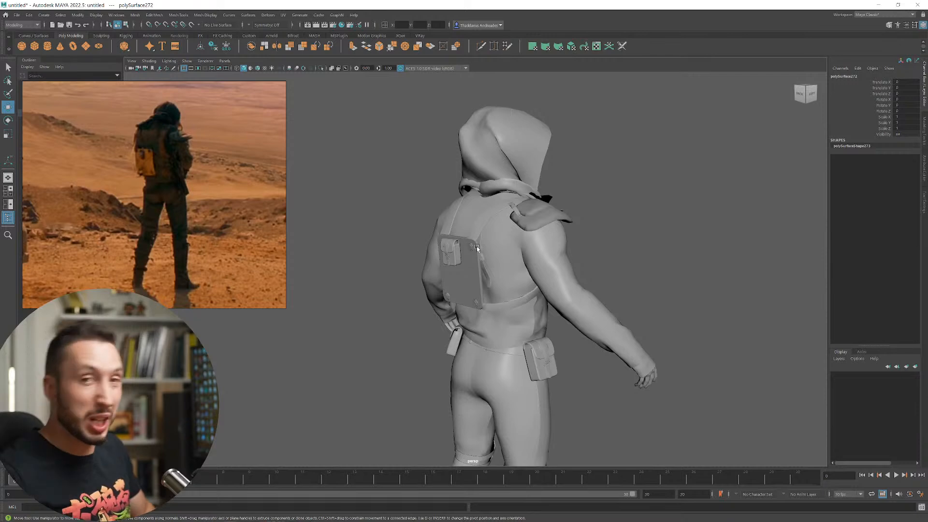
alt+drag(498, 319, 523, 330)
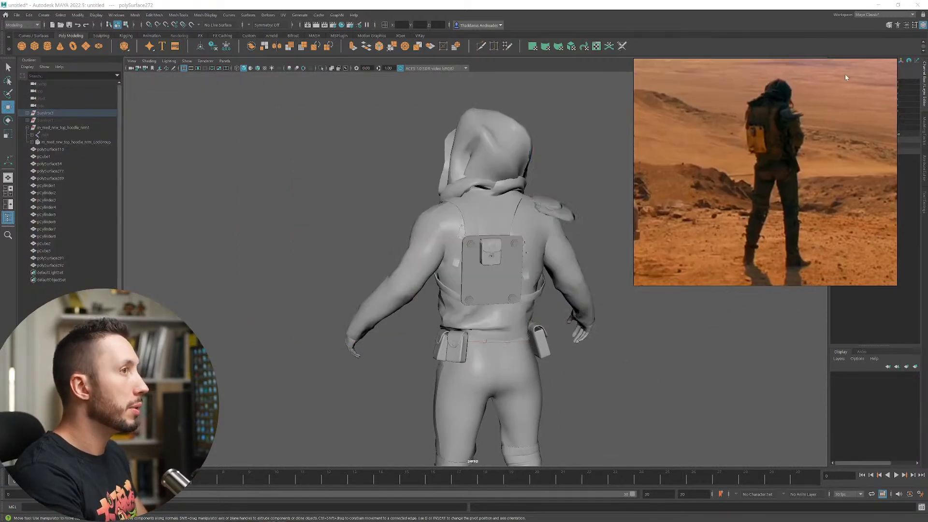
click(516, 263)
alt+drag(593, 315, 556, 377)
click(550, 394)
alt+middle_drag(560, 369, 551, 336)
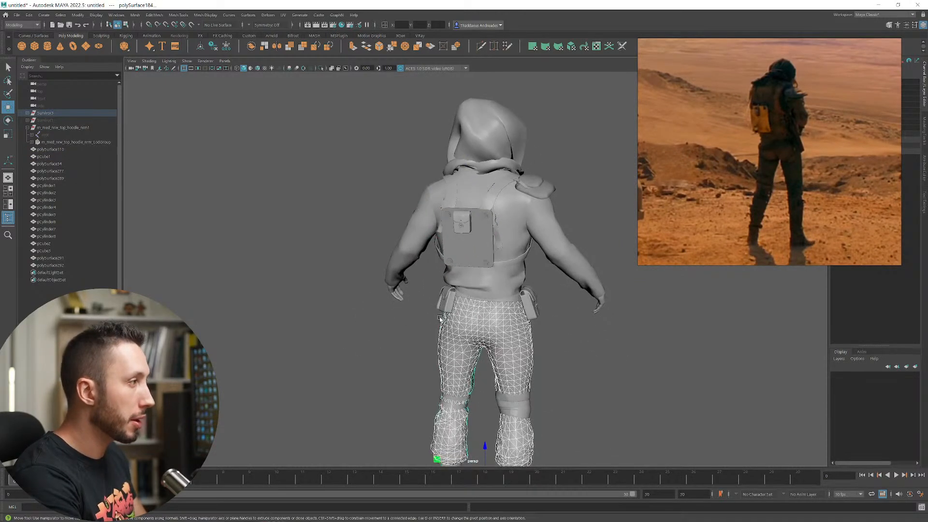
alt+drag(441, 318, 420, 314)
- Examine which clothing and boot pieces belong to the Survivor3 group by expanding it and selecting its contents
click(27, 113)
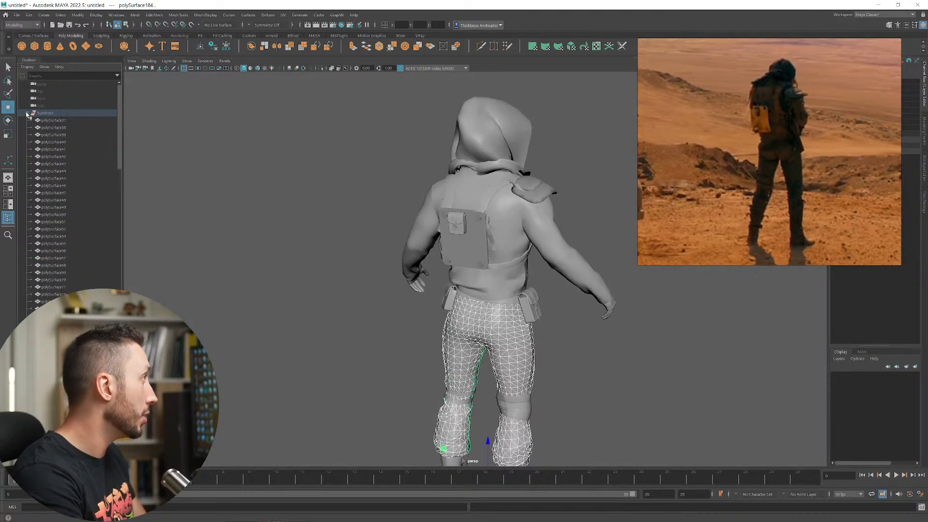
alt+drag(592, 354, 407, 308)
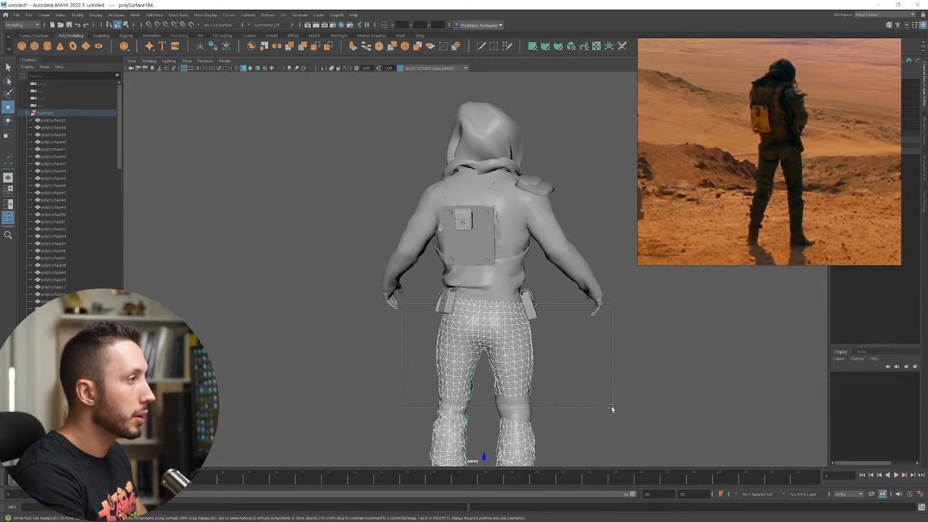
drag(612, 407, 612, 407)
alt+middle_drag(574, 433, 578, 366)
shift+drag(389, 309, 635, 466)
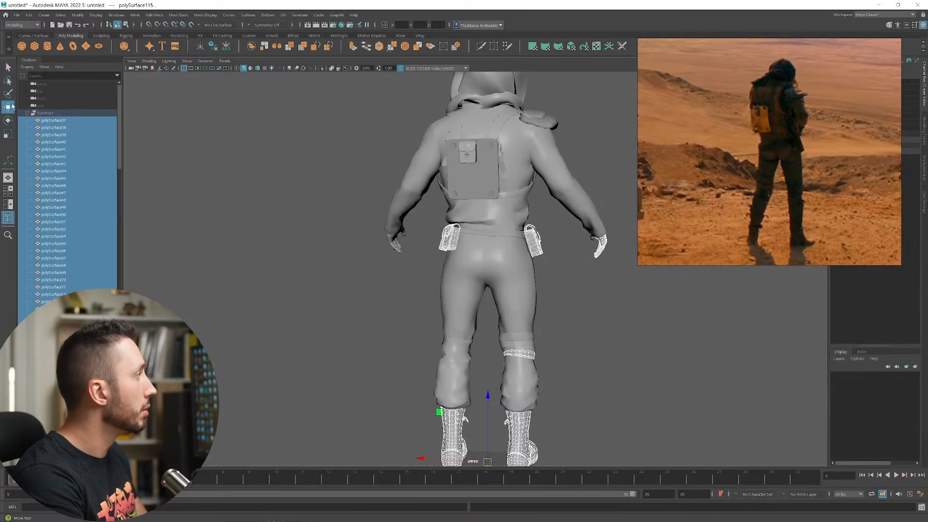
click(52, 113)
scroll(574, 257, down, 1)
alt+middle_drag(508, 162, 492, 247)
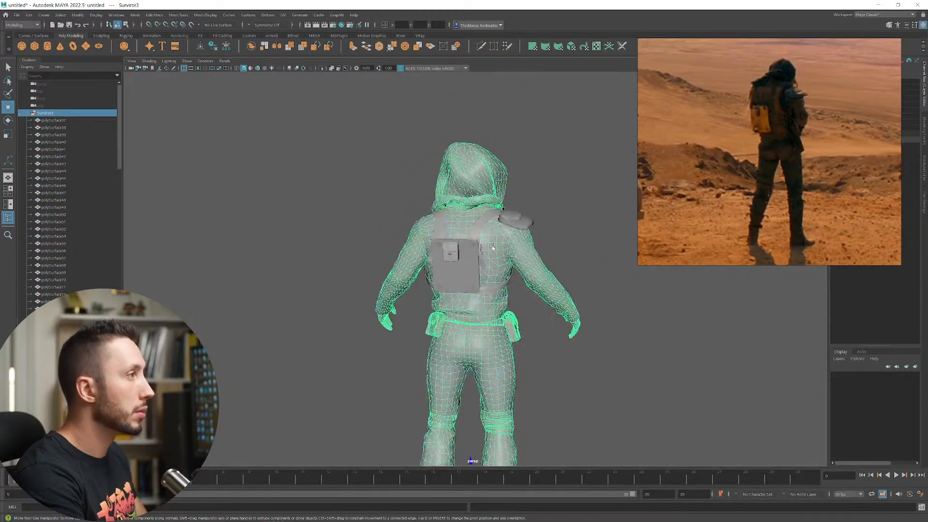
- Duplicate the jacket's torso and both sleeves and group the copies
click(492, 248)
alt+drag(260, 257, 474, 270)
click(474, 271)
shift+click(551, 295)
alt+drag(551, 295, 509, 294)
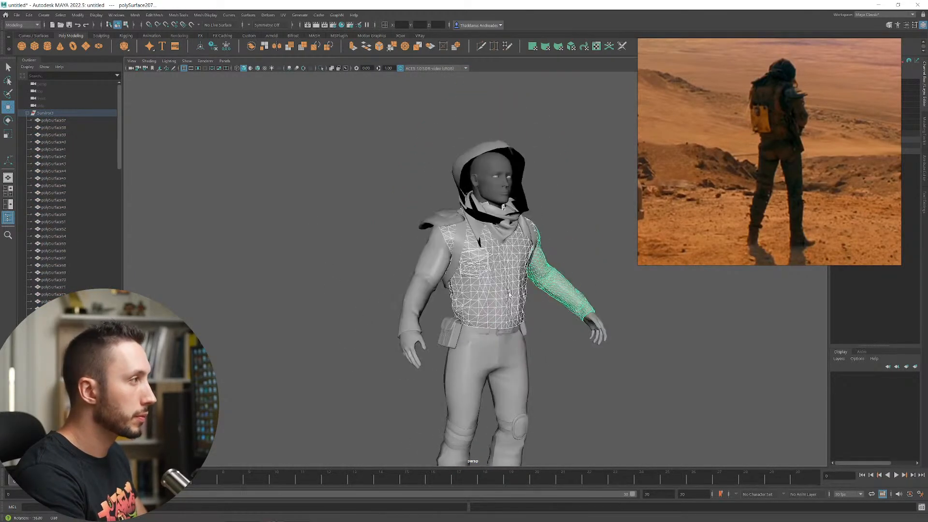
shift+click(421, 274)
mouse_move(391, 276)
alt+mouse_down()
mouse_move(514, 291)
mouse_move(531, 308)
mouse_move(395, 294)
alt+mouse_up()
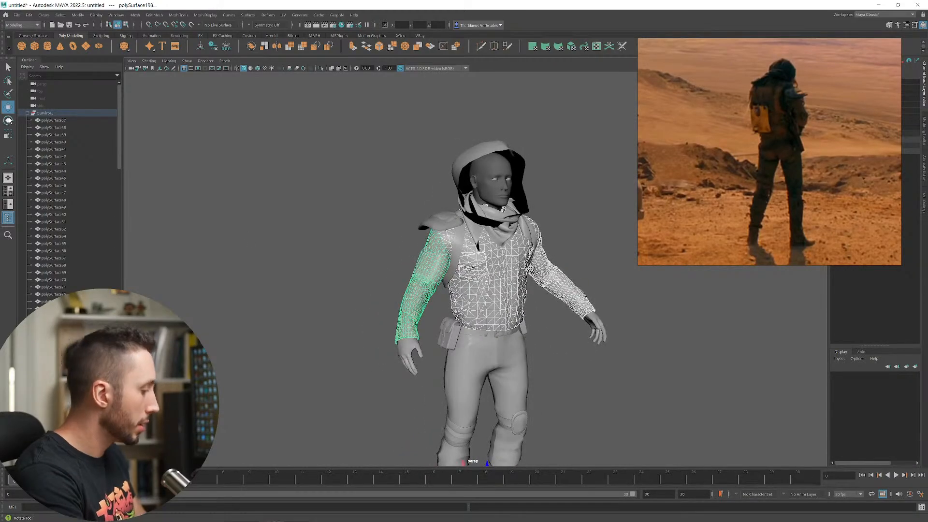
key(ctrl+d)
click(27, 114)
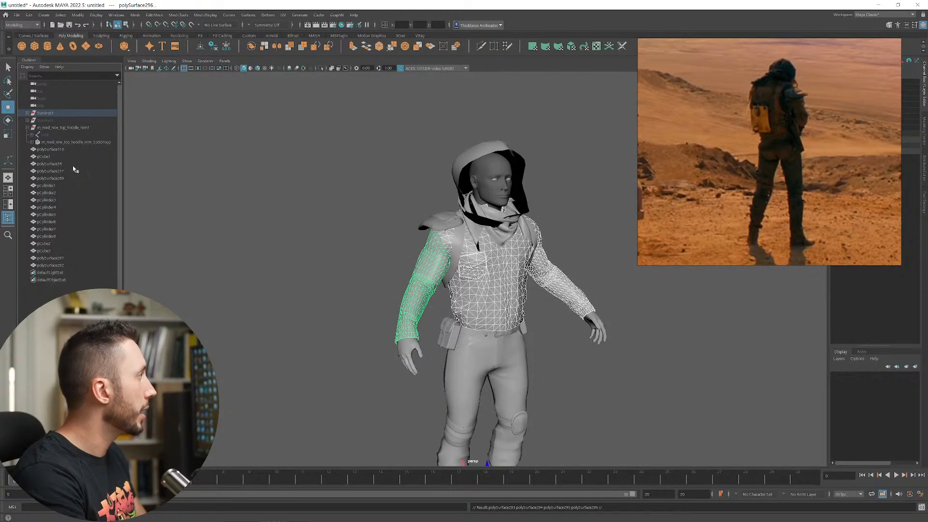
key(ctrl+g)
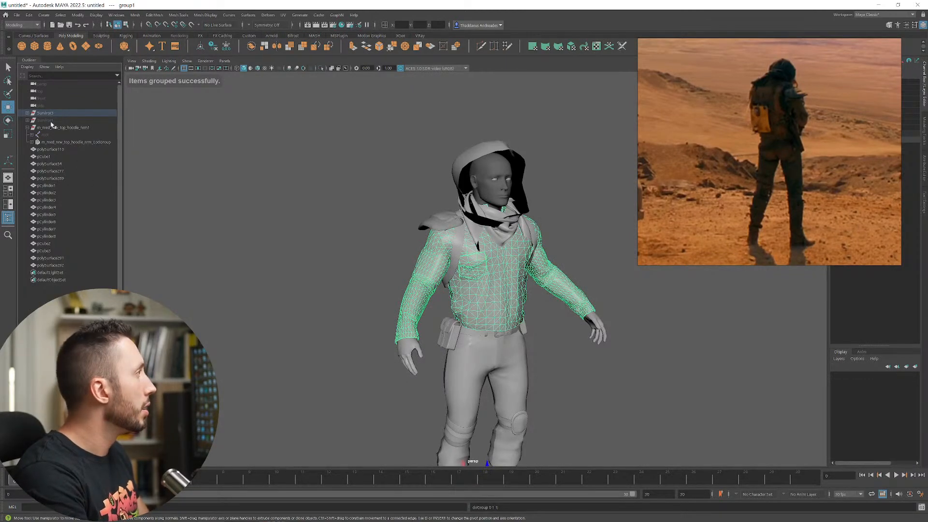
- Move group1 with the duplicated jacket pieces out of Survivor3 to the top level, and select Survivor3
click(28, 113)
scroll(94, 206, down, 10)
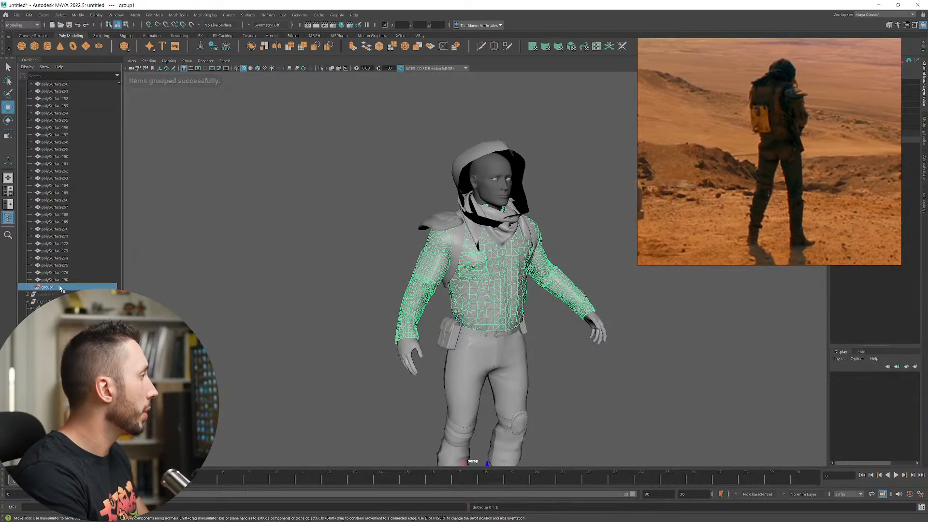
scroll(62, 288, up, 3)
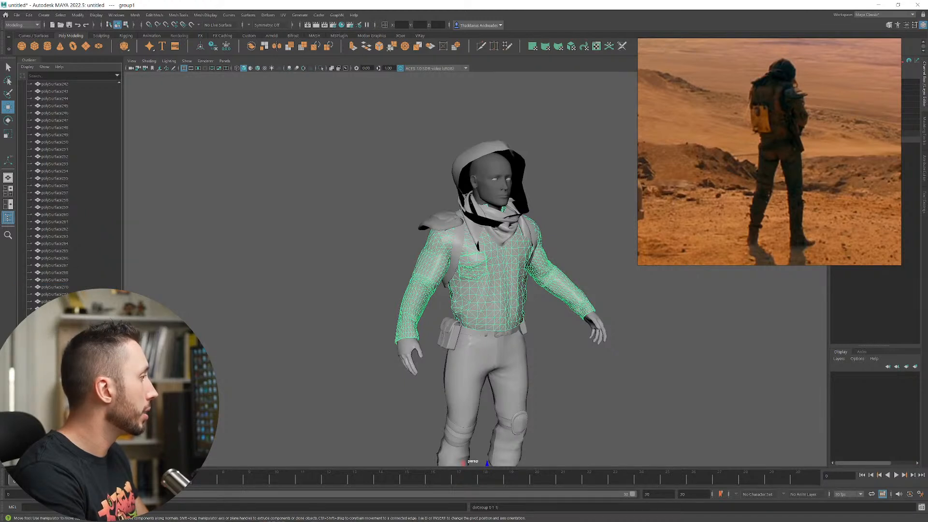
scroll(59, 282, up, 20)
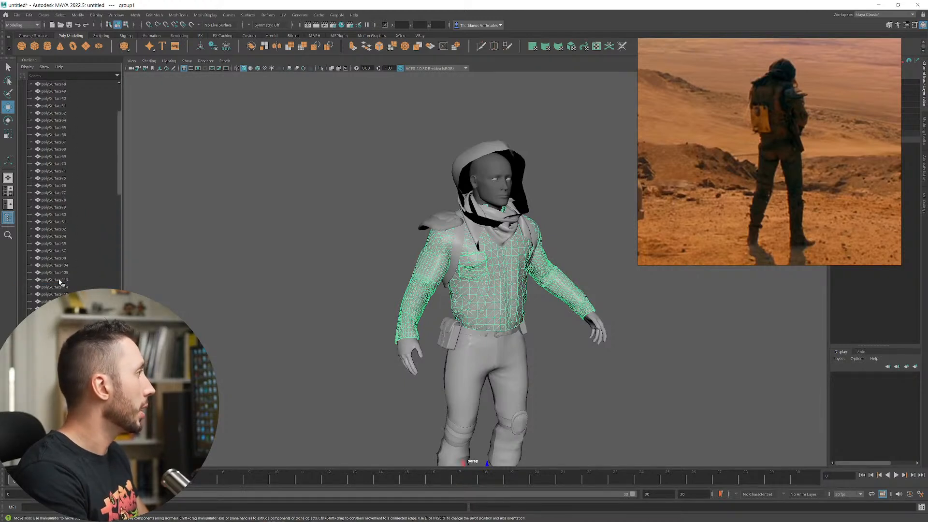
click(28, 113)
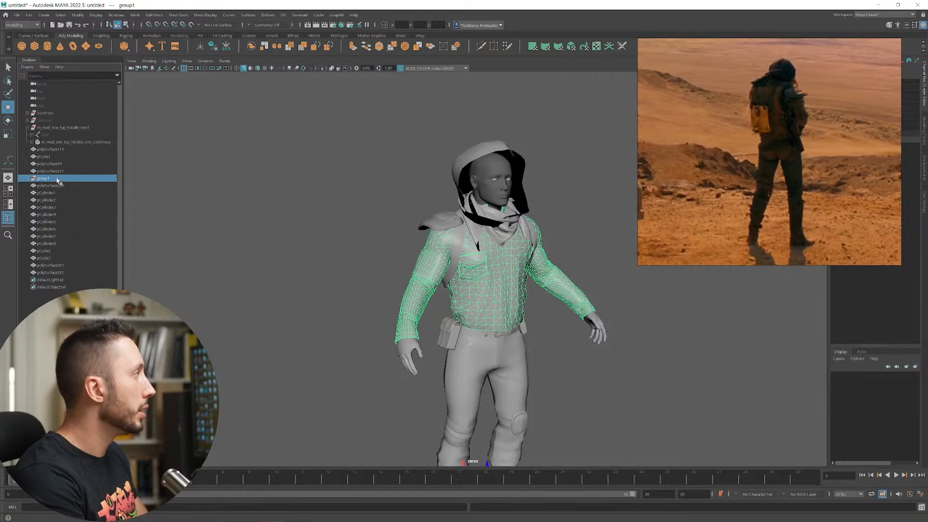
click(46, 113)
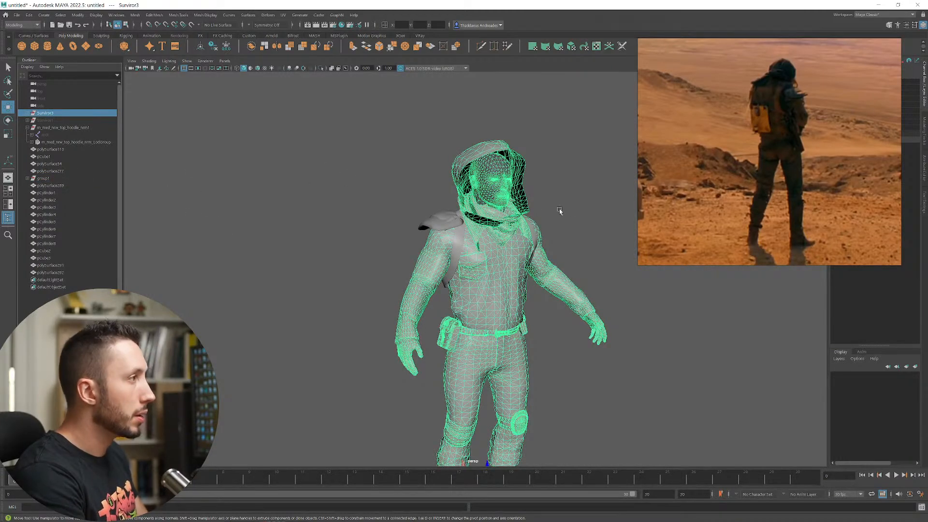
- Select the hood, scarf, jacket torso, sleeves, shoulder armor, and the harness straps together
click(506, 225)
alt+drag(484, 231, 533, 234)
alt+drag(584, 284, 530, 290)
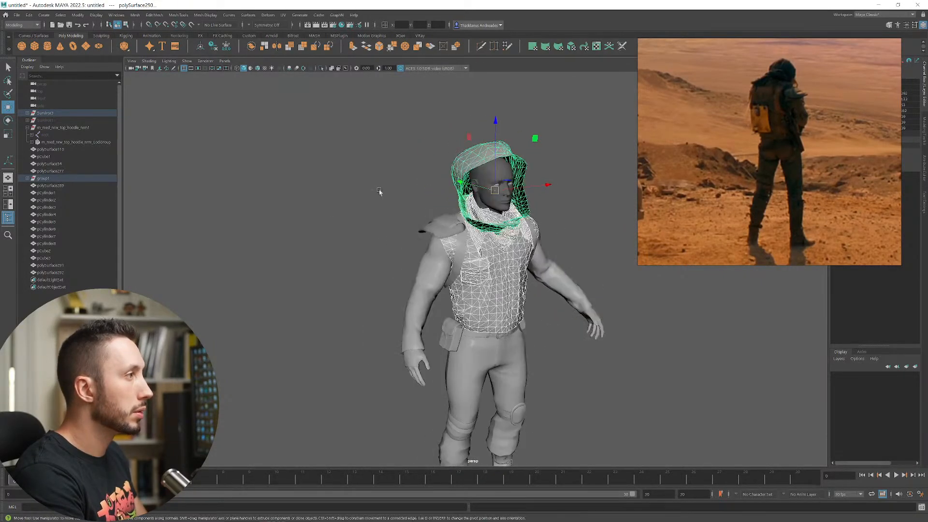
alt+right_drag(379, 191, 493, 228)
alt+drag(497, 231, 428, 205)
shift+drag(582, 203, 561, 210)
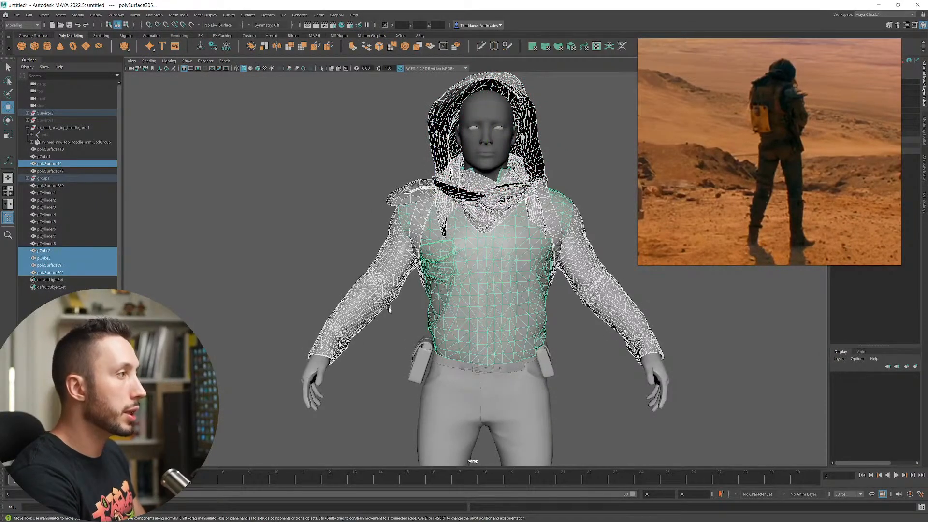
alt+drag(347, 300, 402, 301)
alt+right_drag(404, 295, 498, 276)
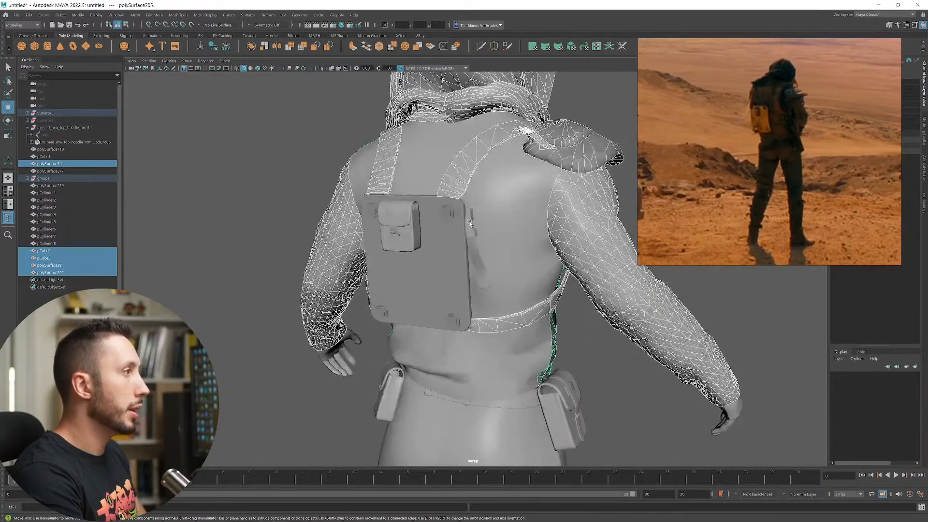
shift+click(470, 223)
key(ctrl+d)
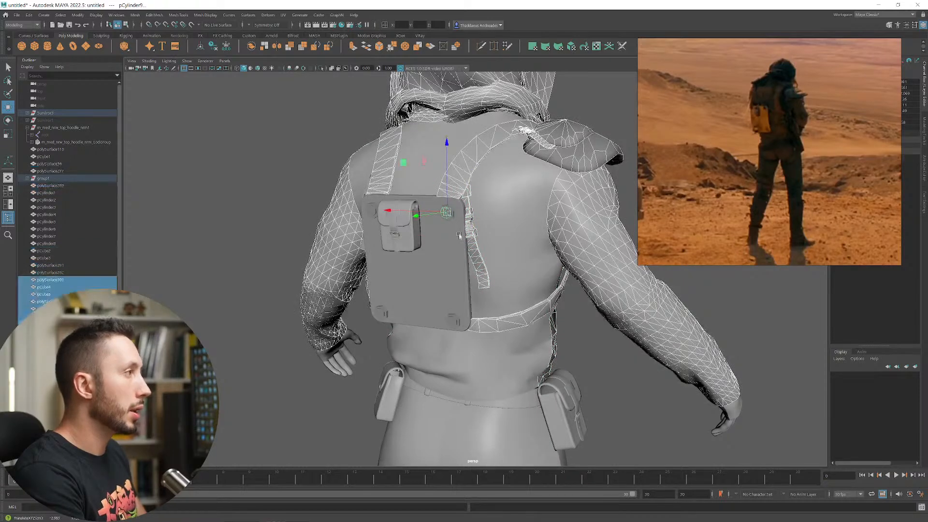
key(ctrl+z)
key(ctrl+z)
- Add the back plate, its bolts, and the jacket's back piece to the upper-body selection
shift+click(457, 213)
shift+click(458, 270)
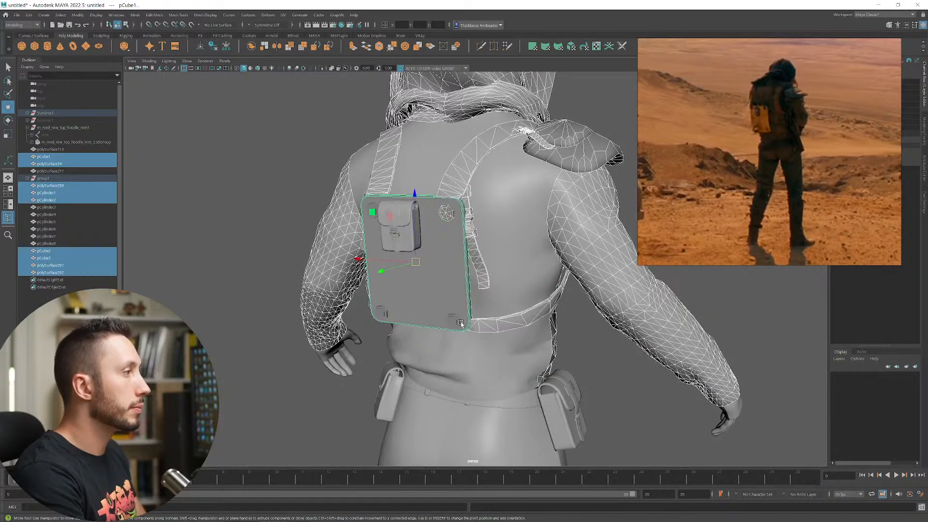
shift+click(452, 323)
key(q)
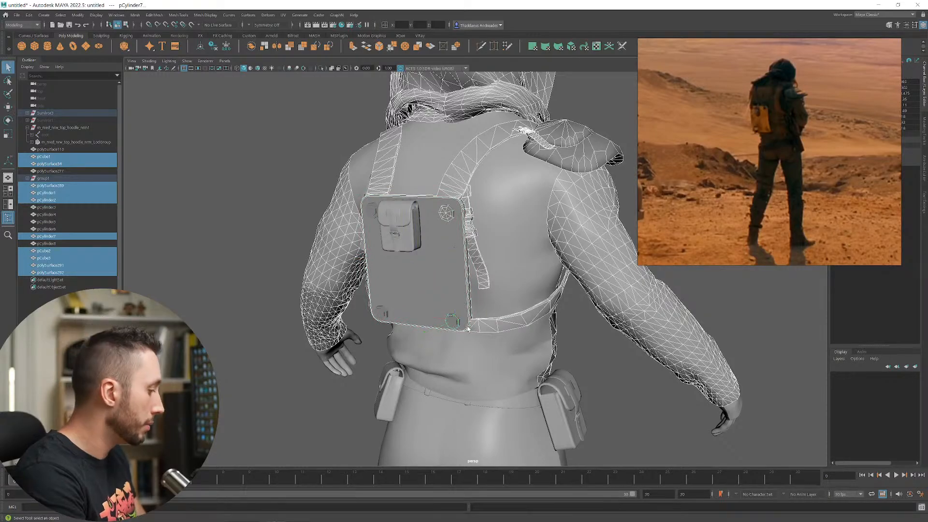
shift+click(455, 322)
alt+drag(452, 325, 503, 350)
shift+click(424, 312)
shift+click(424, 317)
shift+click(431, 339)
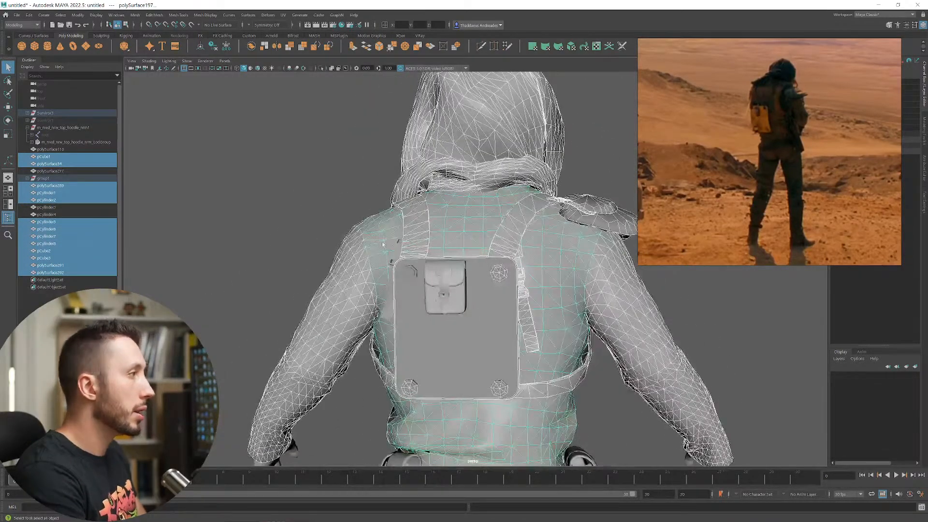
- Add the remaining side strap with its buckle, the upper bolt beside it, and the back plate's pouch to the selection
alt+right_drag(416, 271, 460, 280)
alt+drag(459, 281, 439, 288)
shift+click(396, 256)
shift+click(393, 274)
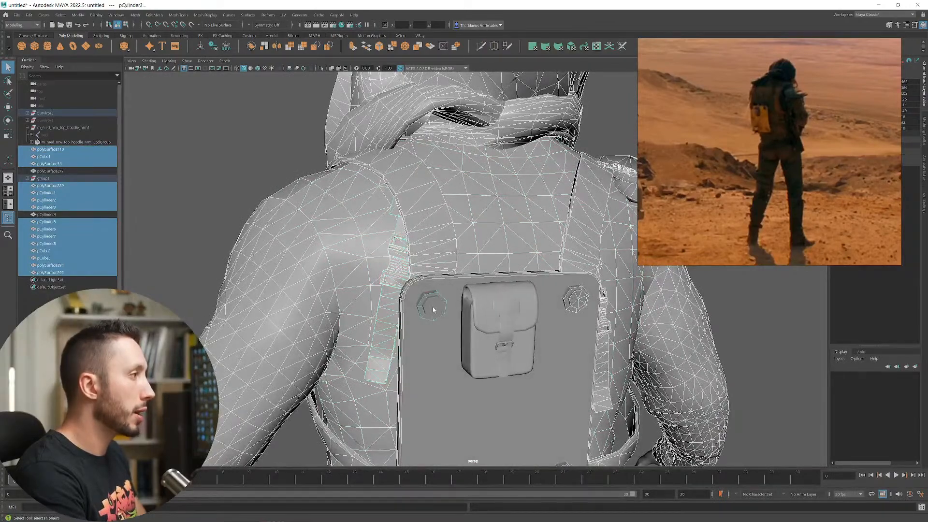
shift+click(430, 306)
shift+click(533, 306)
- Combine all selected upper-body clothing and accessories into one mesh
scroll(533, 306, down, 10)
alt+drag(508, 271, 454, 276)
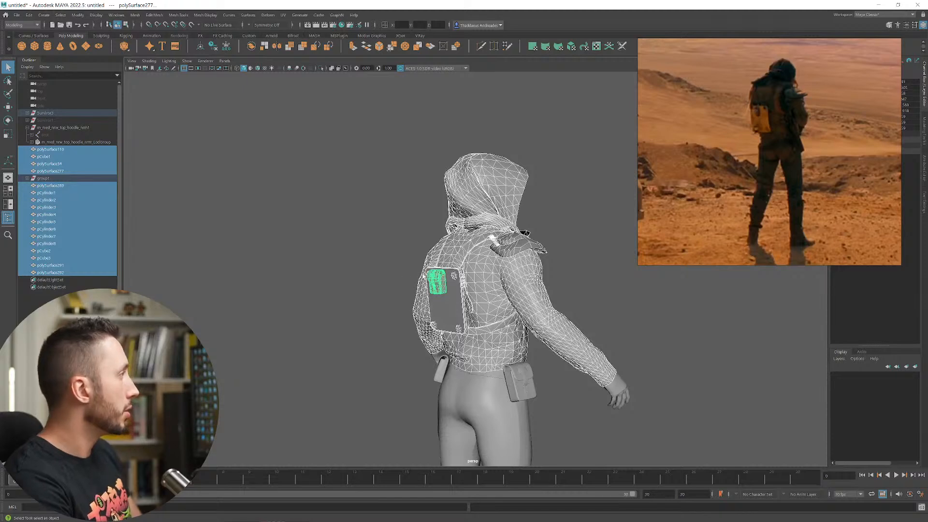
click(252, 47)
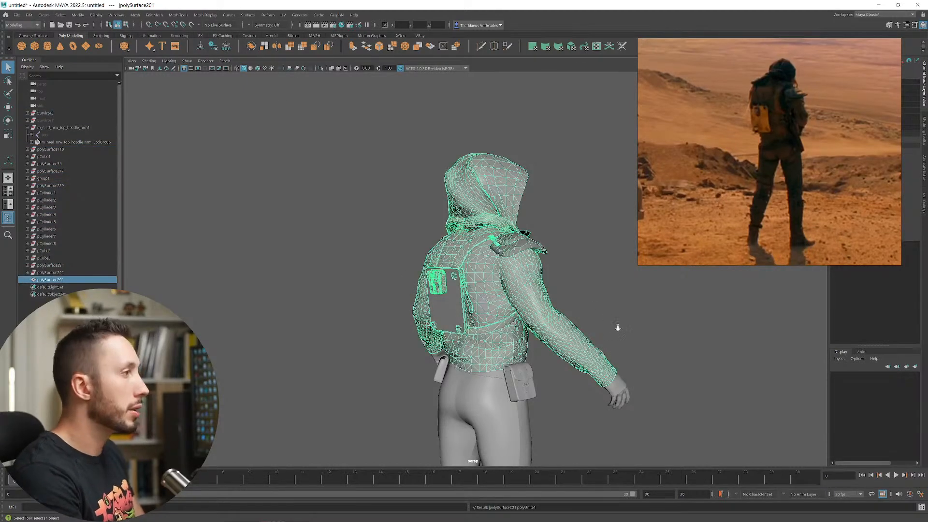
- Delete the construction history of the combined upper-body mesh
alt+drag(618, 328, 266, 256)
click(27, 18)
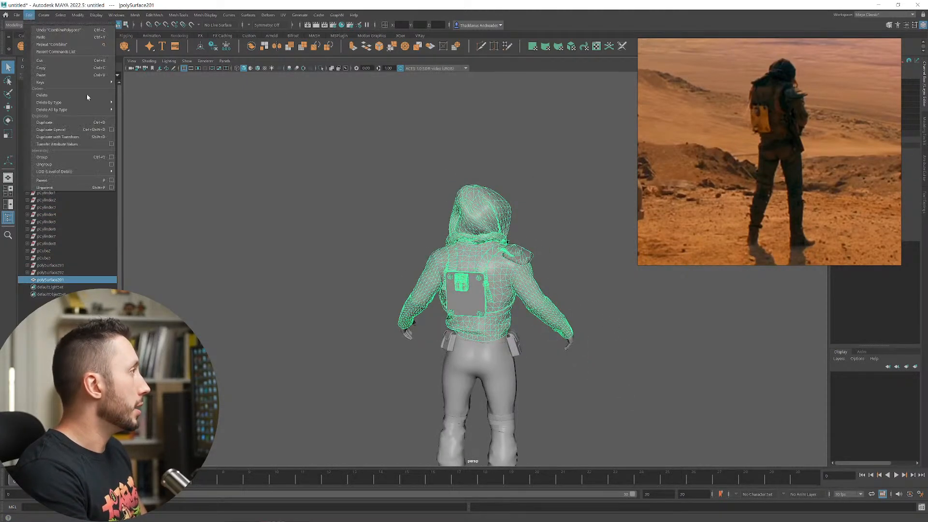
mouse_move(96, 102)
click(133, 103)
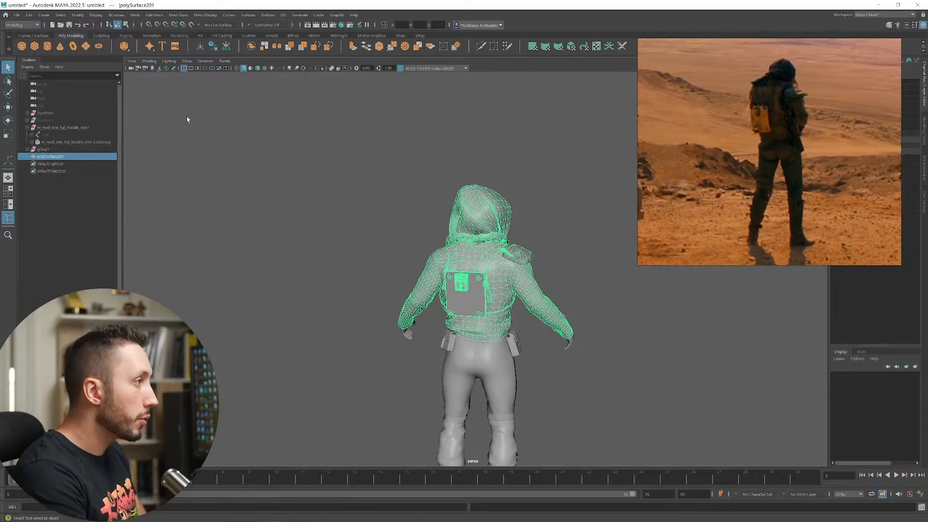
click(310, 193)
scroll(467, 291, down, 3)
click(479, 297)
alt+drag(476, 298, 496, 300)
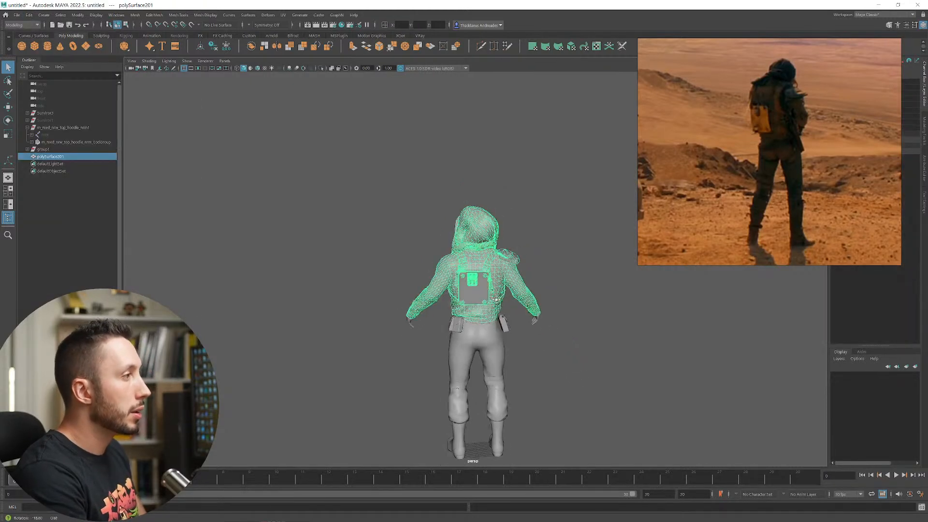
- Hide the body group so only the combined upper-body clothing mesh is shown
click(45, 113)
key(ctrl+h)
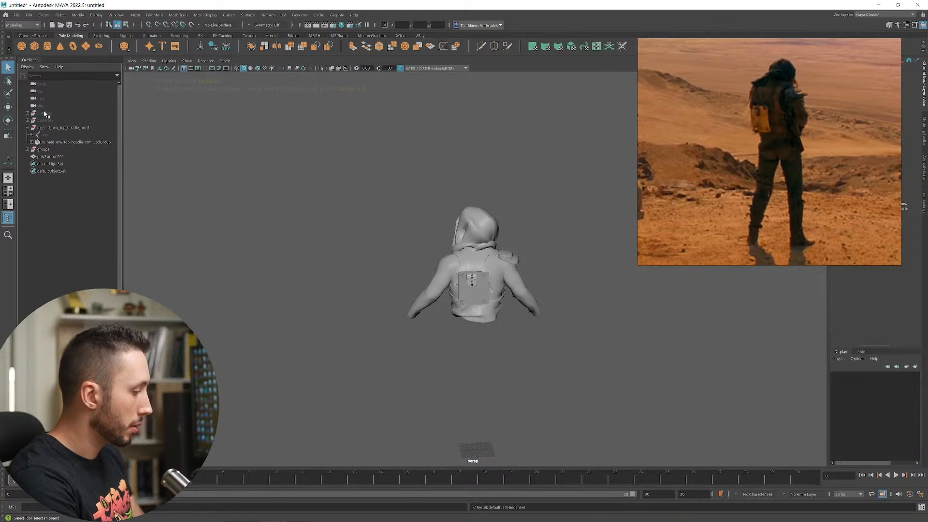
alt+drag(479, 256, 512, 257)
scroll(528, 345, up, 3)
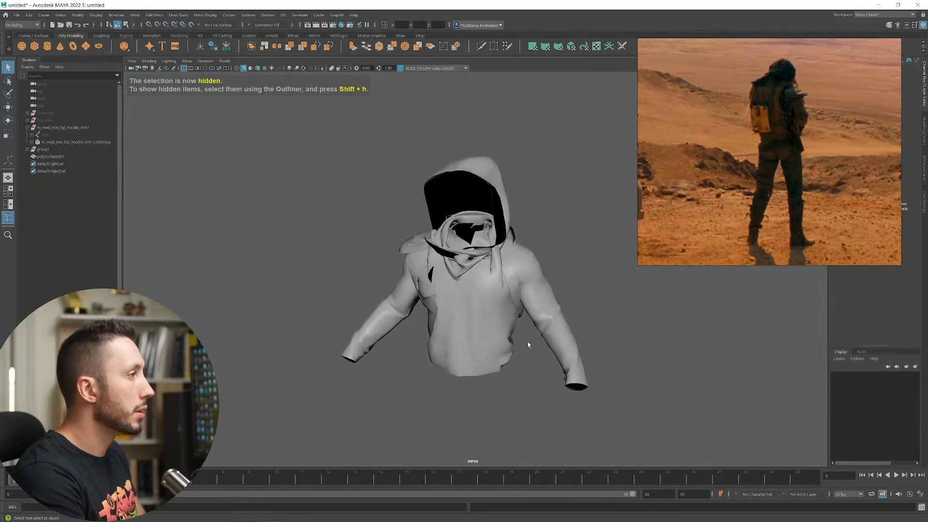
- Delete group1 with its leftover geometry from the scene
click(44, 149)
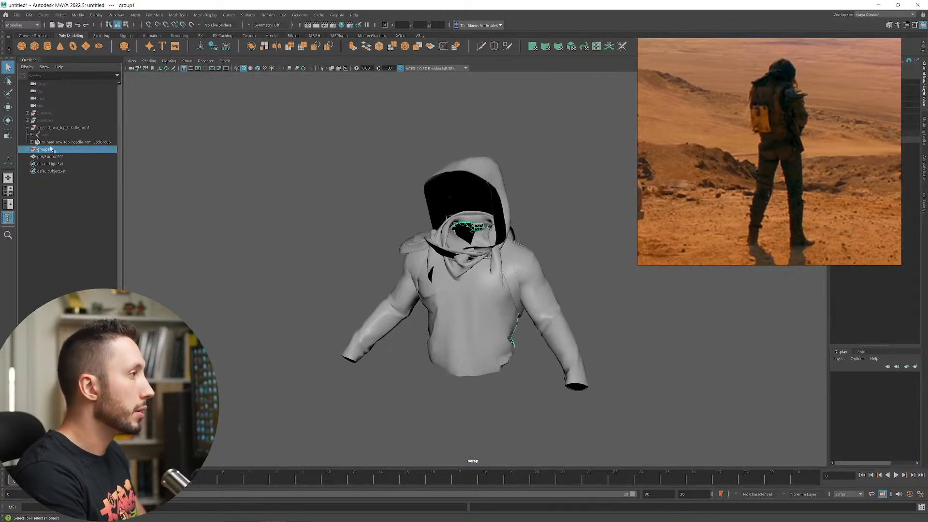
key(Delete)
alt+drag(342, 166, 662, 285)
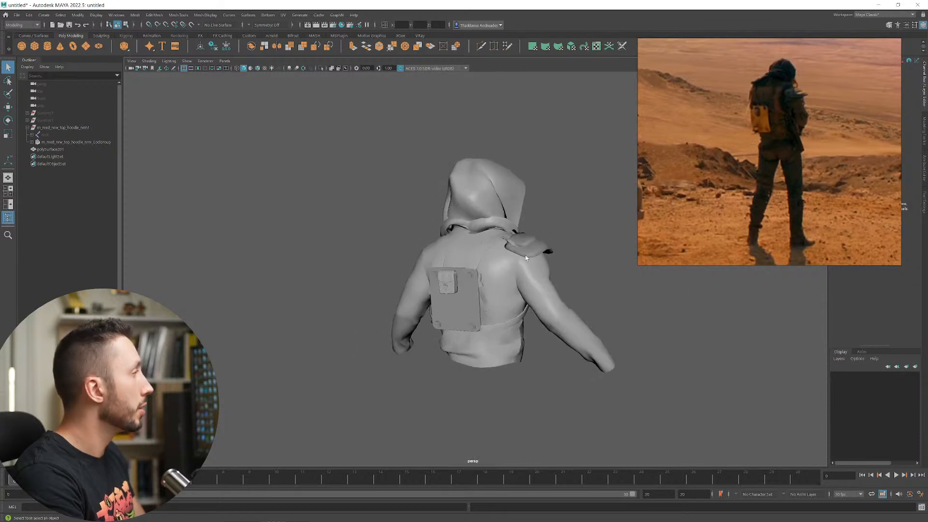
- Unhide the root joint inside the hoodie group to show the skeleton
click(53, 135)
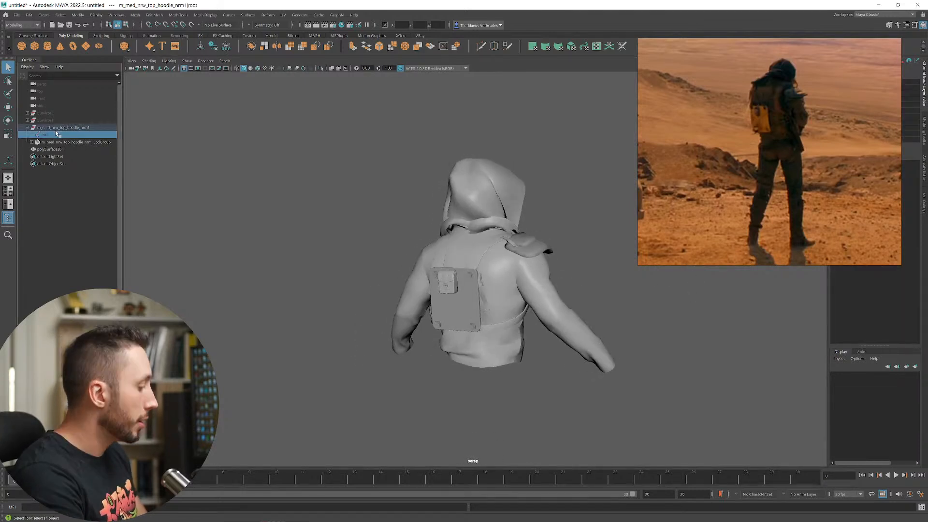
key(shift+h)
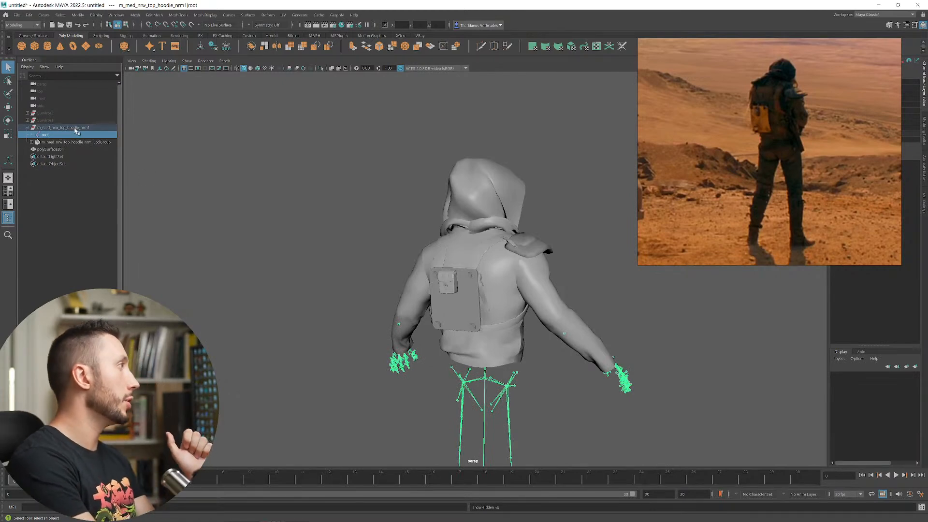
alt+drag(663, 306, 449, 319)
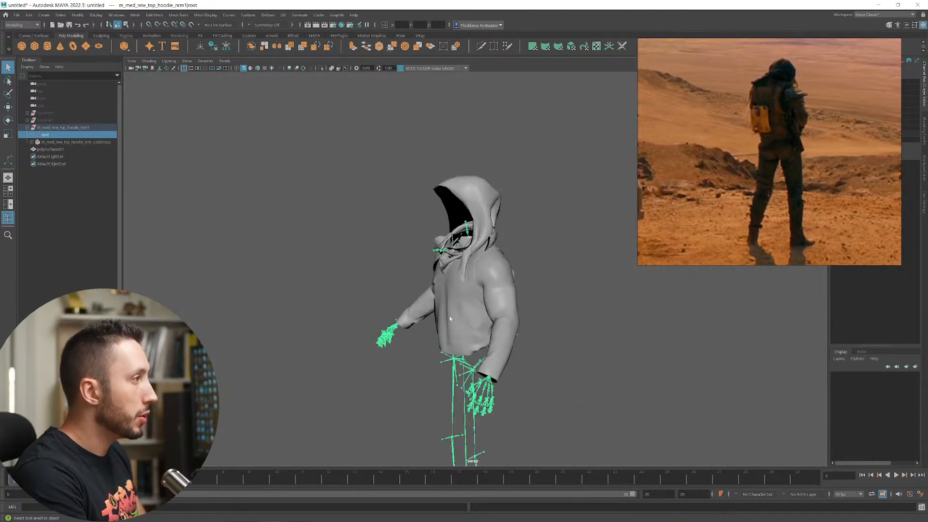
- Move the root joint out of the hoodie group to the top level of the scene
click(45, 127)
drag(45, 128, 50, 126)
click(28, 135)
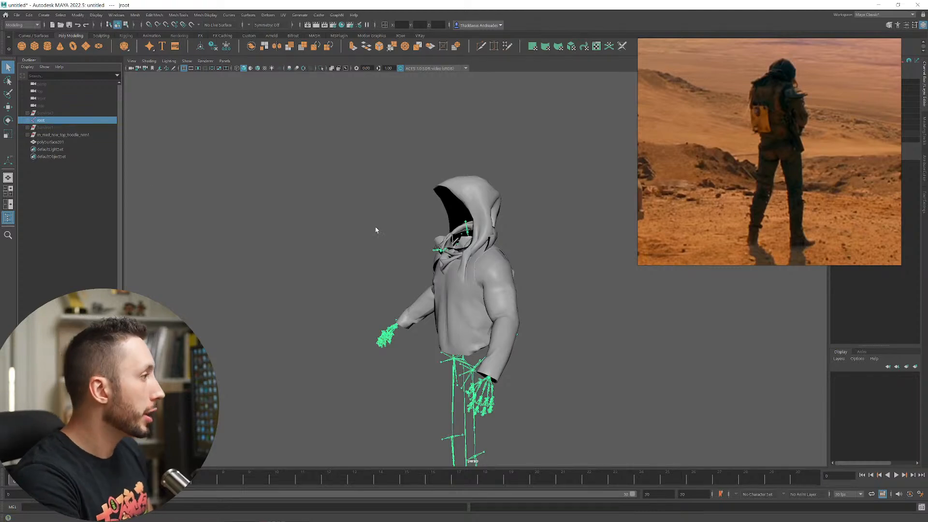
- Select the root joint together with the combined upper-body mesh and open the Bind Skin options from the Rigging menu set
ctrl+click(58, 144)
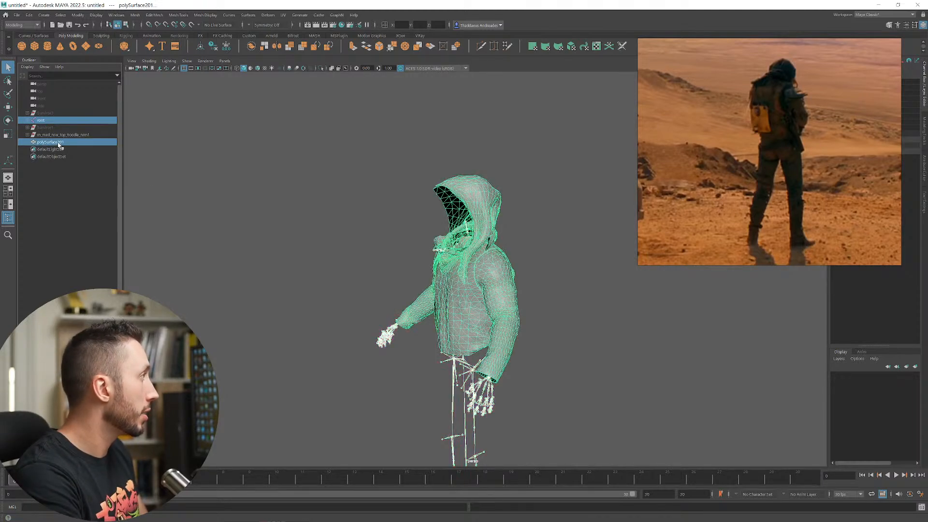
alt+drag(428, 307, 487, 319)
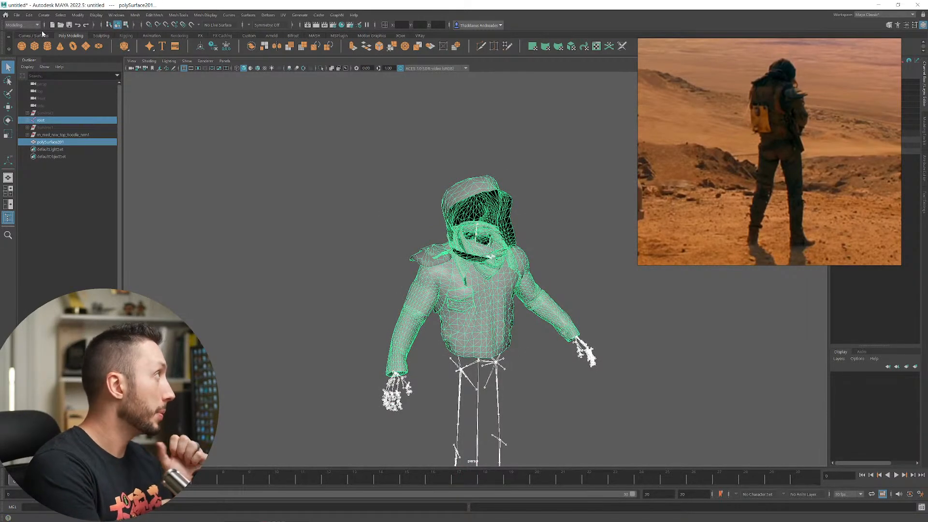
click(22, 25)
click(13, 41)
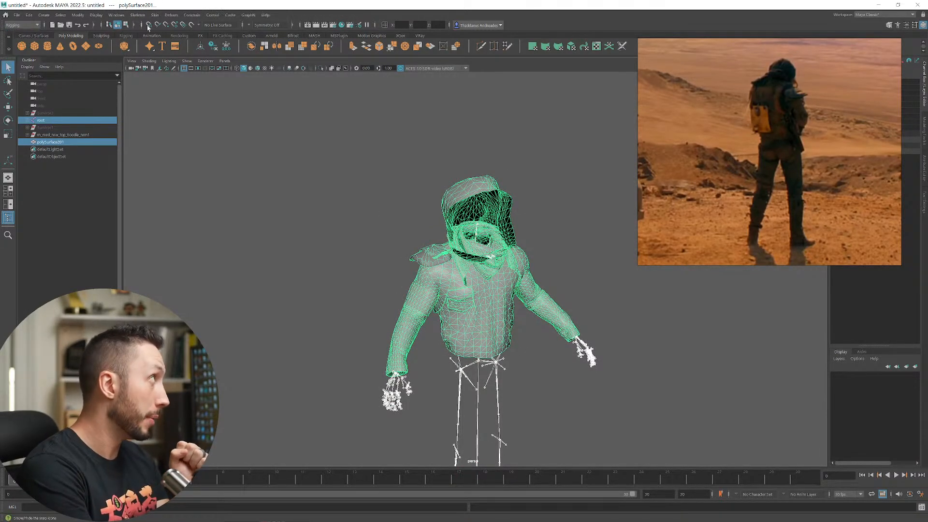
click(155, 15)
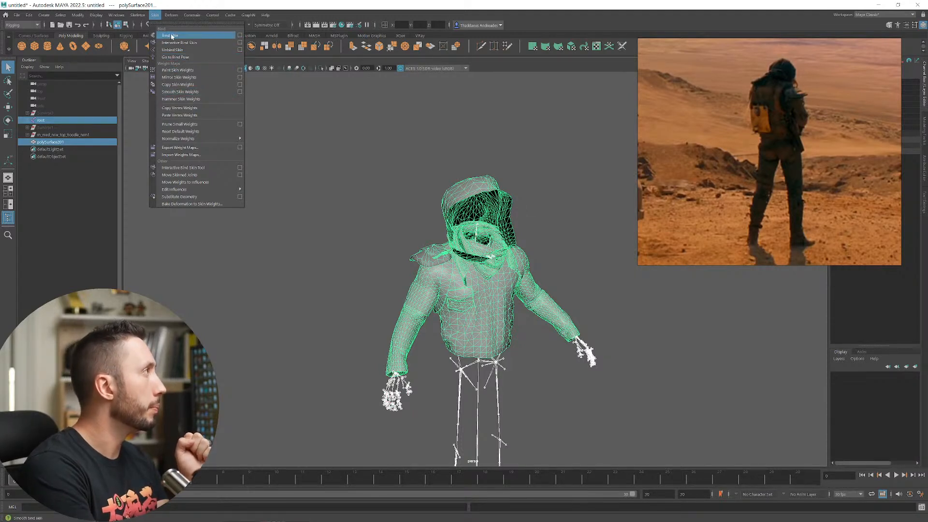
click(238, 36)
drag(561, 115, 246, 109)
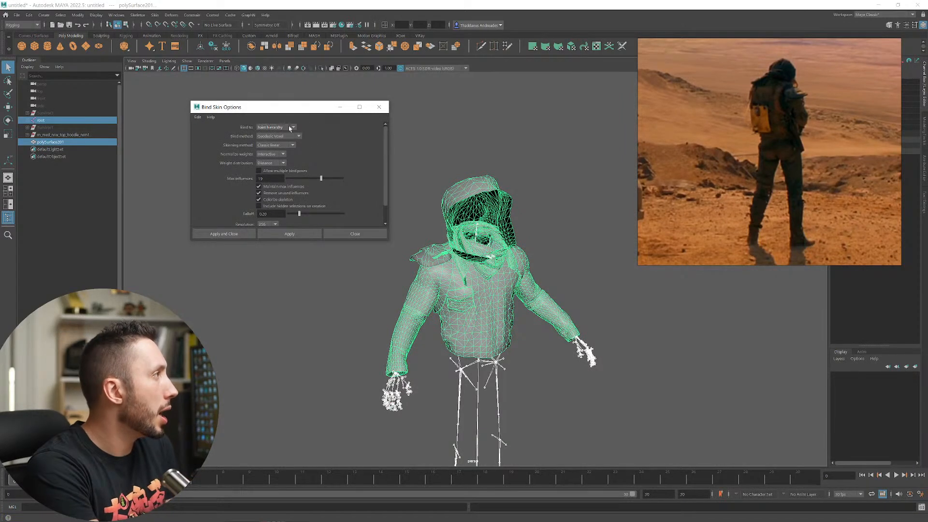
- Reset the Bind Skin options, then bind the mesh to the joint hierarchy using the Geodesic Voxel method with a slightly raised falloff
click(198, 117)
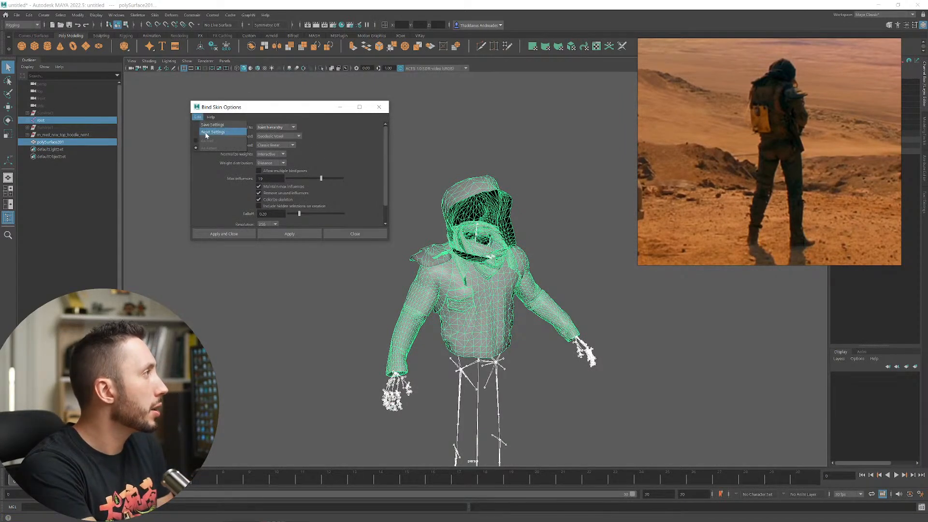
click(219, 135)
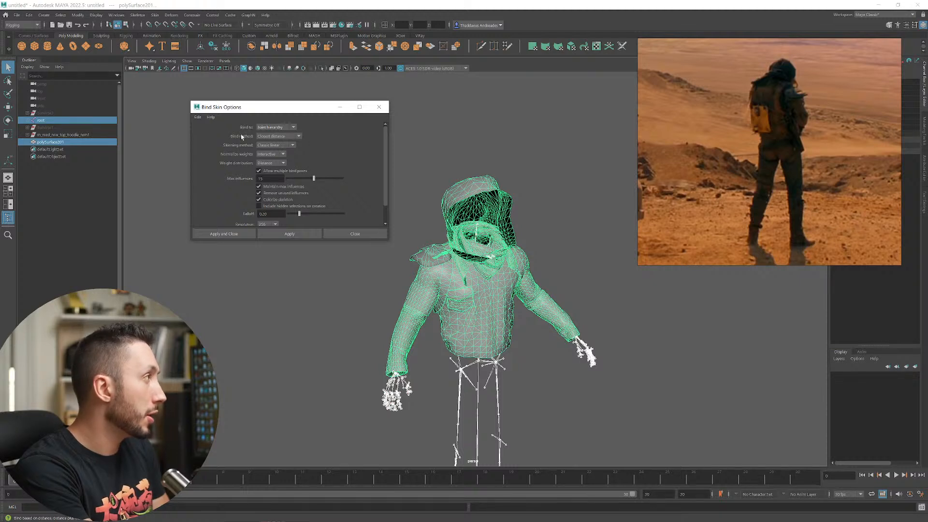
click(274, 137)
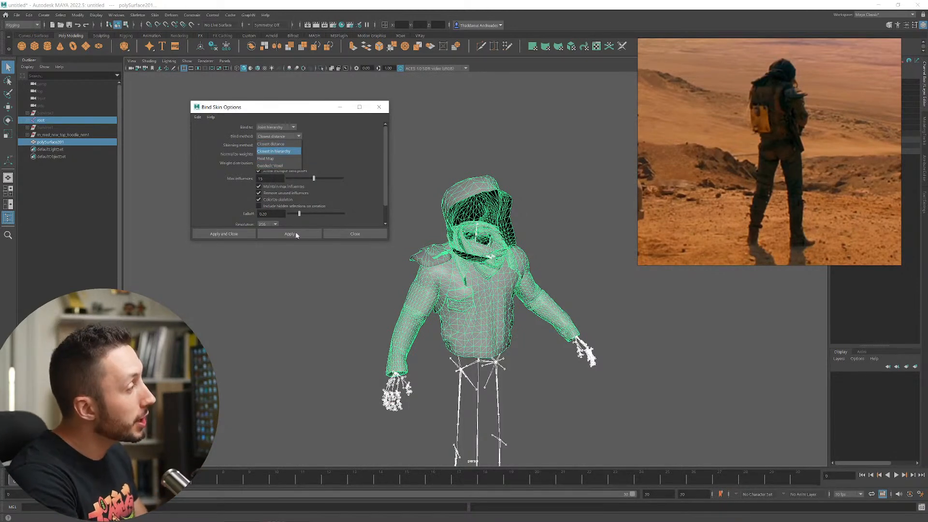
click(278, 166)
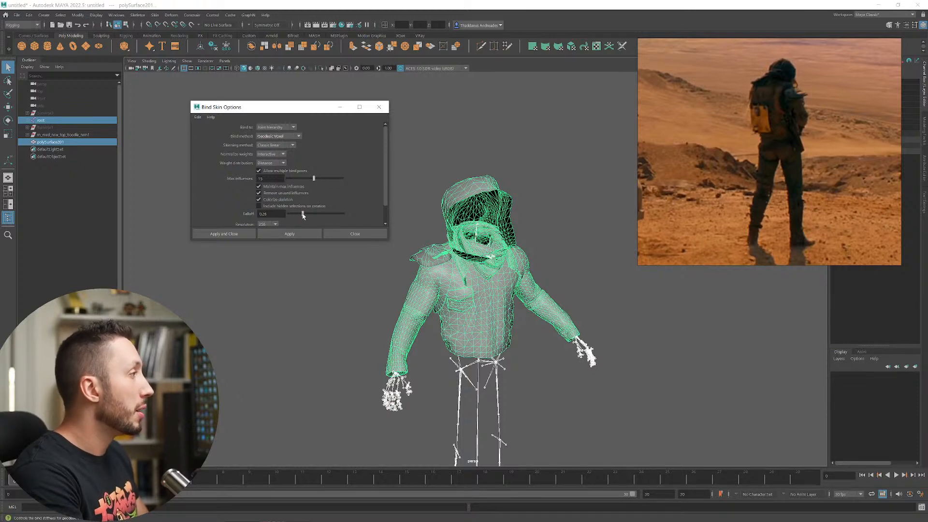
click(294, 234)
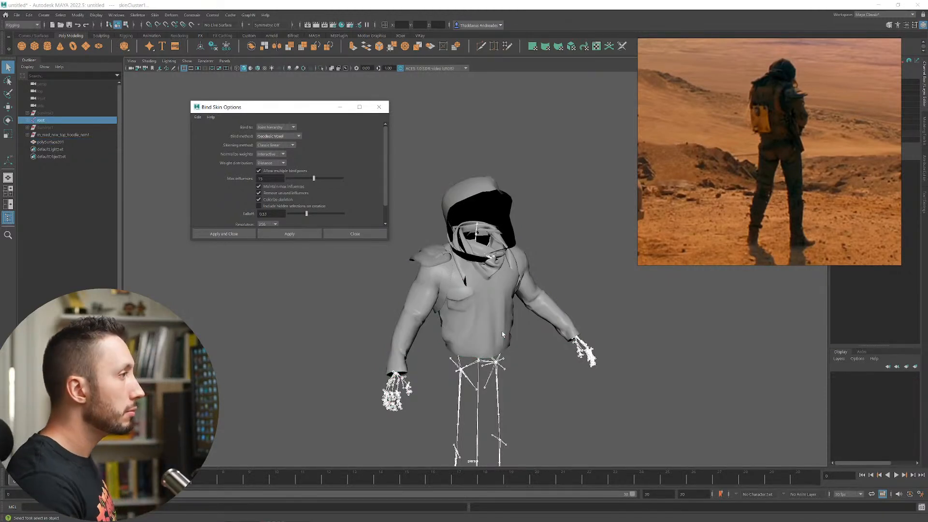
- Test the skinning by rotating the left forearm joint, and undo the rotation
click(554, 317)
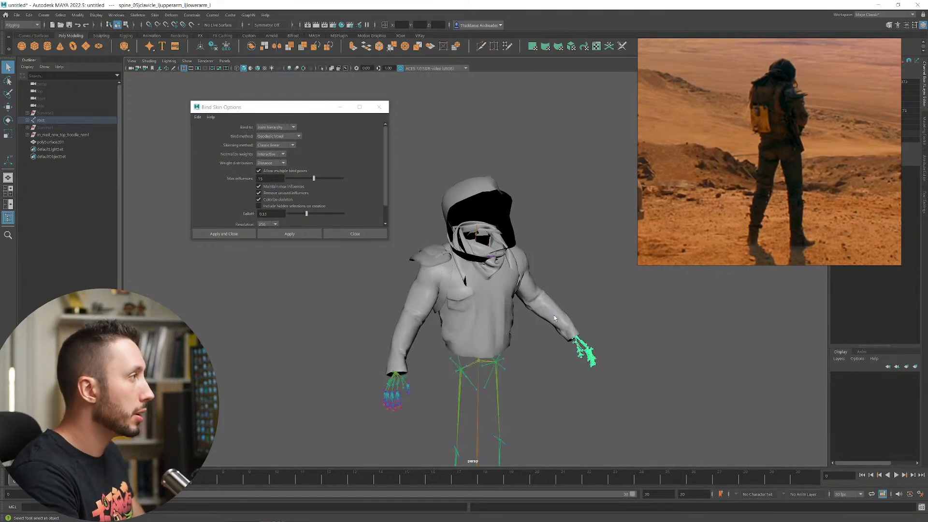
alt+drag(643, 306, 535, 306)
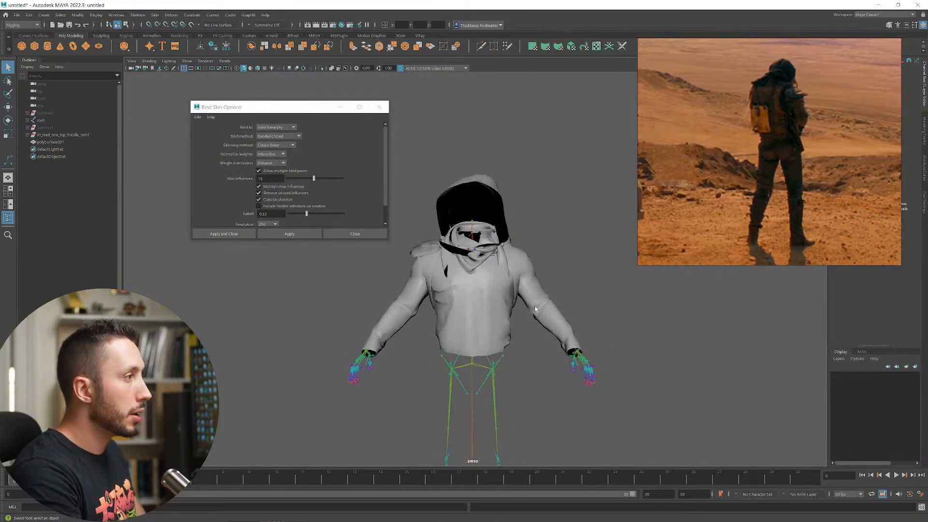
key(e)
drag(521, 202, 498, 215)
alt+drag(370, 329, 575, 290)
click(532, 304)
key(ctrl+z)
alt+drag(619, 317, 613, 303)
click(613, 303)
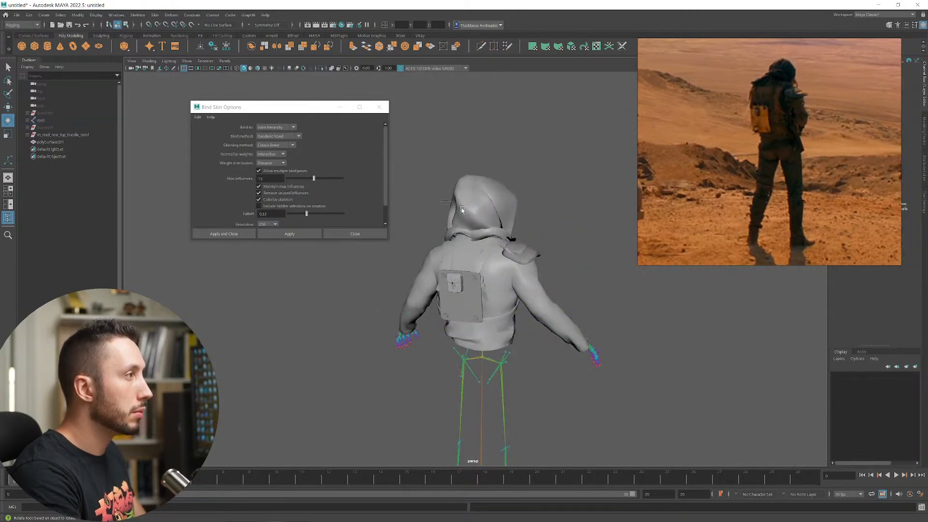
- Test the skin deformation around the hood and at the right upper arm by rotating their joints
click(456, 208)
click(519, 179)
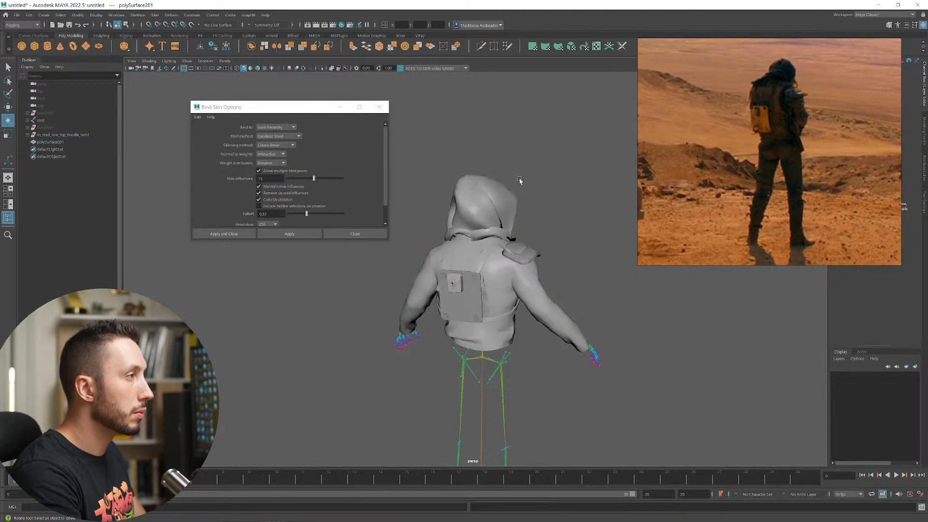
alt+drag(519, 178, 420, 196)
click(478, 221)
mouse_move(478, 221)
mouse_down()
mouse_move(524, 230)
mouse_move(476, 227)
mouse_up()
alt+drag(476, 242, 549, 299)
click(526, 309)
alt+drag(569, 317, 538, 329)
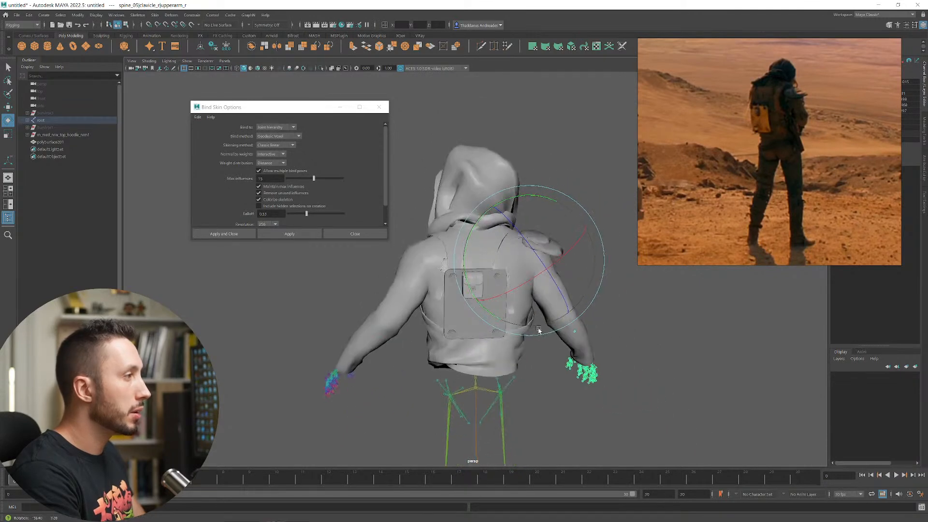
- Undo the test rotations and the skin bind, back to the selected root joint and unbound upper-body mesh
key(ctrl+z)
alt+right_drag(574, 381, 498, 338)
key(ctrl+z)
key(ctrl+z)
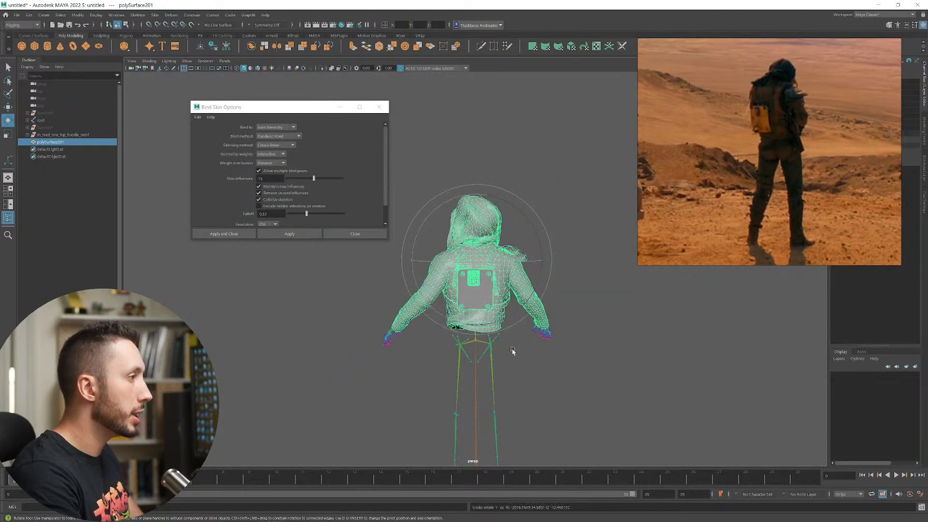
click(579, 327)
click(527, 269)
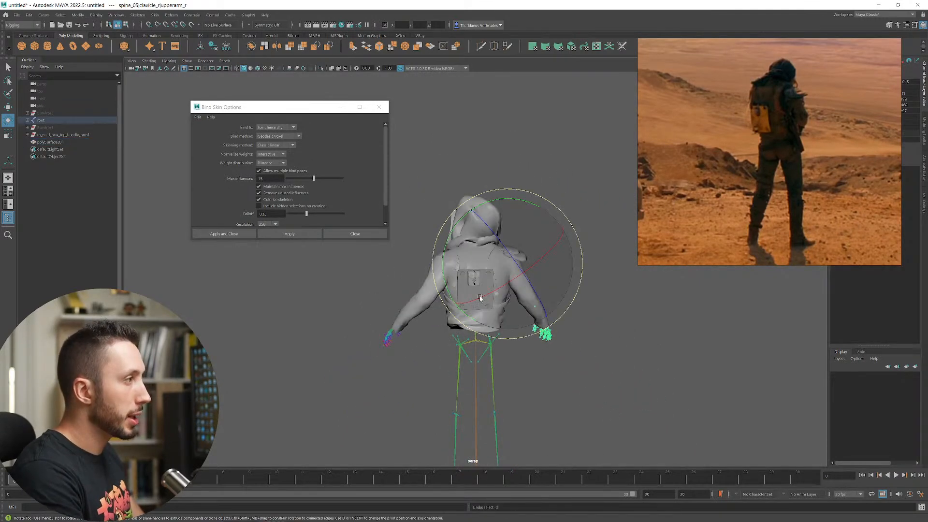
alt+drag(603, 344, 572, 353)
key(ctrl+z)
key(ctrl+z)
key(ctrl+z)
key(ctrl+z)
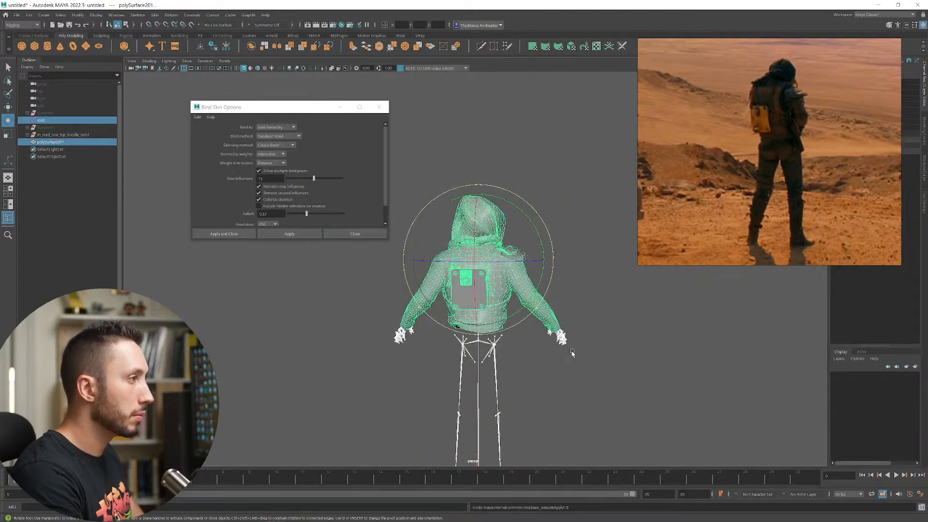
- Raise the bind falloff to about 0.7 and bind the upper-body mesh to the joint hierarchy again
alt+drag(472, 357, 436, 340)
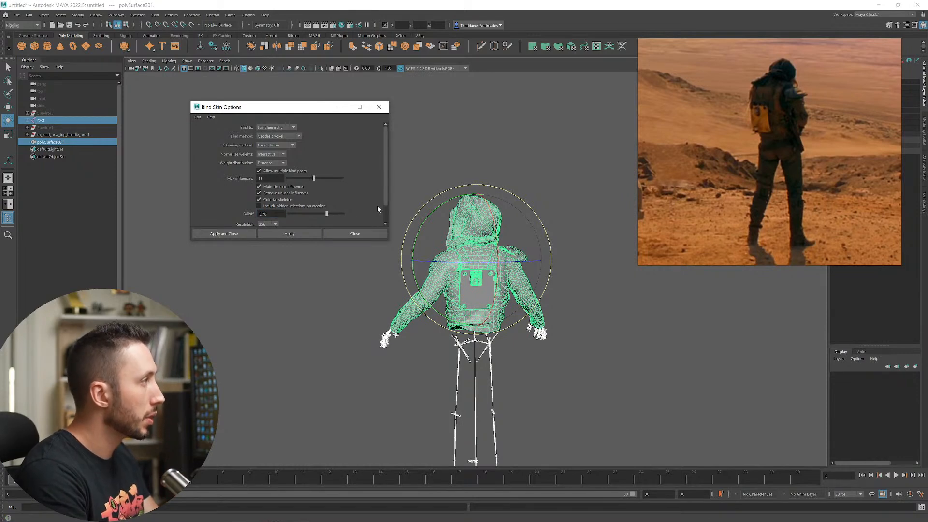
click(289, 234)
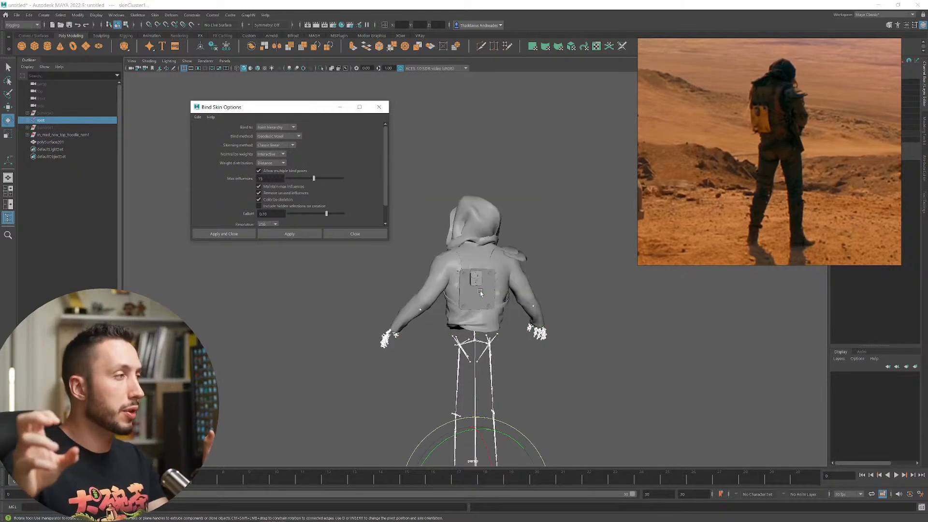
click(630, 310)
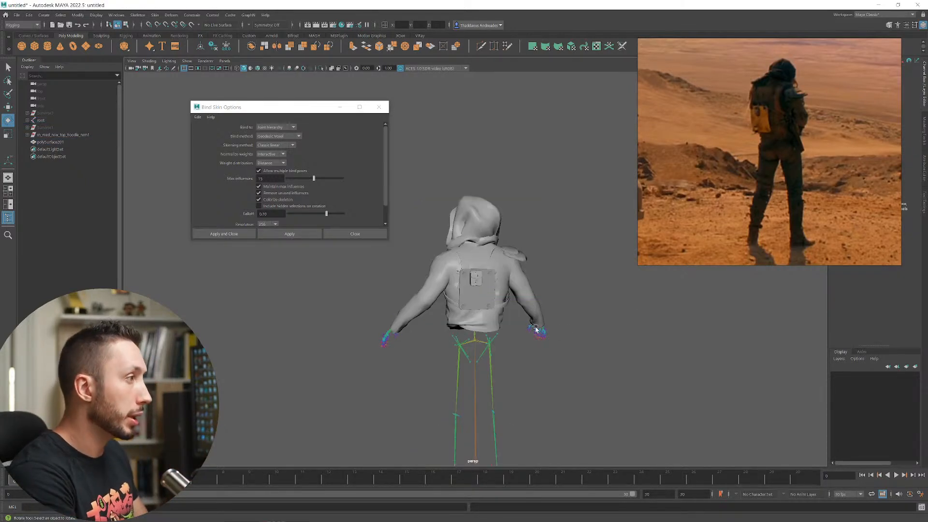
- Rotate the right and left upper arm joints to test how the rebound mesh deforms
click(532, 285)
drag(531, 285, 598, 328)
drag(408, 288, 467, 263)
scroll(483, 273, up, 2)
alt+drag(489, 285, 555, 305)
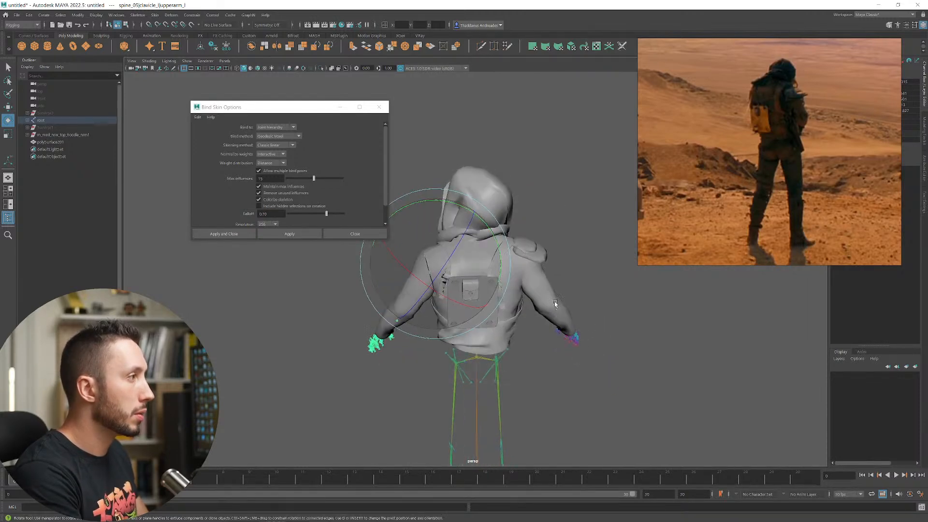
mouse_move(437, 285)
mouse_down()
mouse_move(426, 282)
mouse_move(448, 270)
mouse_move(425, 279)
mouse_up()
alt+drag(588, 293, 536, 253)
- Try a rotation of the right forearm joint, undo it, and select the upper-body mesh
click(540, 336)
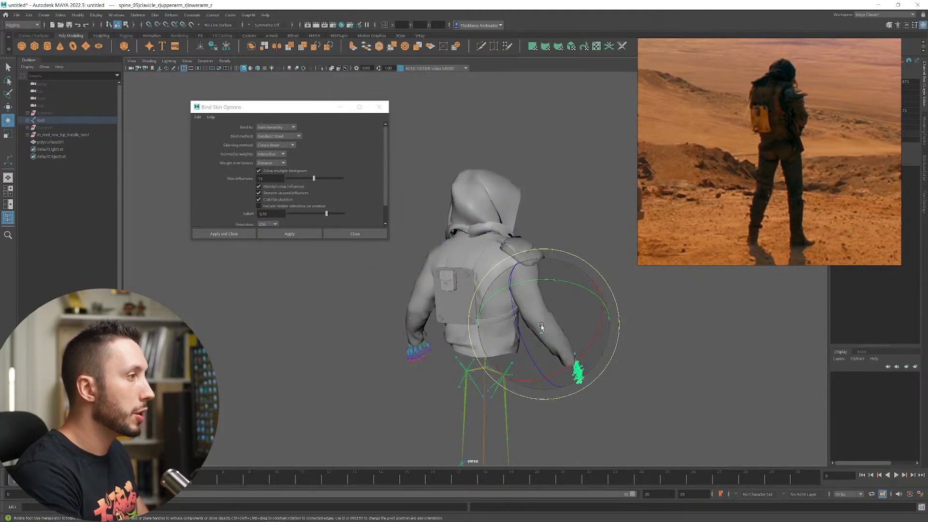
drag(542, 334, 658, 352)
key(ctrl+z)
scroll(628, 339, down, 3)
click(471, 224)
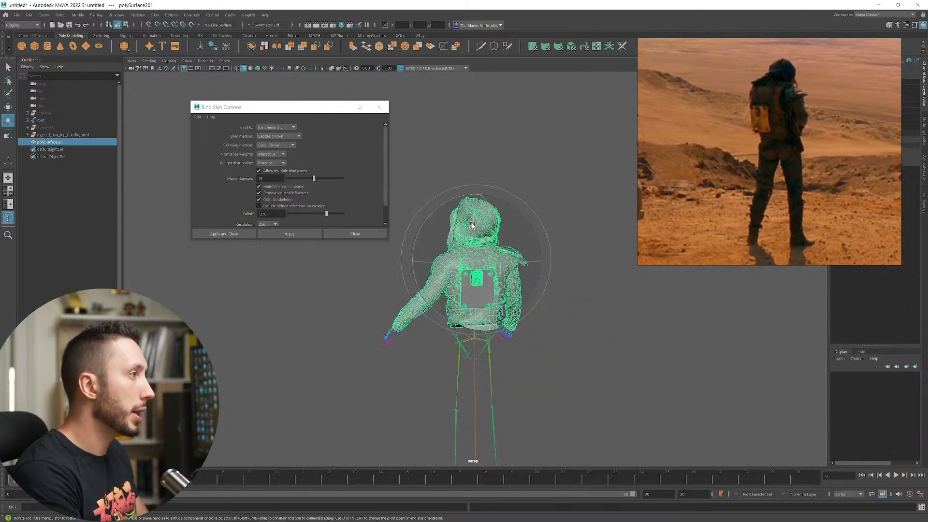
- Deselect the upper-body mesh and examine its shoulder, sleeve and back deformation from several angles
click(551, 211)
click(475, 239)
click(543, 195)
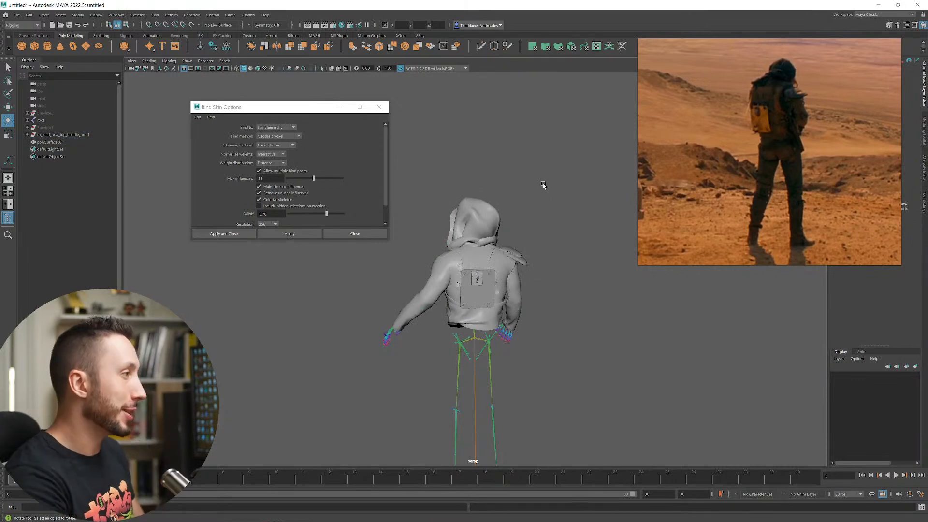
alt+drag(544, 187, 529, 121)
alt+right_drag(529, 121, 555, 289)
alt+drag(524, 251, 576, 328)
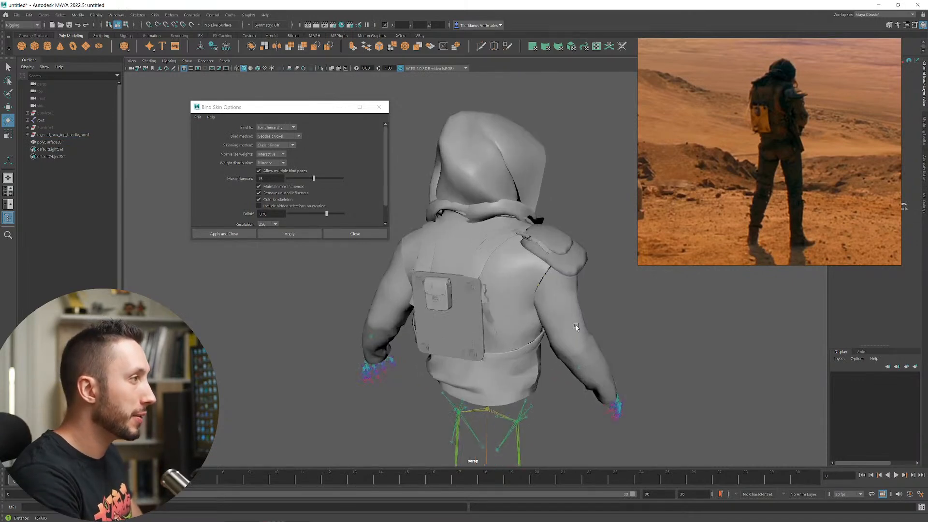
alt+right_drag(576, 328, 545, 296)
- Undo the latest changes back to the selected right upper arm joint and view the shoulder up close
click(617, 325)
key(ctrl+z)
key(ctrl+z)
key(ctrl+z)
key(ctrl+z)
key(ctrl+z)
key(ctrl+z)
key(ctrl+z)
mouse_move(629, 312)
alt+mouse_down()
mouse_move(574, 315)
mouse_move(624, 309)
alt+mouse_up()
alt+right_drag(623, 310, 518, 278)
alt+drag(518, 278, 495, 285)
alt+right_drag(495, 285, 592, 296)
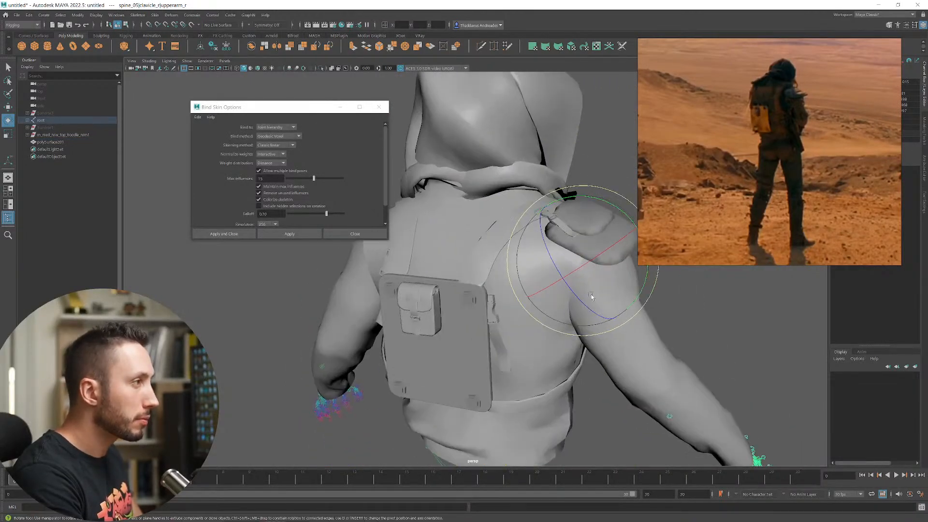
- Try further rotations of the right upper arm joint to test the shoulder deformation, undoing each one
click(618, 343)
alt+drag(618, 343, 610, 360)
click(606, 335)
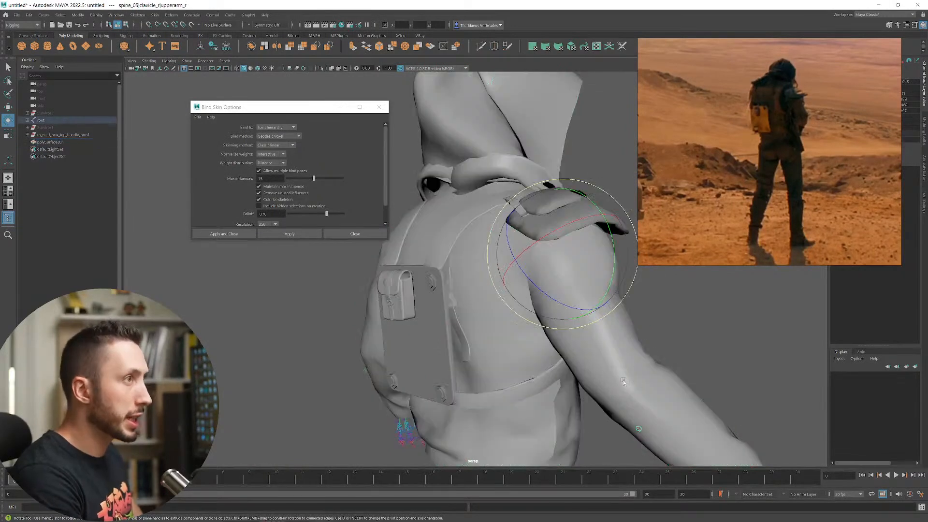
alt+right_drag(640, 282, 580, 277)
drag(527, 263, 501, 279)
key(ctrl+z)
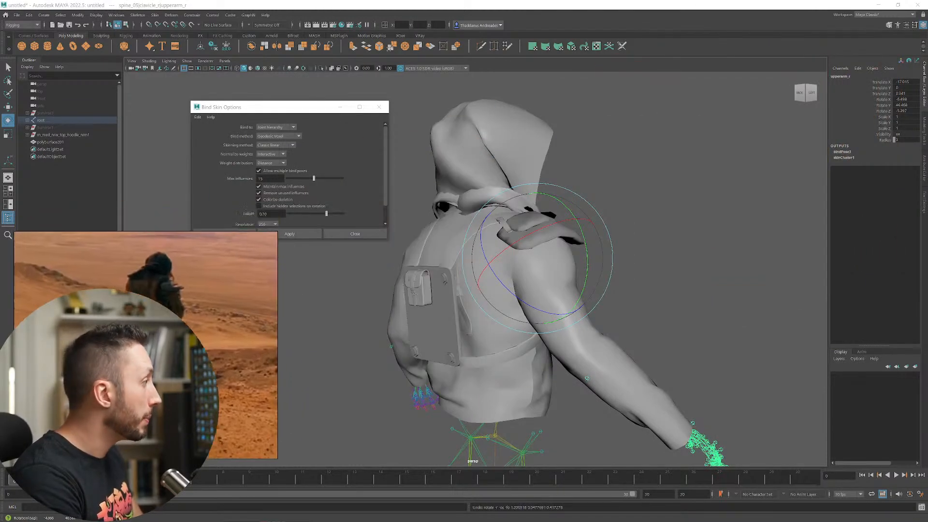
alt+drag(544, 311, 570, 313)
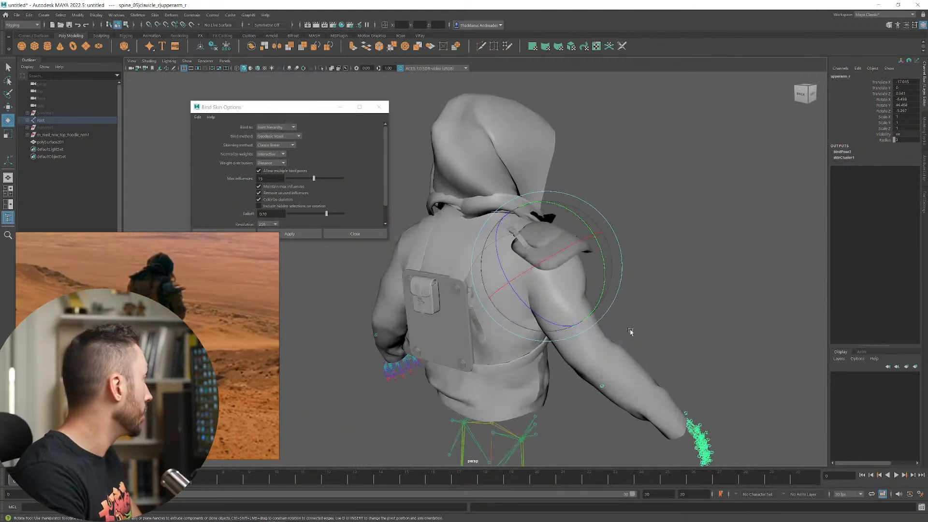
alt+drag(672, 340, 657, 335)
alt+right_drag(657, 335, 608, 305)
drag(516, 281, 494, 263)
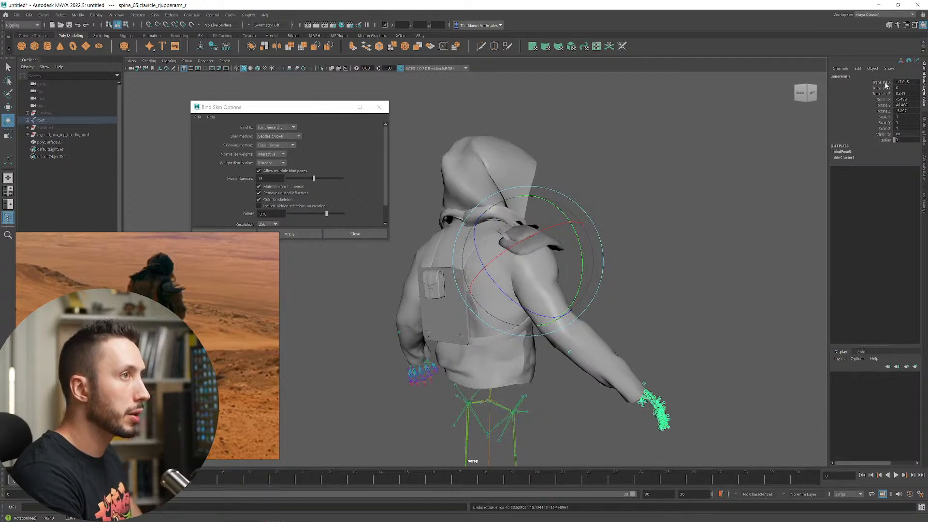
- Step through the selection history to the right upper arm joint and examine the shoulder pad and sleeve around it
alt+drag(524, 300, 575, 293)
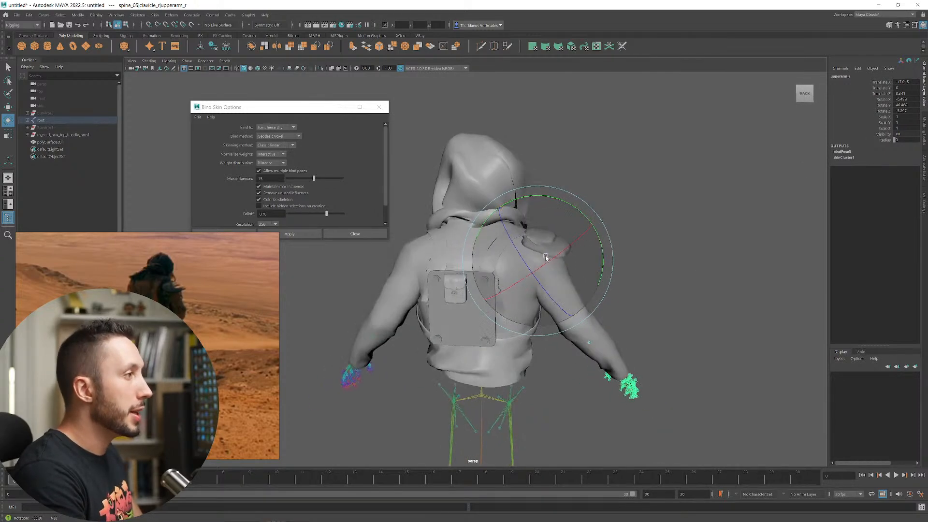
alt+right_drag(658, 344, 608, 331)
key(ctrl+y)
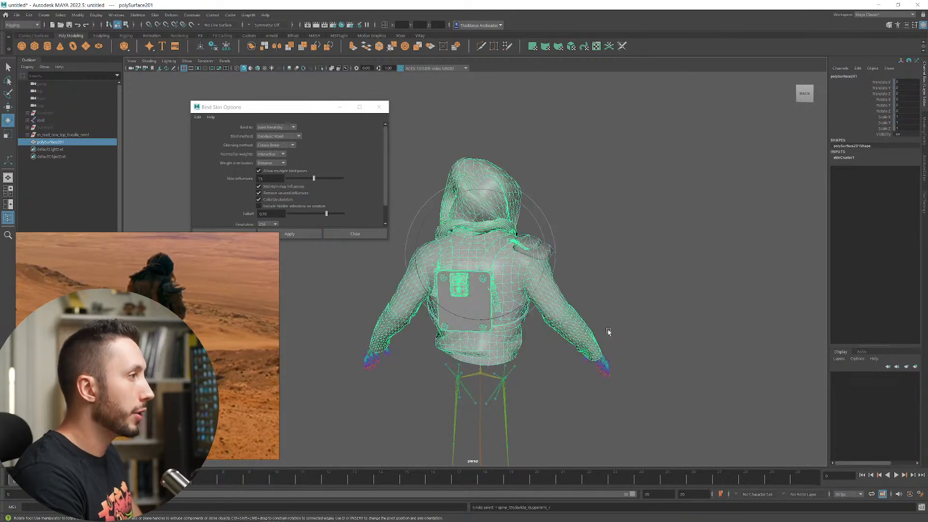
key(ctrl+z)
key(ctrl+y)
click(609, 332)
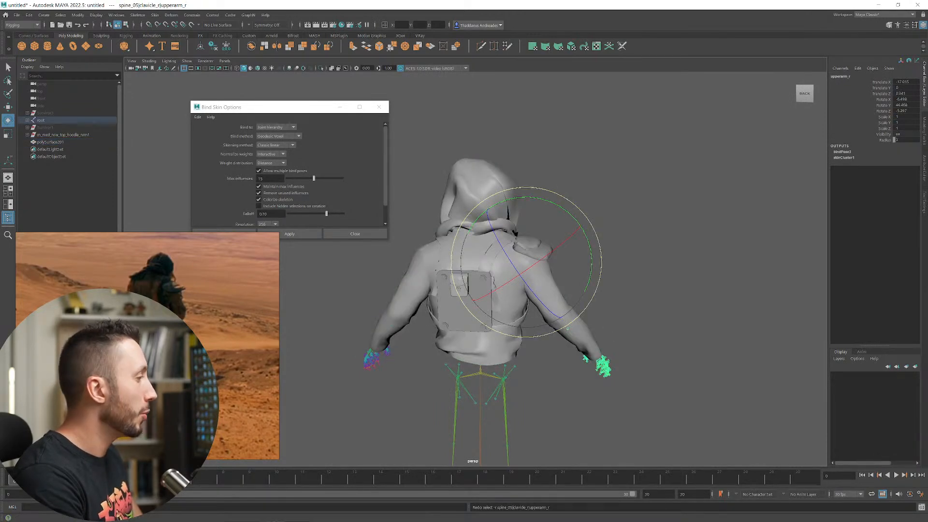
key(ctrl+z)
key(ctrl+z)
alt+drag(645, 296, 576, 315)
alt+right_drag(576, 315, 610, 347)
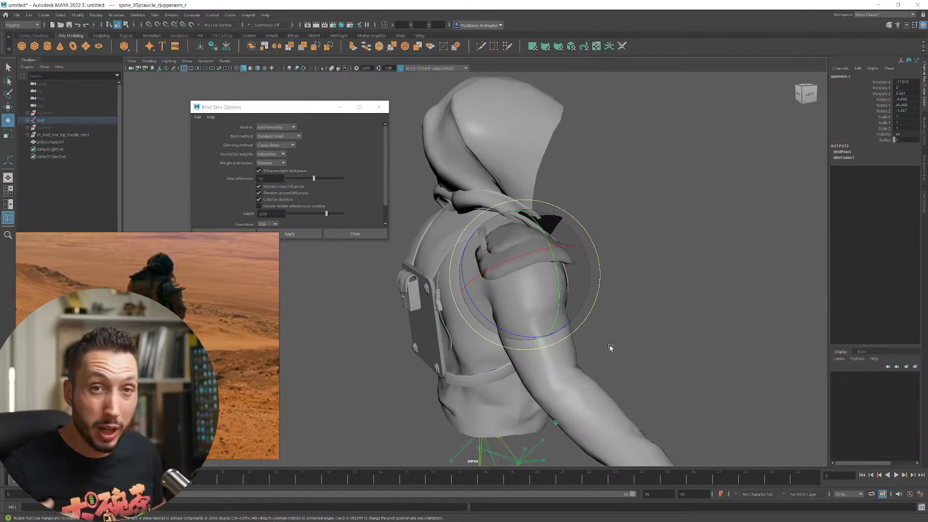
alt+drag(610, 347, 653, 356)
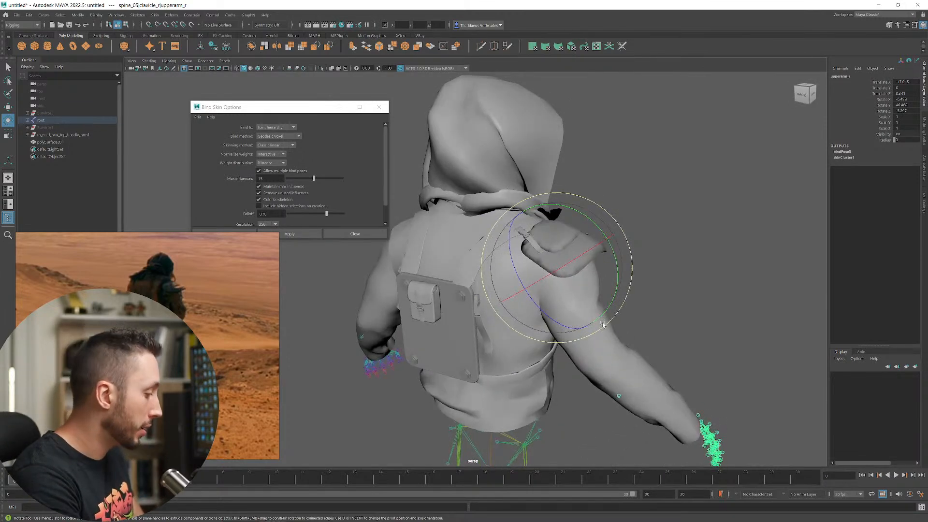
- Check the right arm joints in wireframe, rotate the upper arm joint to about -14, 38, -51 degrees, and return to shaded display
key(4)
alt+drag(642, 290, 675, 273)
click(675, 273)
click(591, 307)
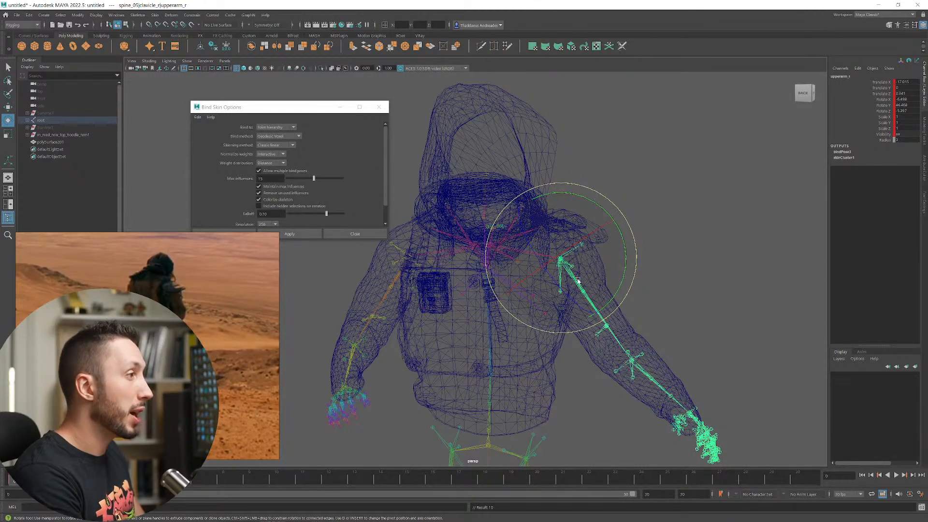
mouse_move(578, 280)
mouse_down()
mouse_move(576, 309)
mouse_move(615, 286)
mouse_move(477, 261)
mouse_up()
key(5)
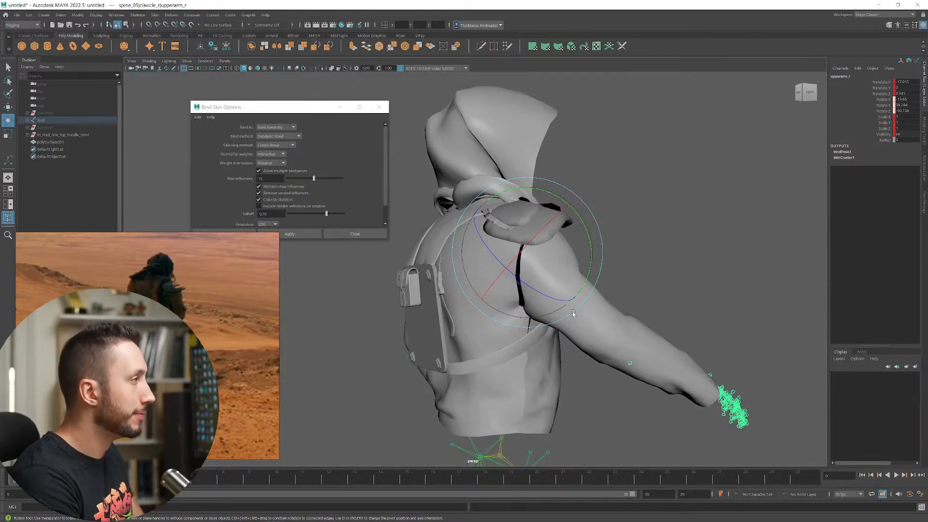
alt+drag(573, 314, 473, 309)
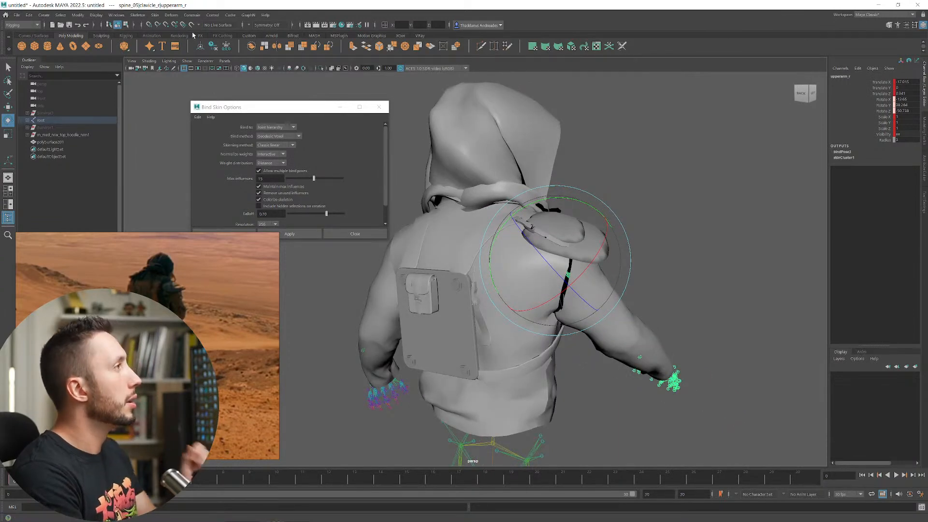
- Activate the Paint Skin Weights tool and show its tool settings
click(126, 37)
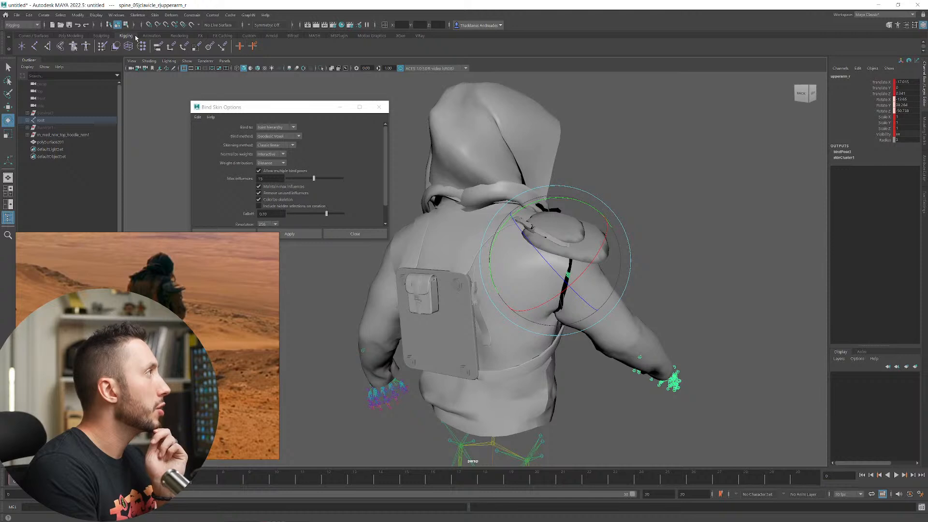
click(101, 47)
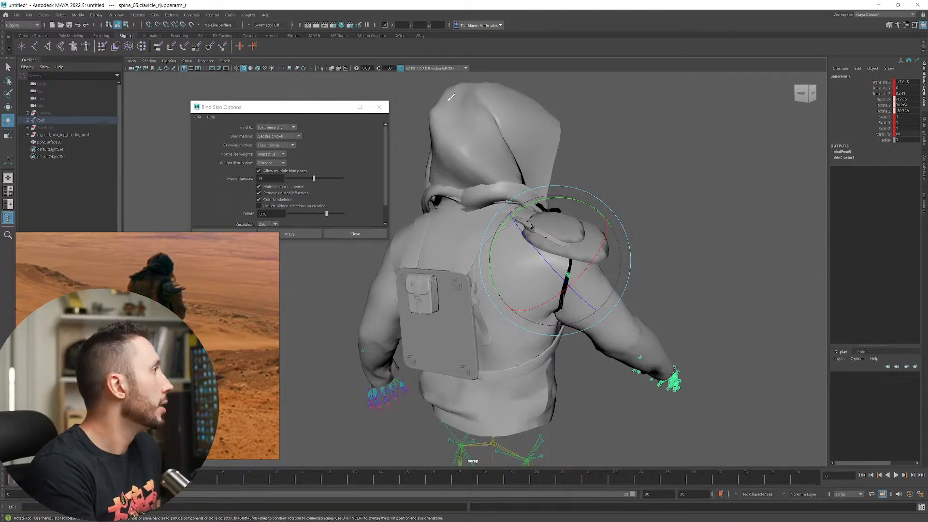
alt+drag(689, 264, 676, 266)
click(924, 201)
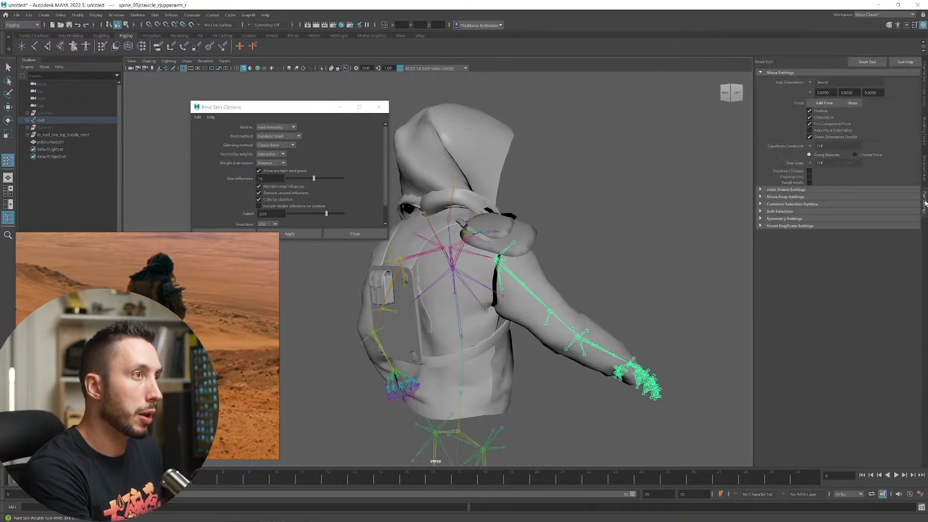
alt+drag(556, 264, 527, 278)
scroll(589, 271, up, 3)
scroll(575, 306, up, 3)
alt+drag(579, 308, 544, 289)
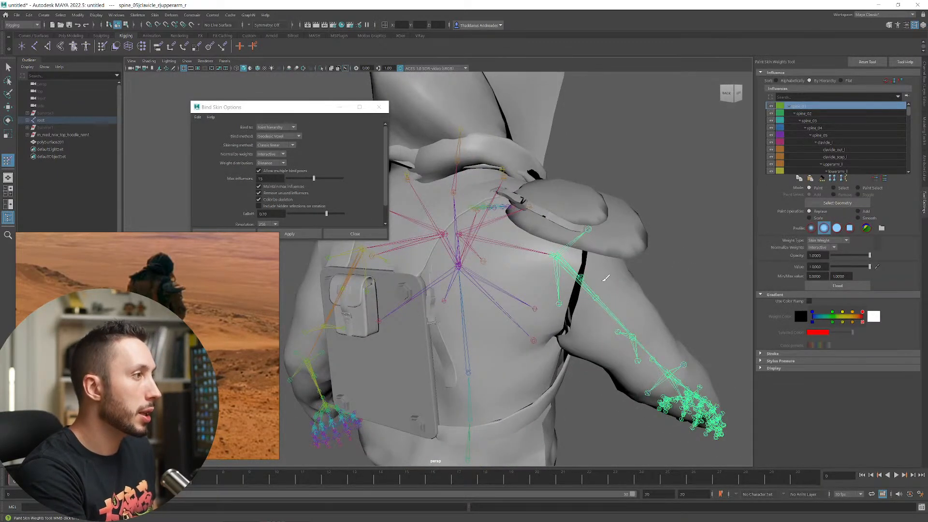
- Select the upper-body mesh and restart the Paint Skin Weights tool on it
key(w)
click(636, 297)
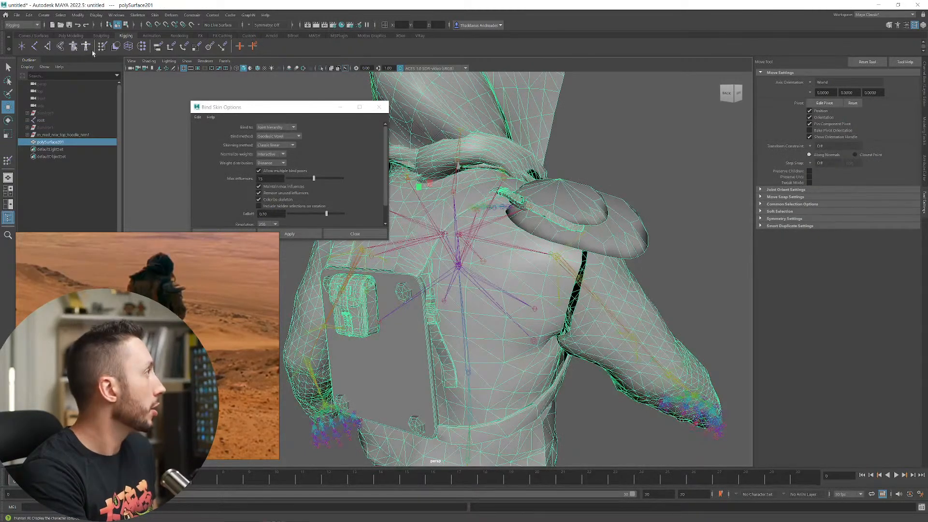
key(y)
scroll(566, 270, down, 5)
mouse_move(566, 270)
alt+mouse_down()
mouse_move(530, 255)
mouse_move(581, 276)
alt+mouse_up()
scroll(530, 256, up, 5)
scroll(814, 145, down, 1)
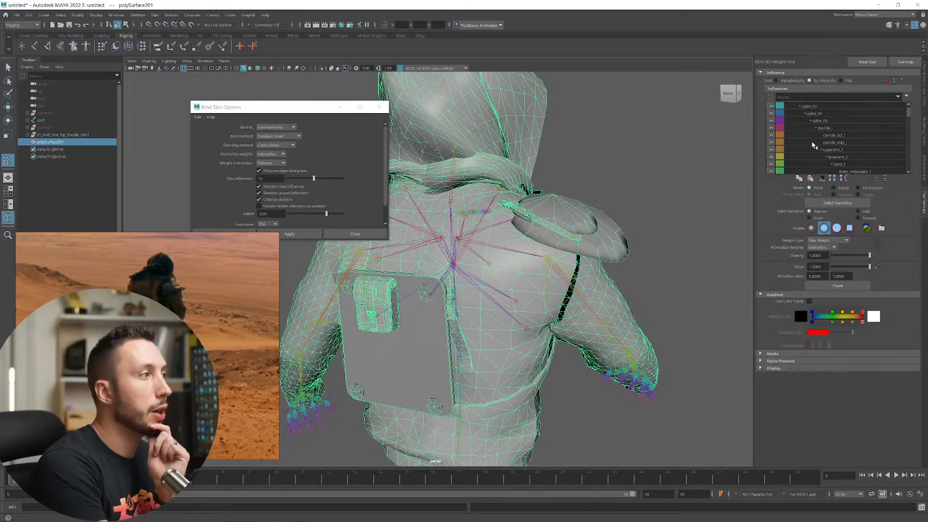
- Step through the joint influences from the left clavicle and arm to the right upper arm, checking each joint's weights on the mesh
click(839, 137)
click(840, 152)
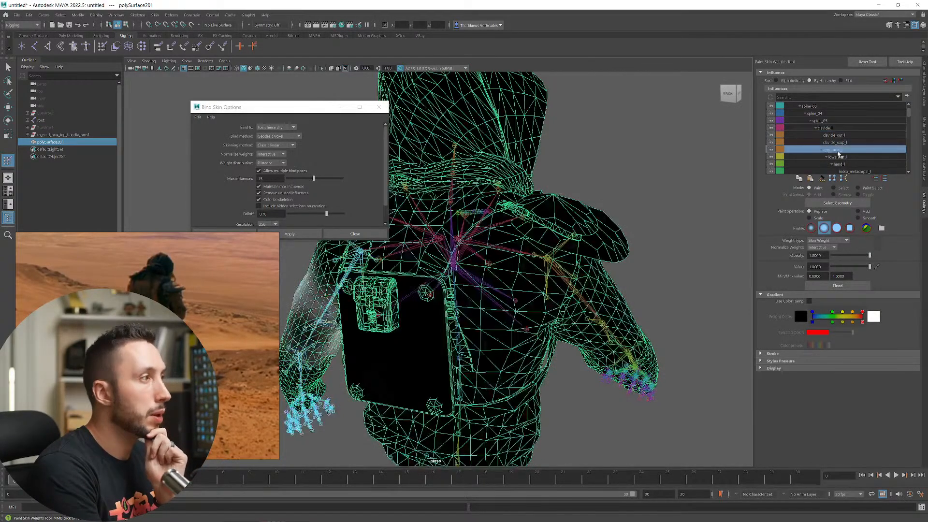
scroll(841, 150, down, 2)
click(841, 141)
key(Down)
key(Down)
key(Down)
key(Down)
key(Down)
key(Down)
key(Down)
key(Down)
key(Down)
key(Down)
key(Down)
key(Down)
key(Down)
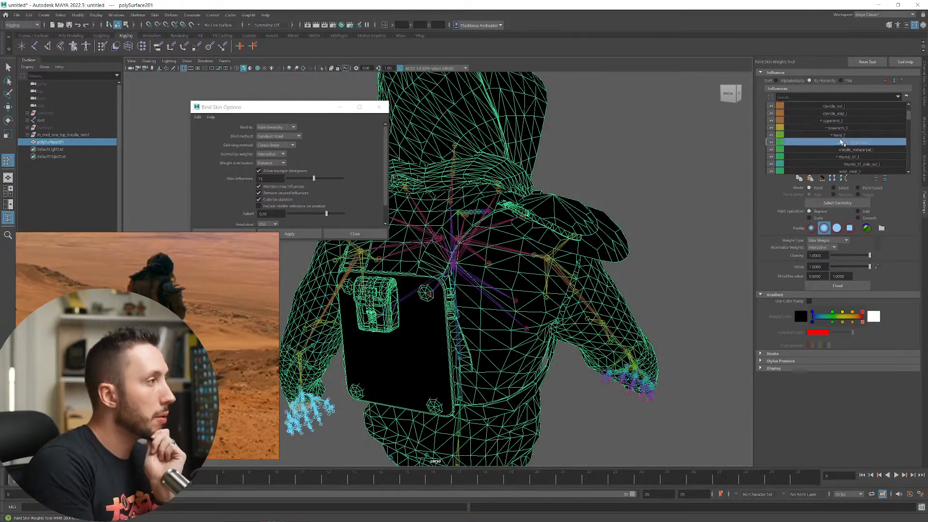
key(Down)
key(Down)
key(Down)
key(Down)
key(Down)
key(Down)
key(Down)
key(Down)
key(Down)
key(Down)
key(Down)
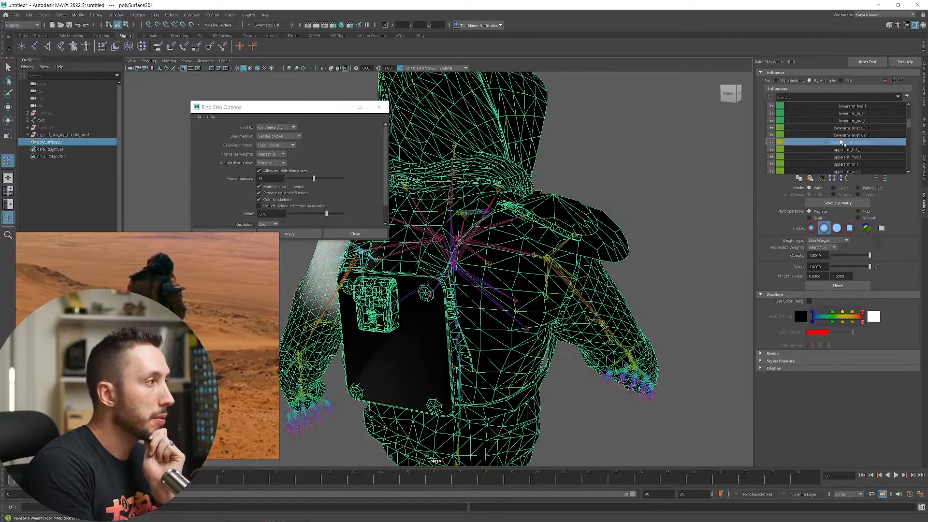
key(Down)
key(Down)
key(Down)
key(Down)
key(Down)
key(Down)
key(Down)
key(Down)
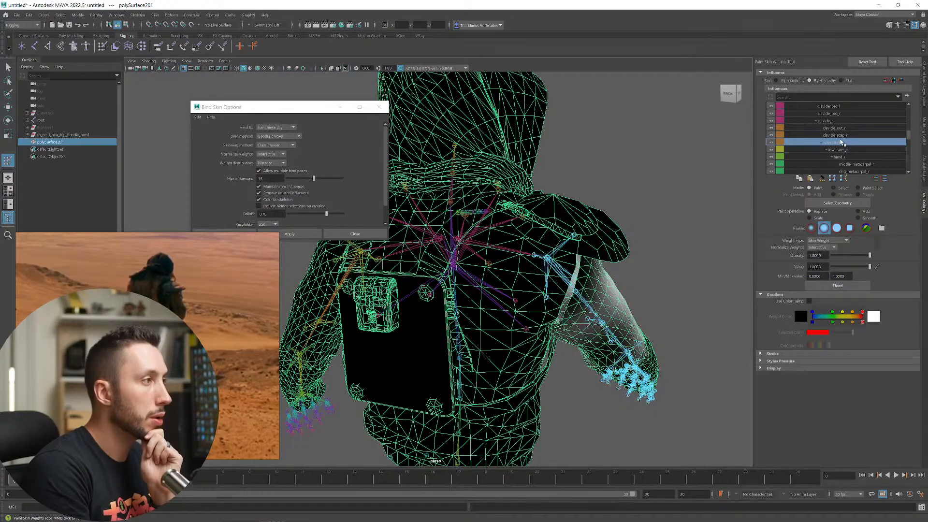
- Examine the right upper arm joint's weights around the shoulder, switching the color ramp display on and off again
alt+drag(649, 199, 597, 264)
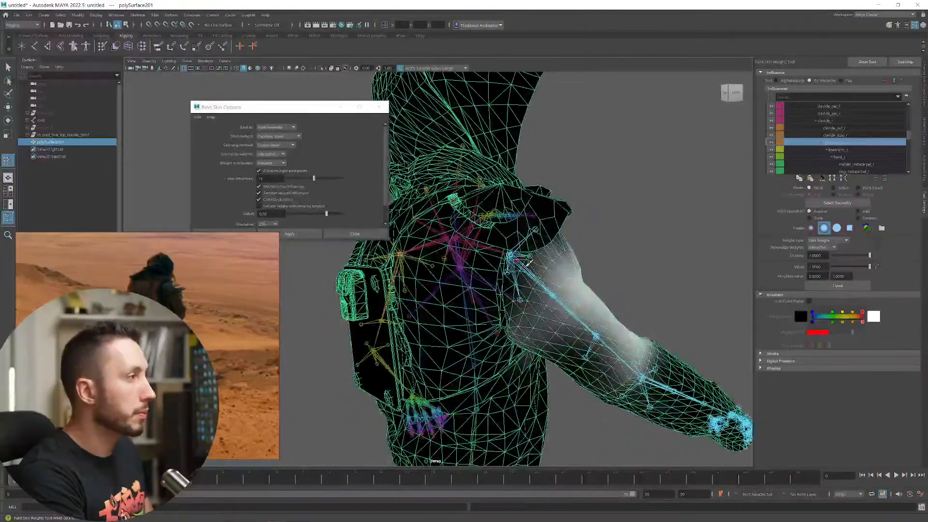
alt+drag(529, 261, 565, 250)
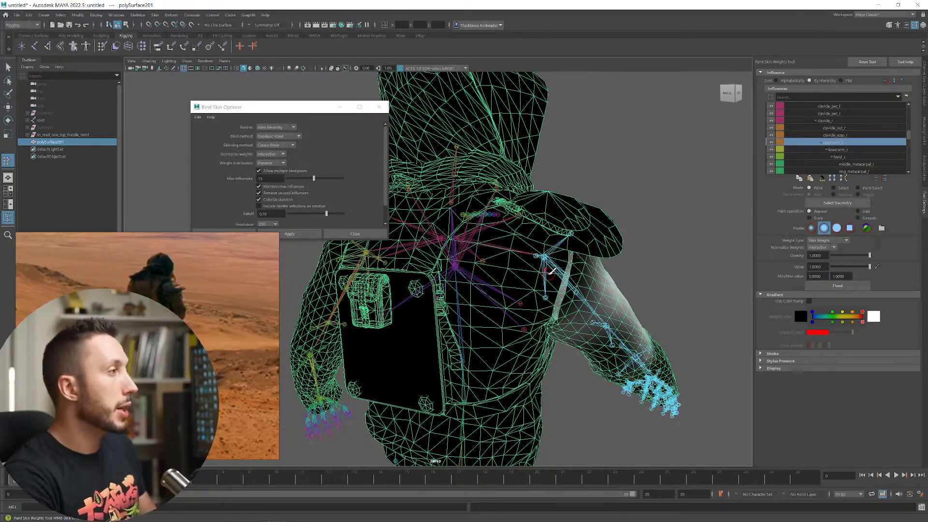
alt+drag(603, 279, 580, 289)
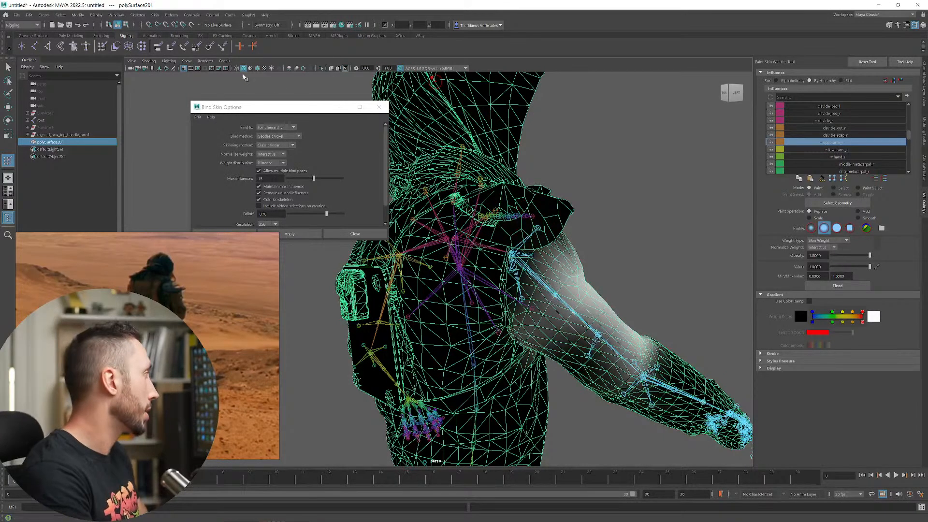
alt+drag(560, 297, 710, 298)
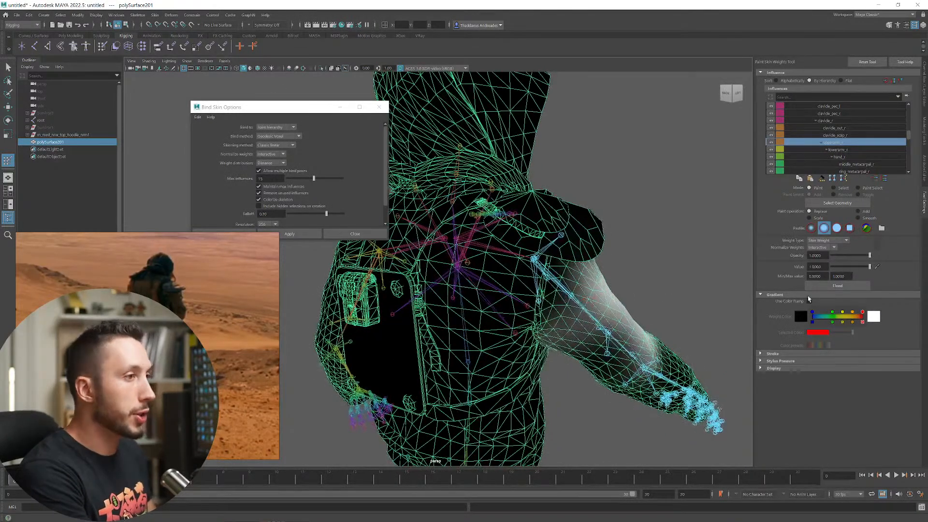
click(810, 301)
alt+drag(648, 299, 692, 298)
click(810, 301)
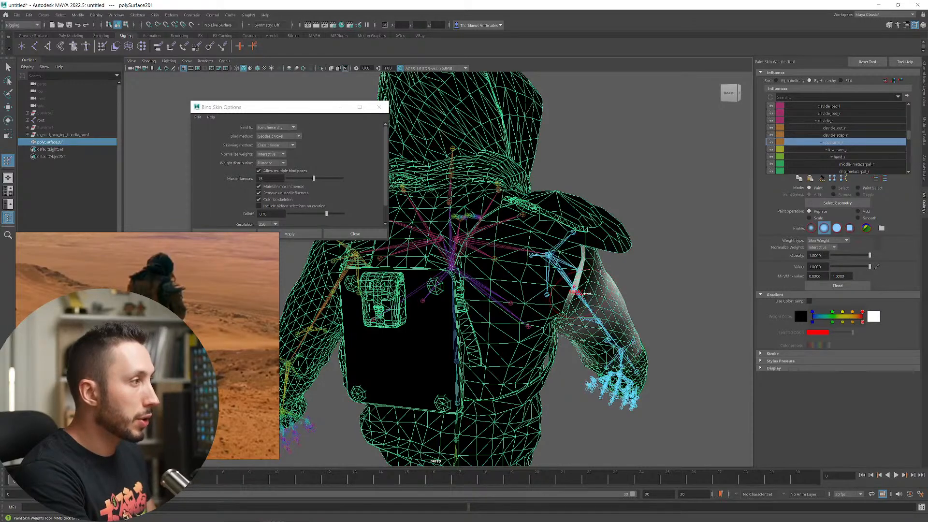
- Inspect the right upper arm weights near the armpit, then view the clavicle_scap_r influence across the back and sleeve
alt+drag(588, 293, 532, 292)
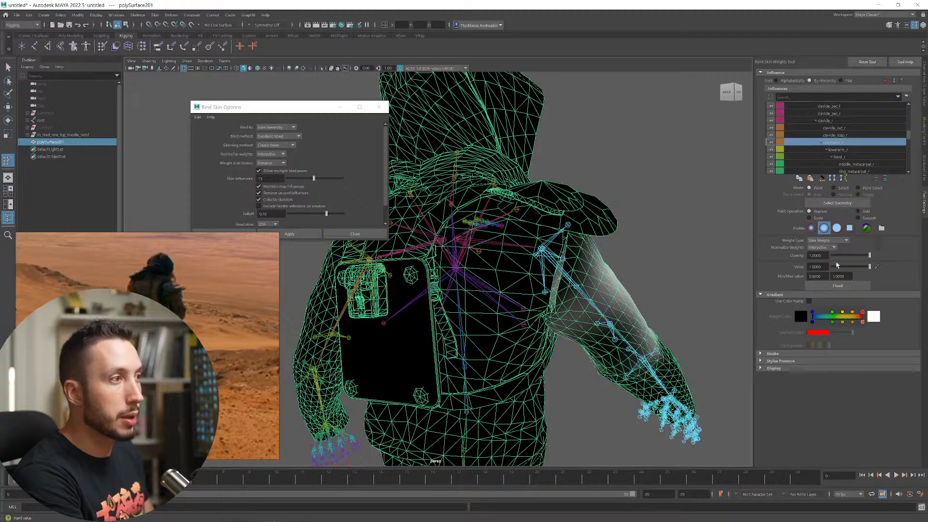
mouse_move(602, 276)
alt+mouse_down()
mouse_move(630, 257)
mouse_move(624, 261)
alt+mouse_up()
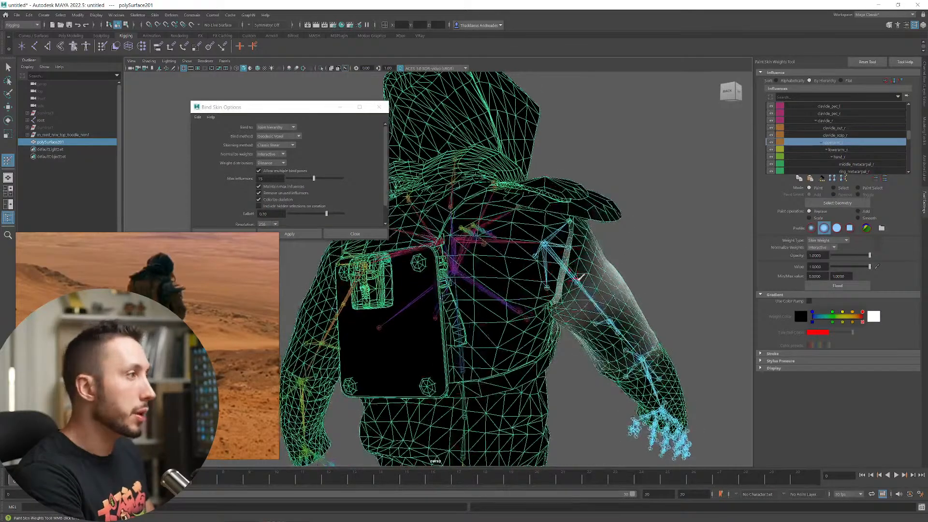
alt+drag(571, 304, 527, 303)
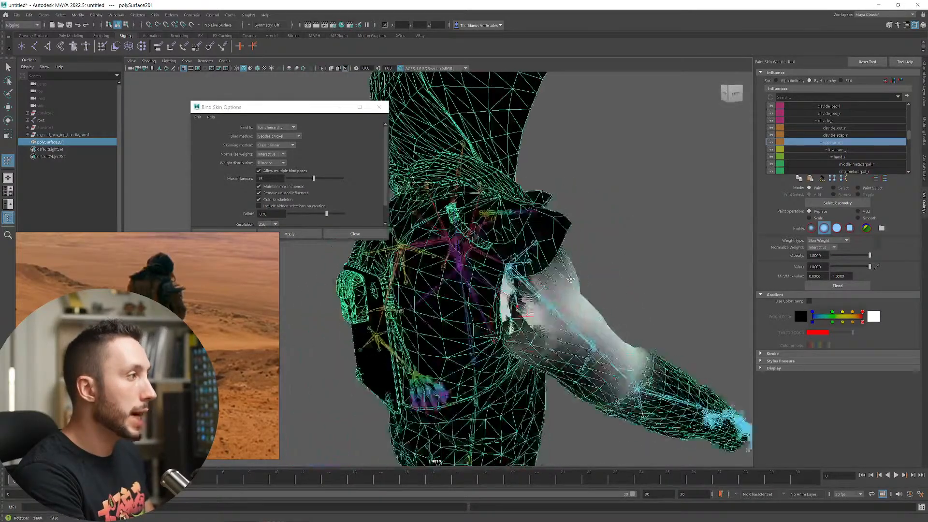
alt+right_drag(527, 303, 560, 341)
mouse_move(560, 341)
alt+mouse_down()
mouse_move(578, 322)
mouse_move(570, 339)
mouse_move(607, 329)
mouse_move(600, 318)
mouse_move(466, 272)
mouse_move(522, 284)
alt+mouse_up()
click(841, 136)
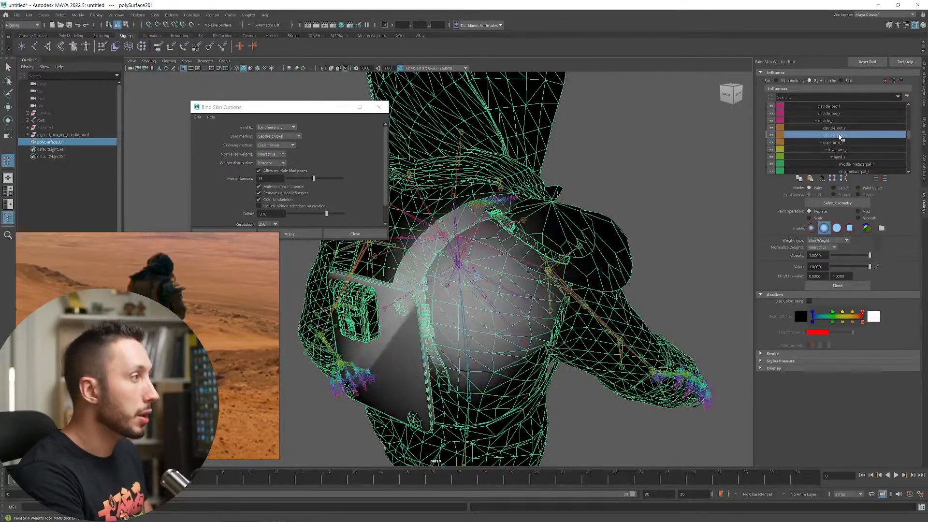
mouse_move(647, 206)
alt+mouse_down()
mouse_move(631, 266)
mouse_move(616, 208)
alt+mouse_up()
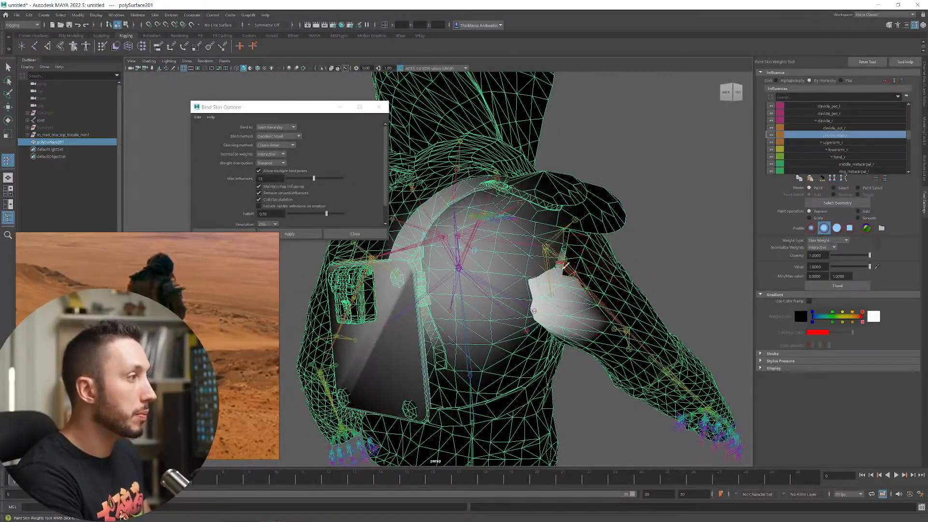
- Undo the full-strength clavicle_scap_r weight strokes on the right sleeve near the armpit
key(ctrl+z)
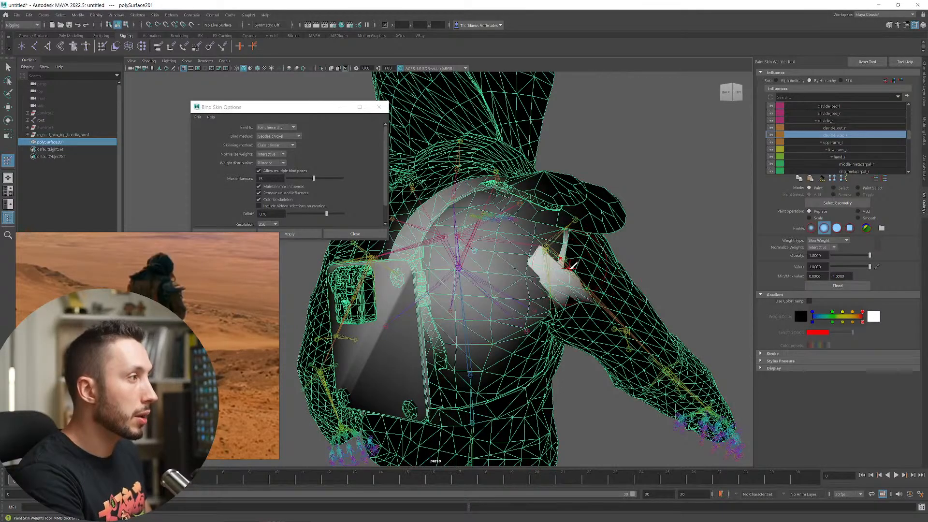
key(ctrl+z)
mouse_move(584, 261)
alt+mouse_down()
mouse_move(543, 232)
mouse_move(553, 215)
mouse_move(604, 261)
mouse_move(663, 268)
alt+mouse_up()
key(ctrl+z)
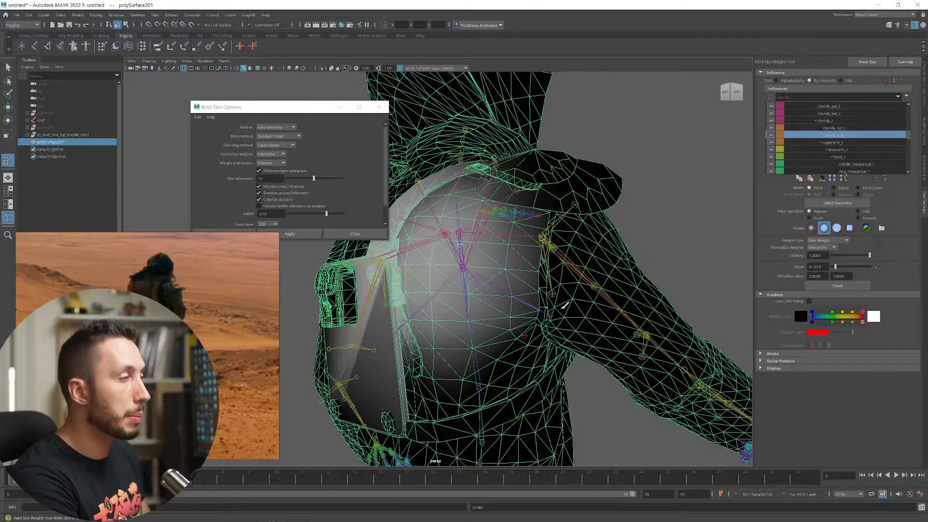
- Paint light clavicle_scap_r weights on the right upper sleeve behind the armpit, raising the brush value to 0.1975
mouse_move(555, 234)
alt+mouse_down()
mouse_move(638, 289)
mouse_move(592, 345)
alt+mouse_up()
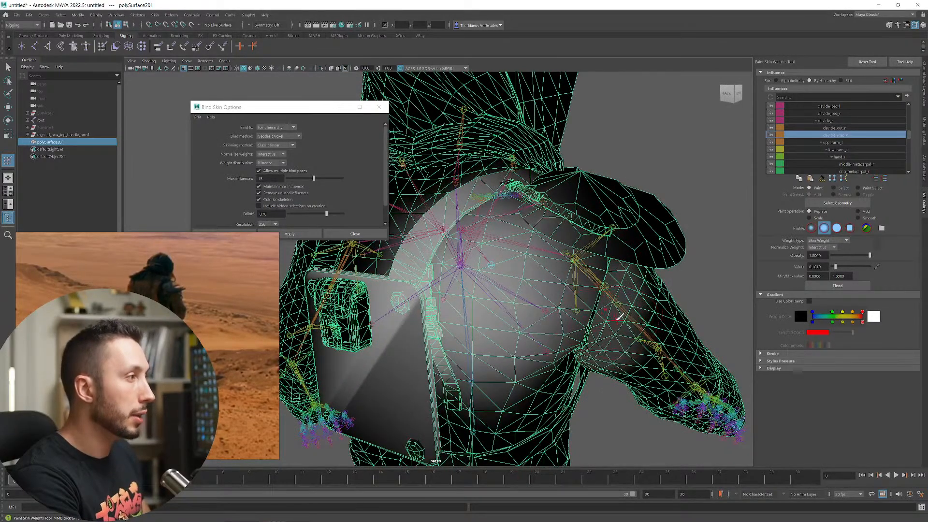
mouse_move(619, 317)
alt+mouse_down()
mouse_move(543, 284)
mouse_move(484, 314)
mouse_move(621, 337)
mouse_move(620, 324)
alt+mouse_up()
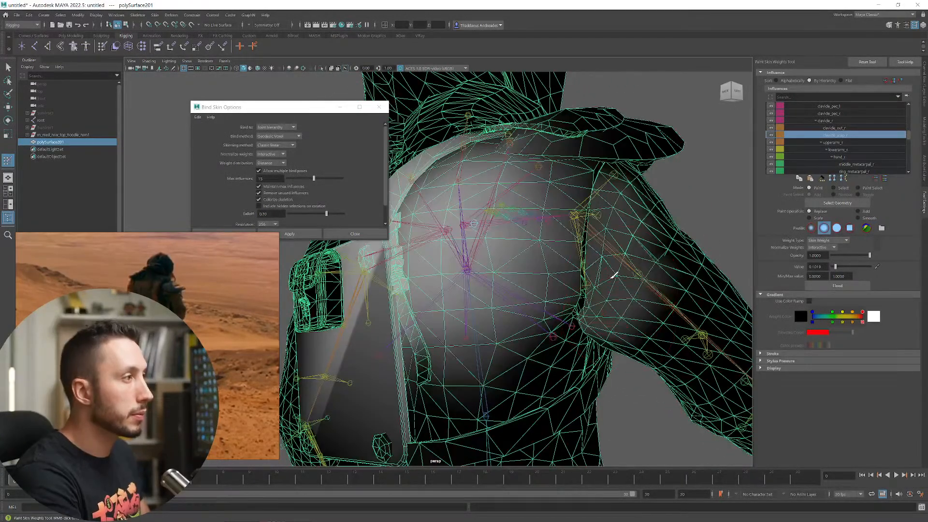
alt+drag(614, 276, 629, 260)
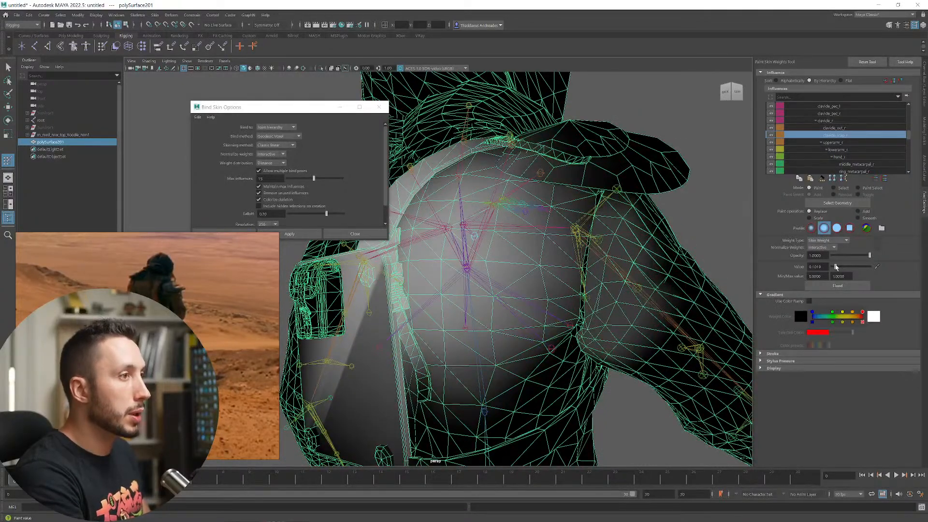
mouse_move(576, 271)
alt+mouse_down()
mouse_move(598, 267)
mouse_move(616, 290)
mouse_move(623, 264)
mouse_move(640, 287)
mouse_move(603, 305)
mouse_move(588, 341)
alt+mouse_up()
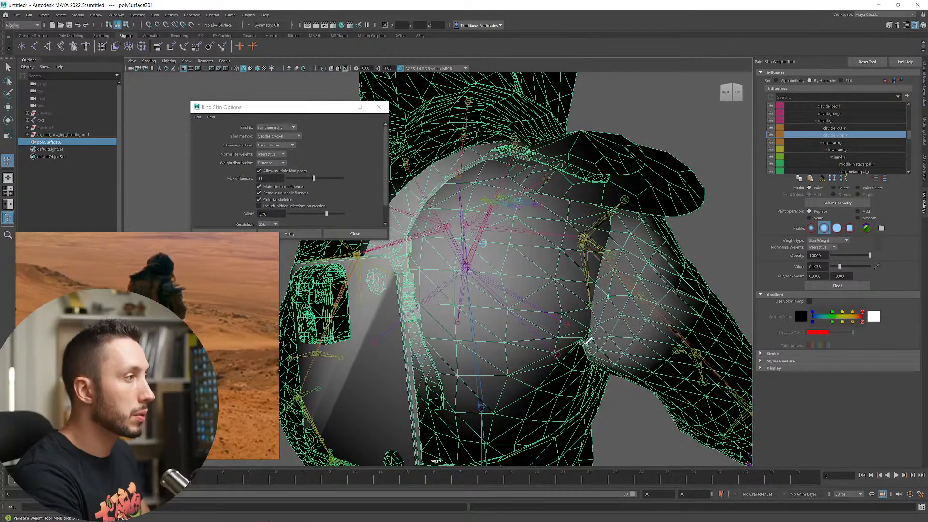
- Examine the painted clavicle_scap_r weights across the back, shoulder pad and right sleeve from several angles
alt+right_drag(613, 302, 570, 259)
alt+drag(570, 259, 617, 261)
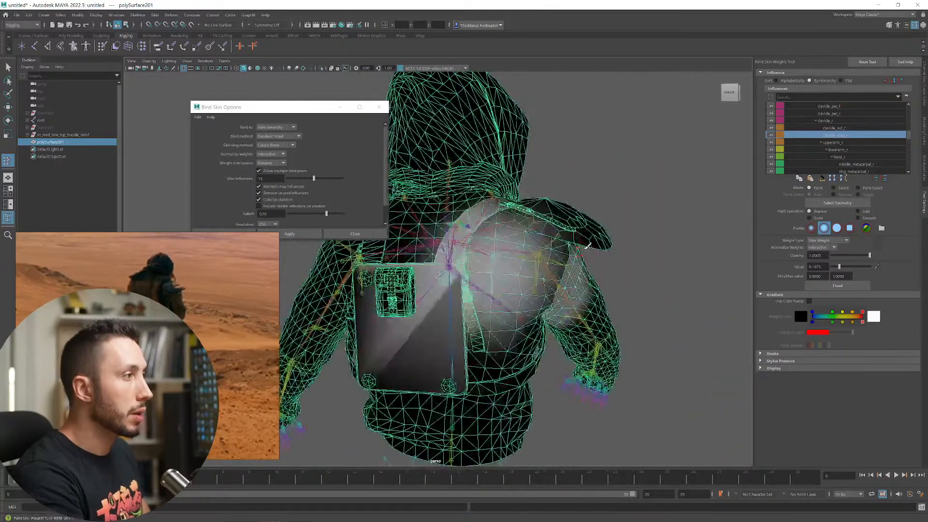
alt+right_drag(617, 261, 565, 267)
alt+drag(565, 267, 508, 280)
alt+right_drag(508, 280, 556, 304)
mouse_move(556, 305)
alt+mouse_down()
mouse_move(553, 313)
mouse_move(537, 297)
mouse_move(539, 311)
alt+mouse_up()
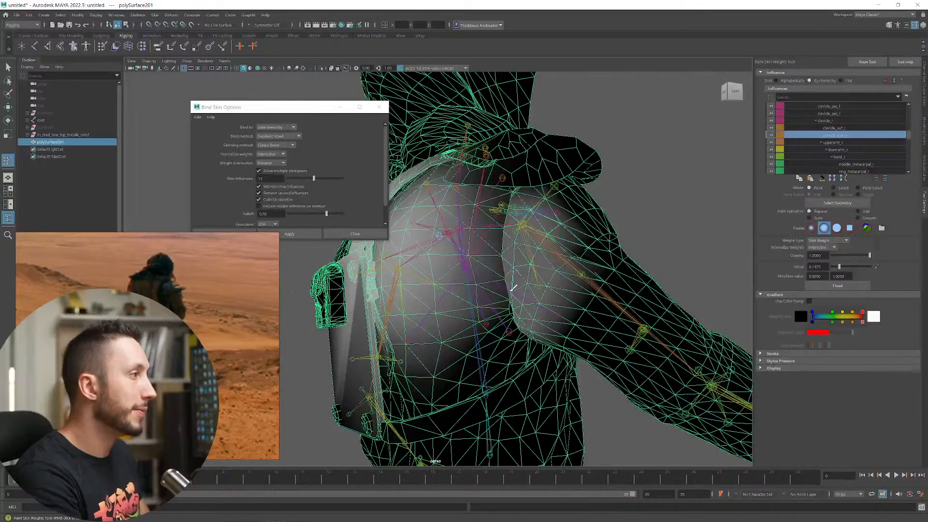
alt+drag(514, 299, 565, 279)
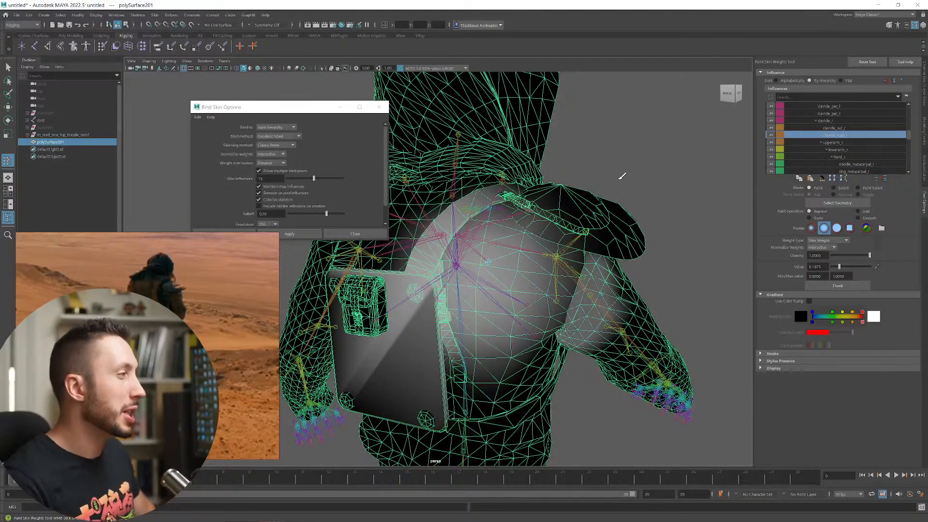
alt+drag(514, 331, 656, 263)
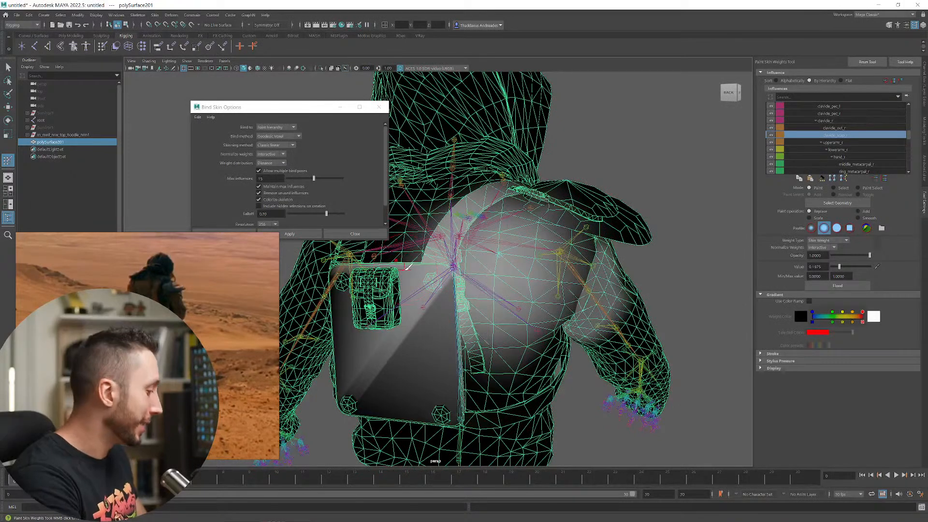
- Leave skin weight painting for the Move tool and decline the smooth mesh preview of the upper-body mesh
key(w)
alt+right_drag(677, 300, 588, 317)
alt+drag(588, 317, 599, 321)
mouse_move(599, 321)
alt+right_down()
mouse_move(477, 311)
mouse_move(529, 343)
alt+right_up()
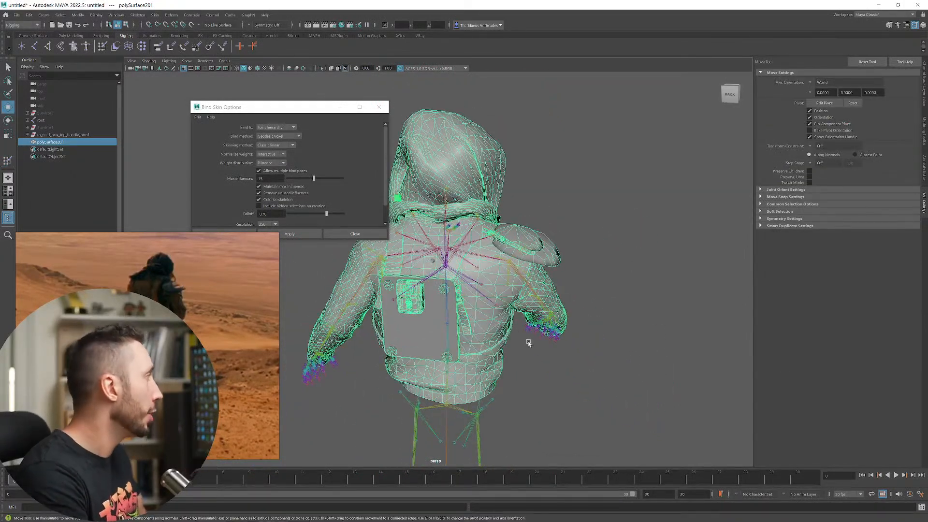
key(3)
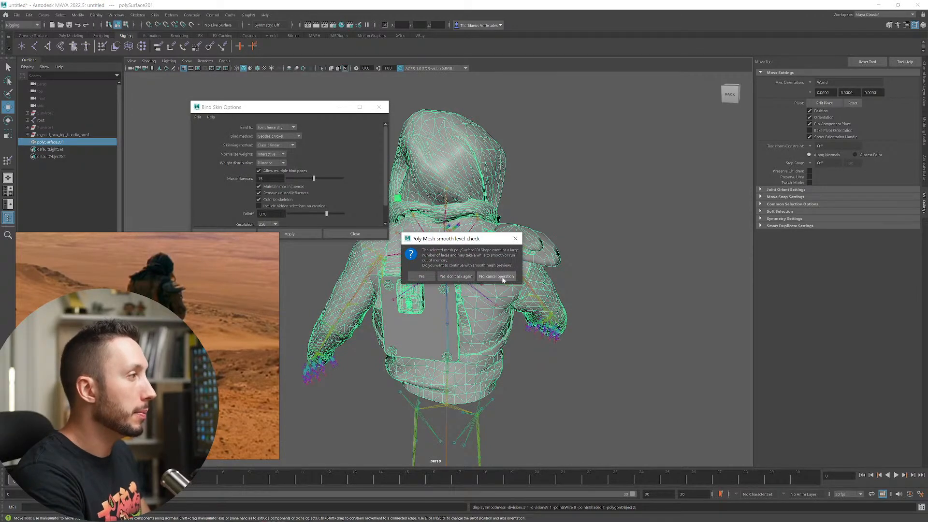
click(496, 276)
- Rotate the right upper arm joint to test the shoulder deformation, and undo the test rotation
alt+drag(580, 280, 550, 299)
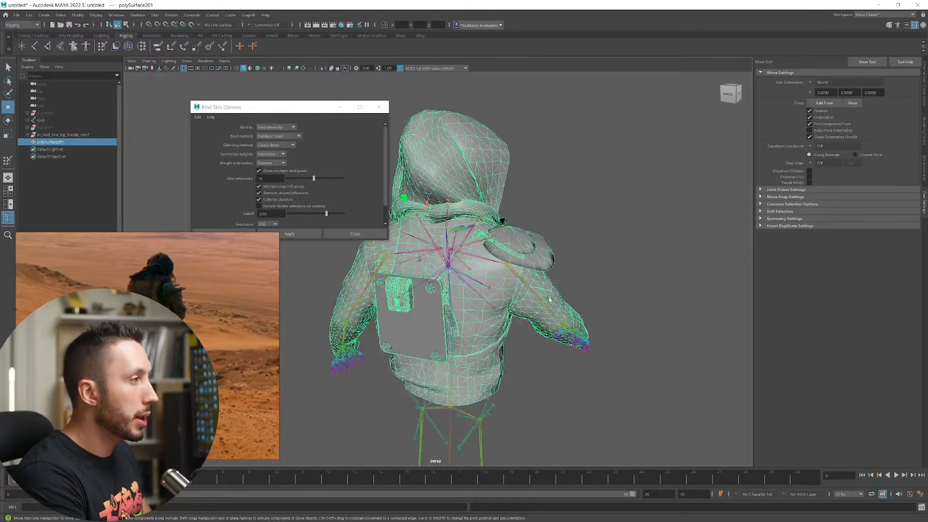
click(514, 269)
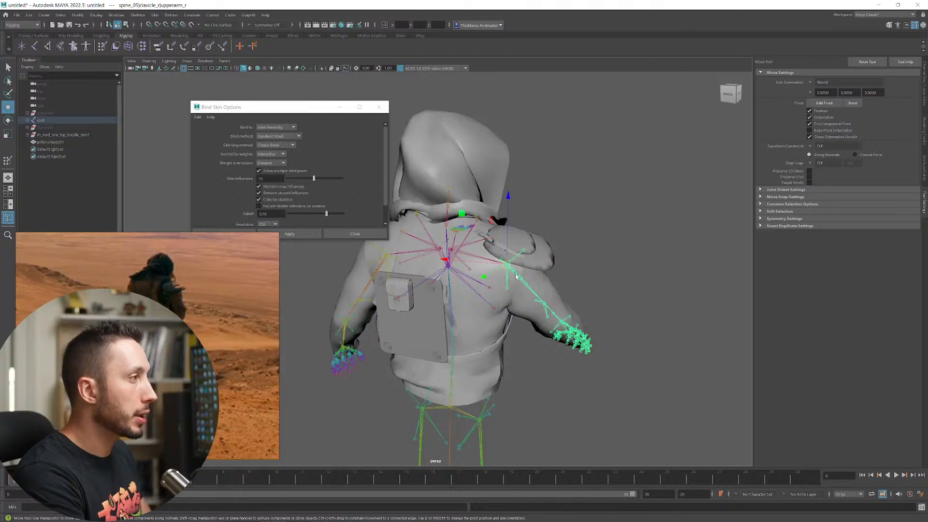
key(e)
mouse_move(512, 269)
mouse_down()
mouse_move(512, 257)
mouse_move(512, 286)
mouse_move(511, 269)
mouse_move(543, 279)
mouse_move(518, 277)
mouse_up()
key(ctrl+z)
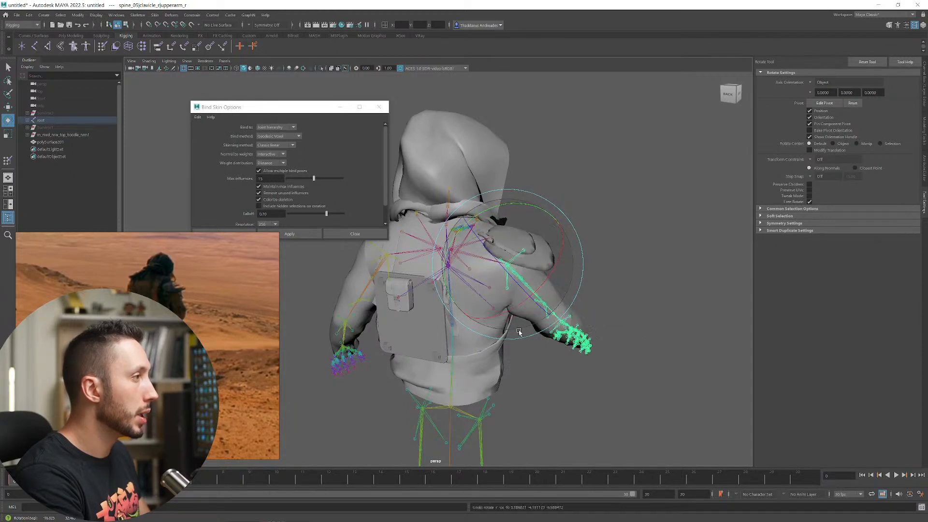
right_drag(187, 321, 0, 319)
click(15, 480)
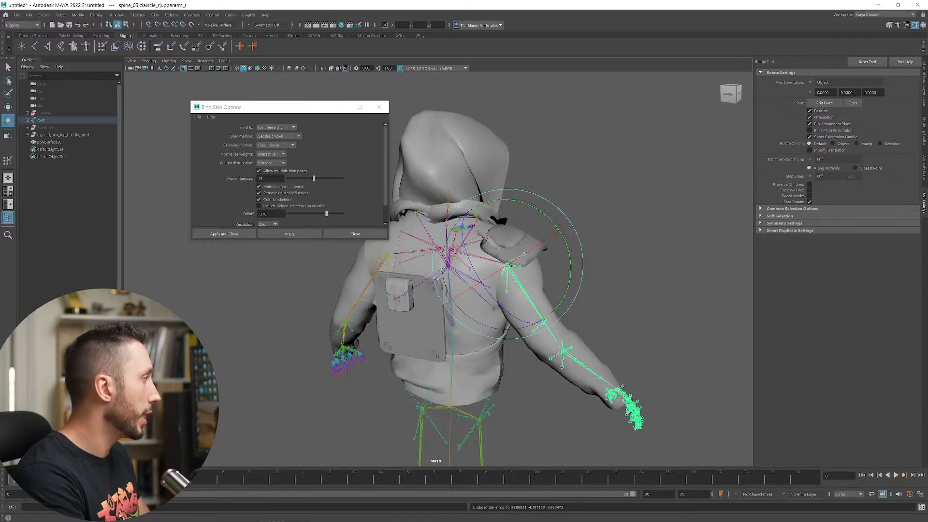
- Undo the remaining right arm rotations and clear the joint selection
scroll(539, 367, down, 2)
alt+drag(538, 366, 618, 307)
key(ctrl+z)
key(ctrl+z)
click(617, 307)
scroll(490, 304, down, 4)
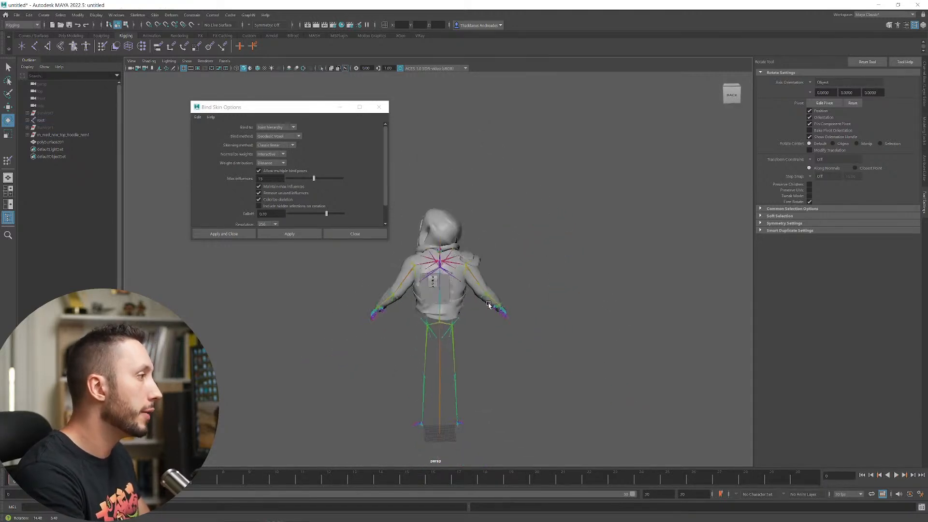
- Close the Bind Skin options and select the root joint together with the upper-body mesh
click(379, 107)
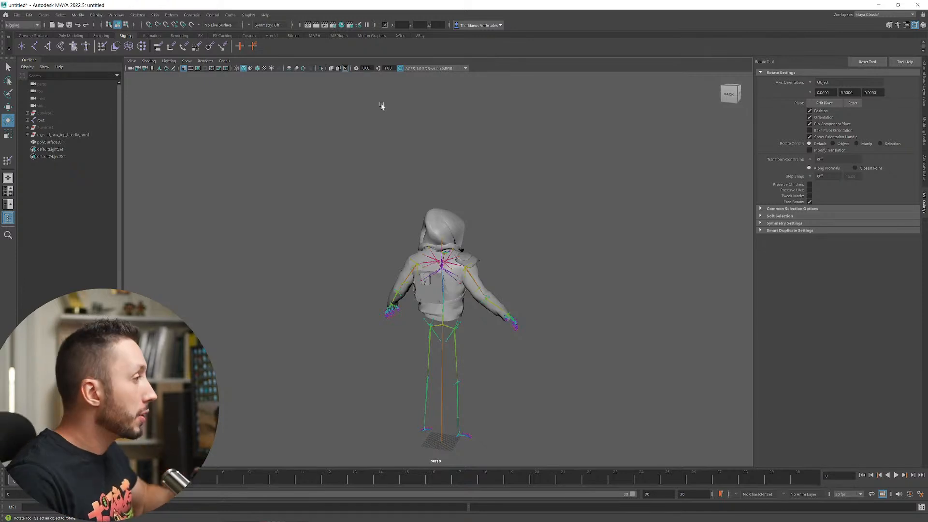
click(41, 121)
alt+right_drag(408, 213, 472, 310)
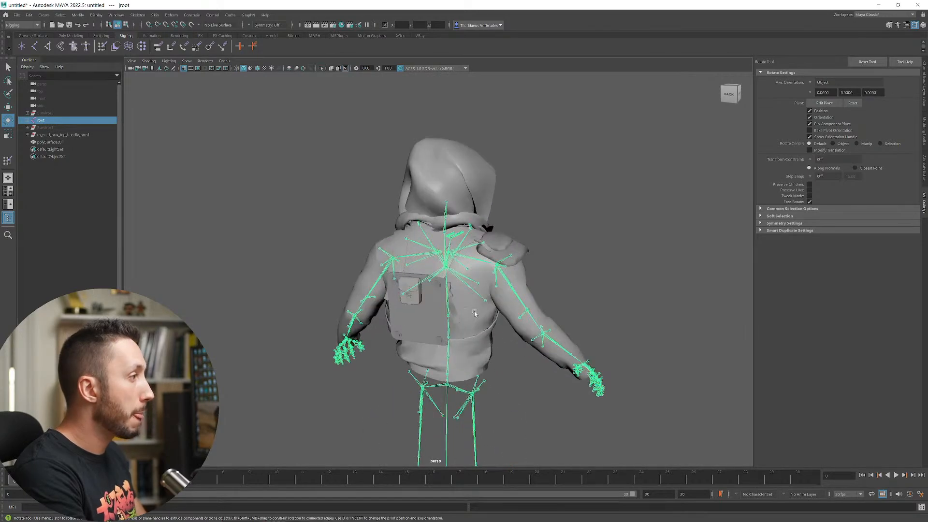
shift+click(472, 309)
alt+right_drag(546, 380, 465, 327)
alt+drag(465, 327, 426, 310)
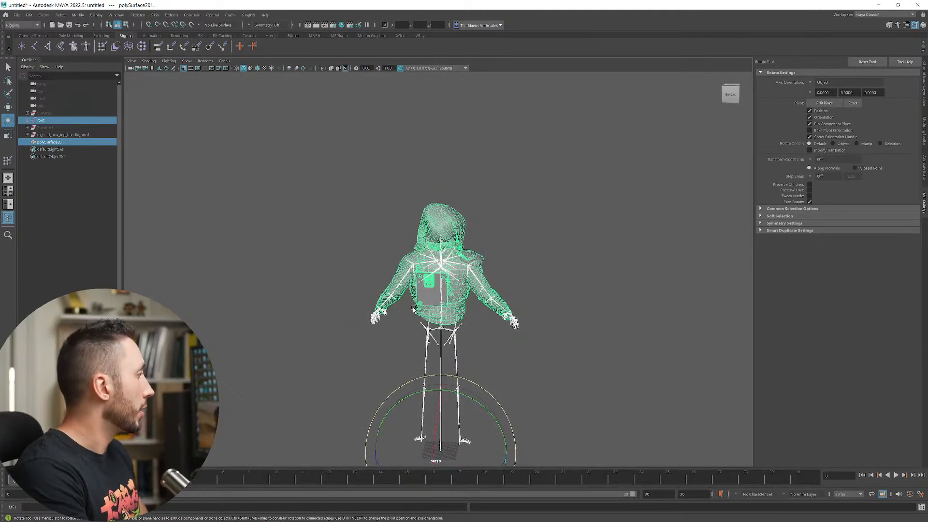
- Start exporting the selection as leatherJacketGeo.fbx in the Metahuman folder
click(18, 16)
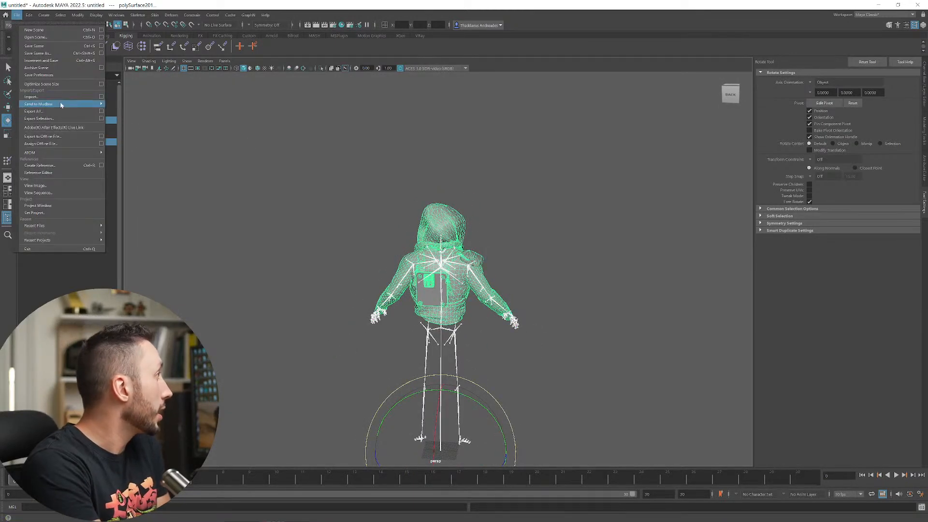
click(43, 119)
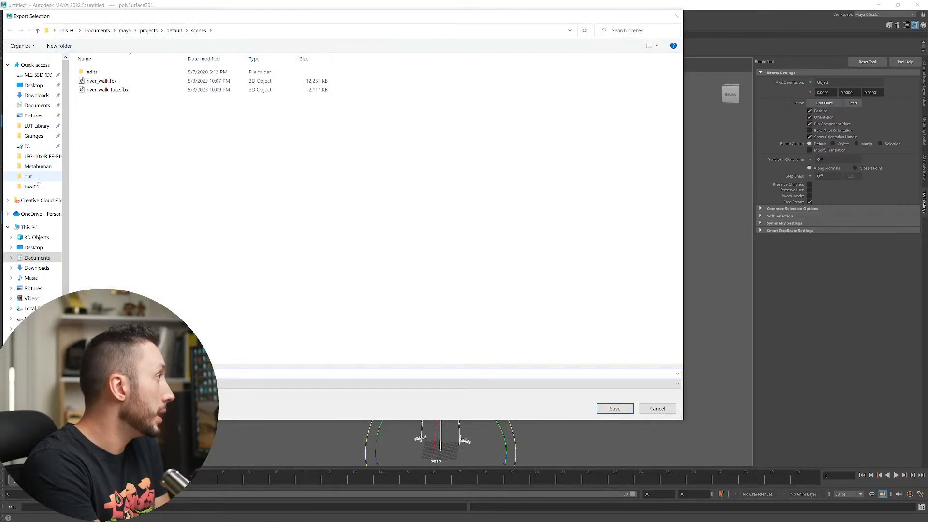
click(38, 169)
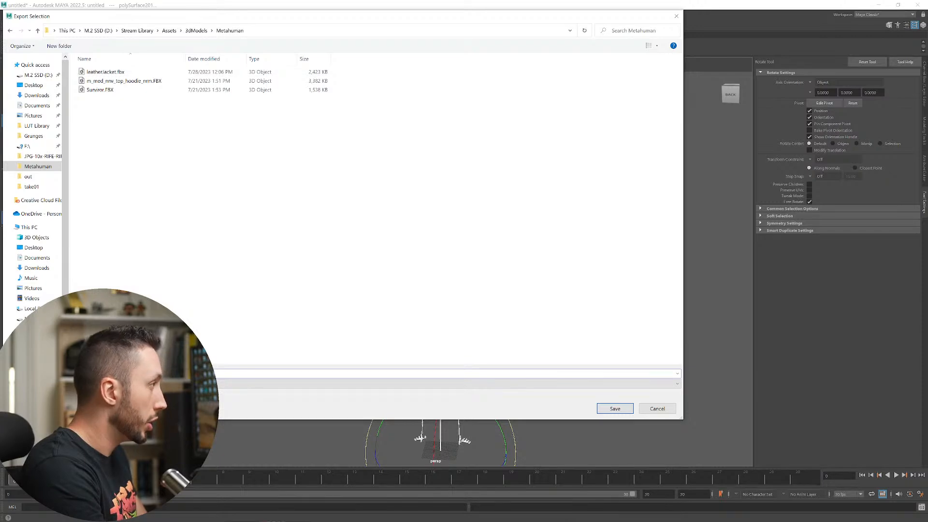
click(615, 409)
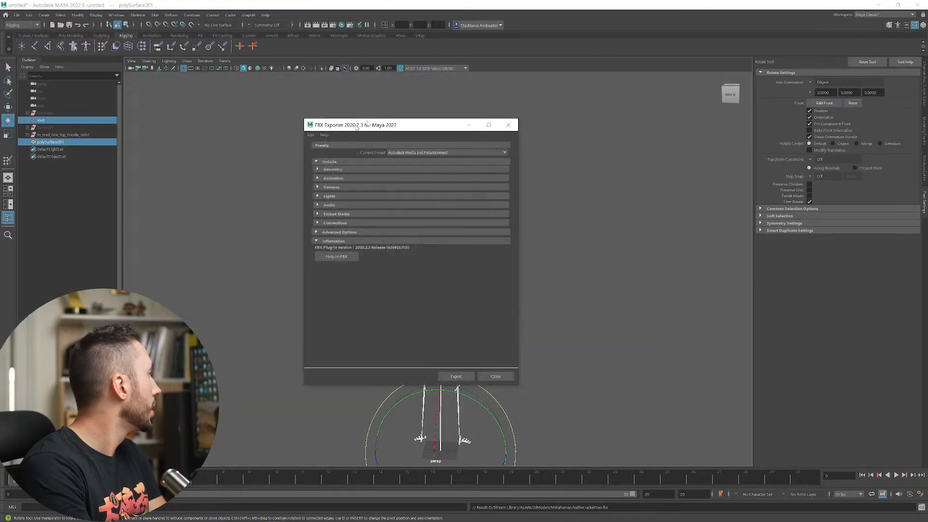
- Review the FBX exporter's geometry and animation options, including the deformed model settings, and export the file
drag(359, 124, 585, 122)
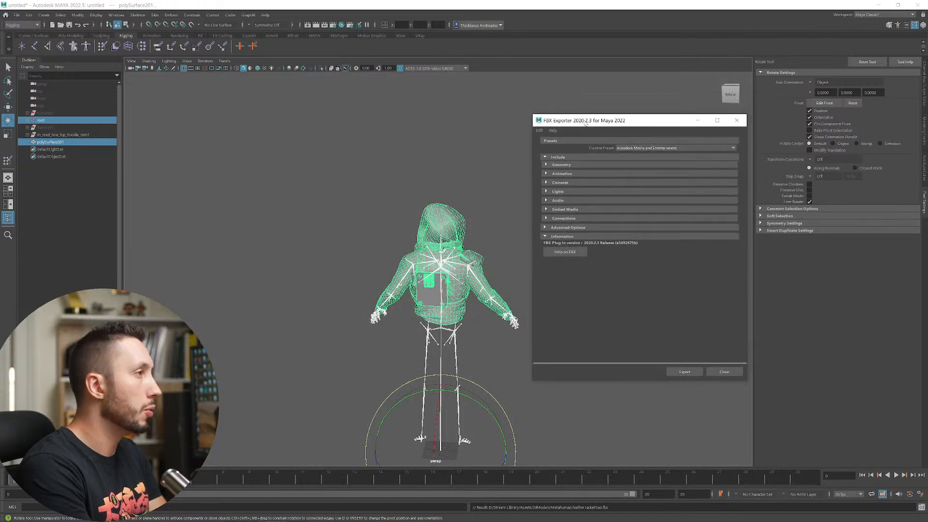
click(548, 165)
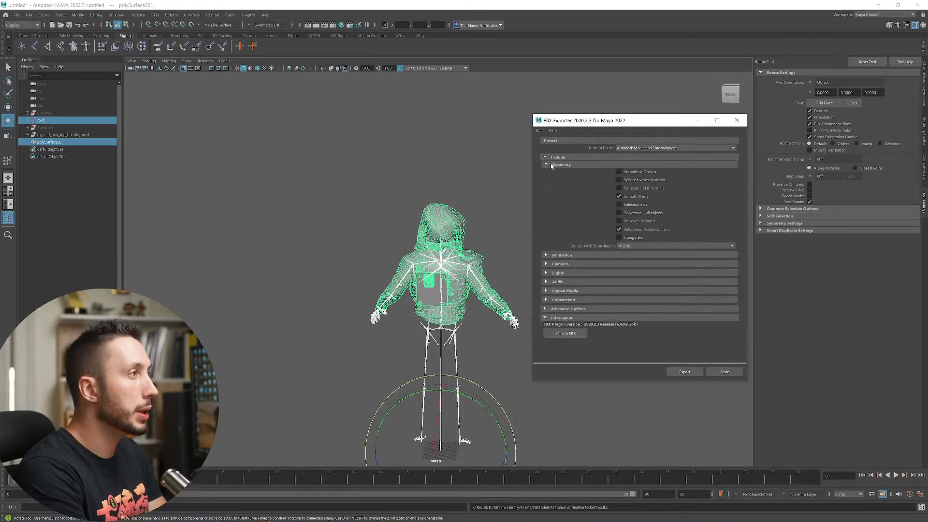
click(547, 300)
click(547, 300)
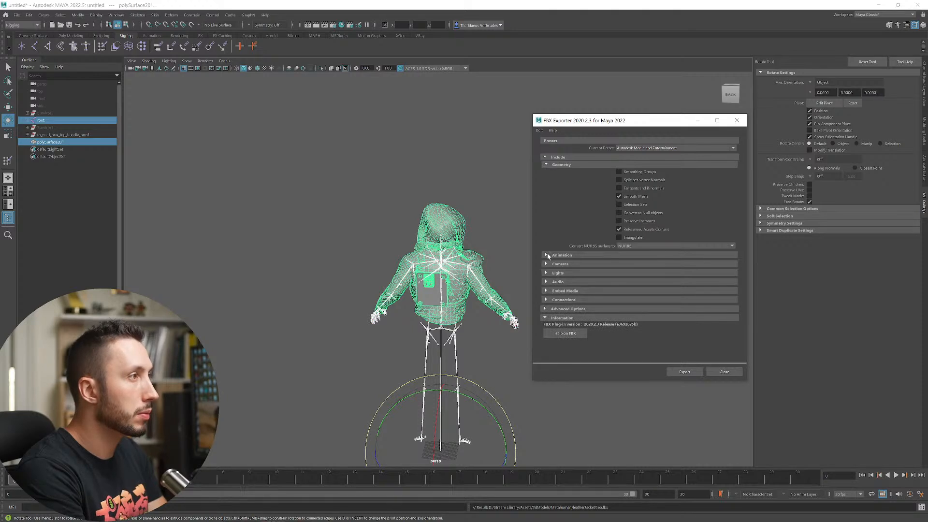
click(547, 255)
scroll(588, 188, down, 8)
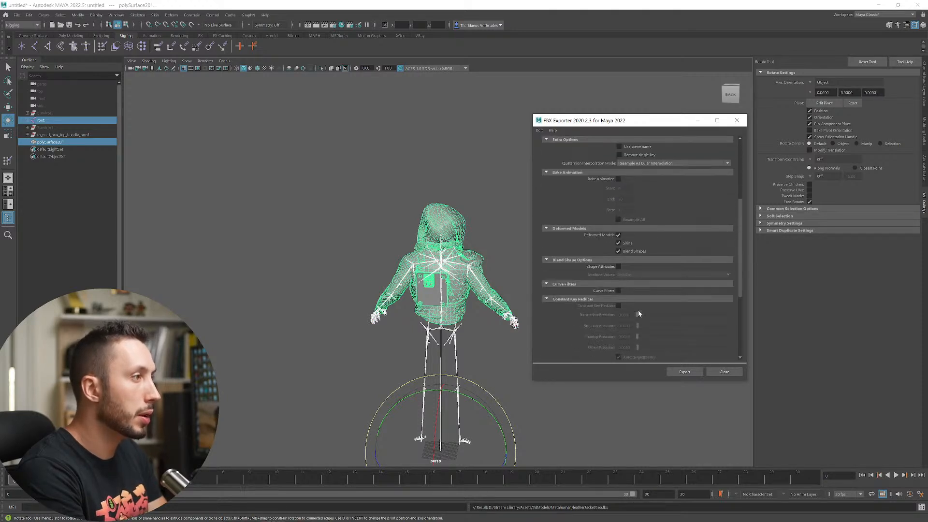
click(683, 373)
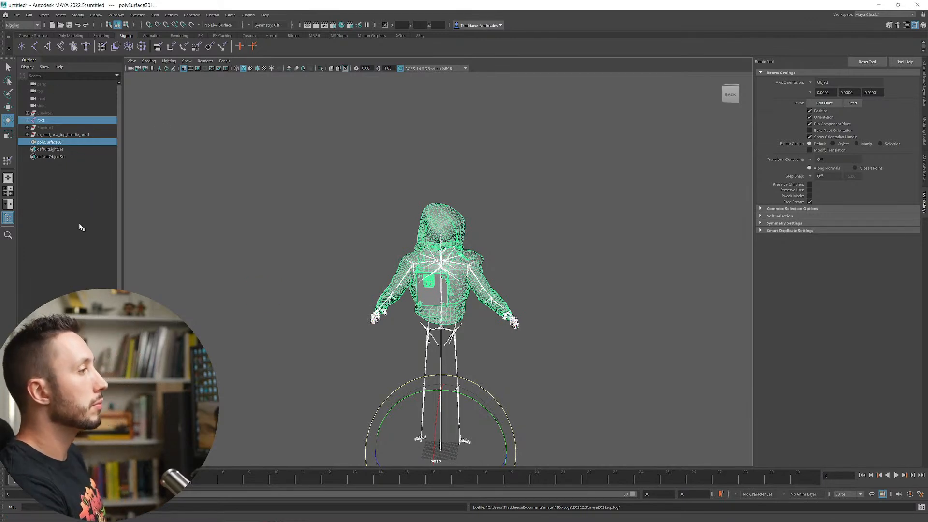
- Switch to Unreal Editor and start importing leatherJacketGeo.fbx from the Metahuman folder into the Survivor Mesh folder
click(880, 5)
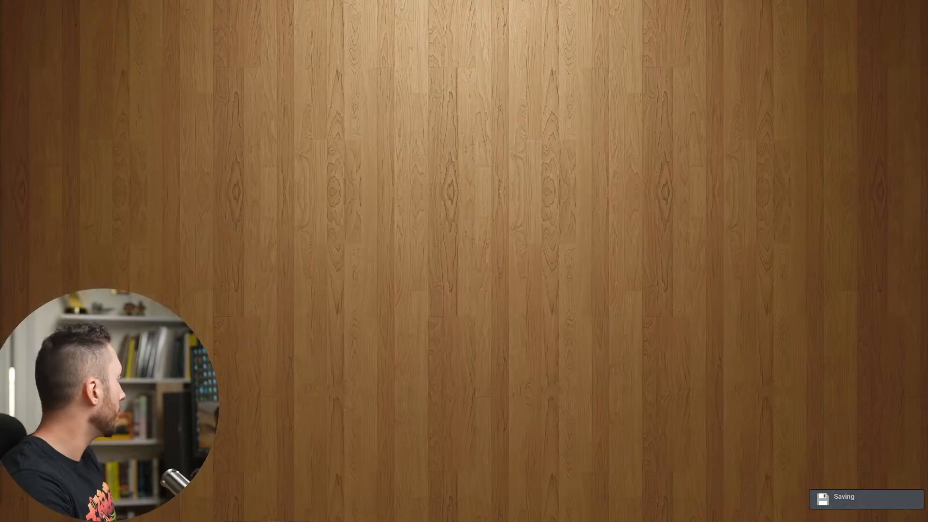
key(alt+Tab)
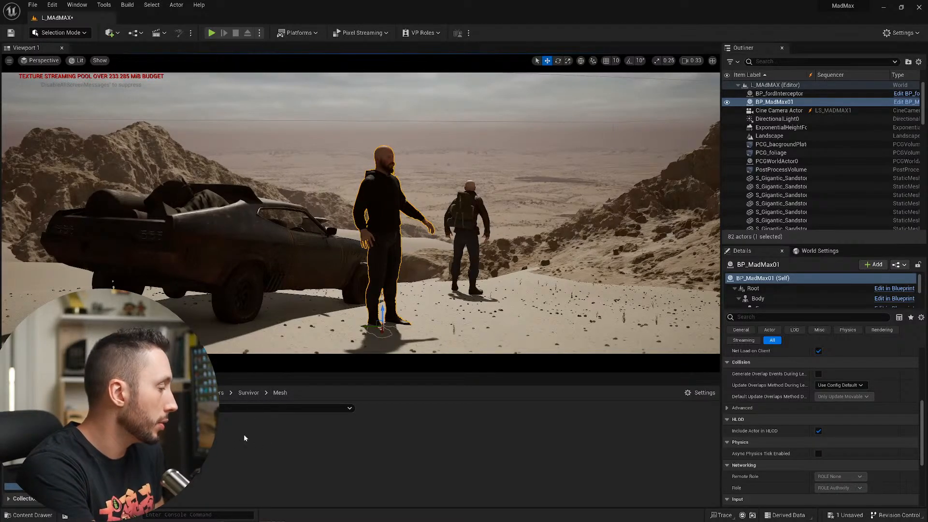
click(54, 393)
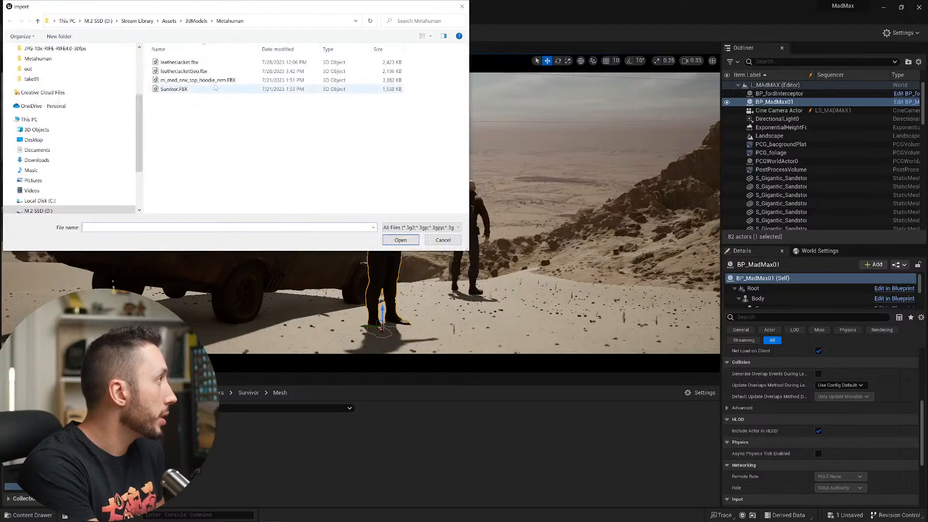
click(183, 71)
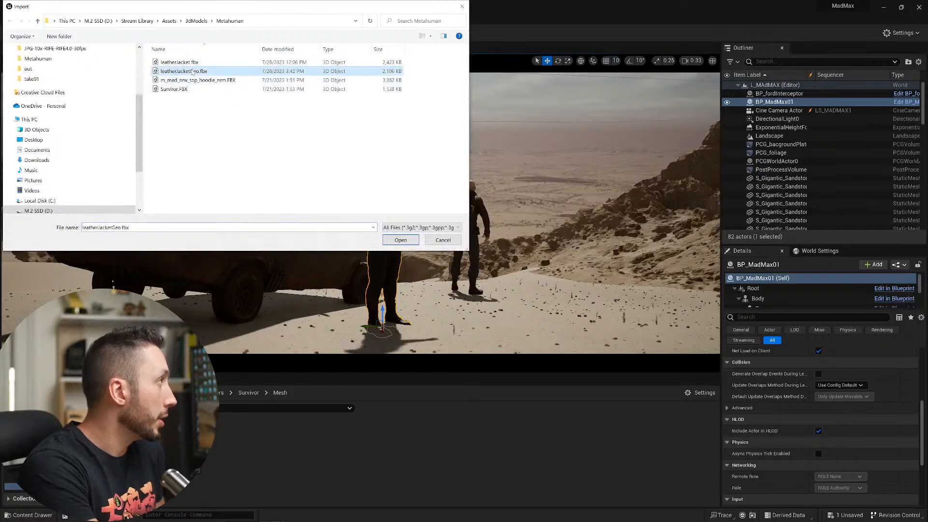
click(404, 241)
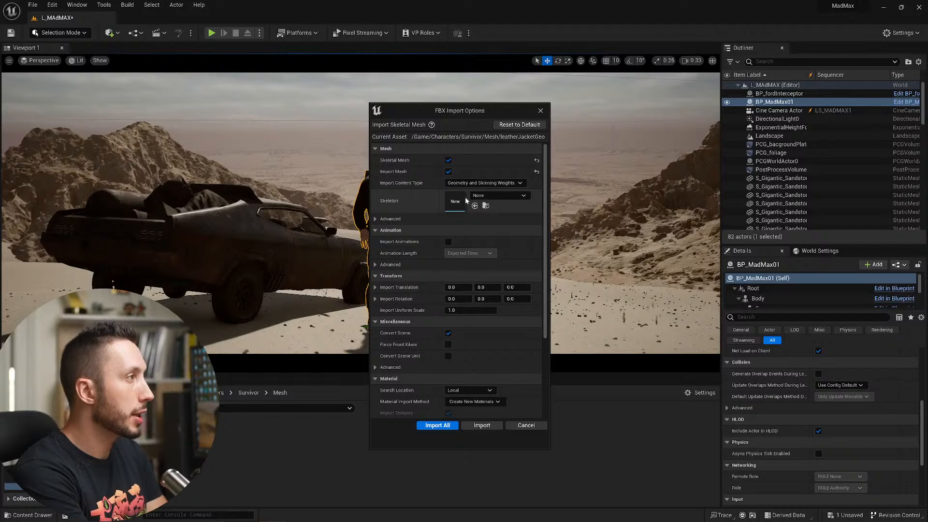
- Assign m_med_nrw_top_hoodie_nrm_Skeleton as the skeleton, import the jacket as a skeletal mesh, and dismiss the import log
click(498, 195)
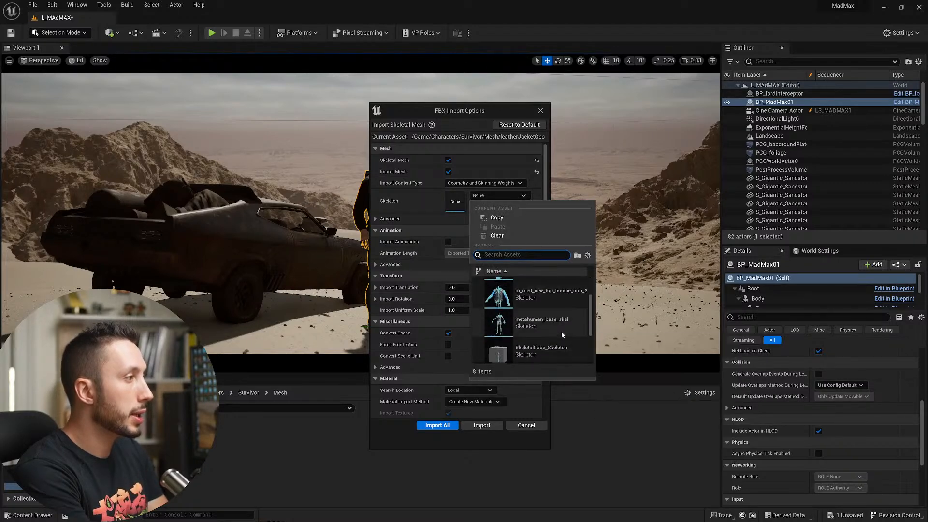
scroll(562, 335, down, 5)
scroll(561, 334, up, 5)
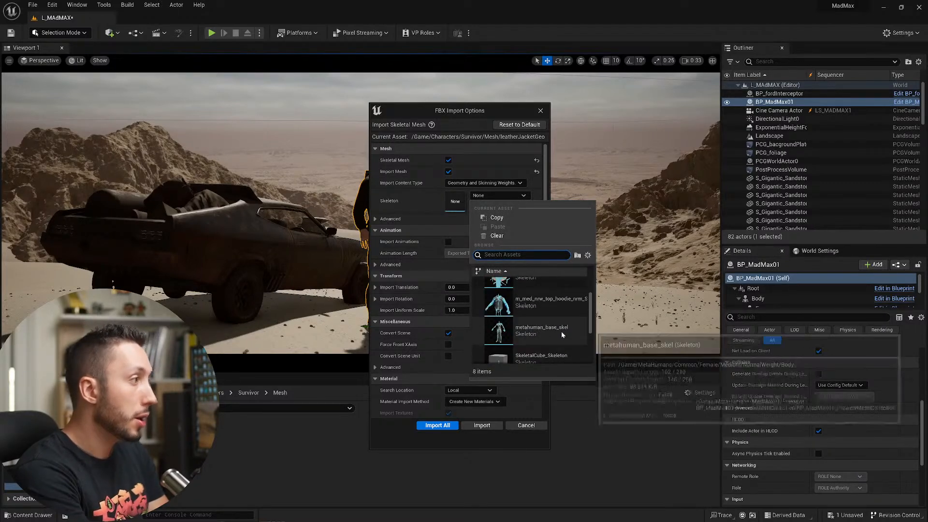
scroll(561, 332, up, 1)
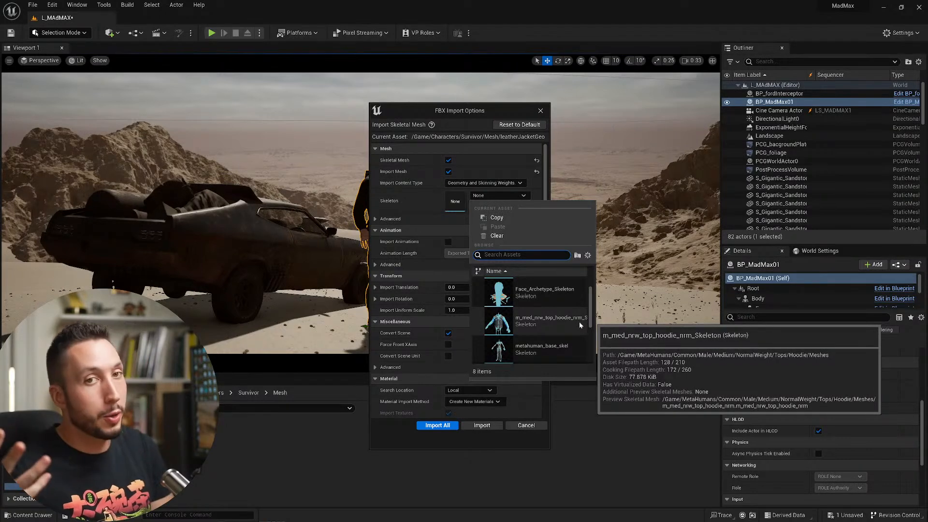
click(548, 321)
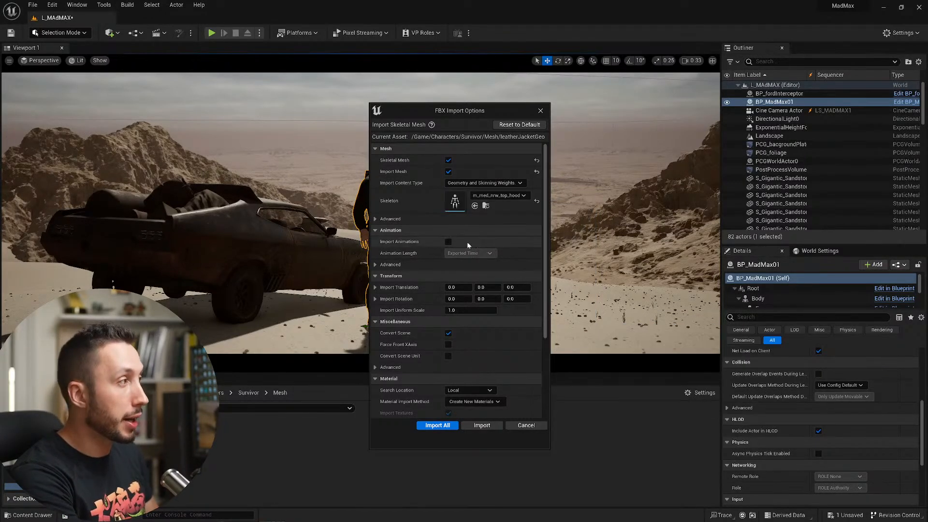
click(483, 426)
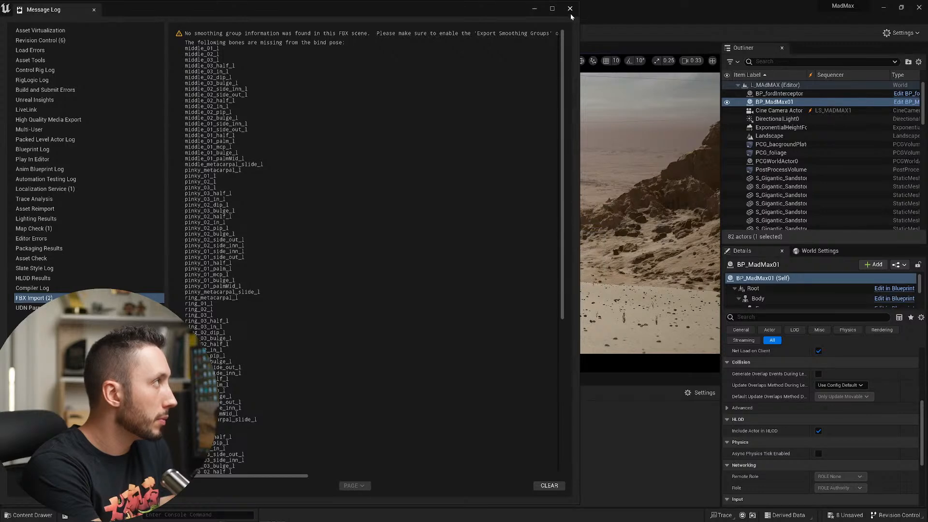
click(571, 10)
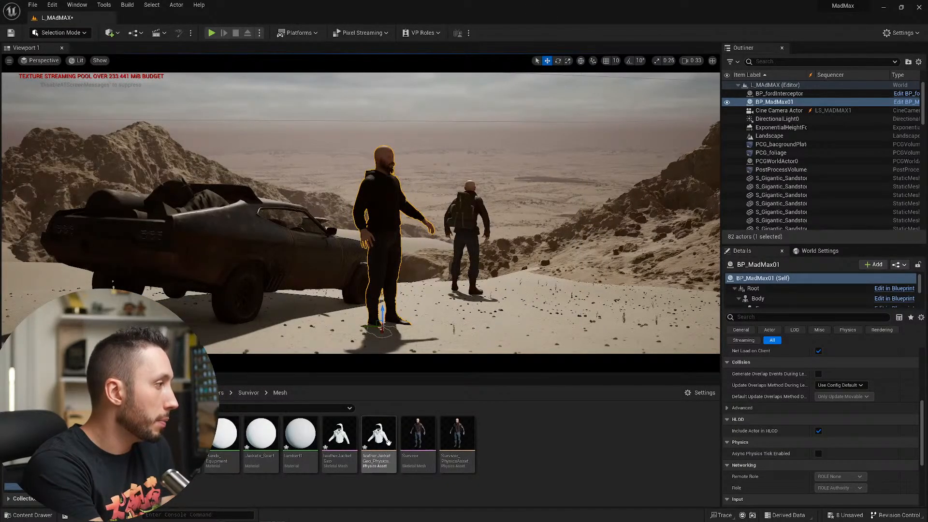
- Open the imported leatherJacketGeo skeletal mesh, inspect it from the front and side, and close its editor
mouse_move(382, 441)
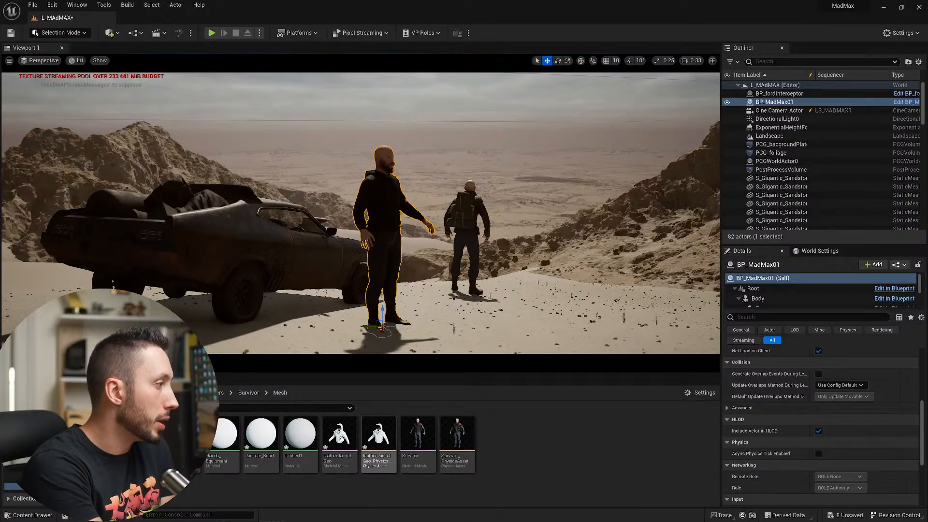
click(334, 438)
double_click(333, 437)
scroll(430, 321, up, 5)
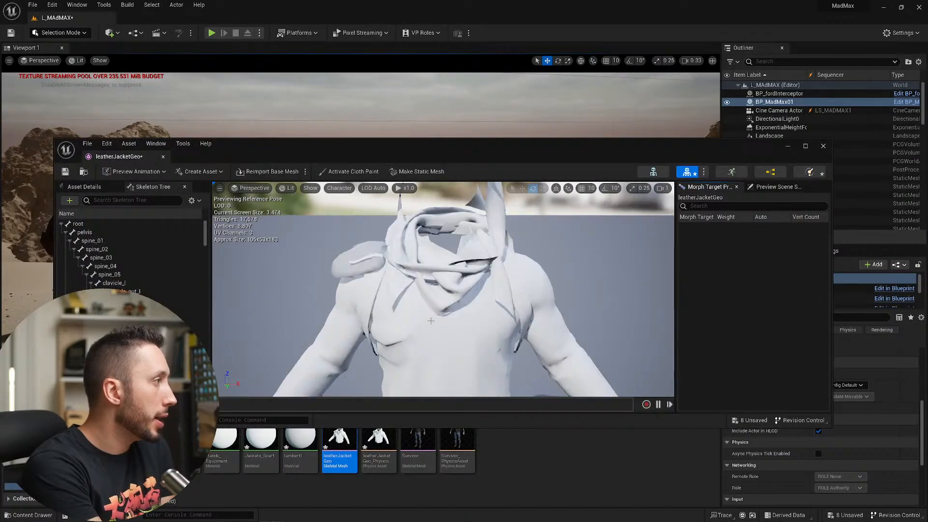
scroll(430, 321, down, 3)
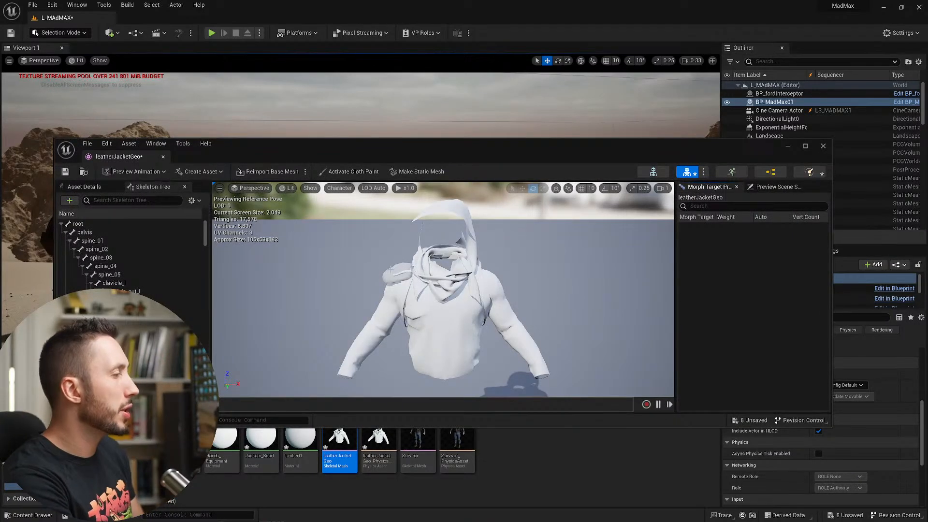
drag(430, 300, 338, 302)
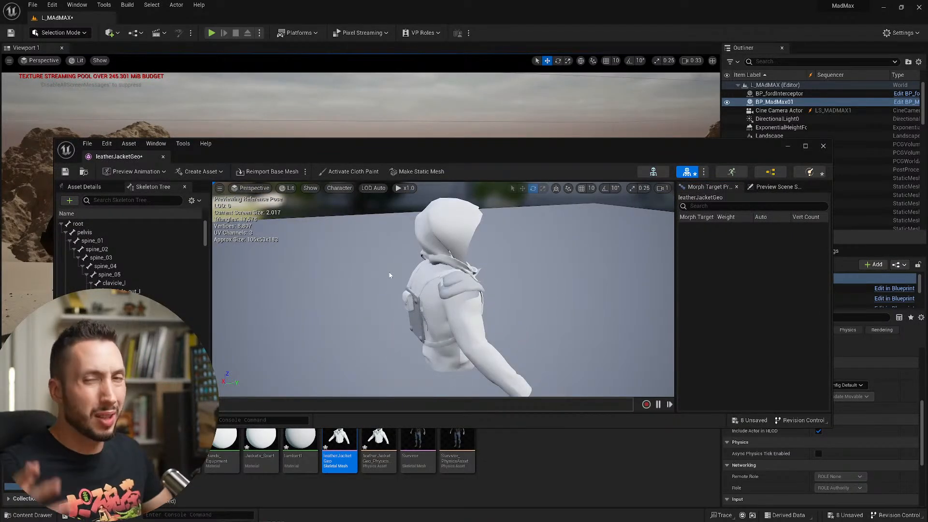
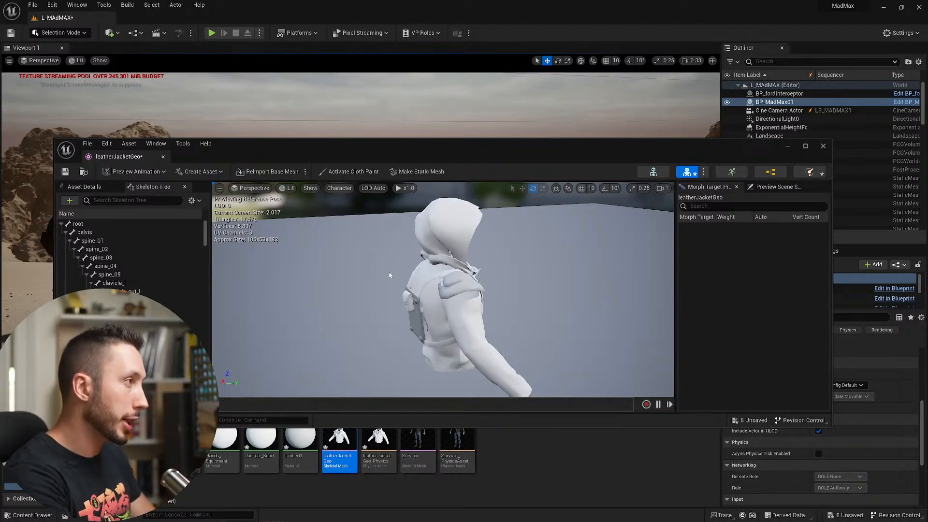
click(824, 147)
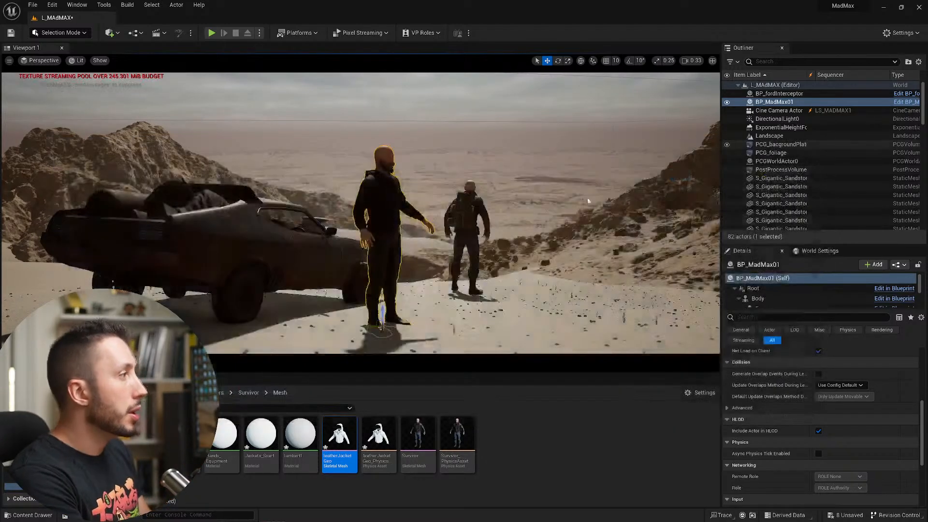
- Select the BP_MadMax01 character in the level, look through its components for the torso, and open its blueprint
click(470, 256)
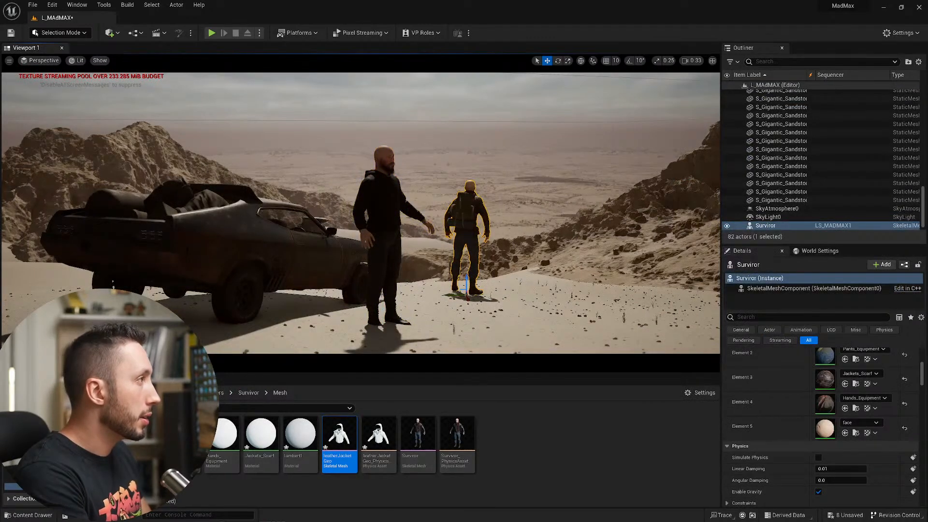
click(382, 232)
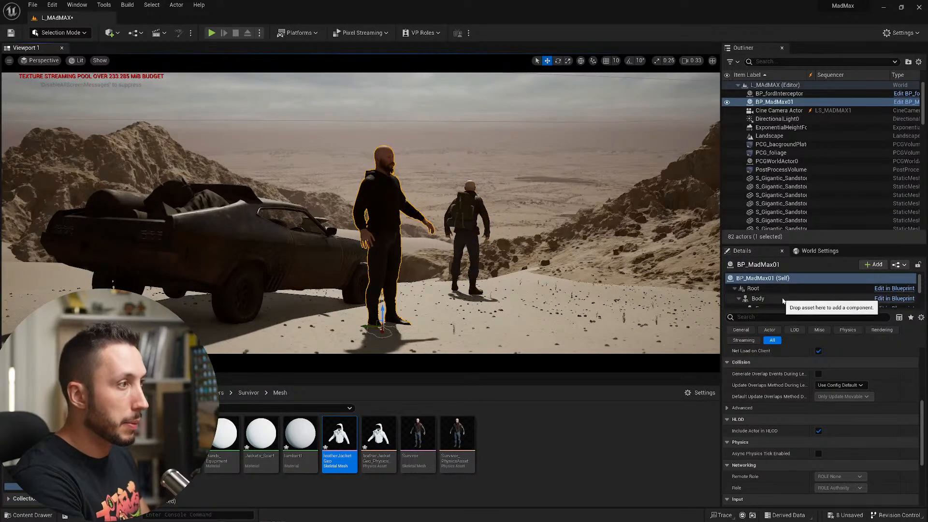
scroll(783, 300, down, 1)
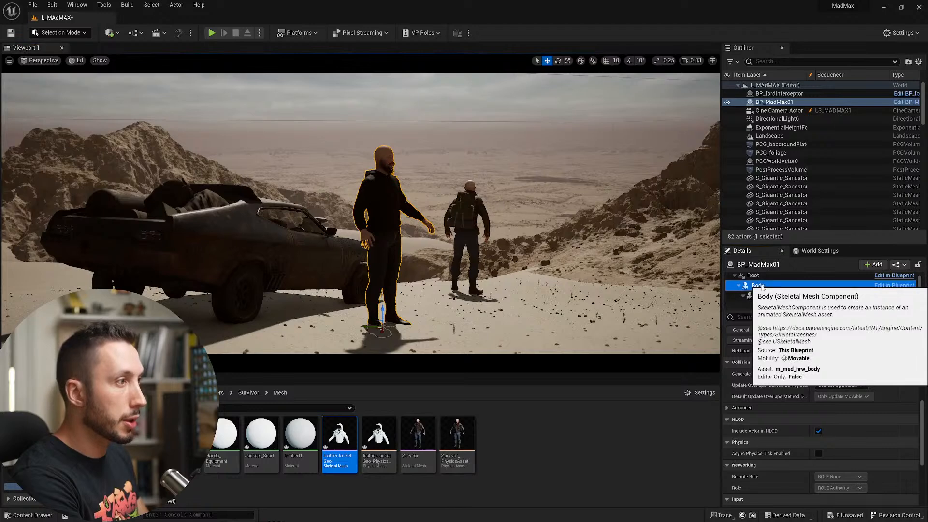
click(769, 286)
scroll(777, 297, down, 3)
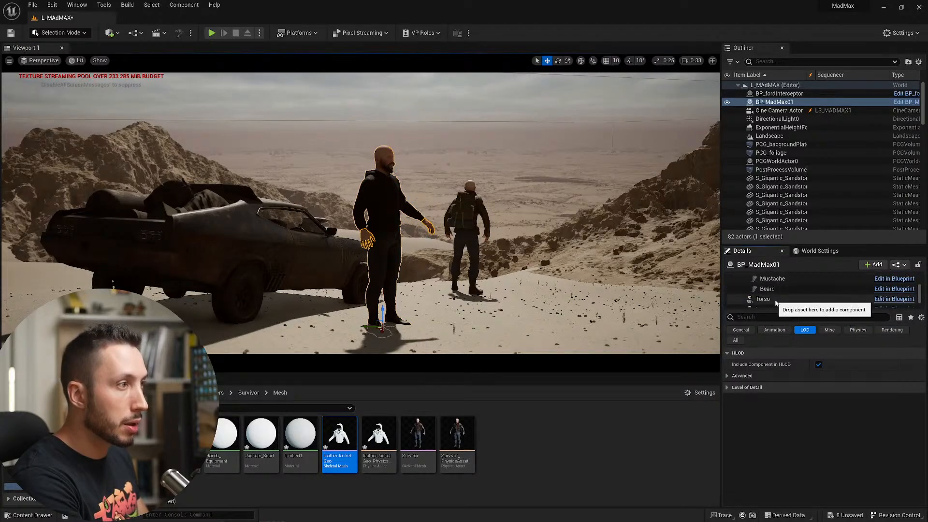
click(907, 102)
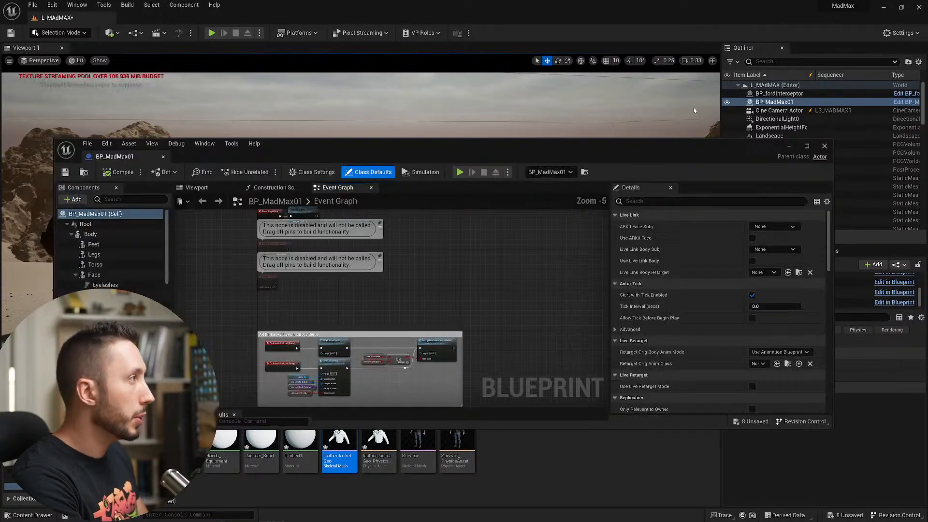
- Set the Torso component's skeletal mesh asset to leatherJacketGeo in the BP_MadMax01 blueprint and close the blueprint window
drag(430, 150, 548, 111)
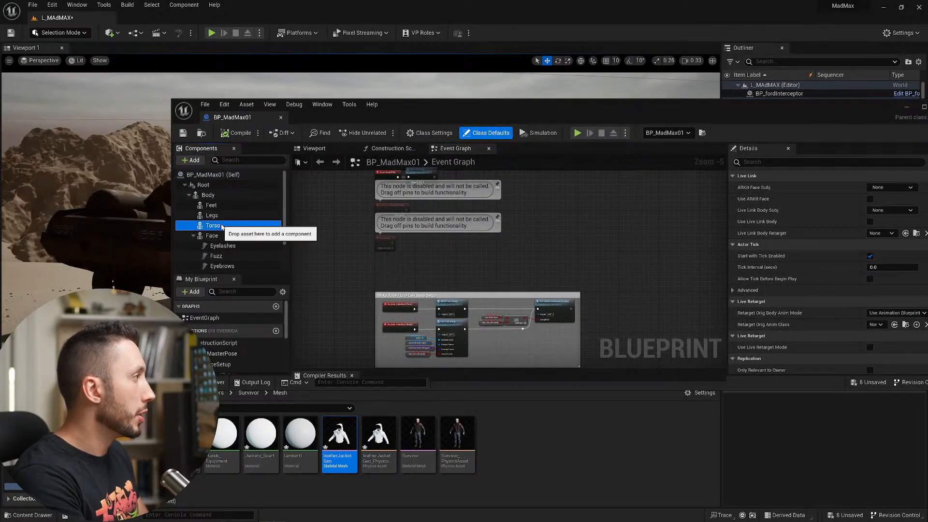
click(212, 225)
drag(714, 117, 582, 95)
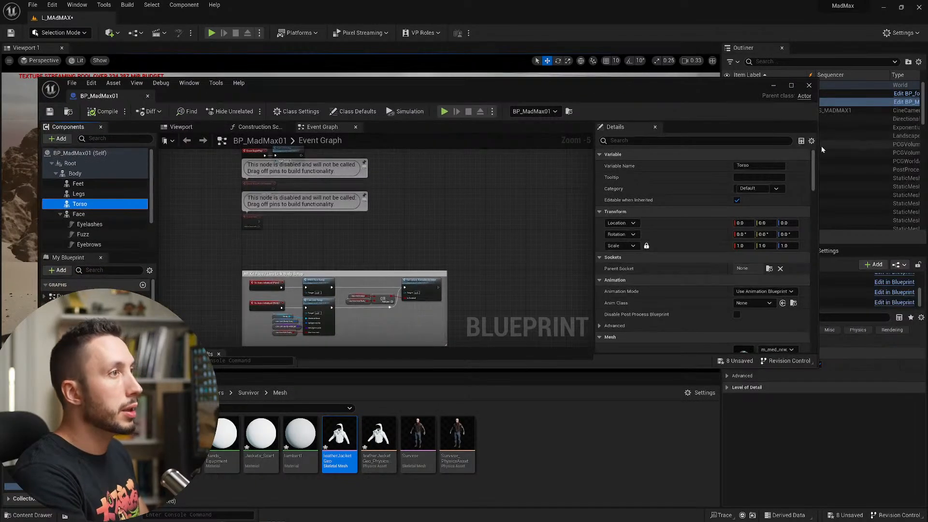
drag(818, 148, 661, 152)
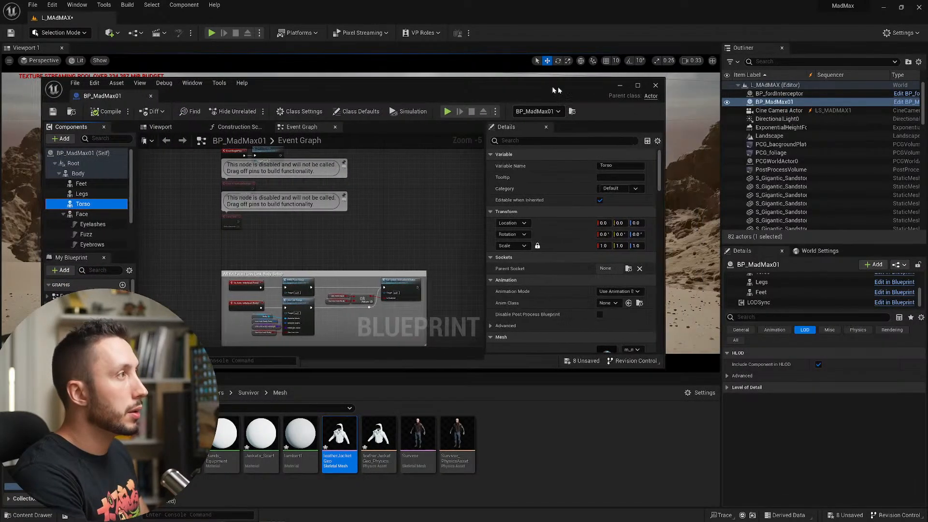
drag(556, 91, 745, 78)
scroll(792, 239, down, 4)
scroll(795, 241, down, 1)
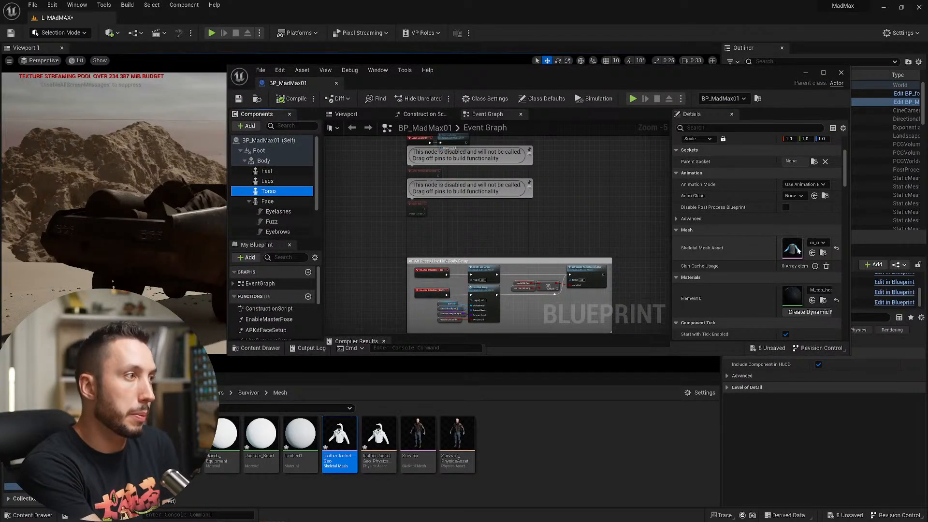
drag(340, 438, 793, 252)
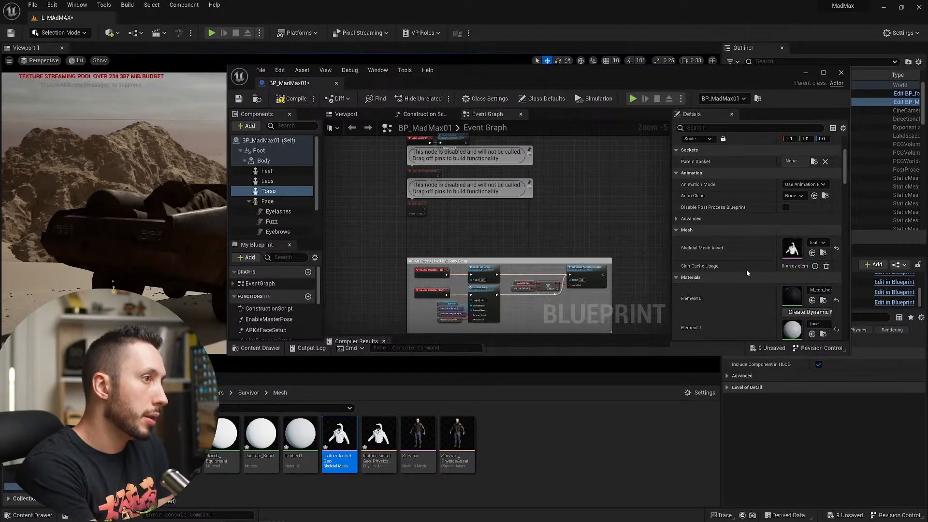
drag(565, 75, 527, 158)
click(766, 156)
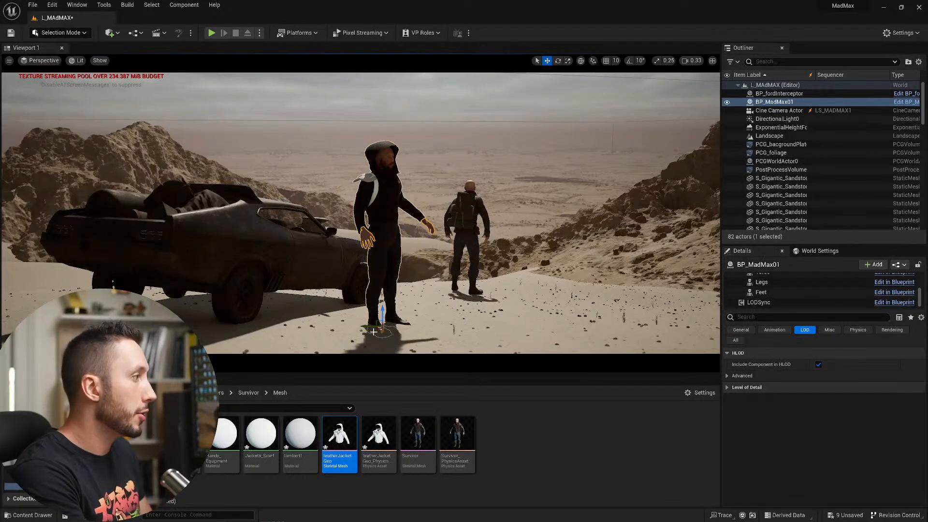
- Rotate the BP_MadMax01 character so its back faces the camera and bring up the LS_MADMAX1 sequence timeline
key(e)
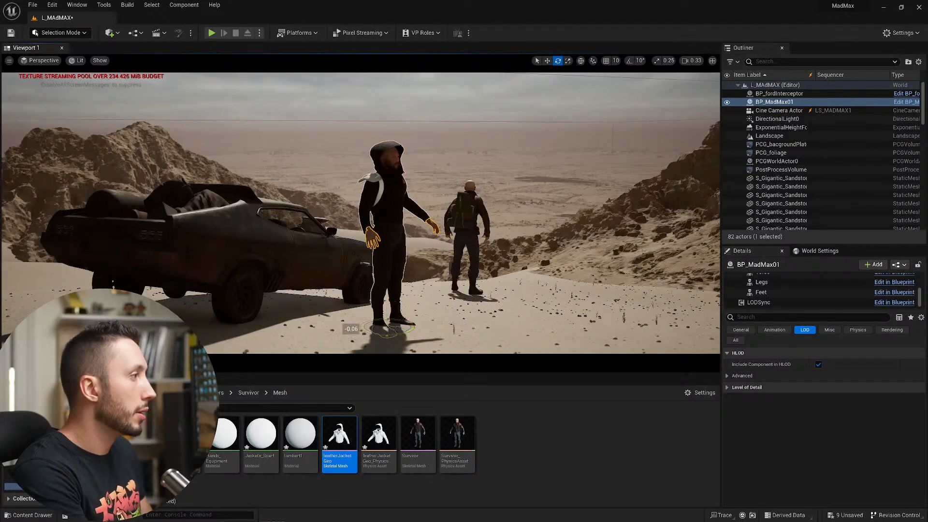
drag(360, 329, 359, 238)
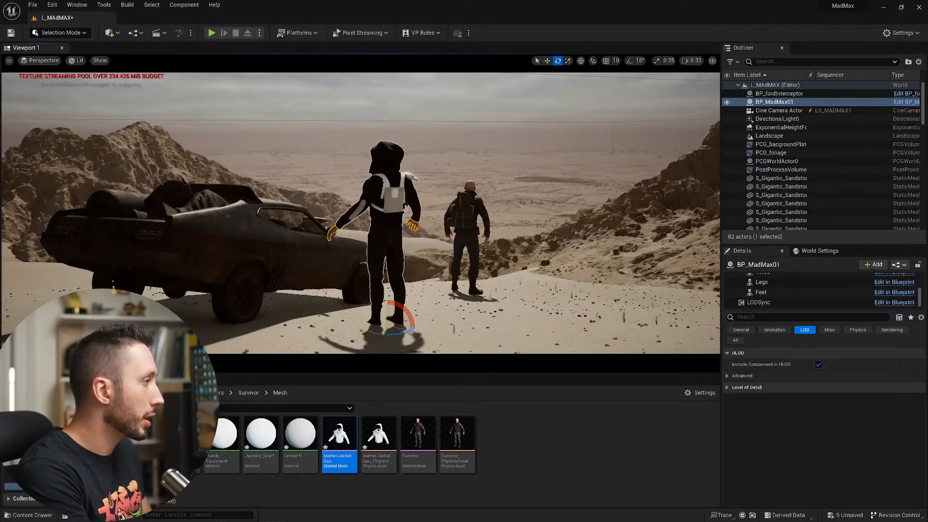
click(92, 379)
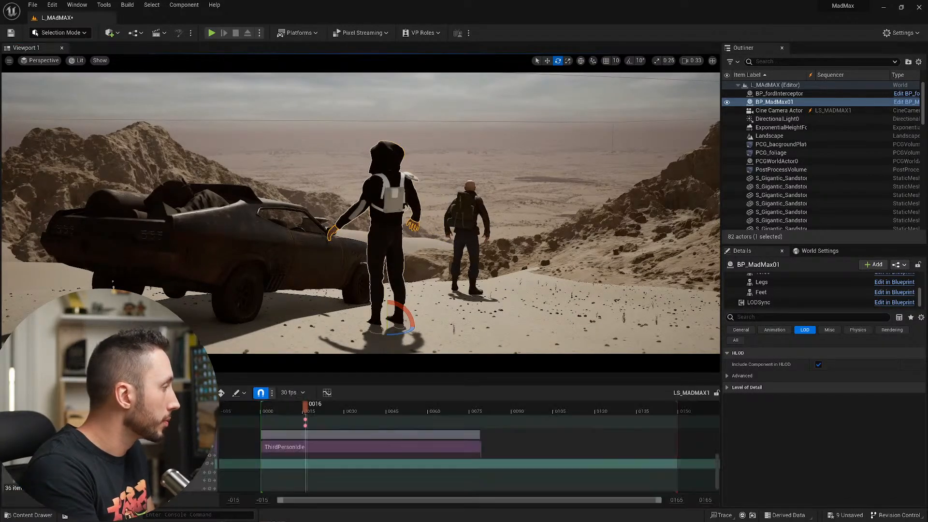
scroll(212, 446, up, 6)
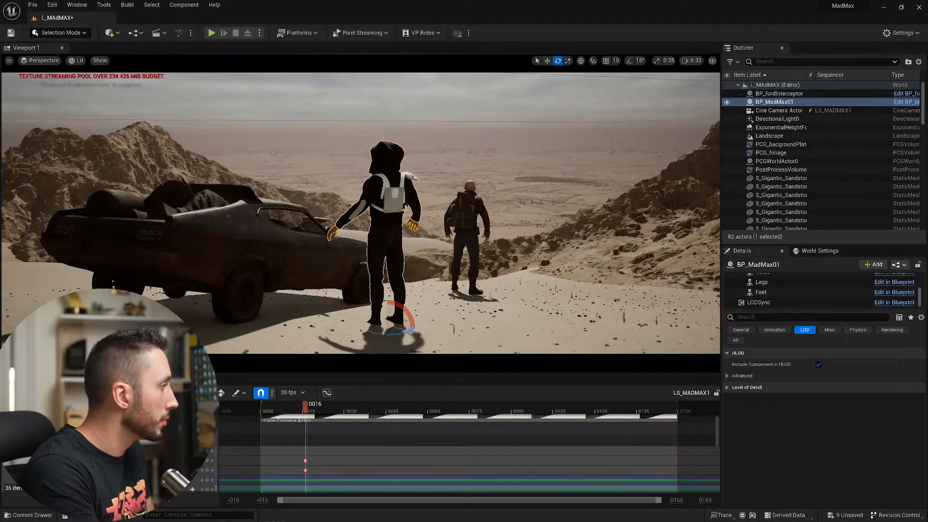
- Reopen the BP_MadMax01 blueprint and examine the jacket and backpack on the character from behind and the sides
click(907, 103)
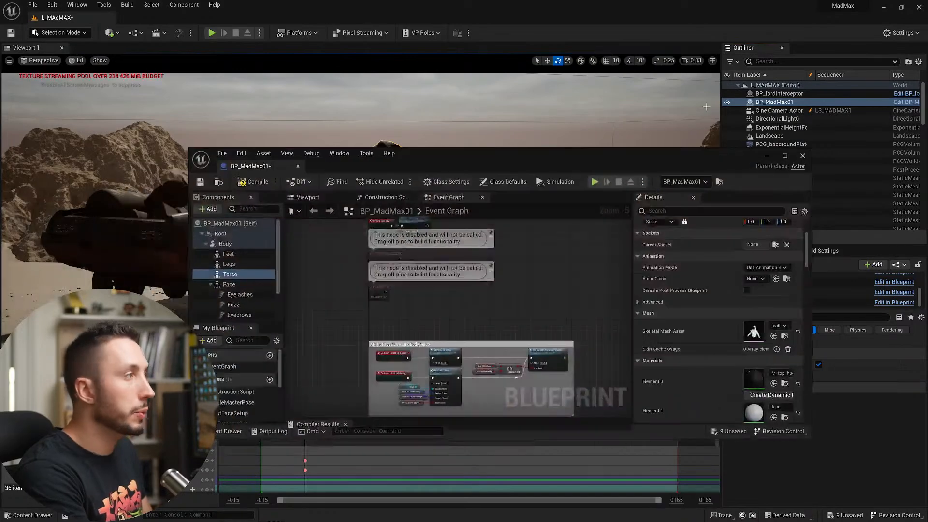
click(335, 198)
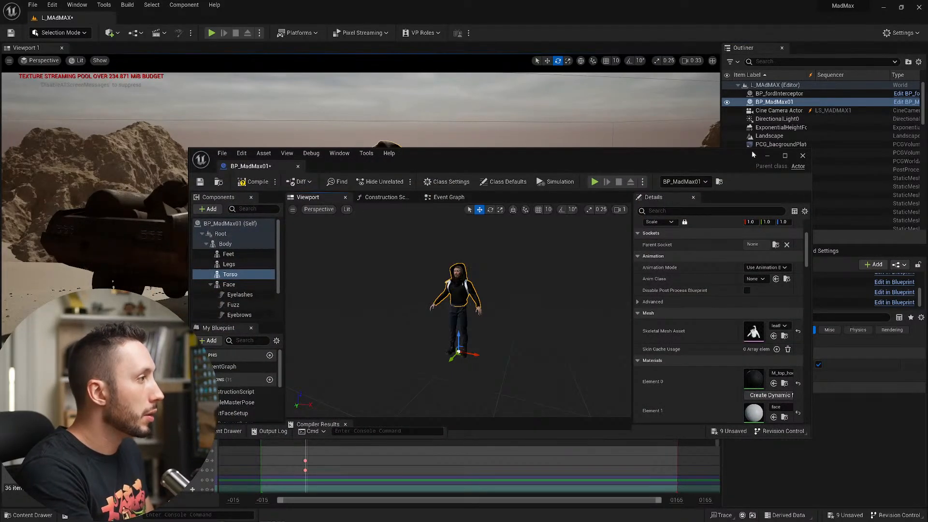
click(785, 156)
scroll(412, 245, up, 5)
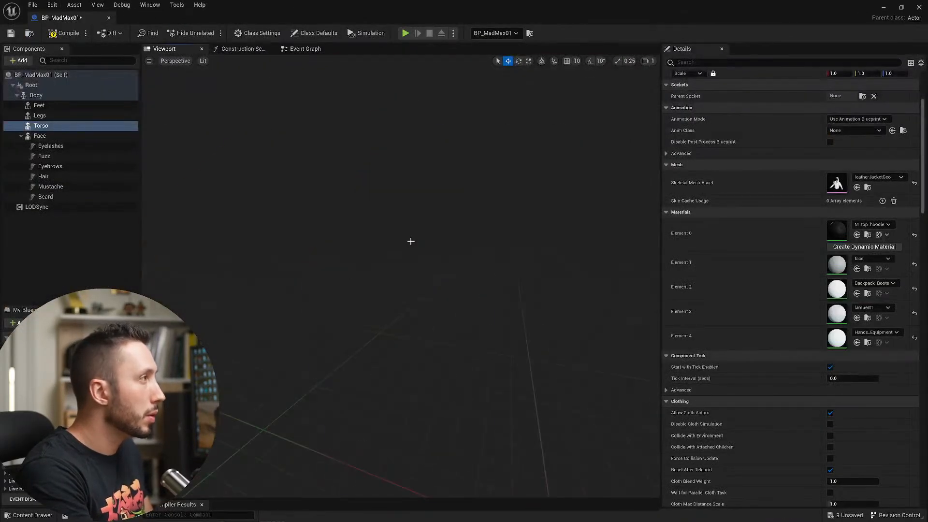
alt+drag(411, 241, 663, 261)
scroll(392, 202, up, 5)
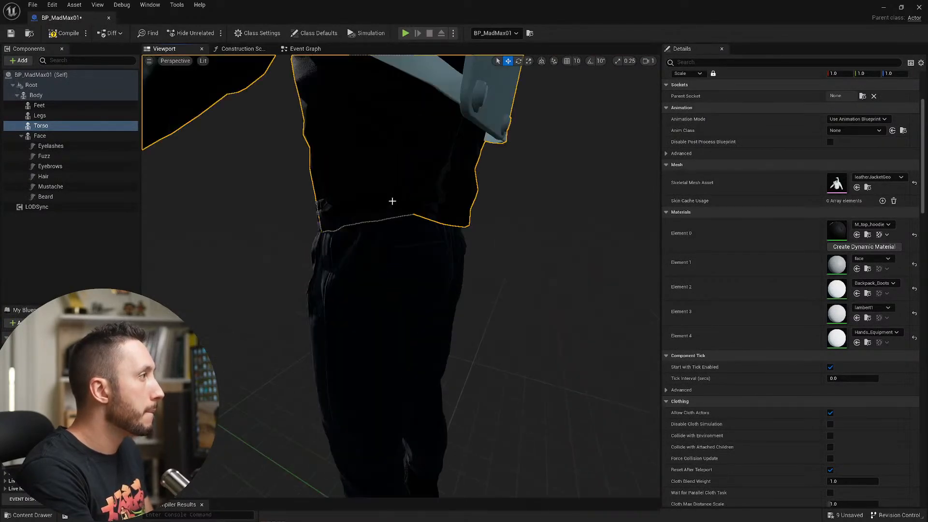
alt+drag(345, 170, 323, 176)
scroll(319, 207, up, 5)
scroll(319, 207, down, 5)
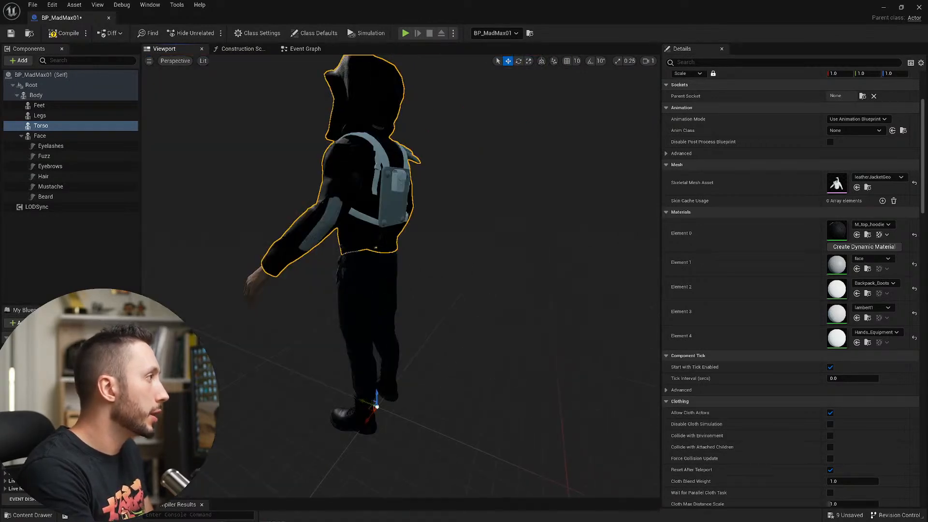
alt+drag(376, 248, 341, 235)
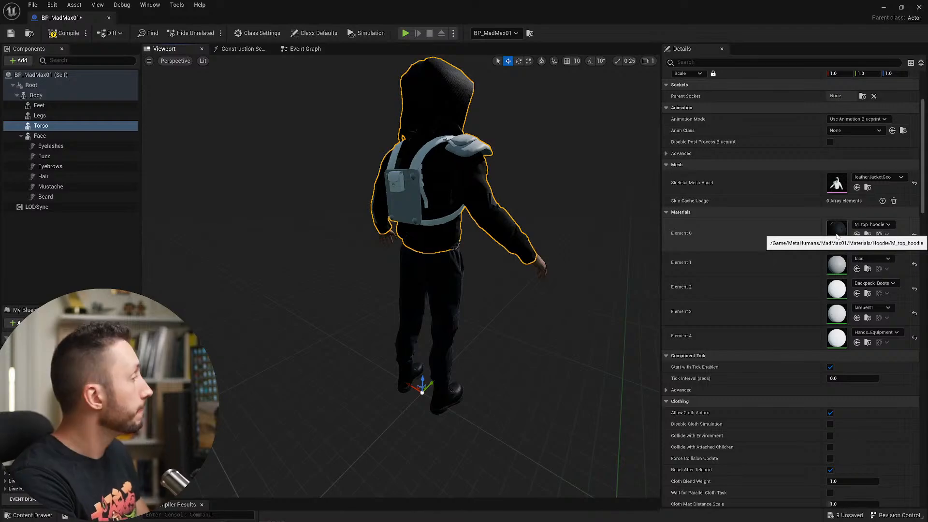
- Assign the Jackets_Scarf material from the Survivor Materials folder to the Torso component's Element 0 slot
drag(747, 9, 428, 72)
scroll(543, 266, down, 5)
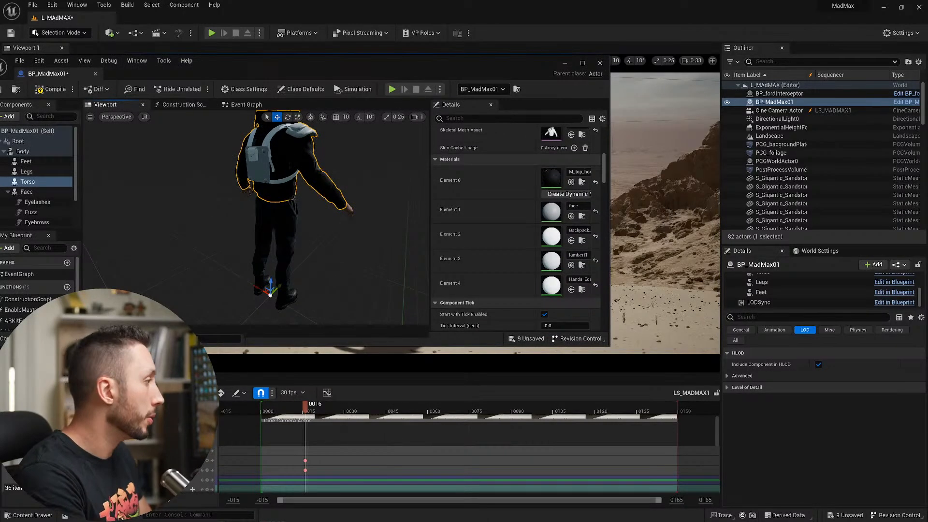
click(39, 378)
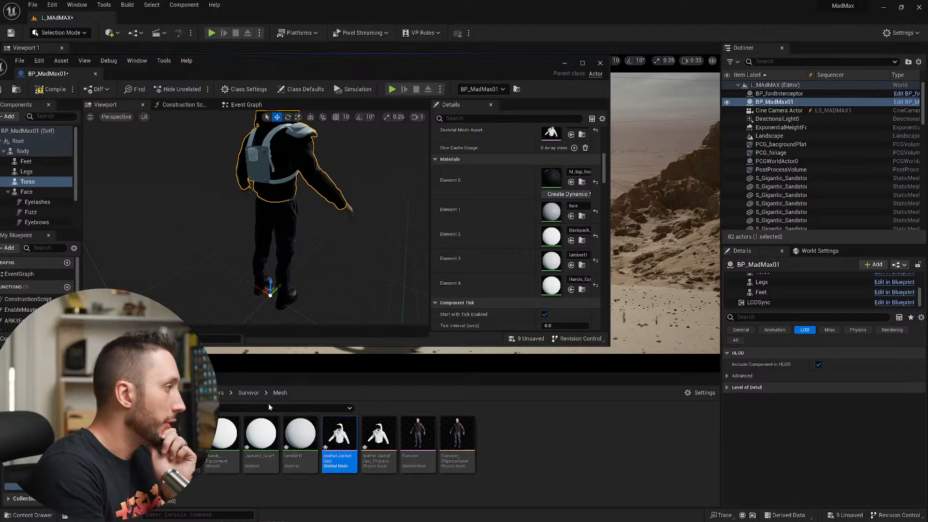
click(248, 393)
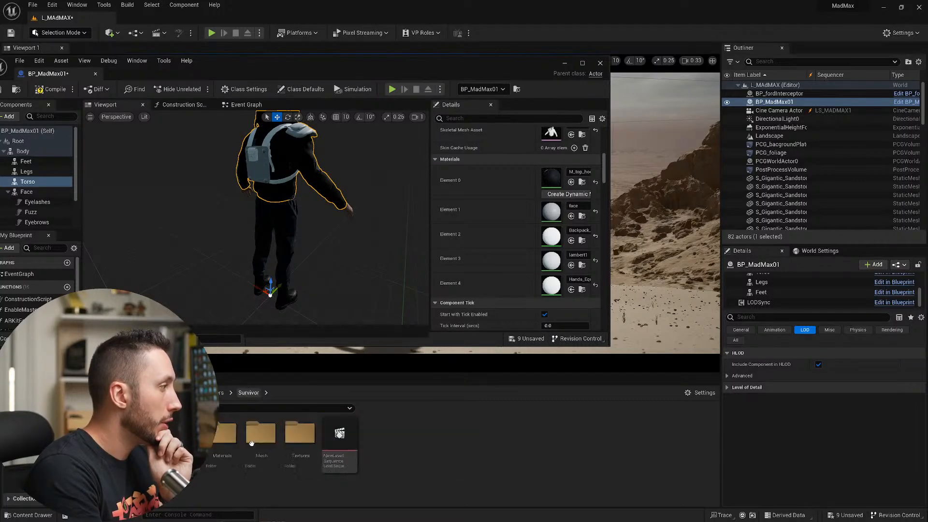
double_click(224, 433)
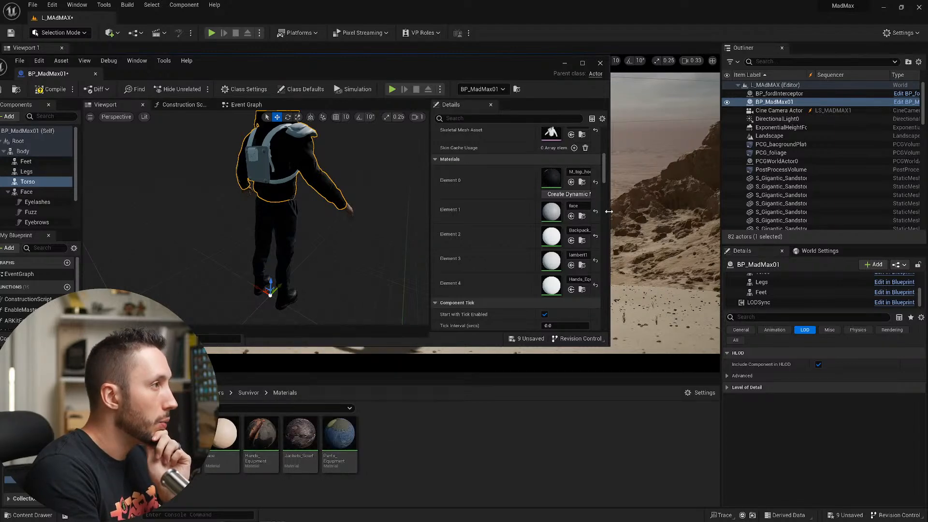
drag(610, 211, 656, 212)
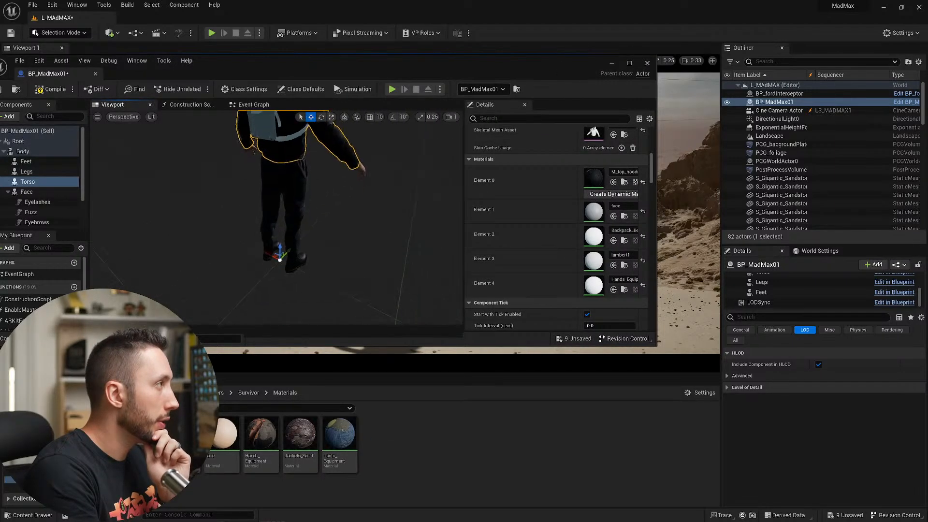
right_drag(309, 222, 309, 169)
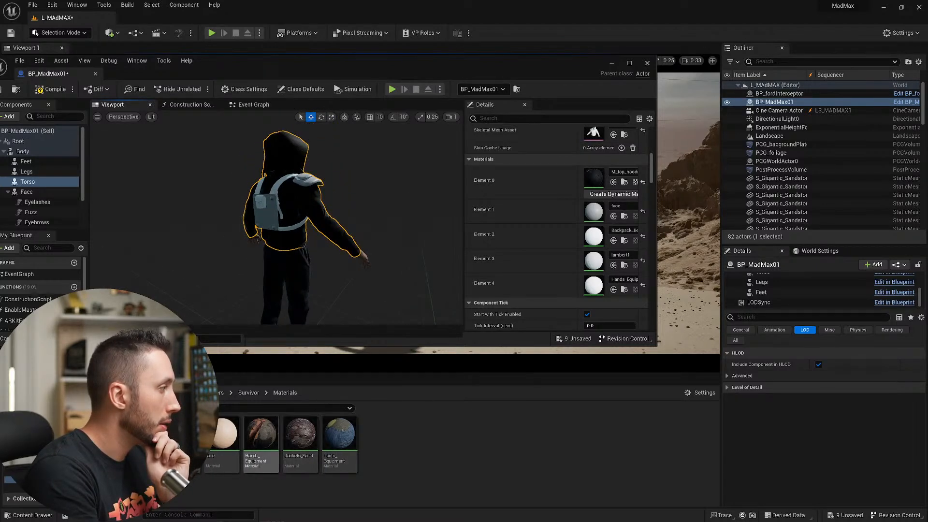
mouse_move(294, 435)
drag(293, 435, 602, 184)
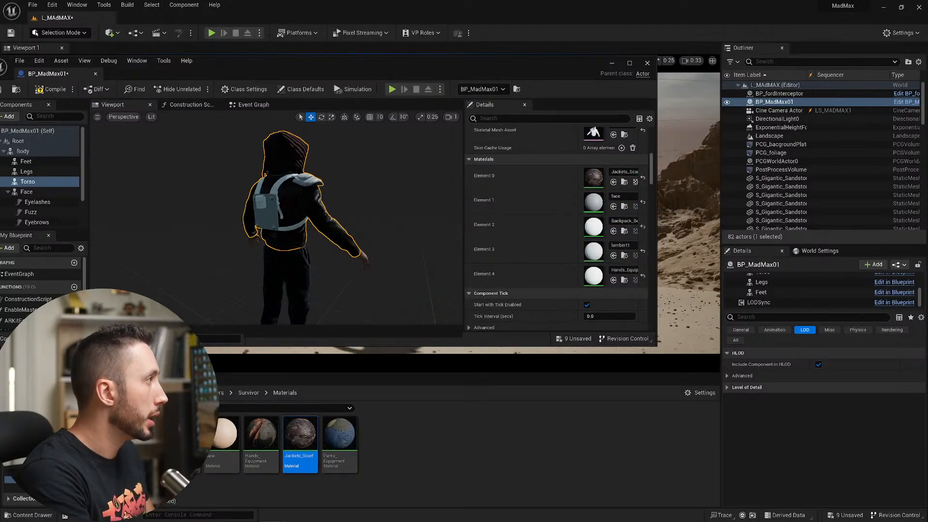
- Assign the textured Backpack_Boots material to the Torso's Element 2 slot and Hands_Equipment to its Element 4 slot
alt+drag(290, 212, 259, 215)
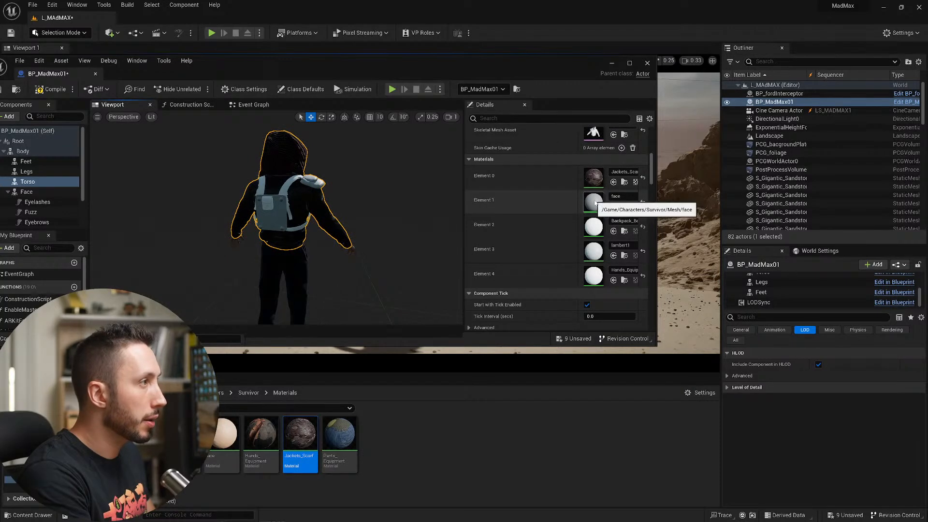
mouse_move(358, 212)
alt+mouse_down()
mouse_move(436, 212)
mouse_move(357, 214)
alt+mouse_up()
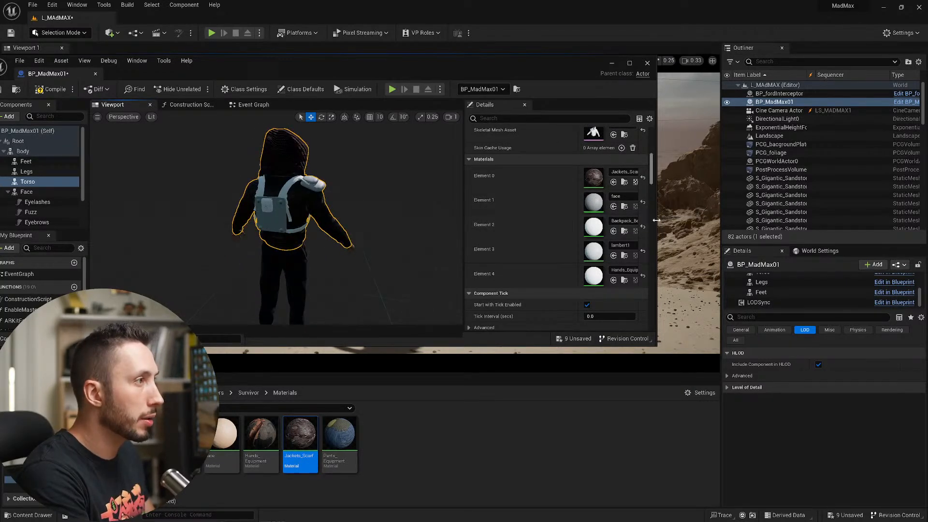
drag(655, 213, 756, 234)
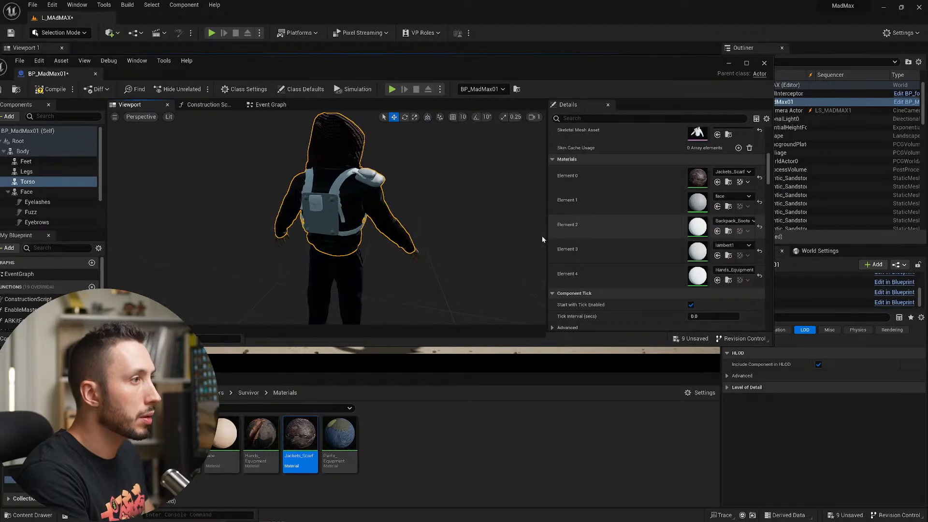
drag(530, 233, 436, 228)
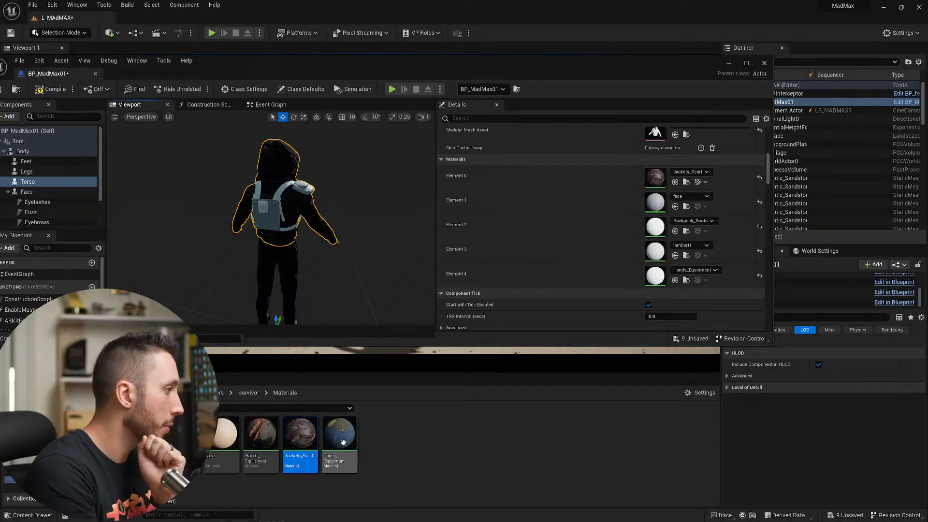
drag(183, 435, 660, 225)
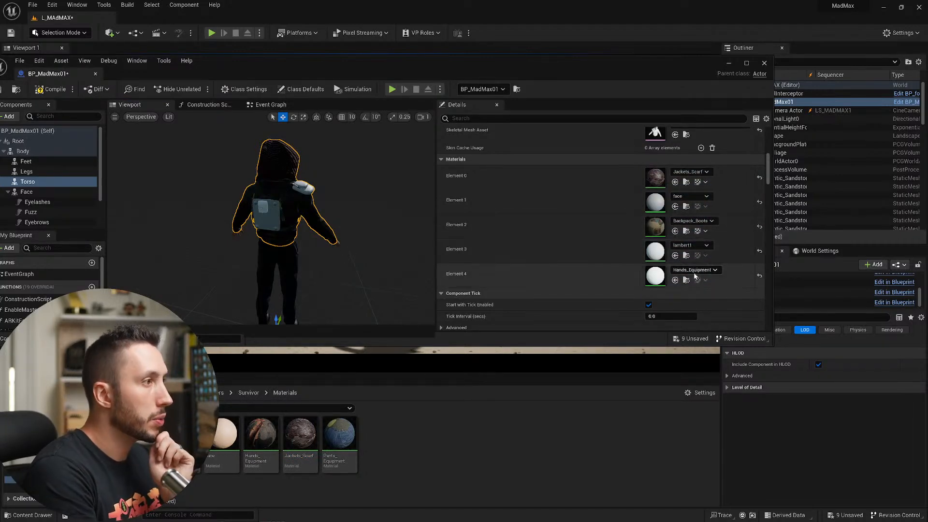
drag(261, 435, 659, 275)
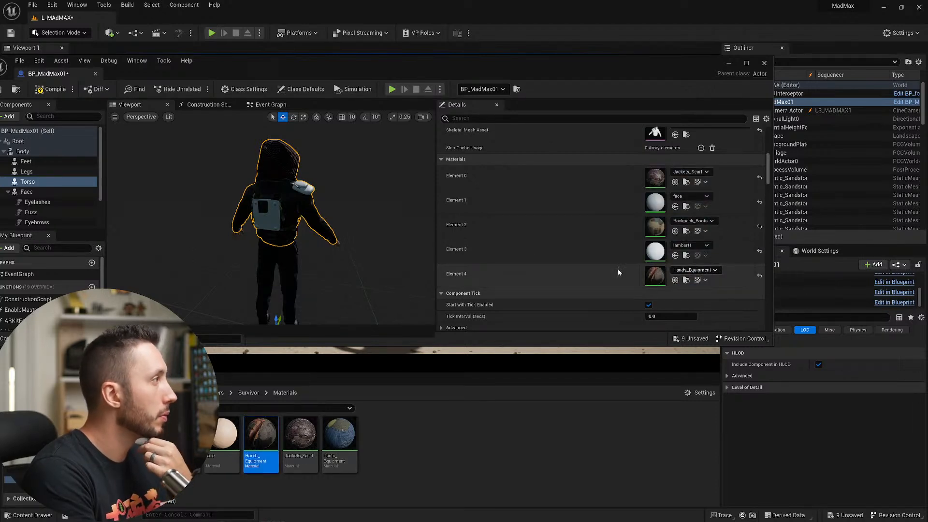
alt+drag(278, 219, 259, 218)
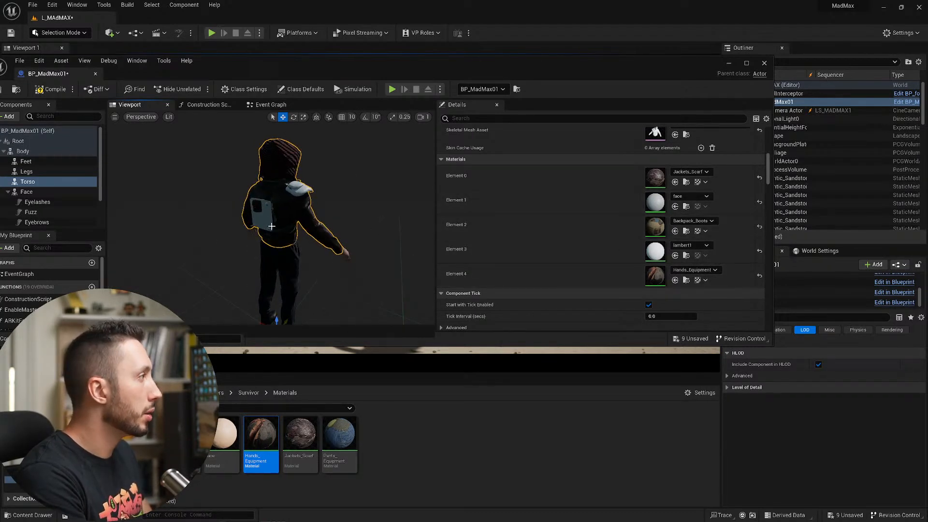
alt+drag(338, 220, 378, 226)
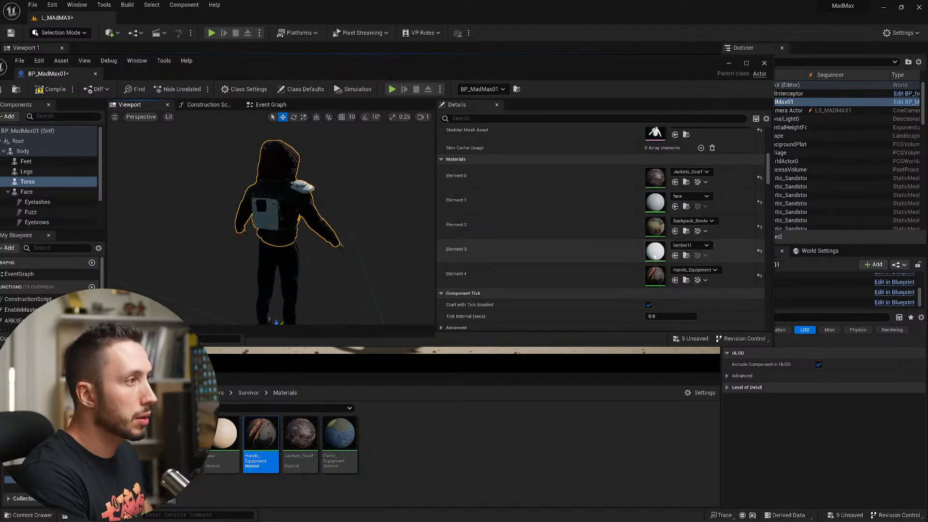
- Assign the Jackets_Scarf material to the Torso's Element 3 slot, then compile and minimize the BP_MadMax01 blueprint
mouse_move(299, 434)
mouse_down()
mouse_move(664, 261)
mouse_move(271, 427)
mouse_move(293, 435)
mouse_move(297, 450)
mouse_up()
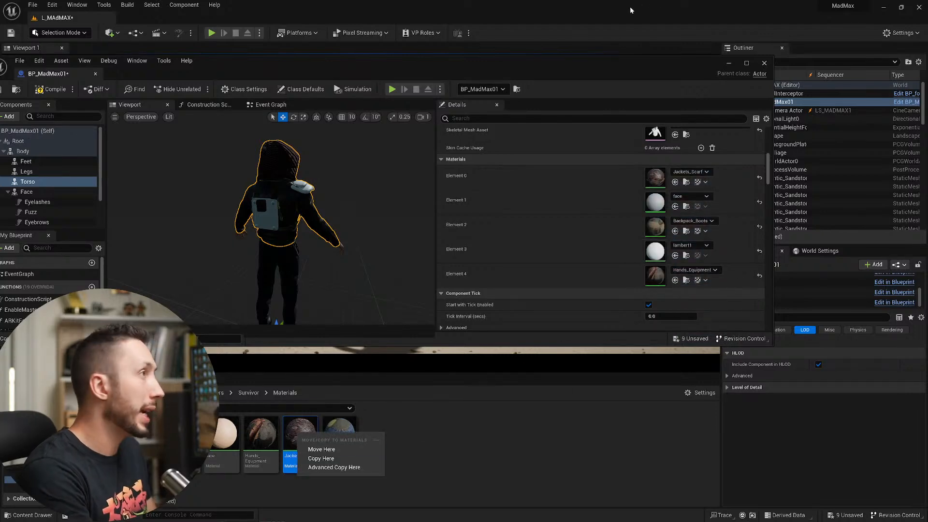
drag(594, 67, 642, 313)
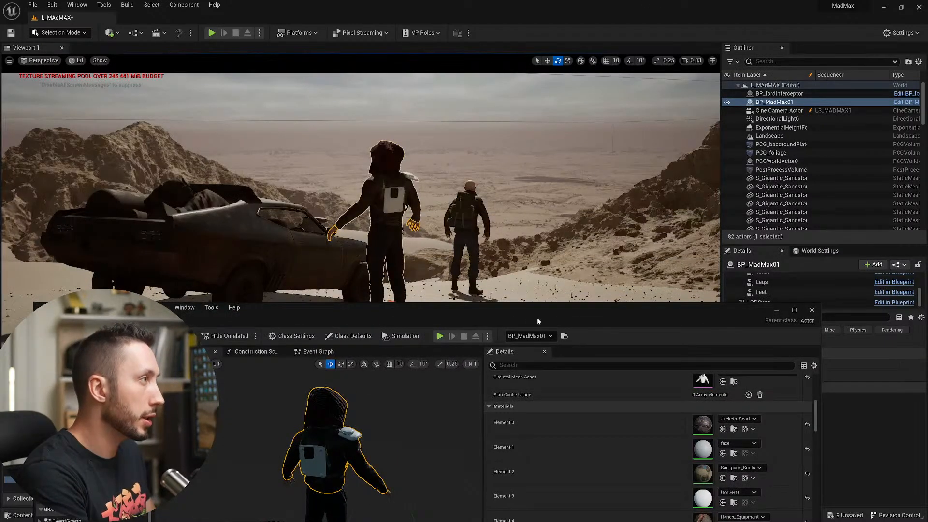
drag(516, 315, 506, 97)
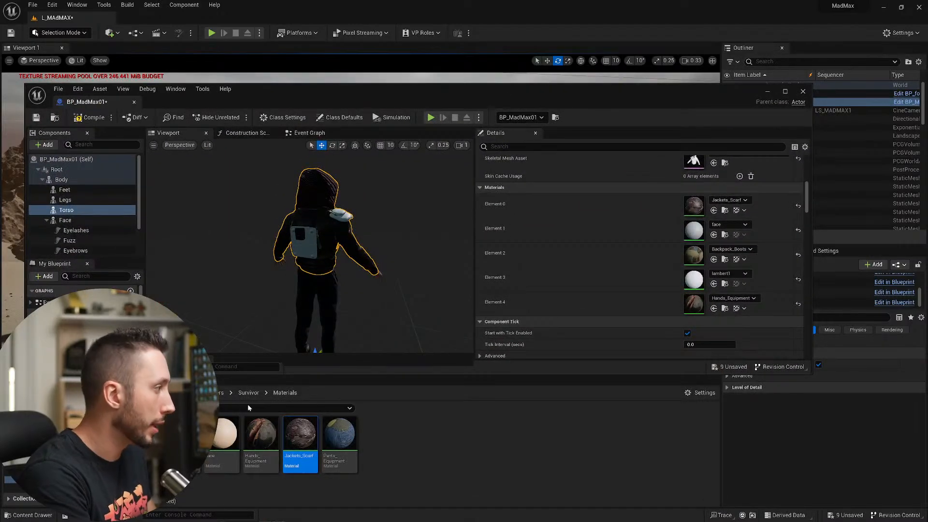
drag(302, 438, 708, 283)
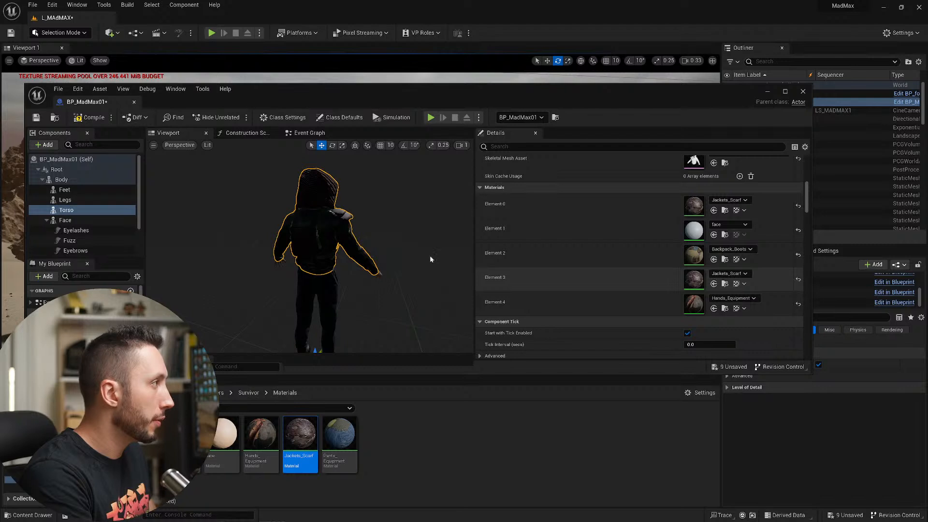
mouse_move(432, 260)
mouse_down()
mouse_move(406, 260)
mouse_move(450, 258)
mouse_up()
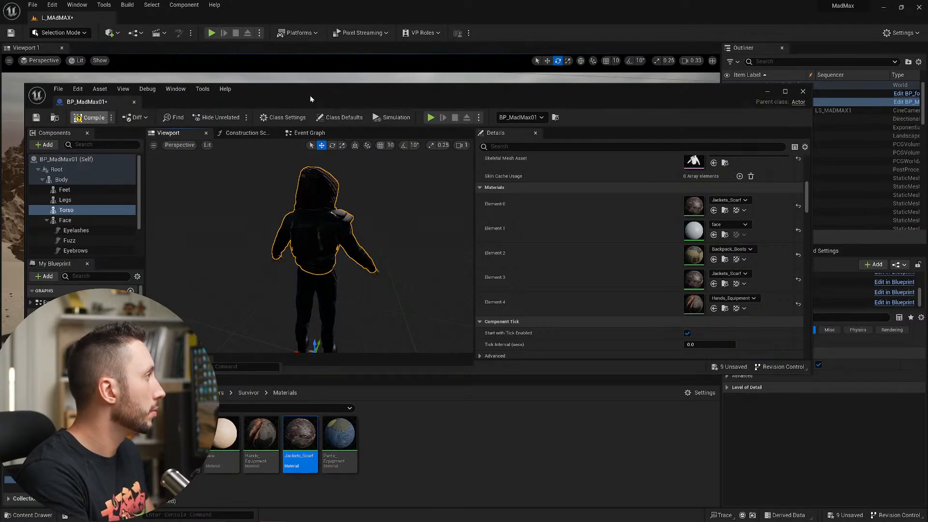
key(F7)
click(768, 92)
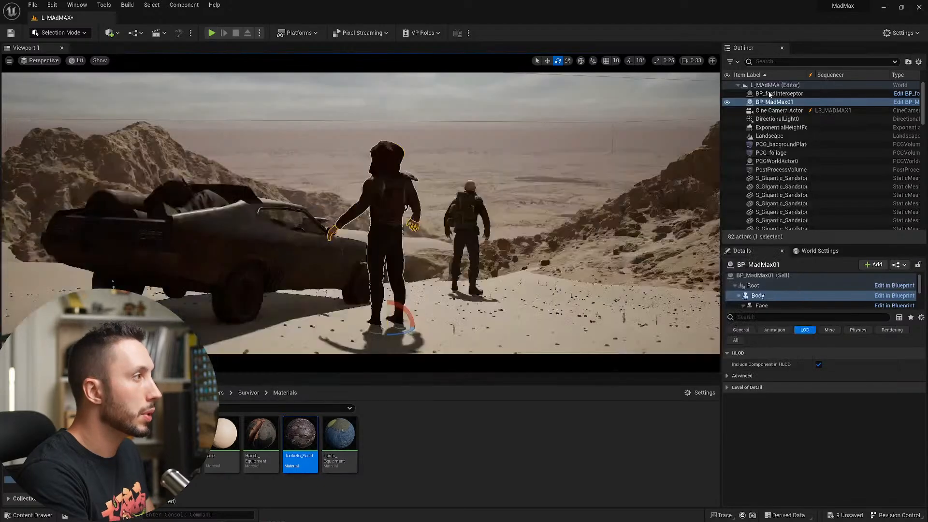
drag(408, 332, 374, 335)
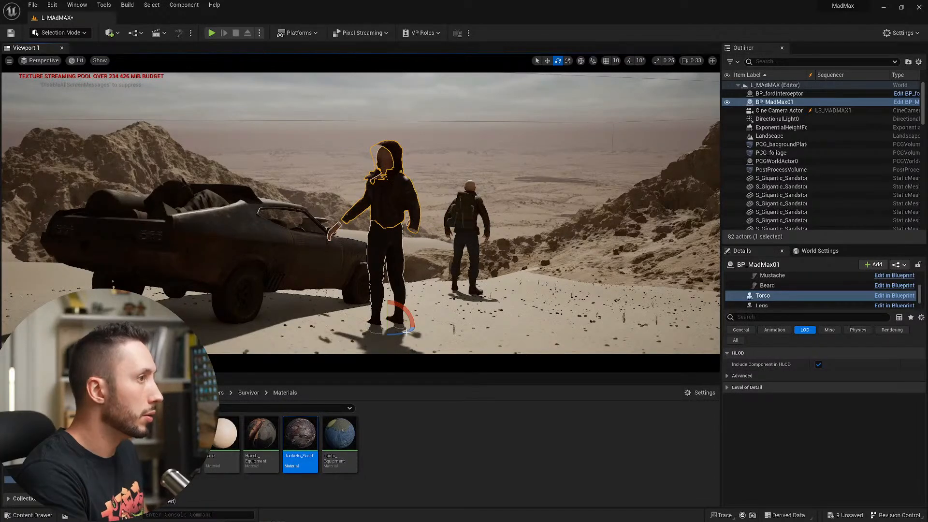
key(ctrl+z)
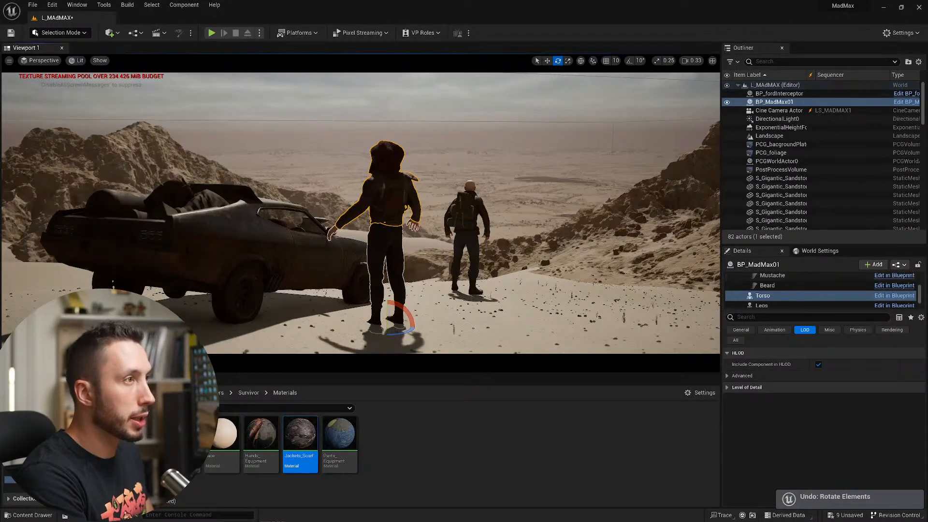
click(775, 106)
mouse_move(409, 332)
mouse_down()
mouse_move(399, 333)
mouse_move(409, 332)
mouse_up()
key(ctrl+z)
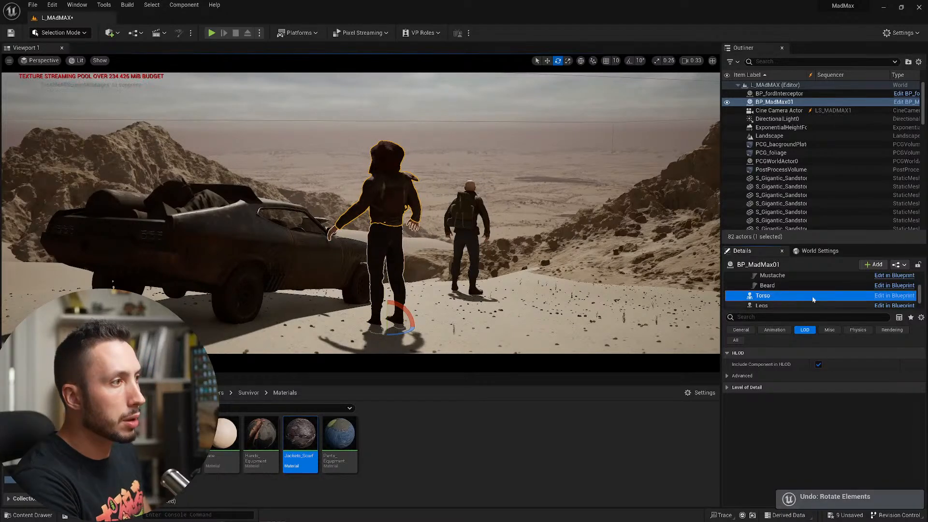
- Select the whole BP_MadMax01 actor, rotate it to about -89.4° around Z, and move it onto the figure standing beside the car
scroll(815, 293, up, 2)
scroll(814, 294, up, 1)
click(764, 278)
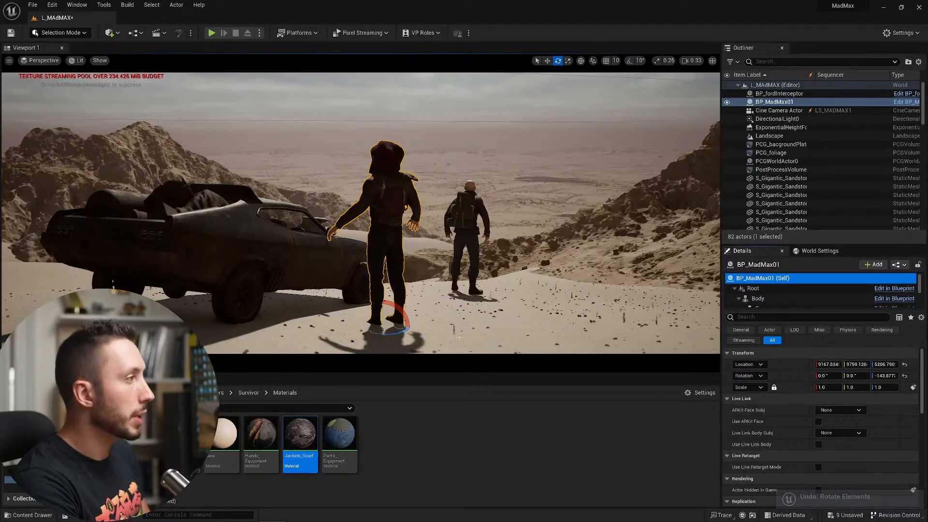
drag(404, 332, 402, 267)
key(w)
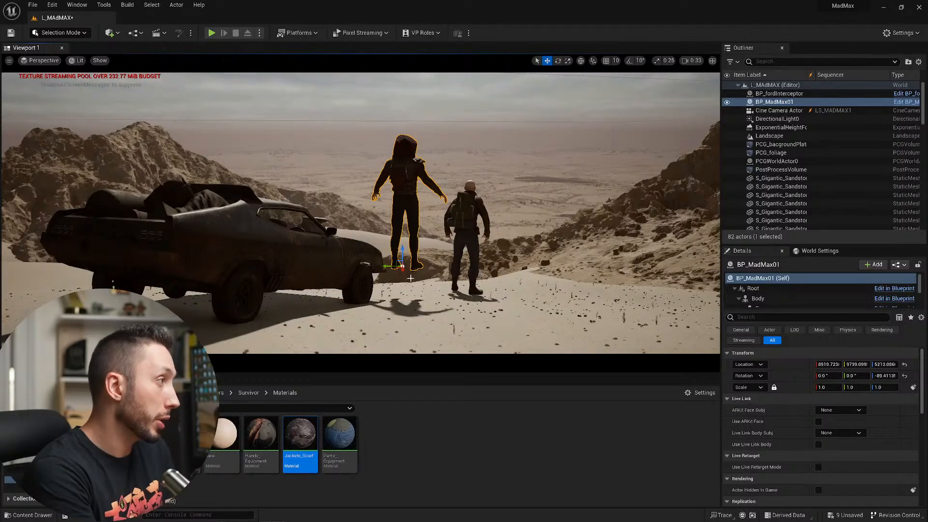
drag(387, 270, 466, 294)
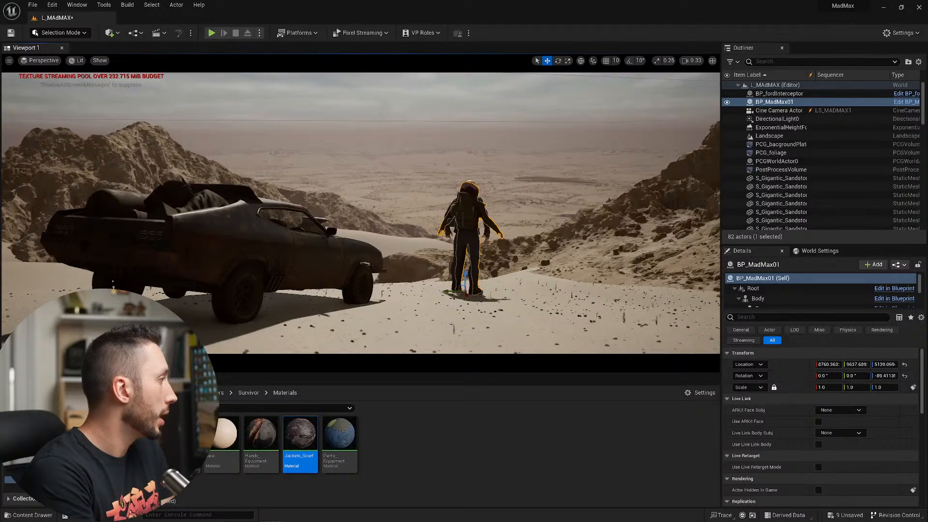
- Bring up the LS_MADMAX1 sequence timeline and save all unsaved assets and the level
click(92, 379)
scroll(145, 449, up, 2)
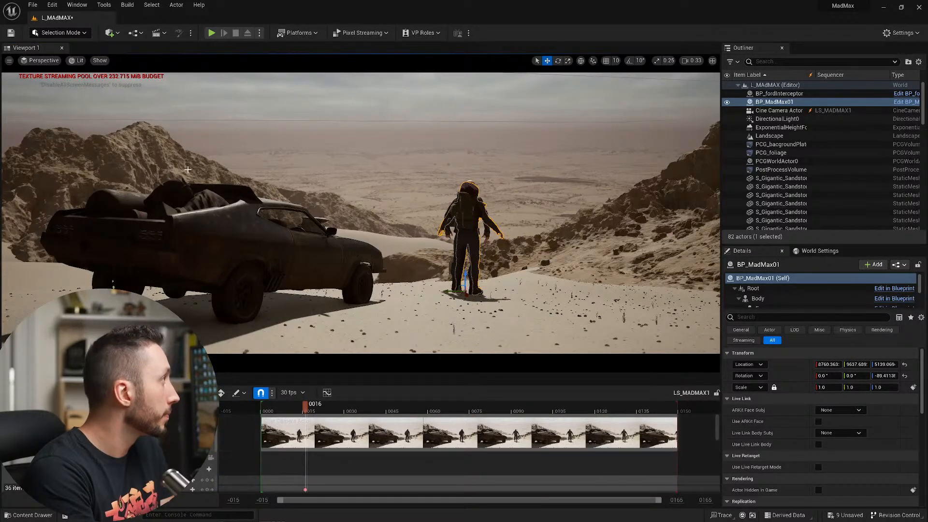
click(30, 5)
click(101, 97)
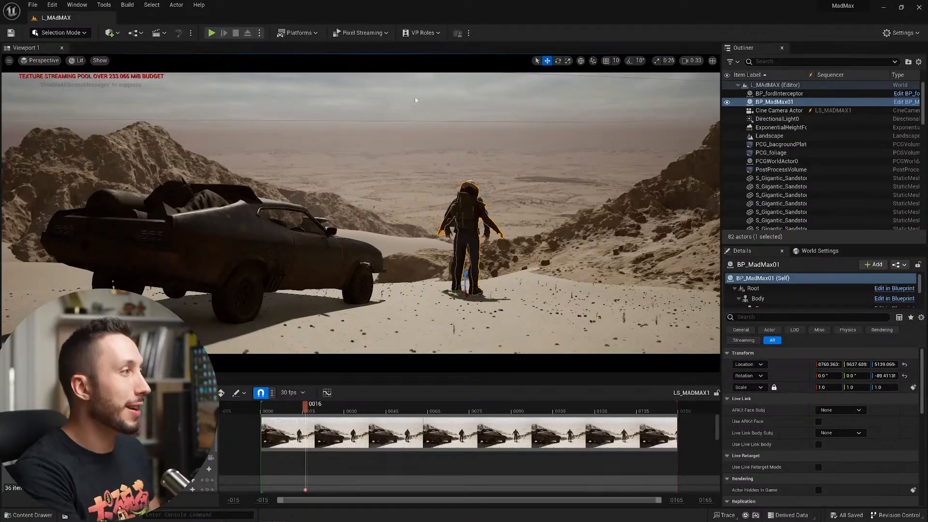
- Select the Surviror figure beside the car and hide it in the level
click(486, 234)
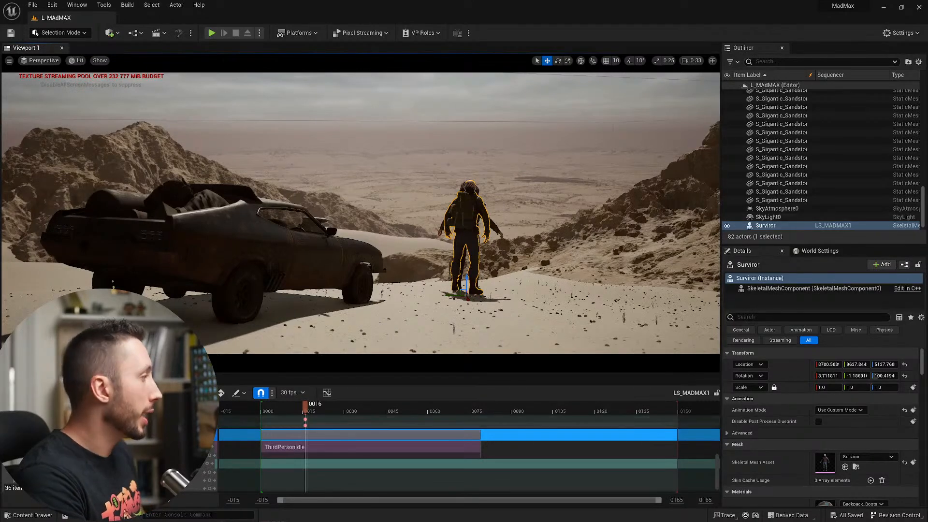
click(5, 434)
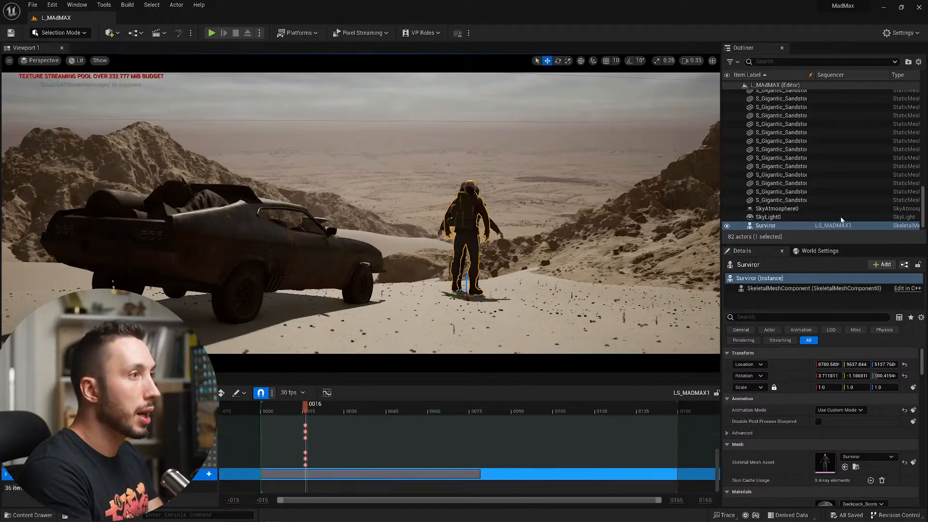
click(727, 226)
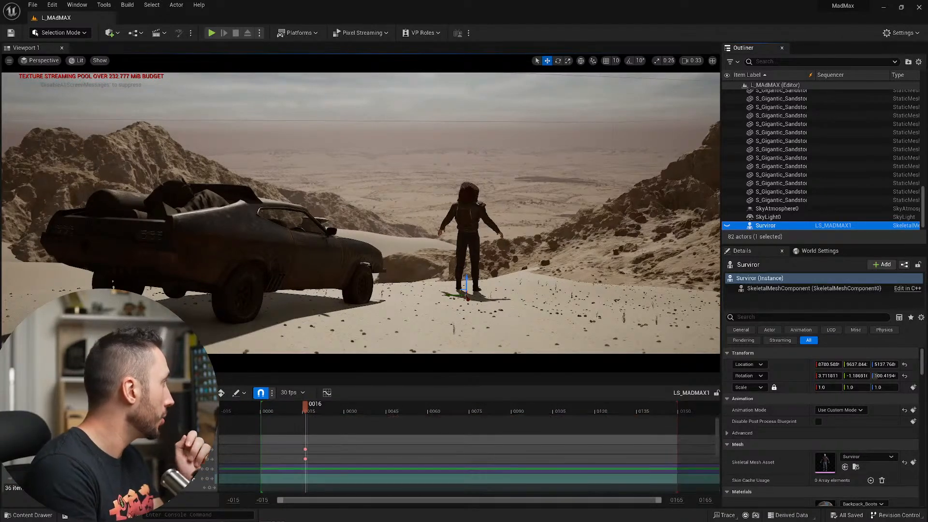
- Select the BP_MadMax01 actor and add it to the LS_MADMAX1 sequence so it can be posed with its control rig
scroll(822, 186, up, 5)
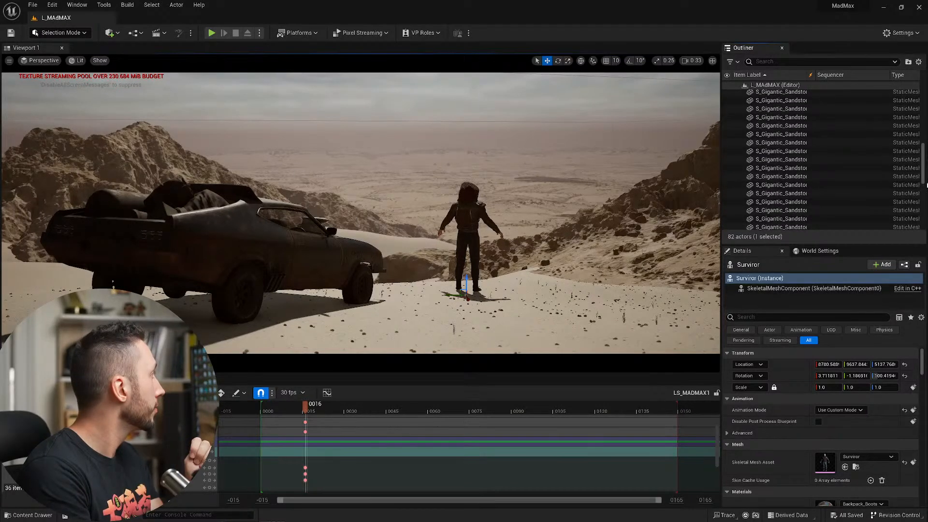
scroll(776, 124, up, 5)
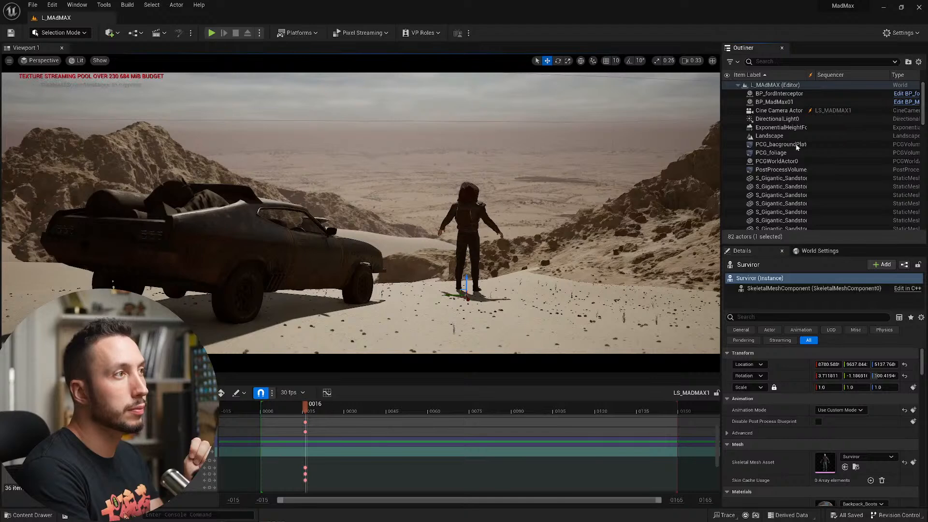
click(783, 102)
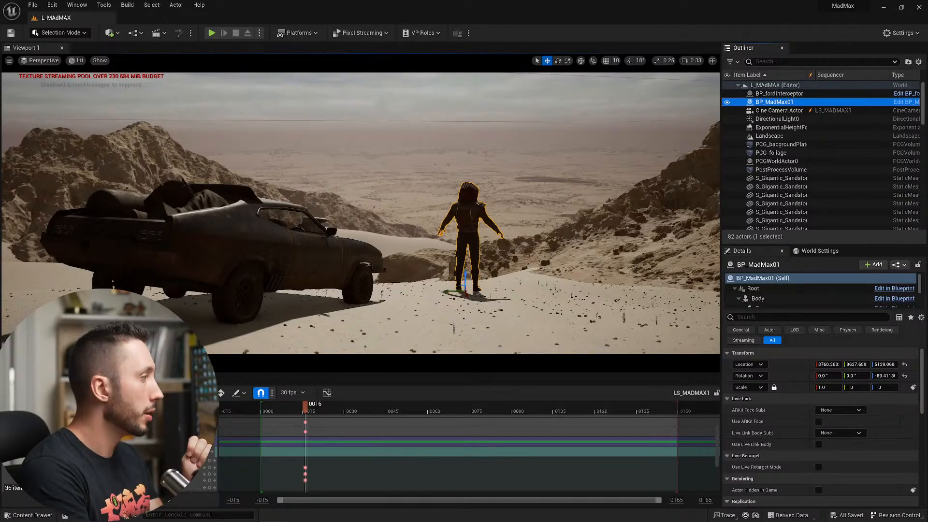
click(778, 102)
scroll(207, 433, up, 3)
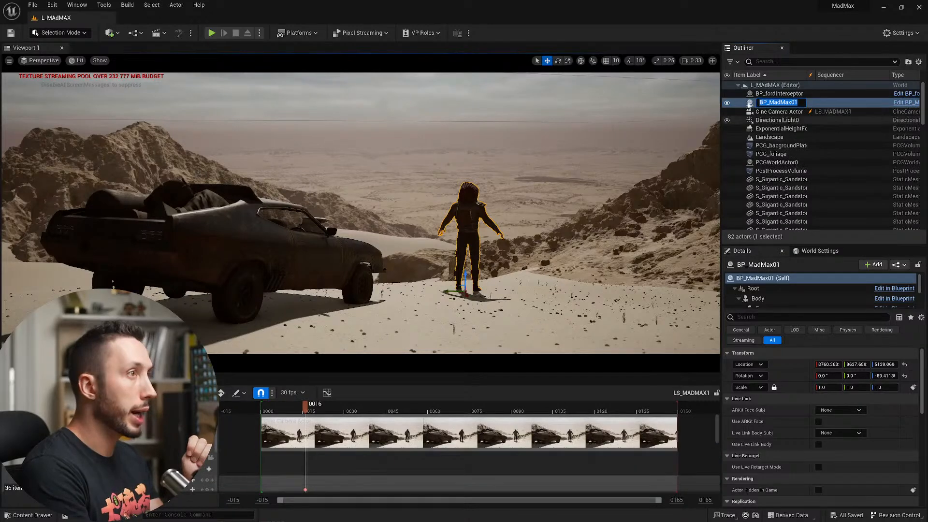
key(Return)
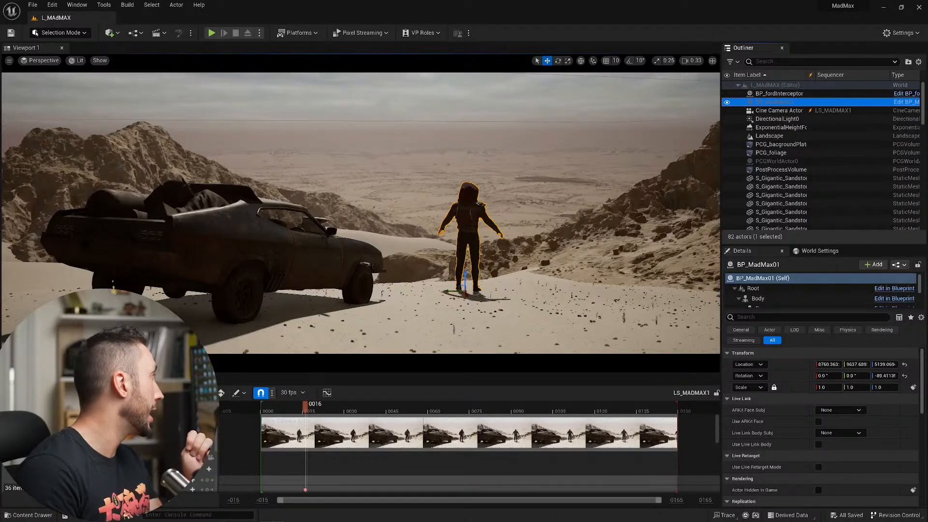
drag(776, 102, 126, 460)
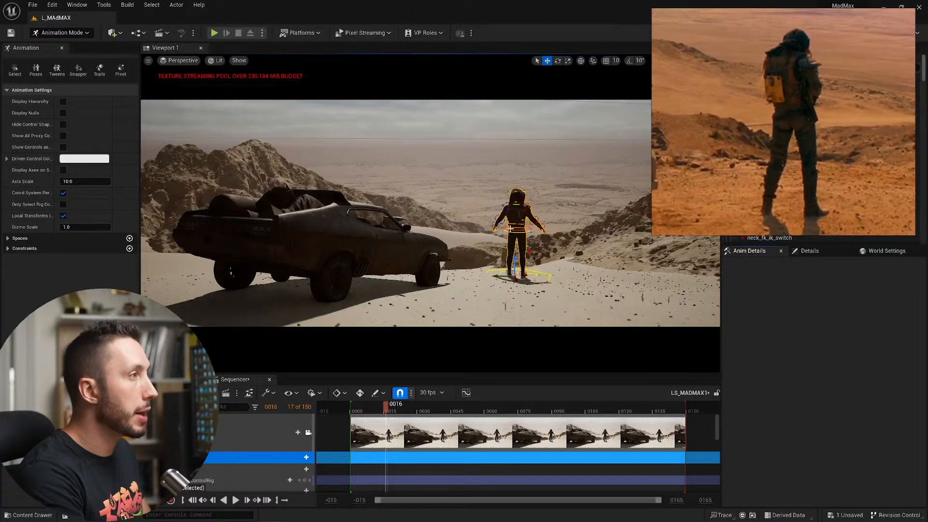
click(529, 229)
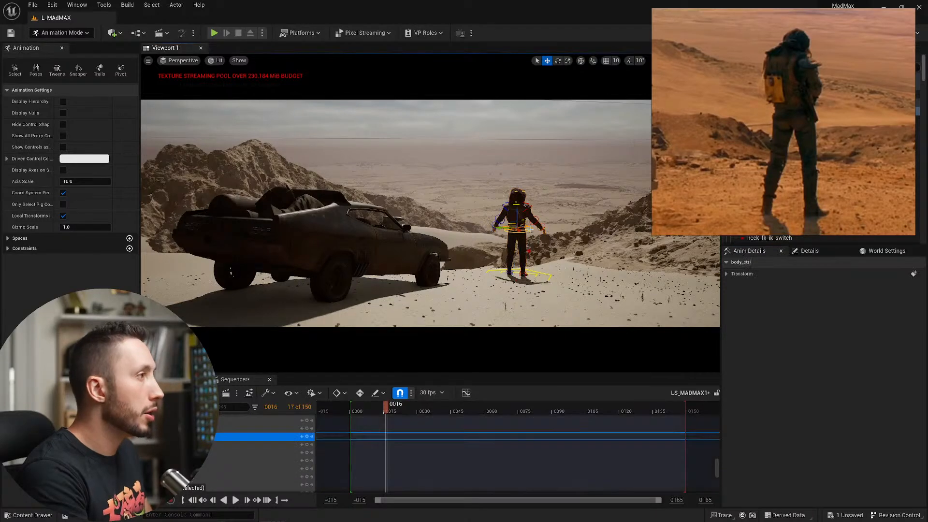
key(e)
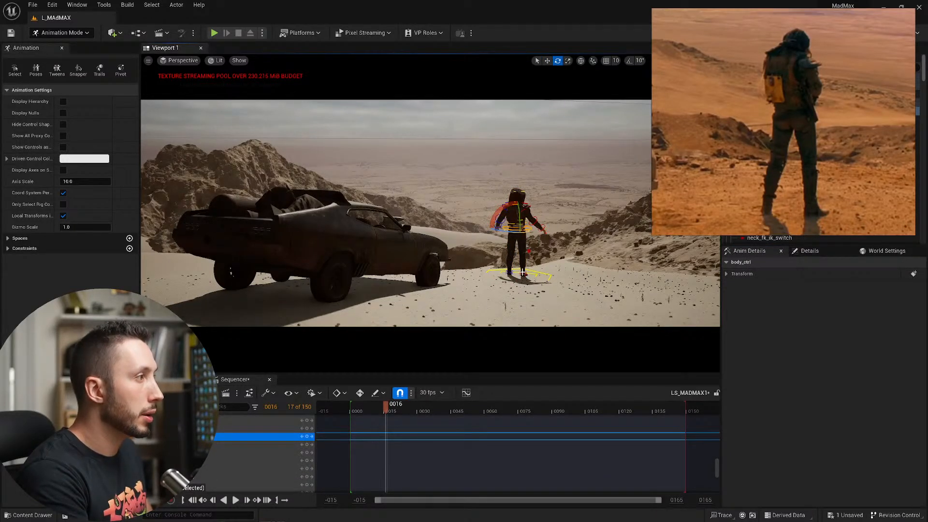
click(530, 276)
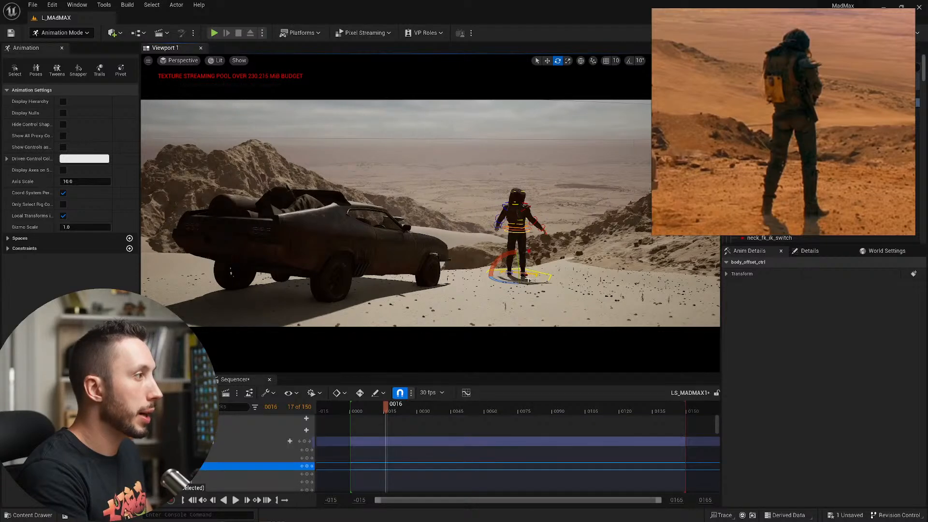
key(w)
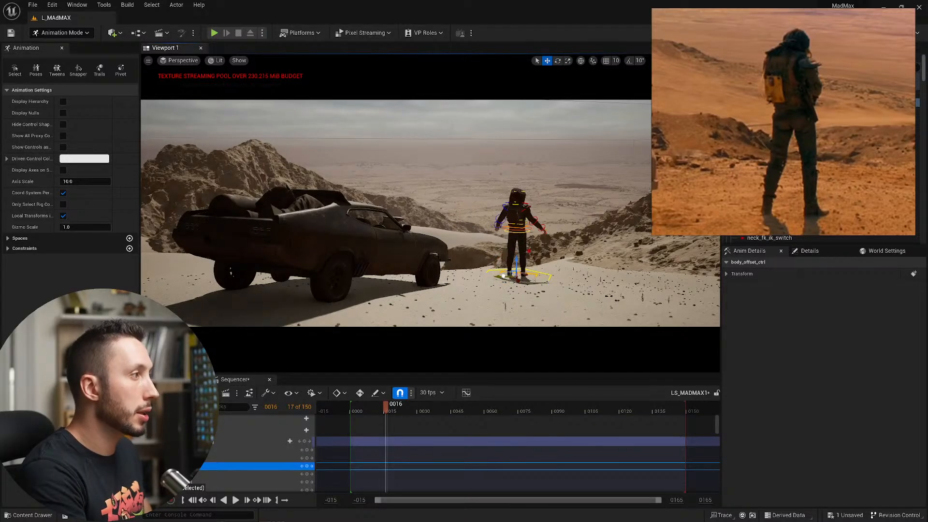
key(Escape)
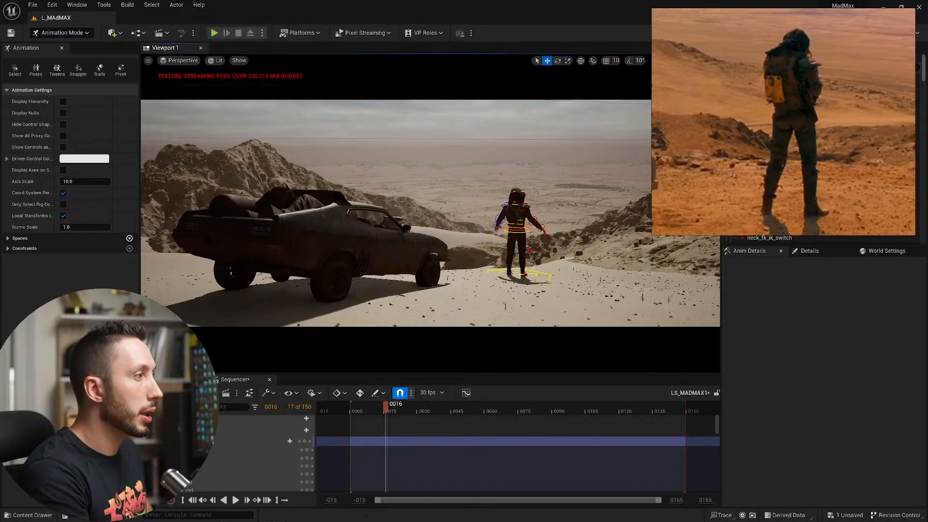
- Select the character's right foot IK control and turn the foot outward
click(522, 274)
click(519, 276)
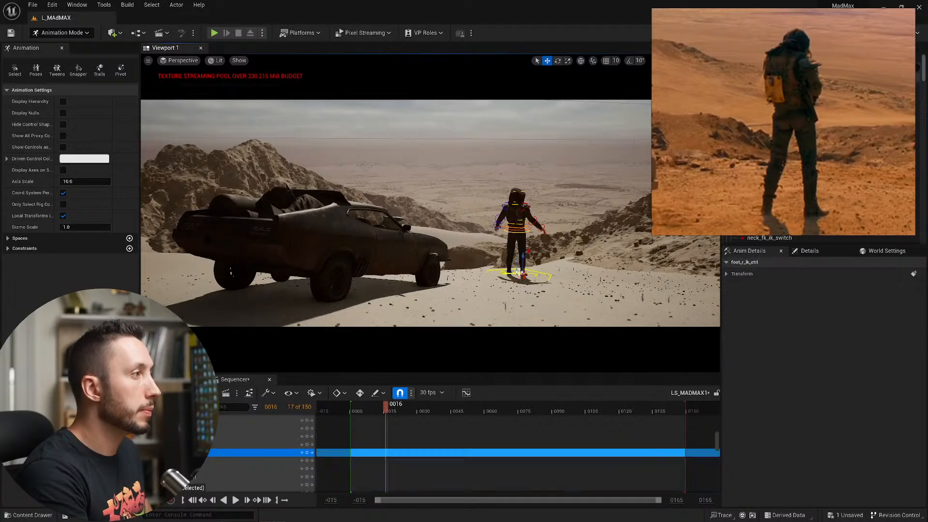
key(e)
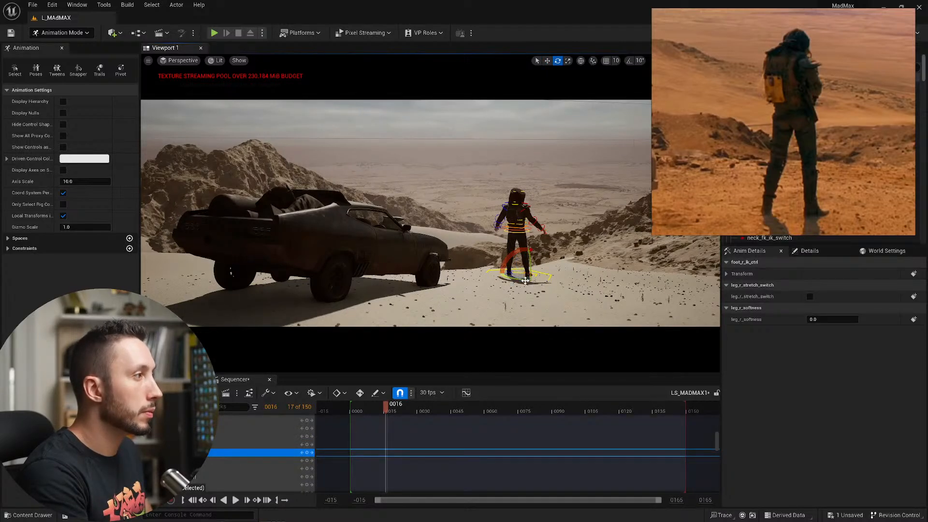
drag(526, 280, 540, 281)
key(w)
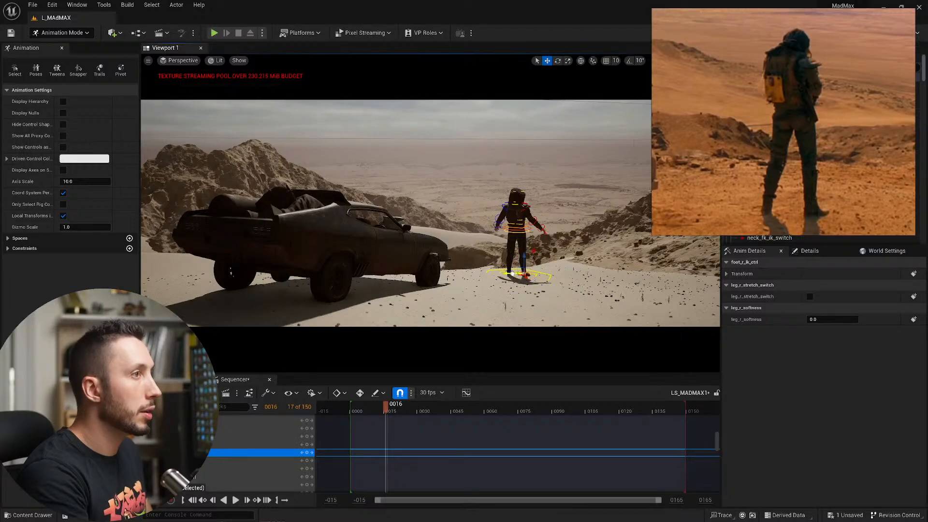
- Select the character's left foot IK control and rotate the foot outward by about -12°
click(550, 277)
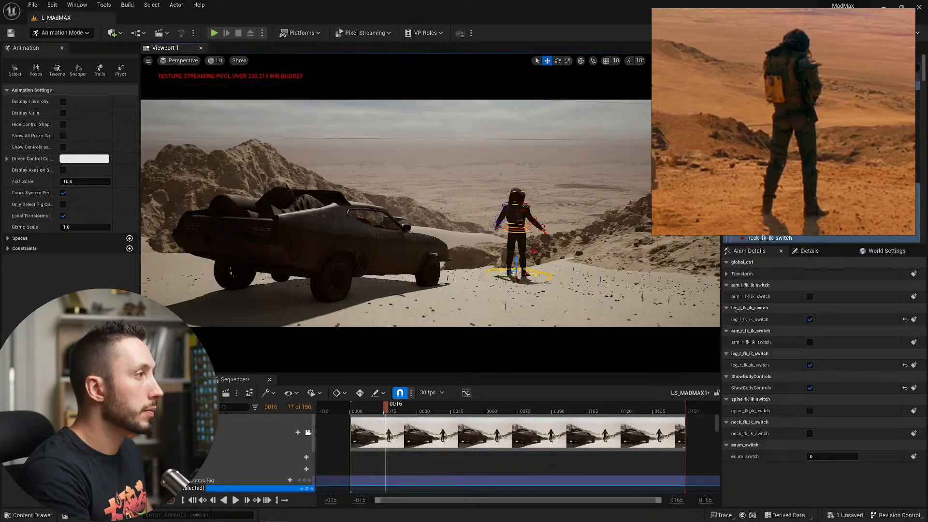
click(510, 276)
key(e)
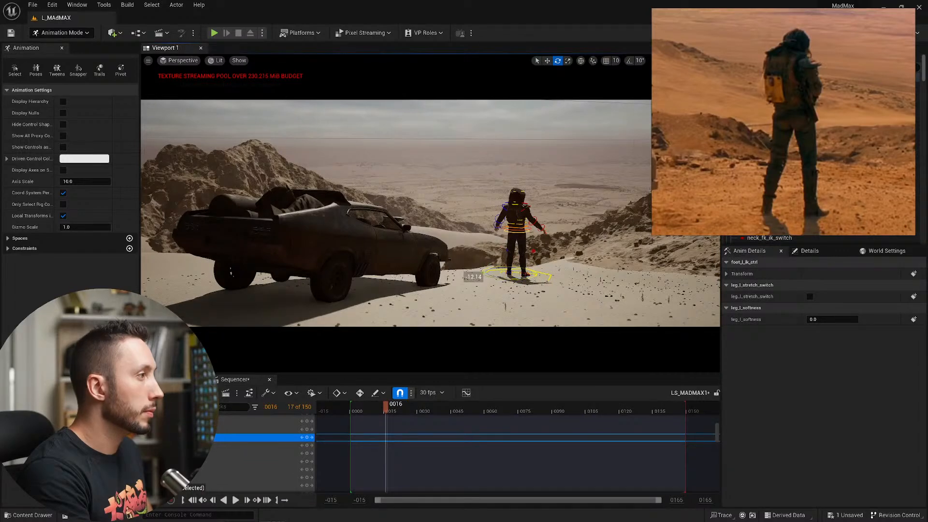
drag(498, 278, 500, 278)
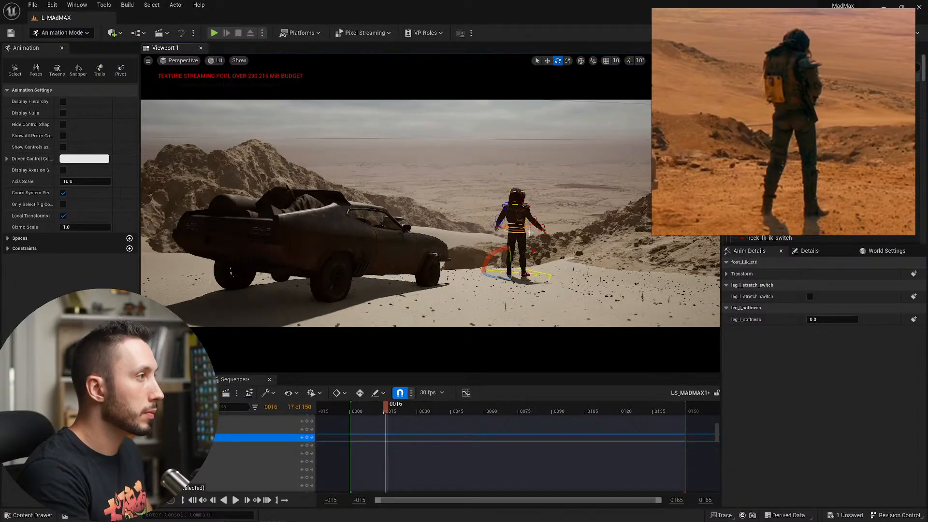
- Lower the character's body slightly and shift its weight toward the left leg using the body controls
click(519, 229)
key(w)
mouse_move(514, 226)
mouse_down()
mouse_move(502, 208)
mouse_move(515, 234)
mouse_up()
key(e)
click(510, 273)
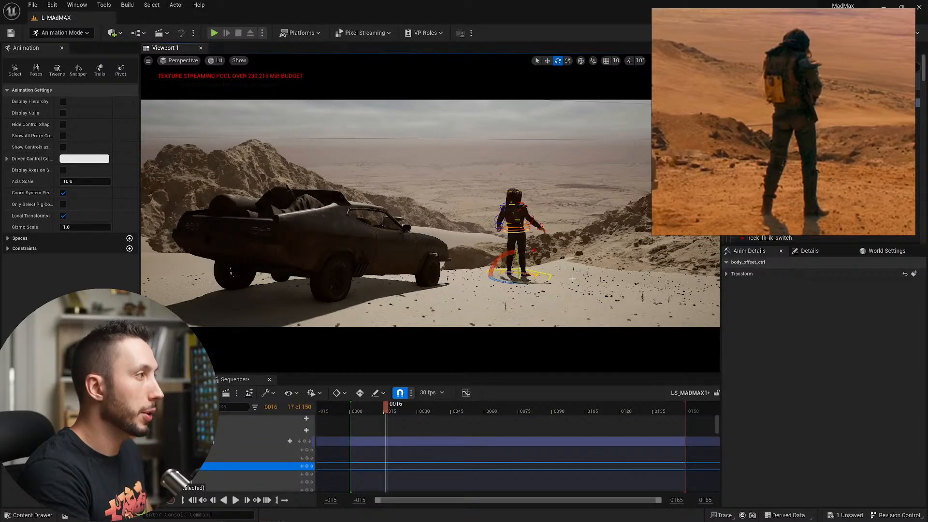
click(534, 222)
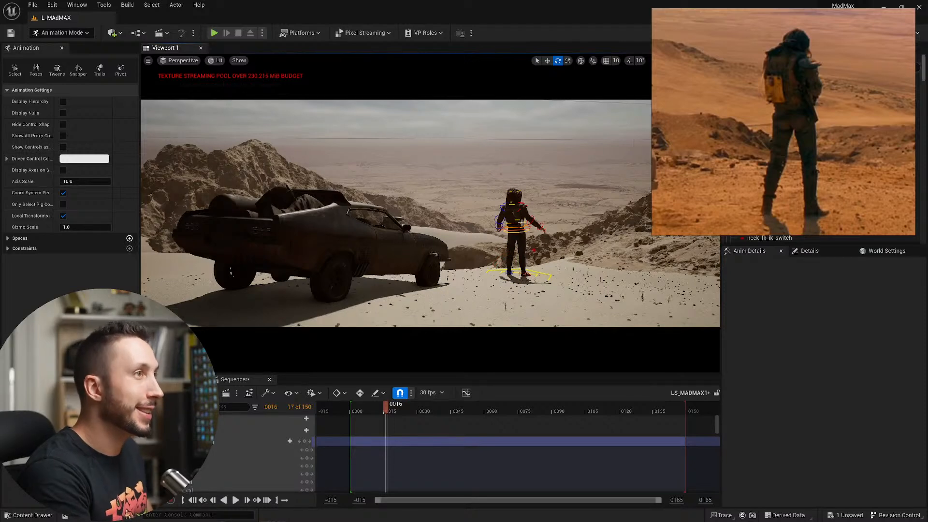
- Release the viewport from the camera cuts and bring the figure into close side view with its neck_02_ctrl selected
click(510, 204)
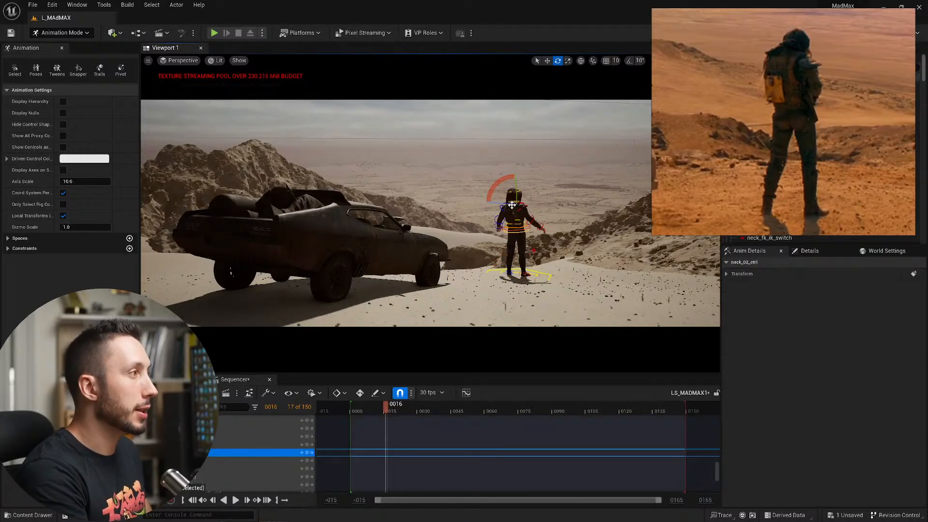
drag(508, 185, 510, 184)
scroll(282, 434, up, 5)
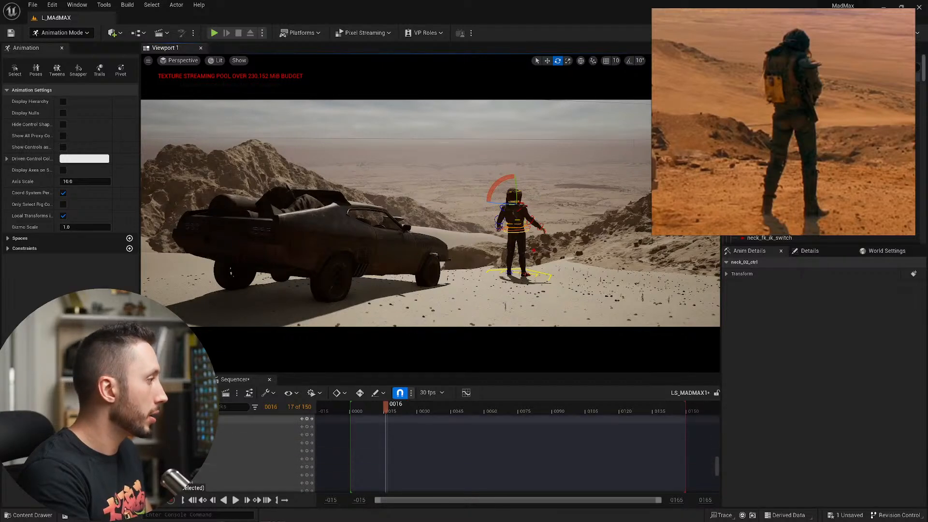
click(179, 379)
click(235, 380)
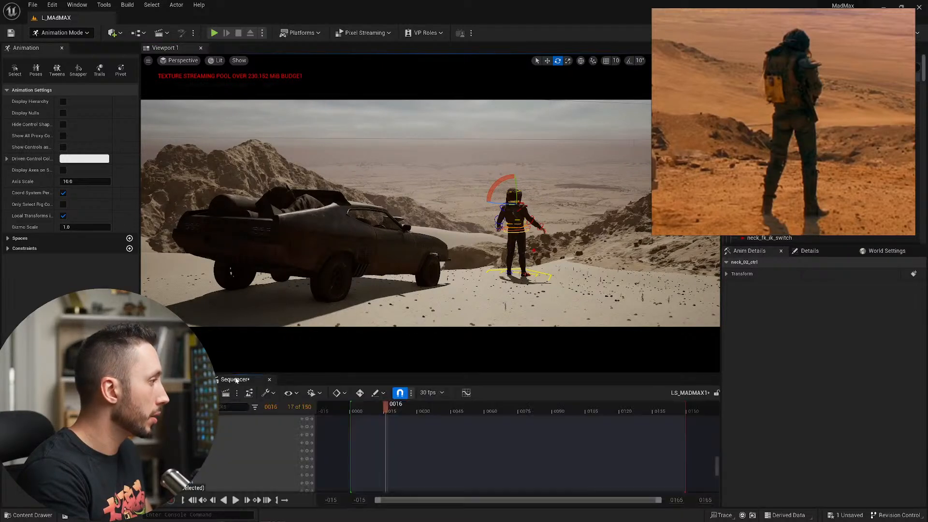
scroll(230, 462, up, 4)
scroll(232, 462, up, 4)
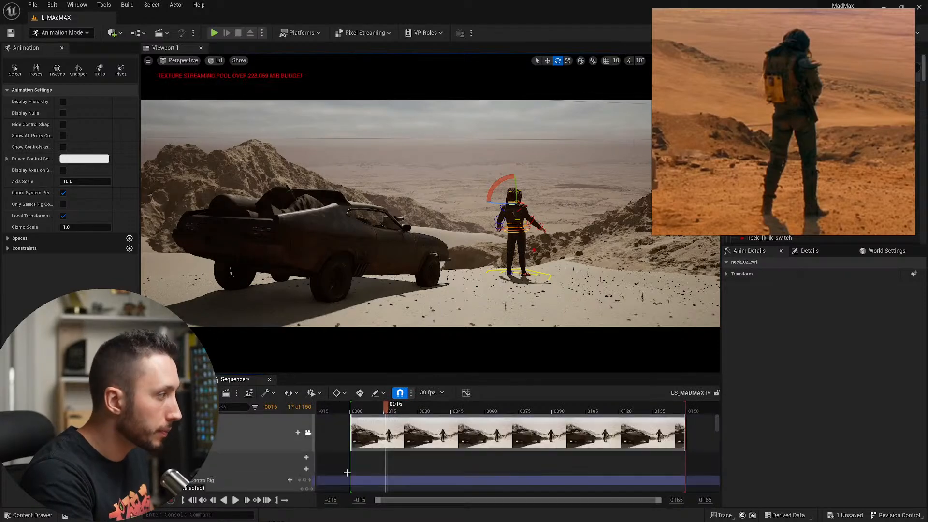
click(308, 433)
key(w)
right_drag(506, 297, 427, 216)
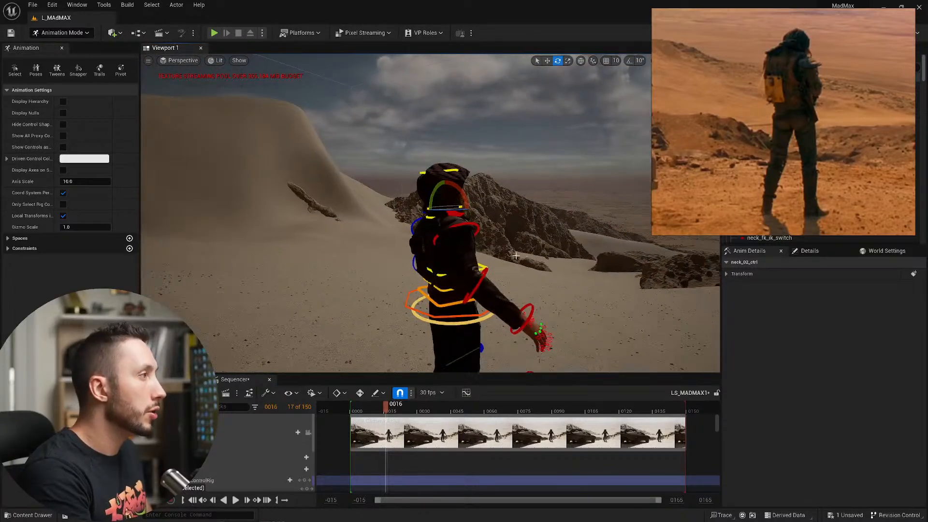
- Select neck_01_ctrl, switch the transform gizmo to local space, and try rotating the lower neck
click(427, 216)
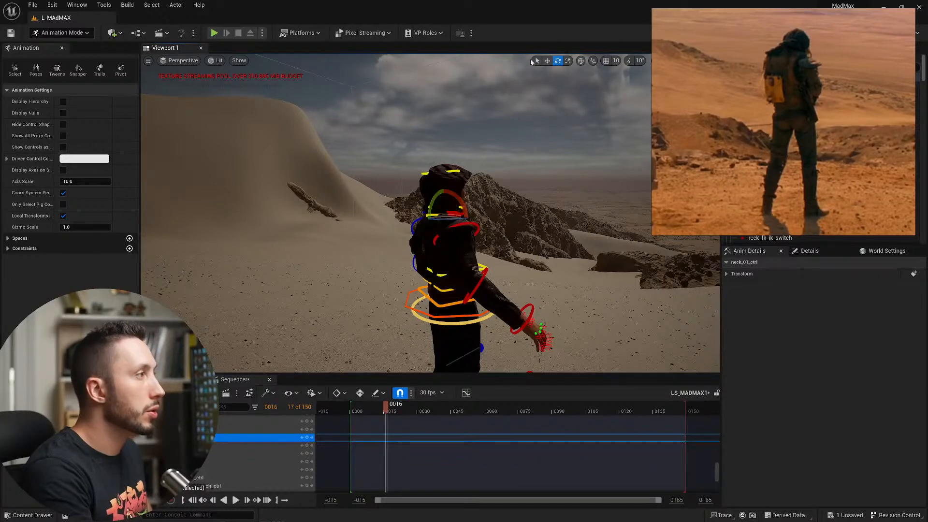
click(582, 62)
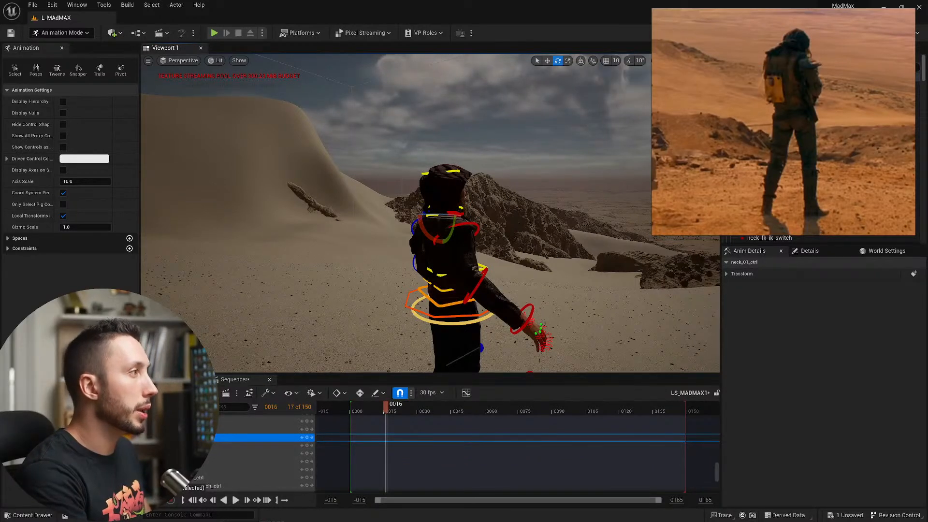
right_drag(532, 183, 604, 188)
right_drag(562, 309, 610, 290)
scroll(562, 308, up, 4)
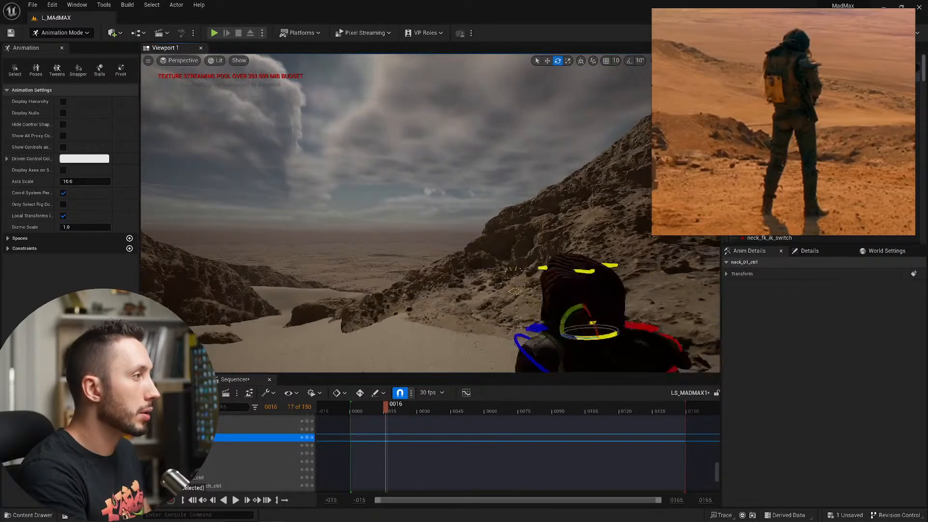
scroll(562, 309, down, 2)
drag(540, 277, 542, 292)
right_drag(541, 292, 473, 330)
right_drag(465, 198, 466, 199)
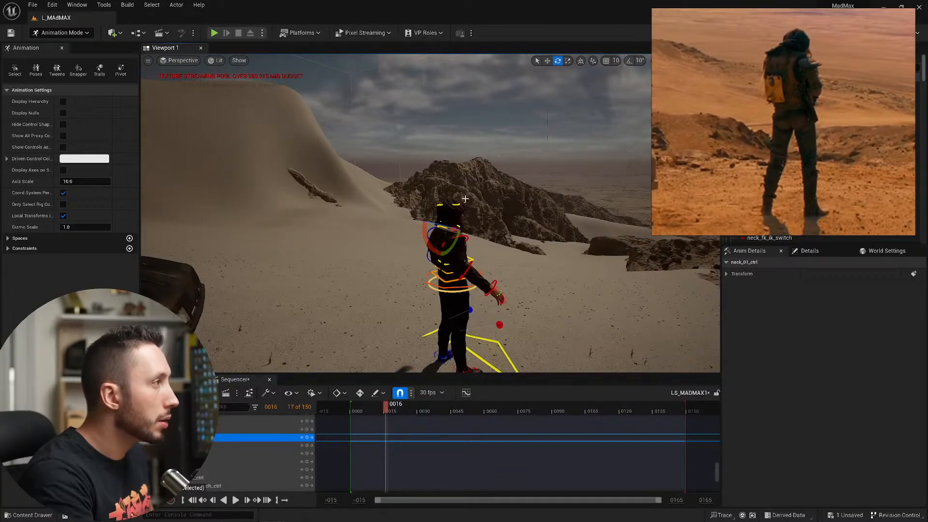
- Try rotating the head control by about 25° and undo the change
click(456, 205)
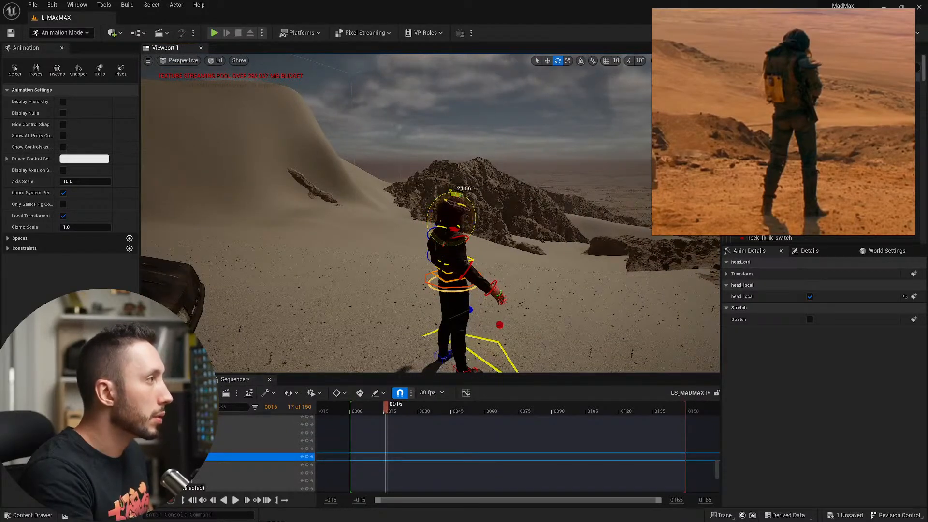
drag(451, 191, 455, 193)
key(a)
right_drag(373, 261, 468, 259)
key(ctrl+z)
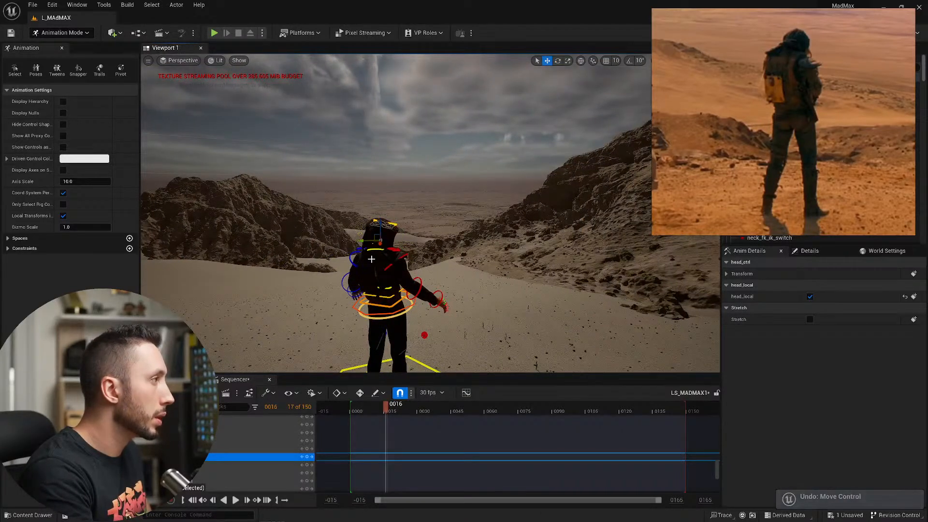
- Rotate the lower neck control neck_01_ctrl to turn the character's head and neck
click(364, 248)
drag(366, 264, 363, 257)
mouse_move(395, 261)
right_down()
mouse_move(420, 261)
mouse_move(395, 261)
right_up()
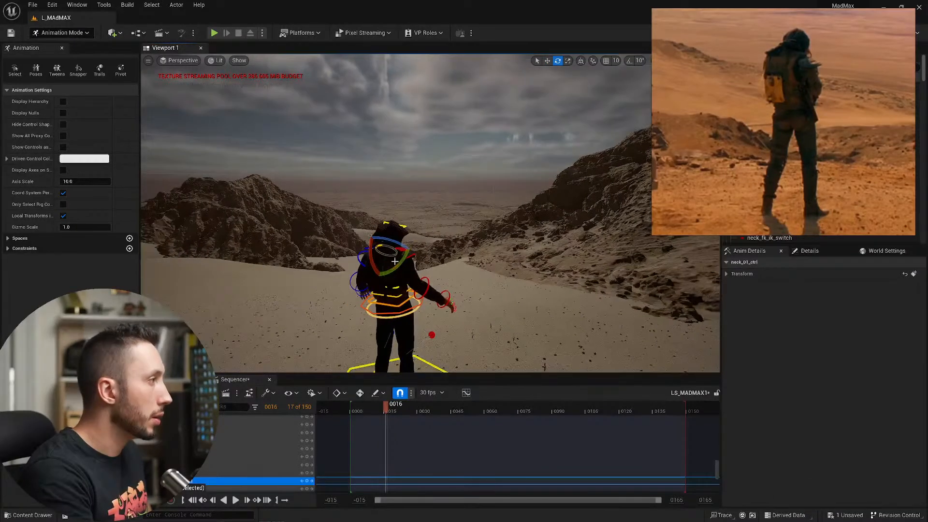
- Rotate the right upper arm and forearm FK controls to fold the right arm in front of the character's chest
click(413, 256)
drag(405, 282, 401, 268)
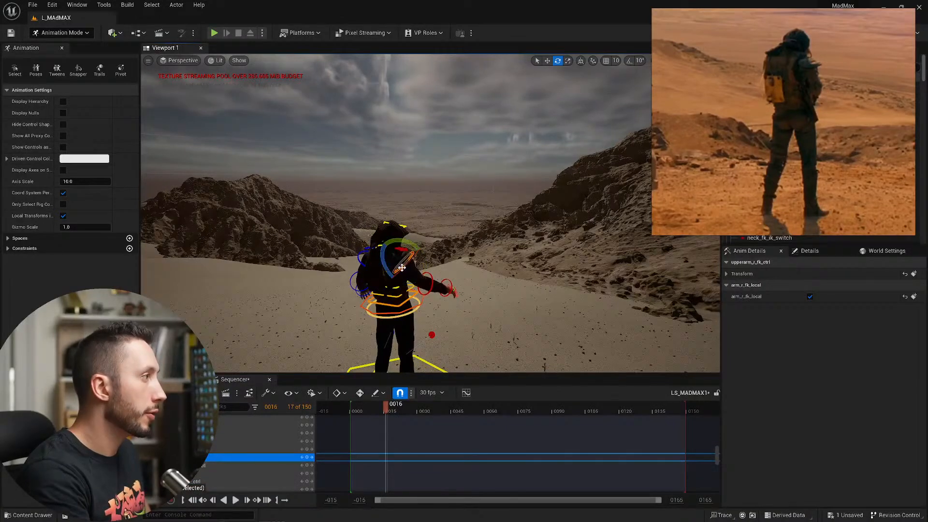
right_drag(410, 267, 454, 265)
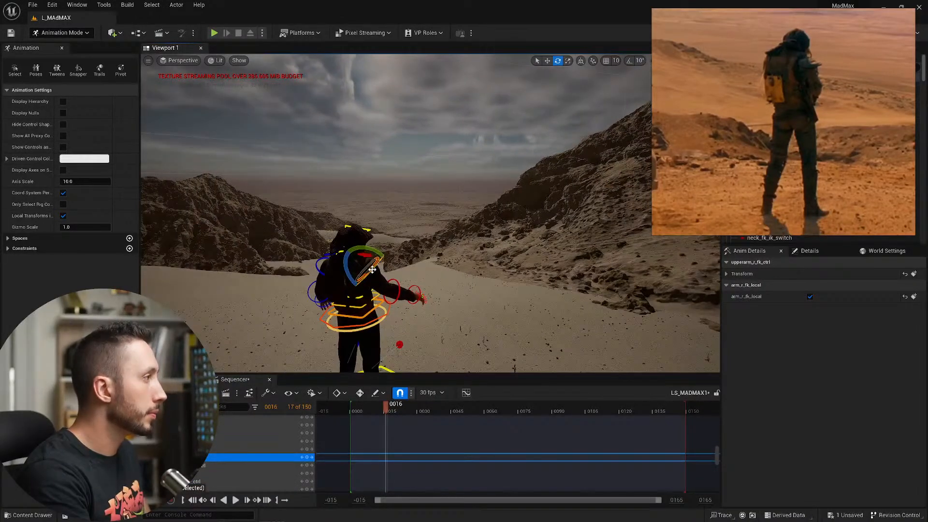
drag(377, 261, 351, 258)
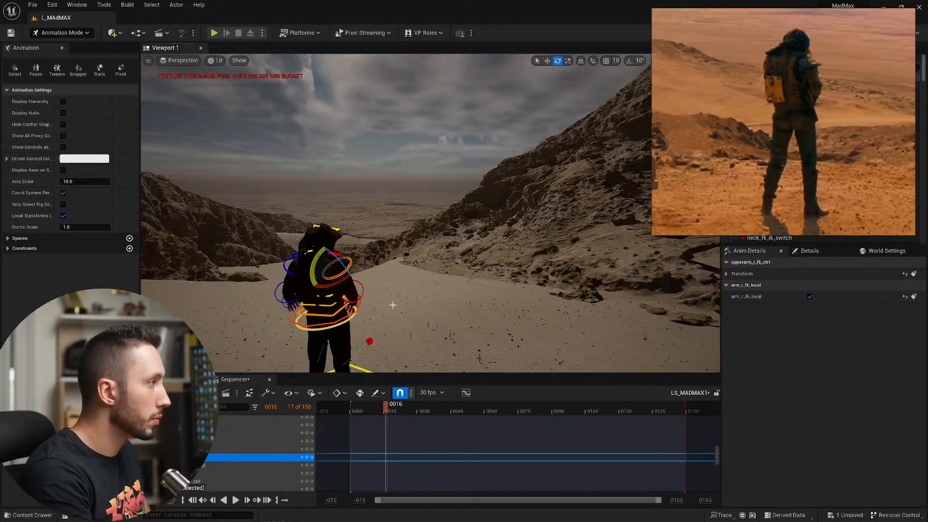
click(363, 292)
drag(361, 291, 349, 285)
- Rotate the left upper arm and forearm FK controls to bring the left arm forward and bend its elbow
click(287, 265)
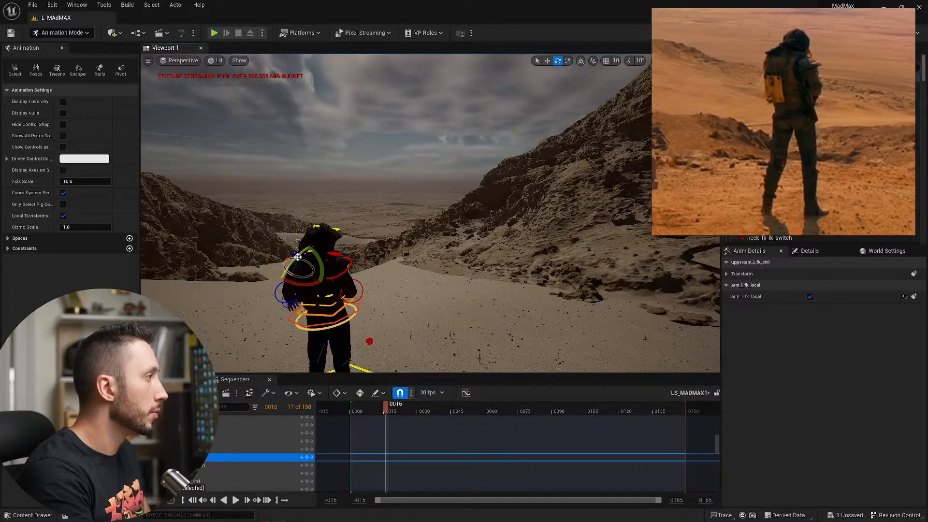
drag(288, 268, 295, 299)
click(288, 295)
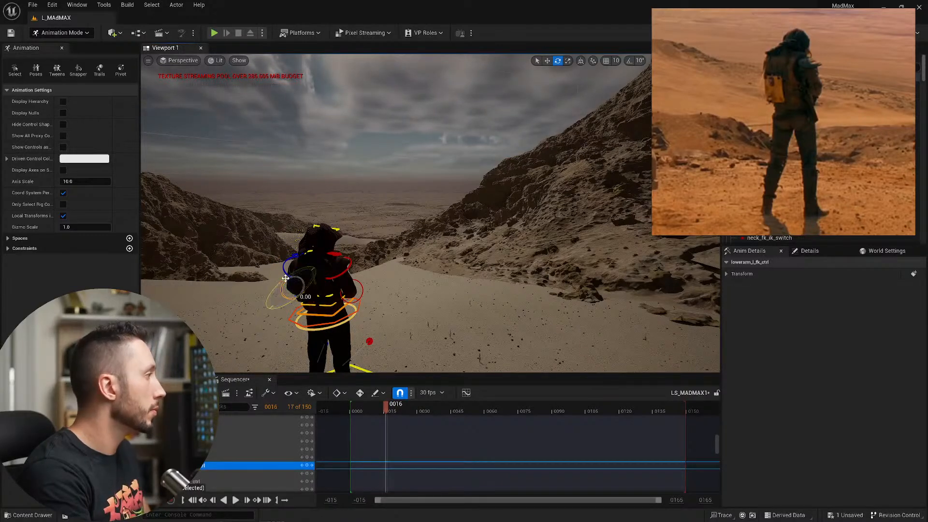
- Lock the viewport to the camera cuts and rotate the hips control hips_ctrl
scroll(340, 470, up, 10)
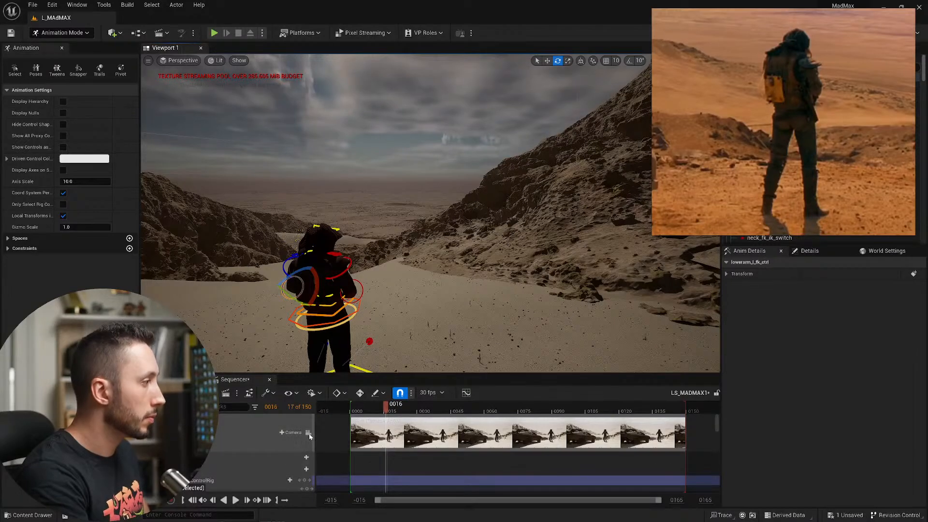
click(309, 434)
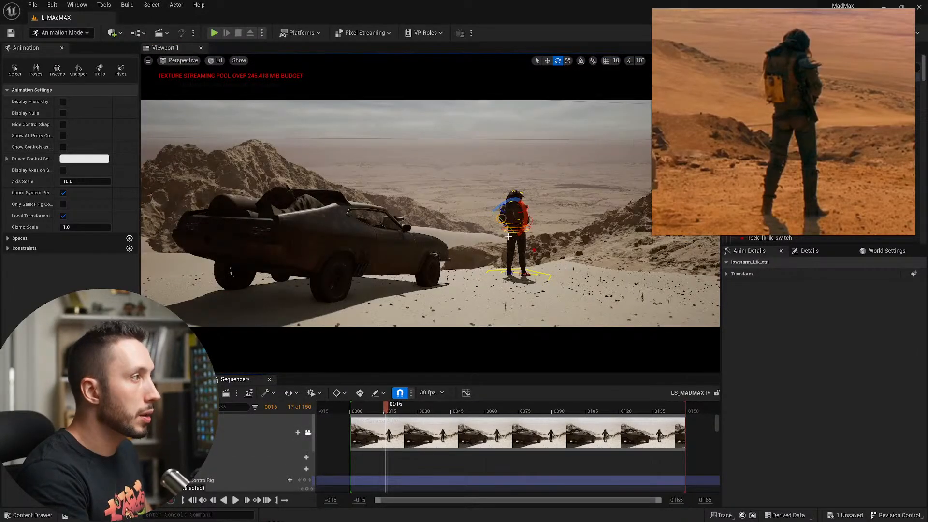
click(524, 232)
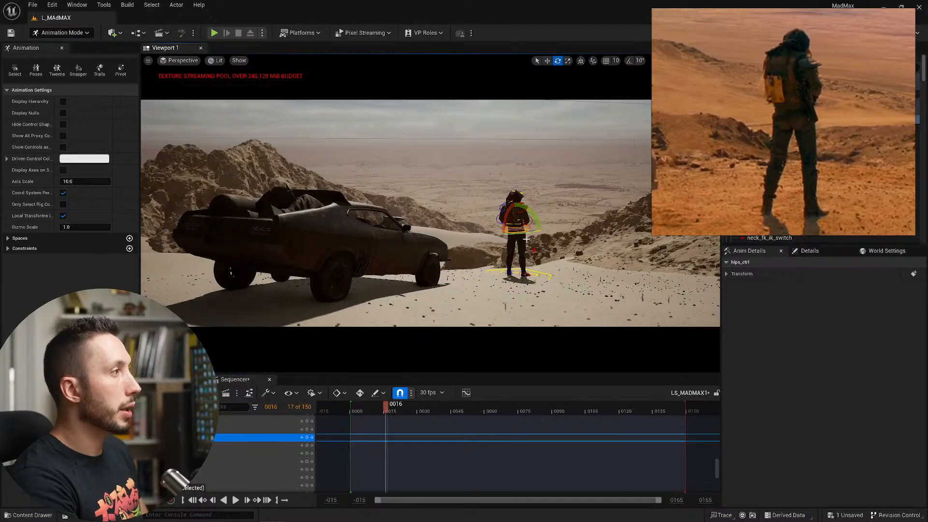
drag(523, 234, 507, 212)
click(544, 229)
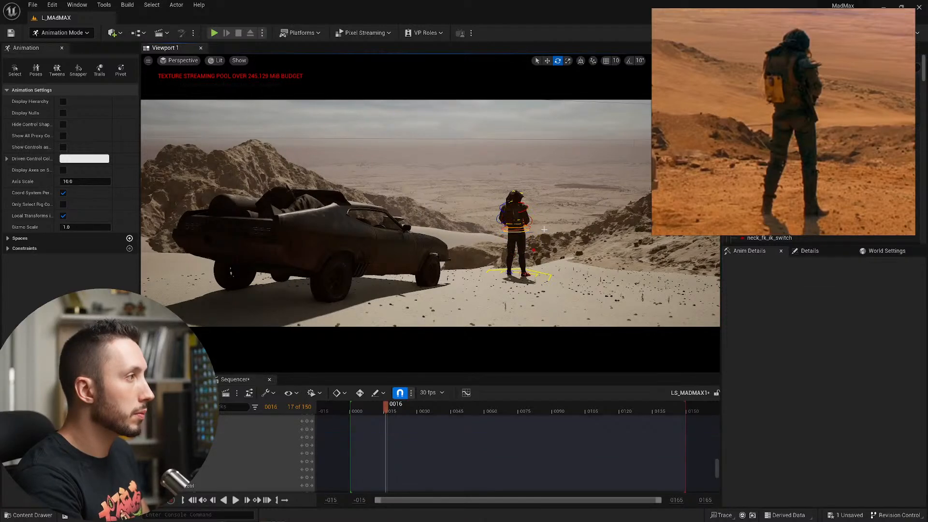
- Rotate body_ctrl slightly and reposition the right foot with foot_r_ik_ctrl
click(529, 229)
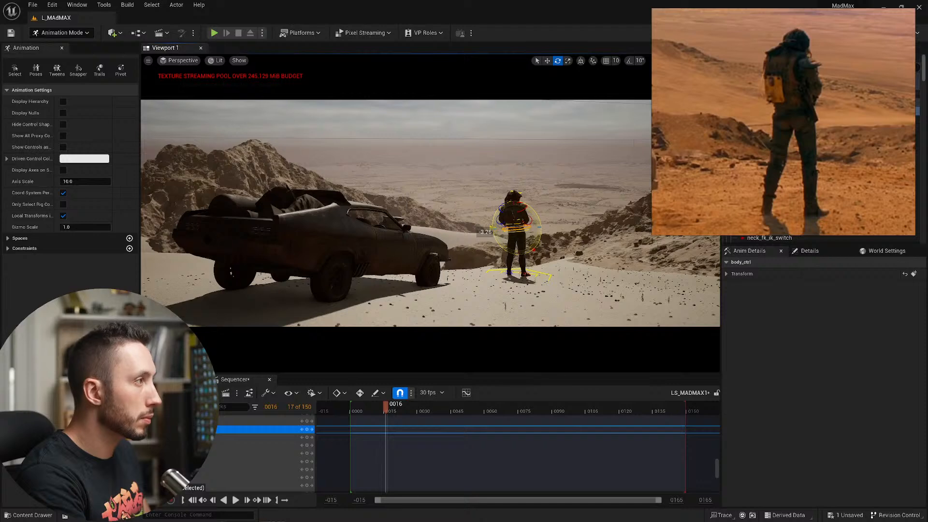
key(w)
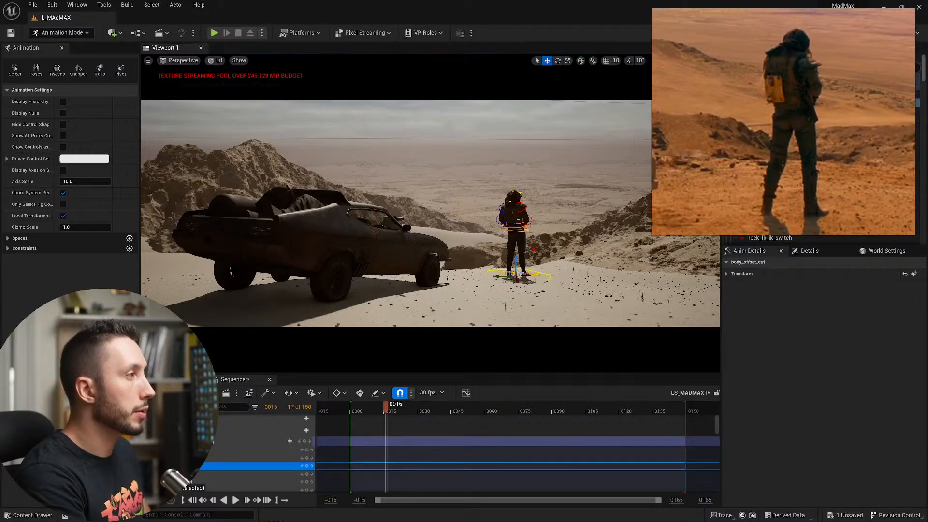
click(520, 272)
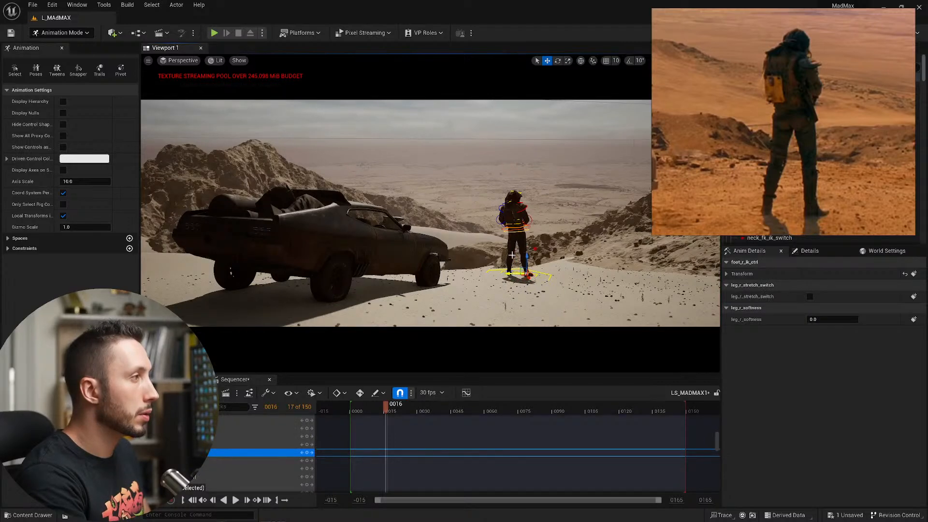
- Lower the character's body slightly with body_ctrl and adjust the control's rotation
click(515, 209)
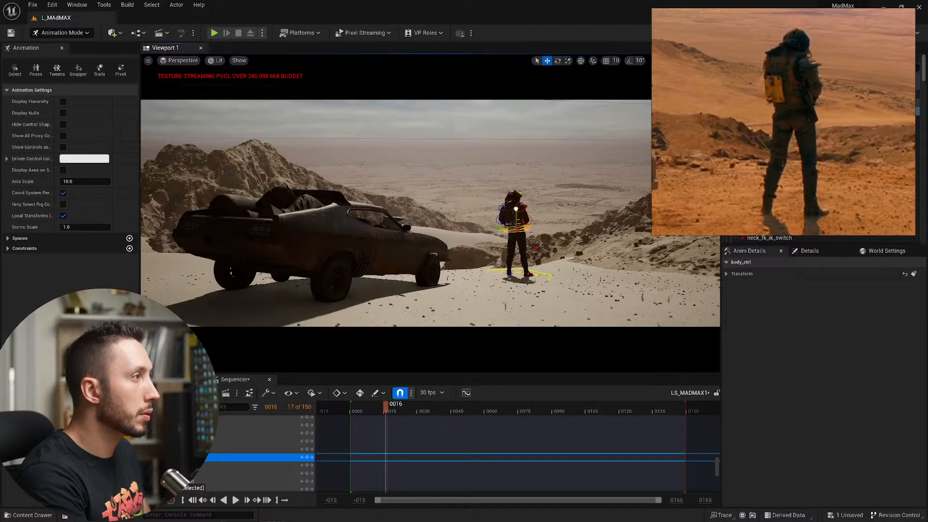
drag(516, 209, 516, 211)
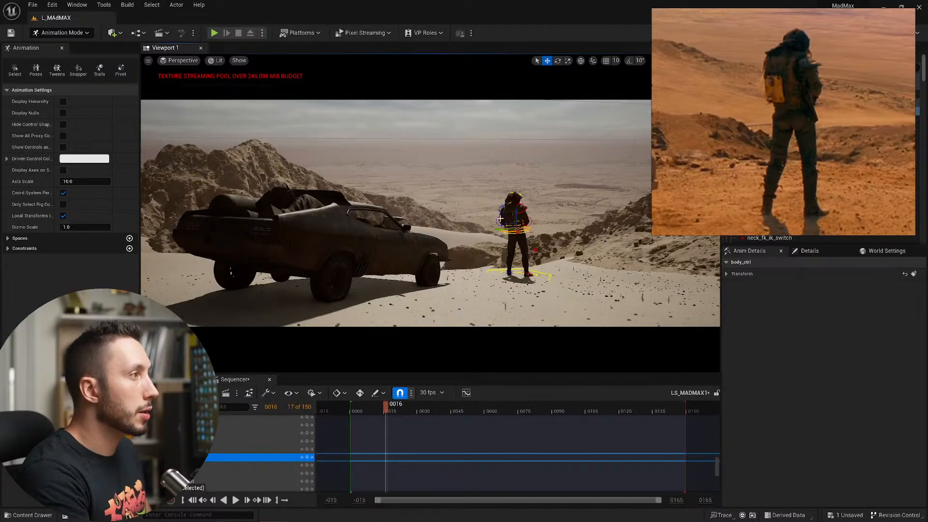
key(e)
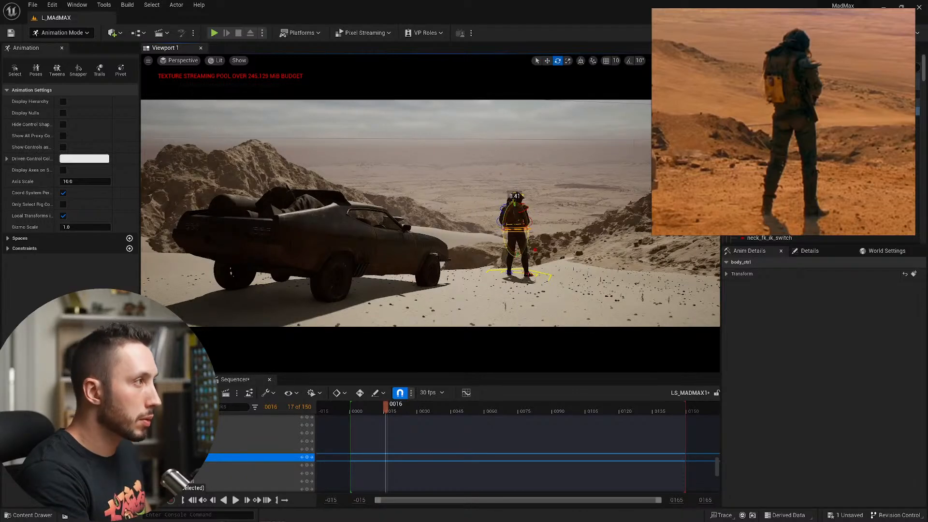
click(518, 212)
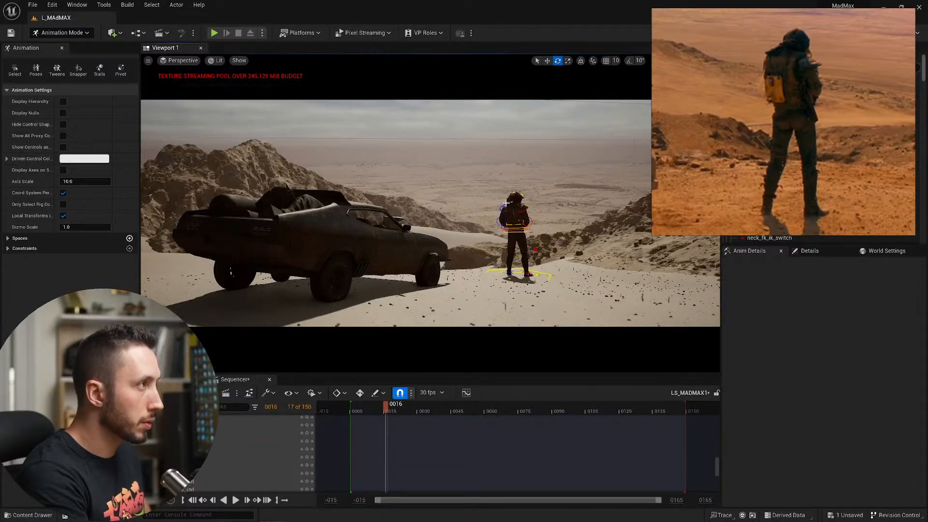
- Rotate the left clavicle control clavicle_l_ctrl to adjust the shoulder line
click(506, 202)
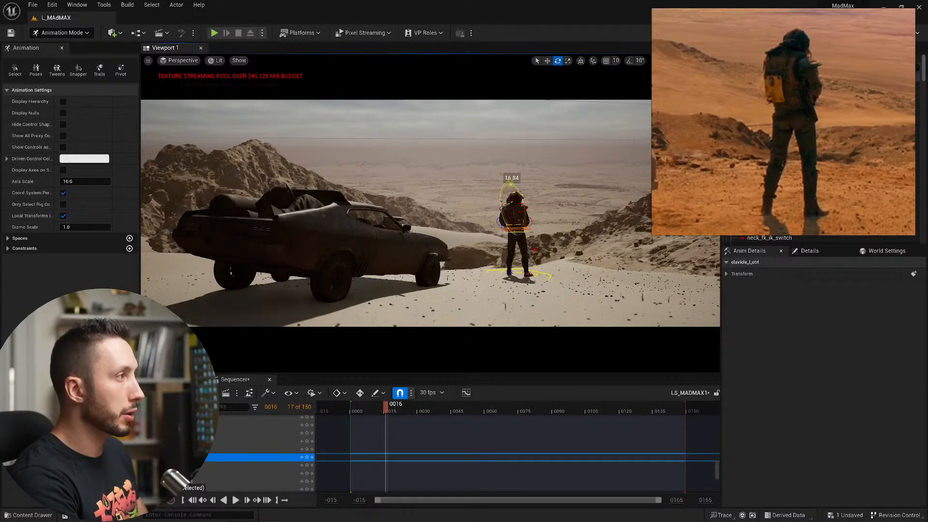
drag(506, 202, 542, 199)
click(591, 199)
click(509, 207)
click(625, 243)
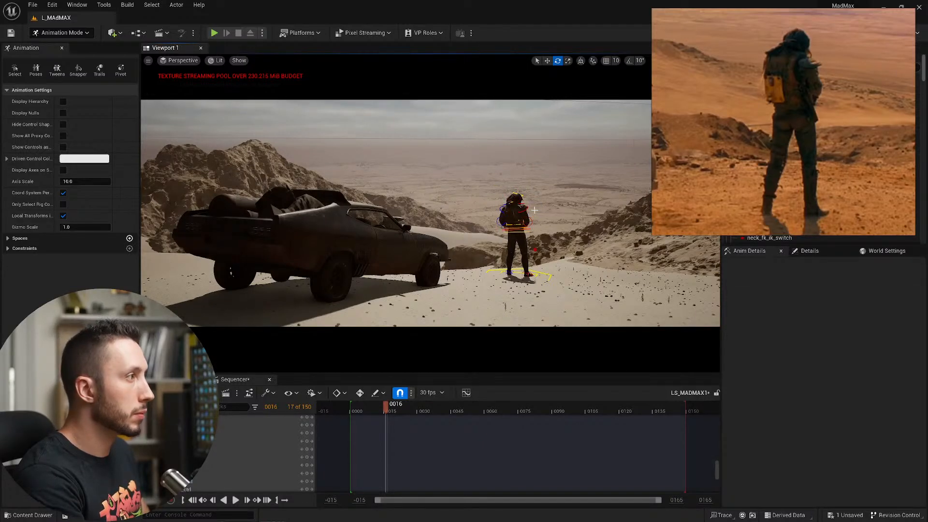
- Refine the right arm's pose by rotating lowerarm_r_fk_ctrl and upperarm_r_fk_ctrl
click(527, 222)
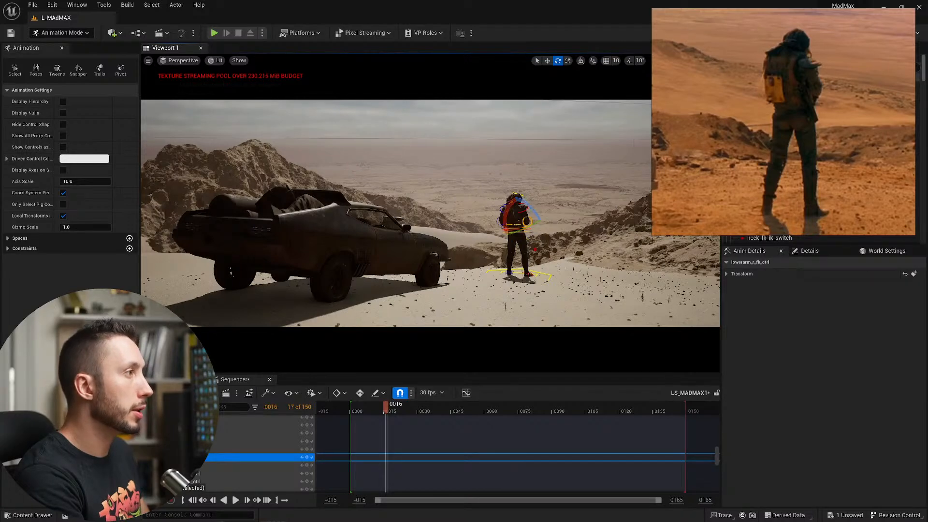
click(545, 198)
click(543, 213)
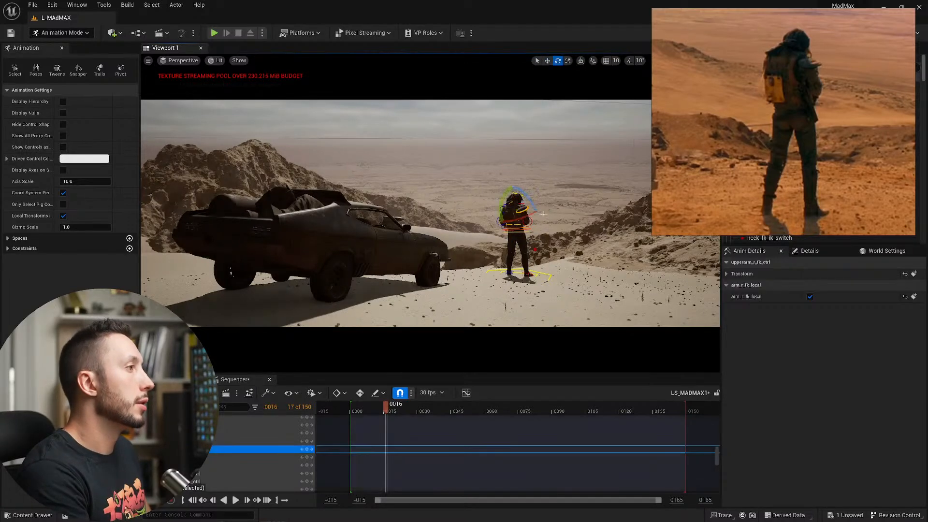
drag(528, 200, 511, 188)
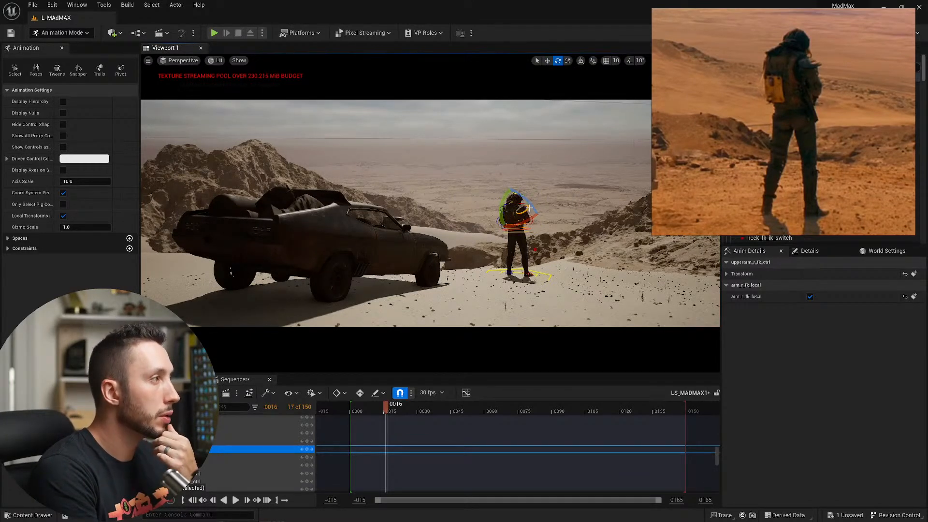
click(641, 314)
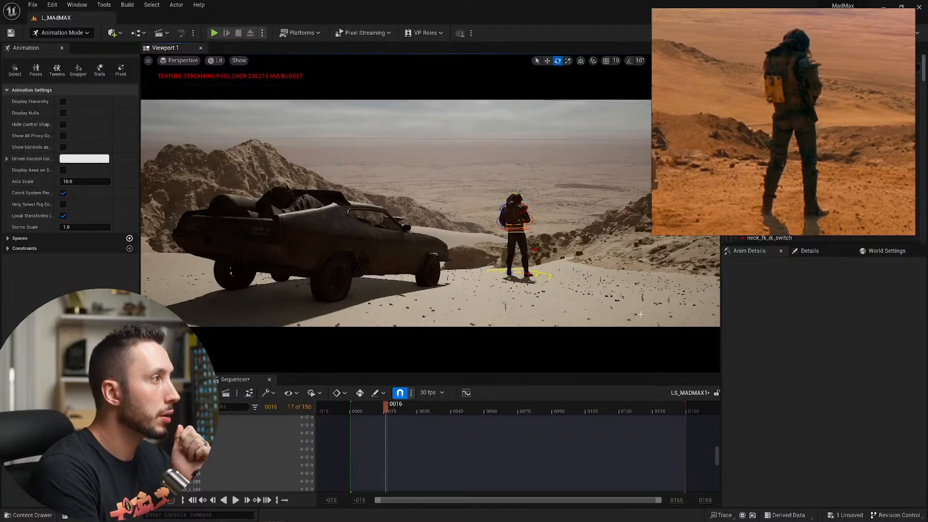
- Refine the left arm's pose by rotating the forearm control lowerarm_l_fk_ctrl and the left upper arm control
click(499, 223)
drag(482, 228, 484, 236)
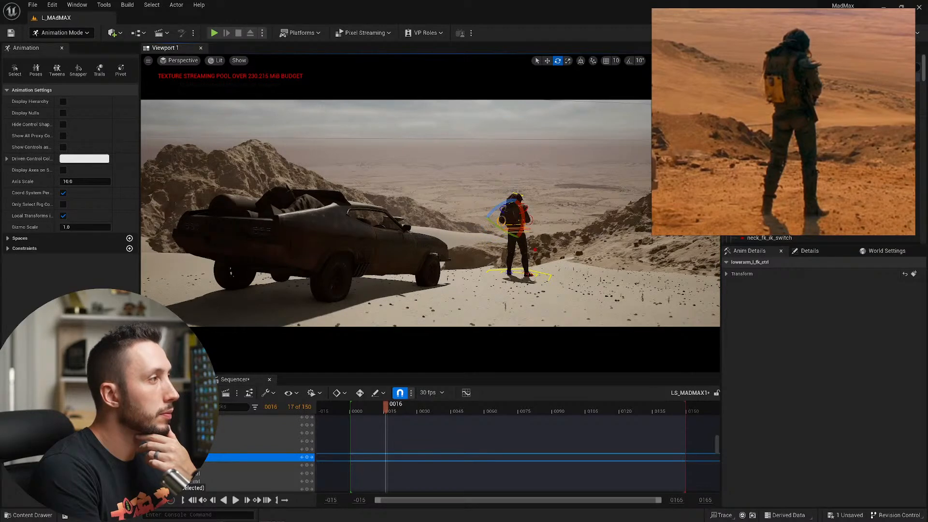
click(498, 208)
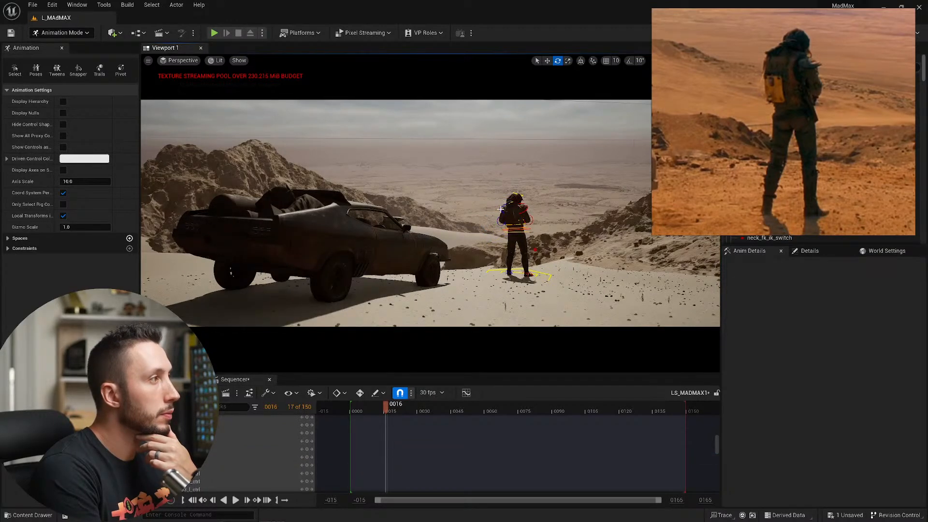
click(501, 209)
mouse_move(501, 211)
mouse_down()
mouse_move(497, 236)
mouse_move(523, 216)
mouse_move(519, 227)
mouse_move(491, 207)
mouse_move(520, 222)
mouse_move(517, 213)
mouse_up()
click(559, 244)
- Turn the character's body with body_ctrl and rotate the whole rig slightly with global_ctrl
click(531, 229)
drag(508, 209, 524, 215)
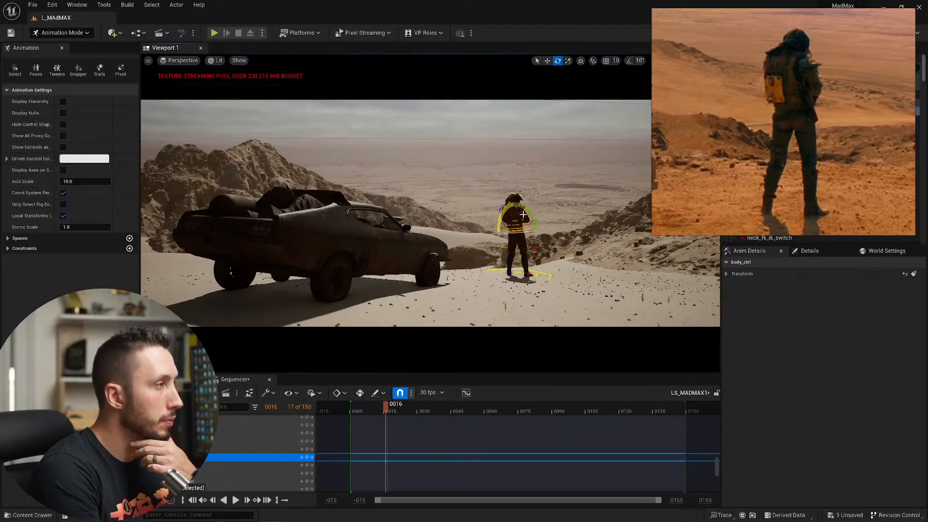
click(638, 289)
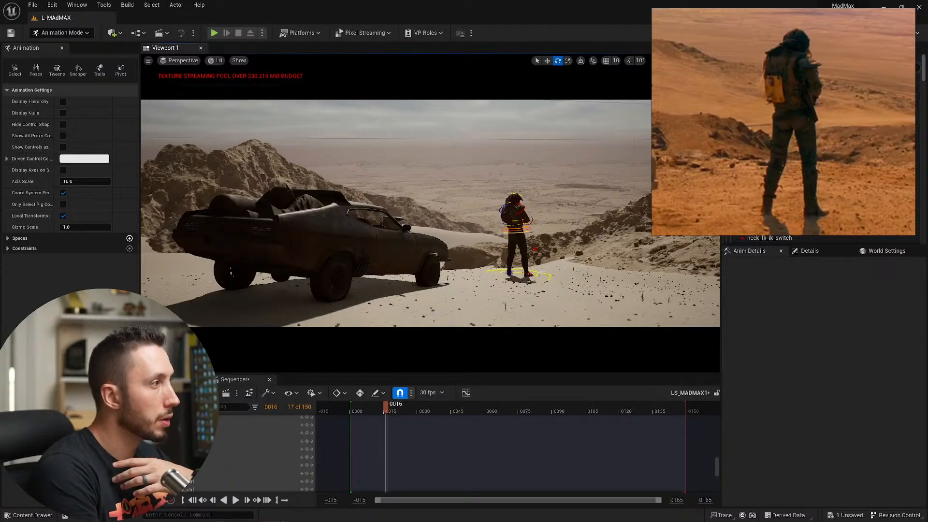
click(541, 274)
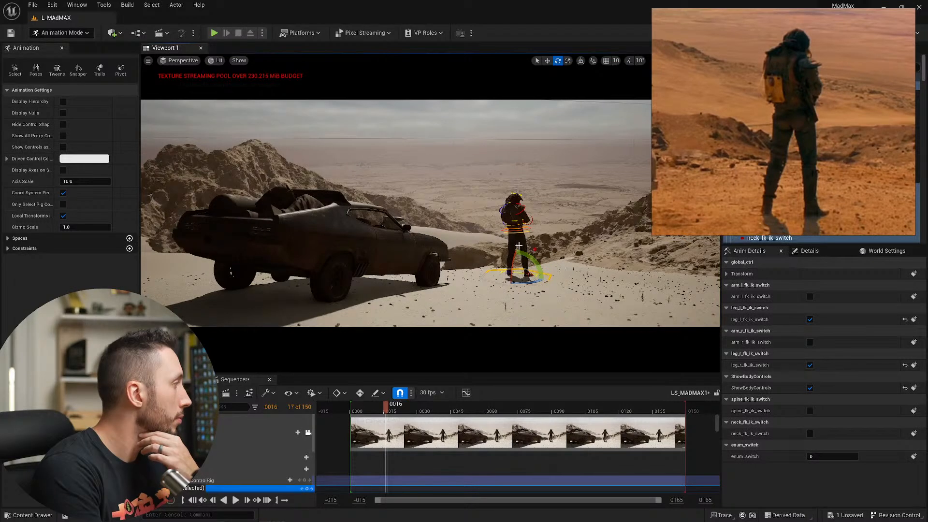
drag(515, 258, 534, 258)
click(595, 256)
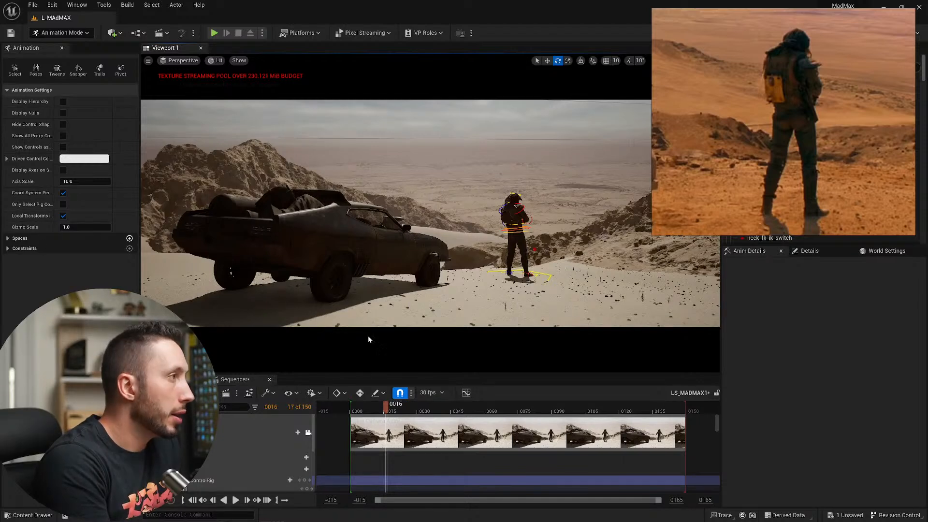
- Look through the Spaces, Constraints and animation settings and preview the character with its control shapes temporarily hidden
click(531, 278)
click(503, 171)
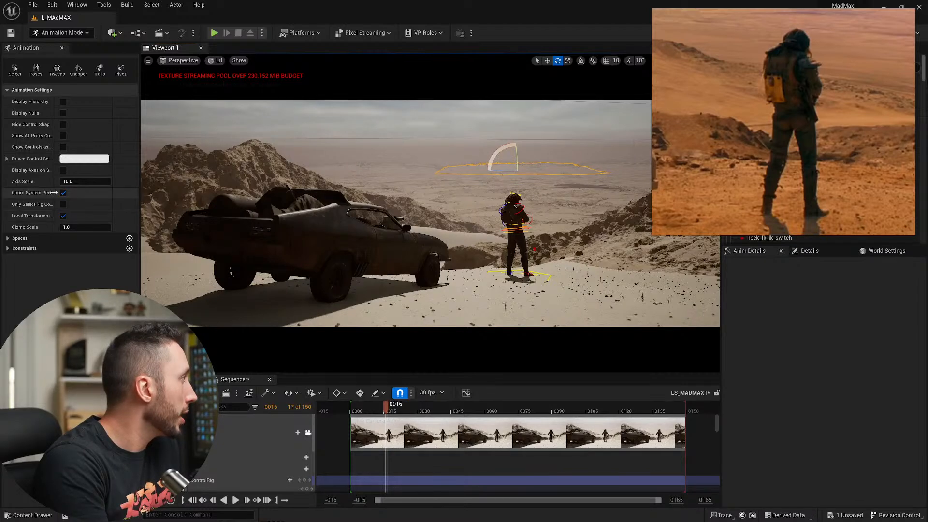
click(8, 238)
click(6, 290)
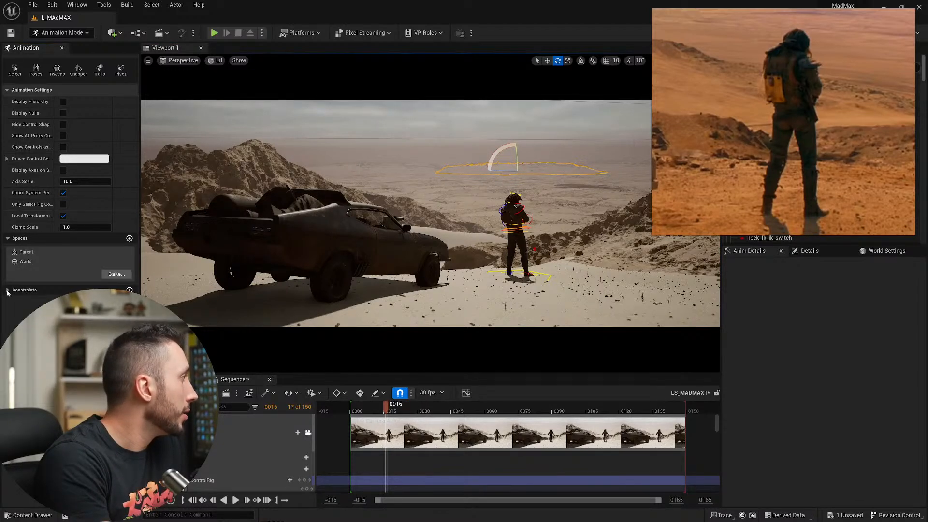
click(7, 238)
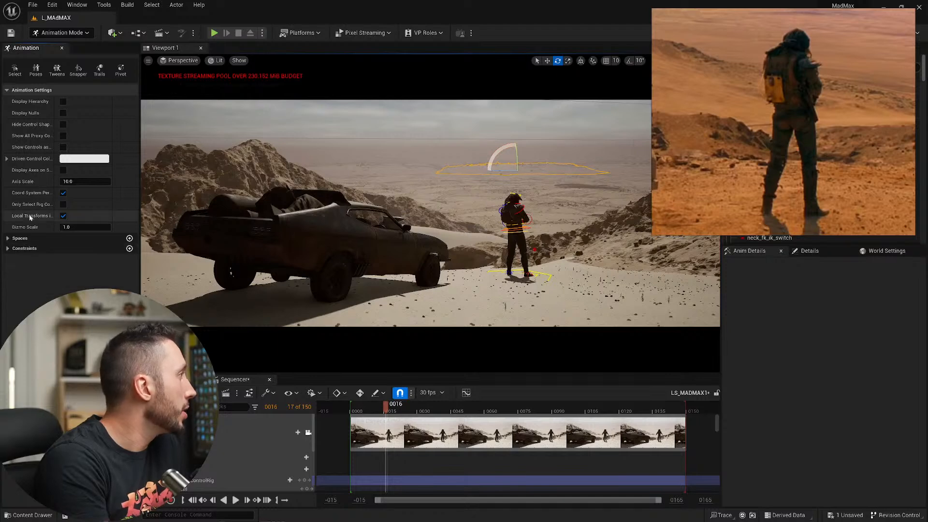
click(63, 216)
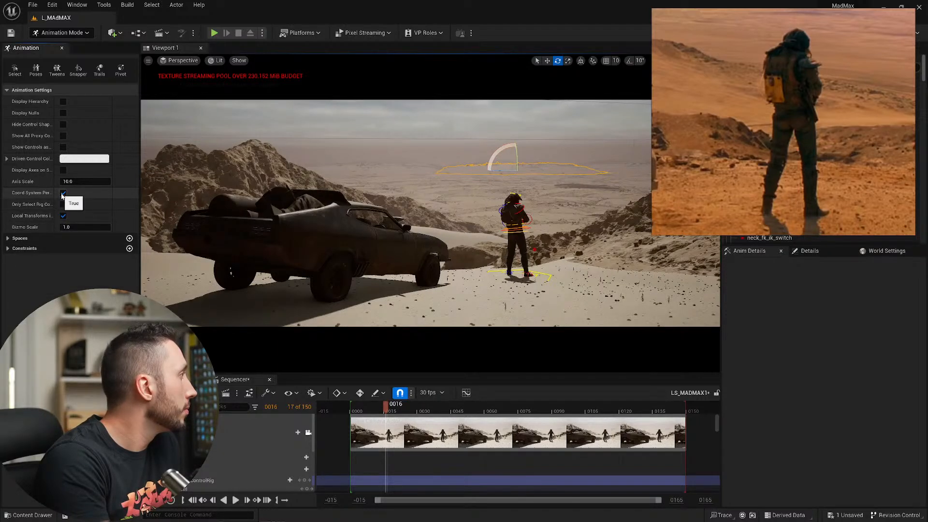
click(63, 125)
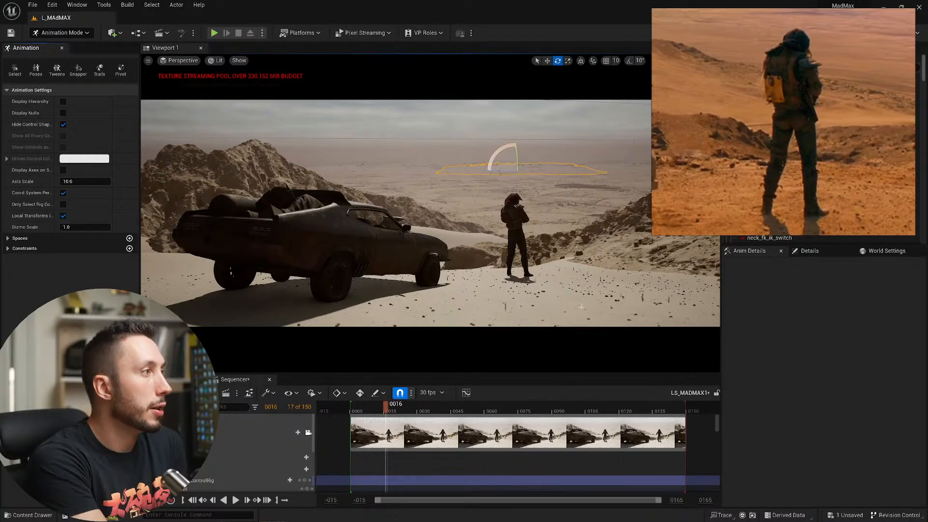
click(63, 124)
- Shift the character's body with body_ctrl, hide the control shapes, and clear the selection
click(523, 228)
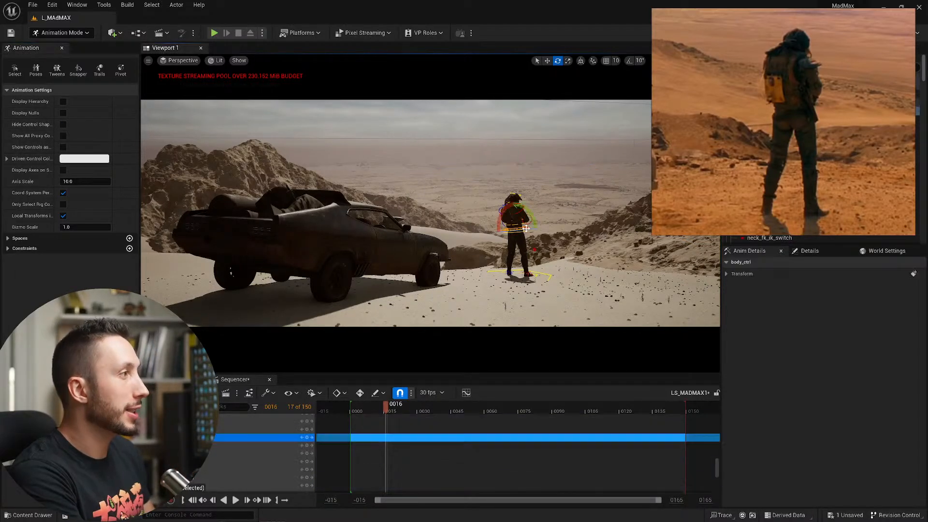
key(w)
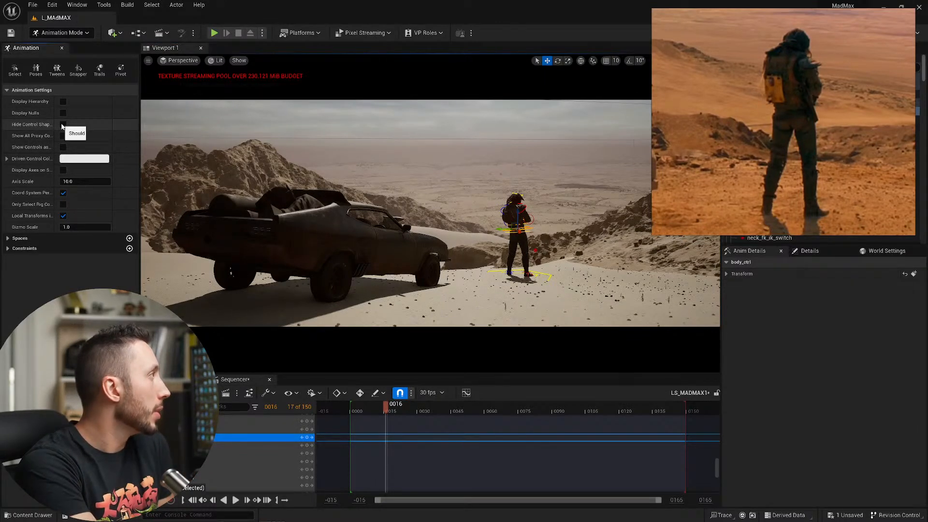
click(62, 124)
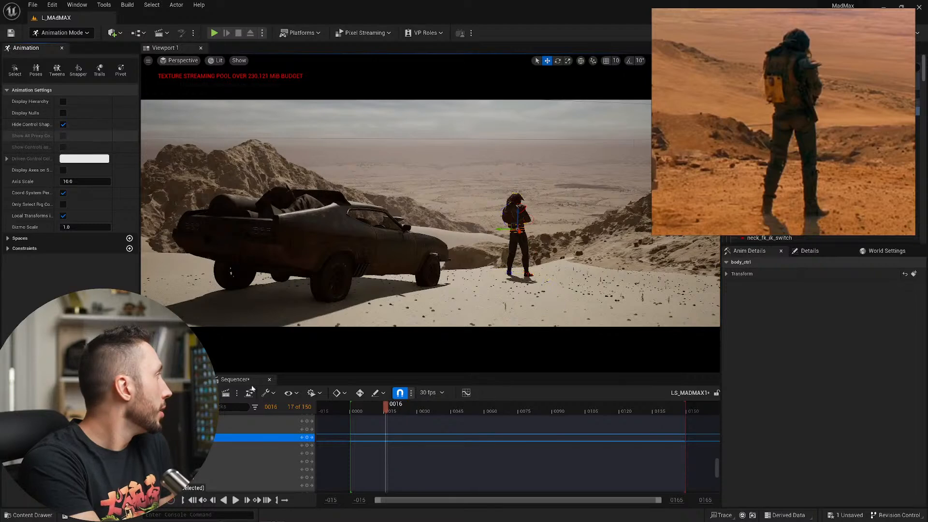
click(641, 226)
- Reframe the reference image to show the full shot with the car and figure, and minimize the Unreal Editor window
mouse_move(792, 59)
mouse_down()
mouse_move(785, 83)
mouse_move(797, 85)
mouse_move(797, 60)
mouse_move(783, 66)
mouse_move(806, 65)
mouse_move(797, 60)
mouse_up()
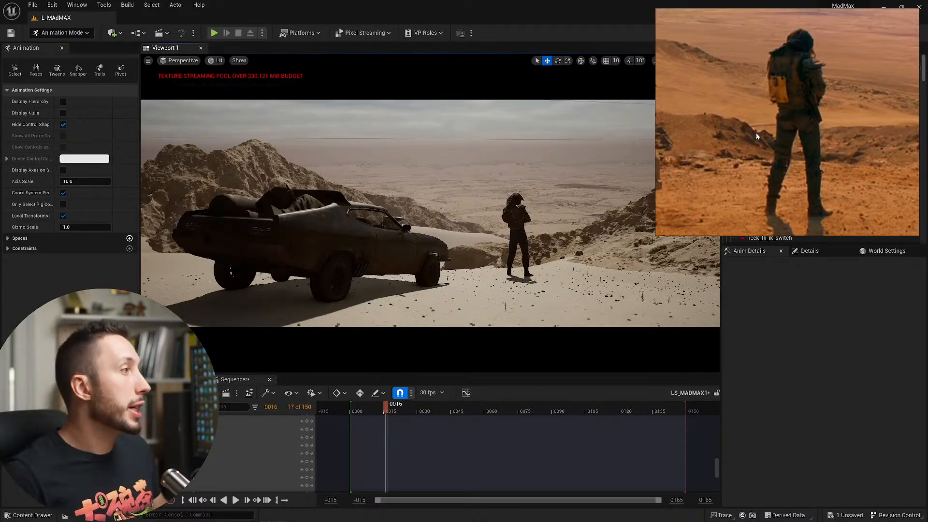
scroll(730, 166, down, 10)
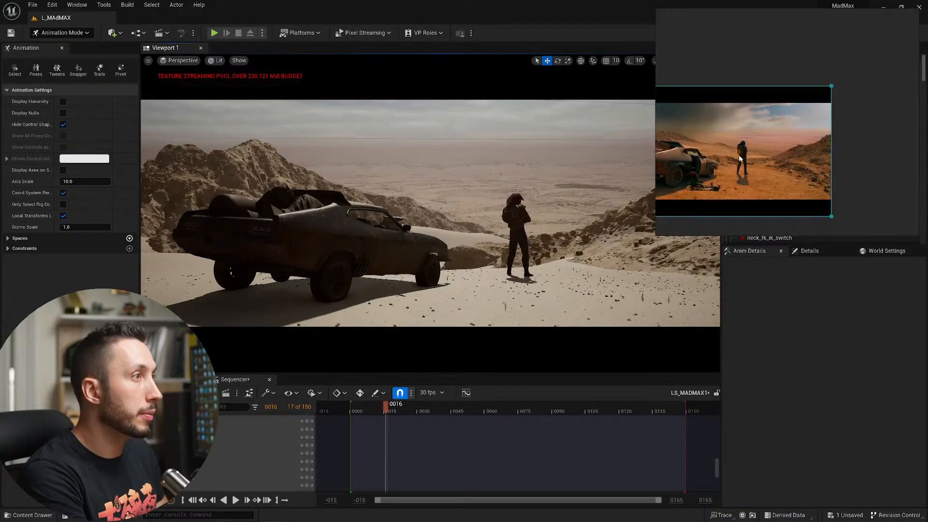
mouse_move(734, 160)
right_down()
mouse_move(772, 151)
mouse_move(745, 167)
right_up()
middle_drag(749, 162, 819, 154)
scroll(819, 160, up, 4)
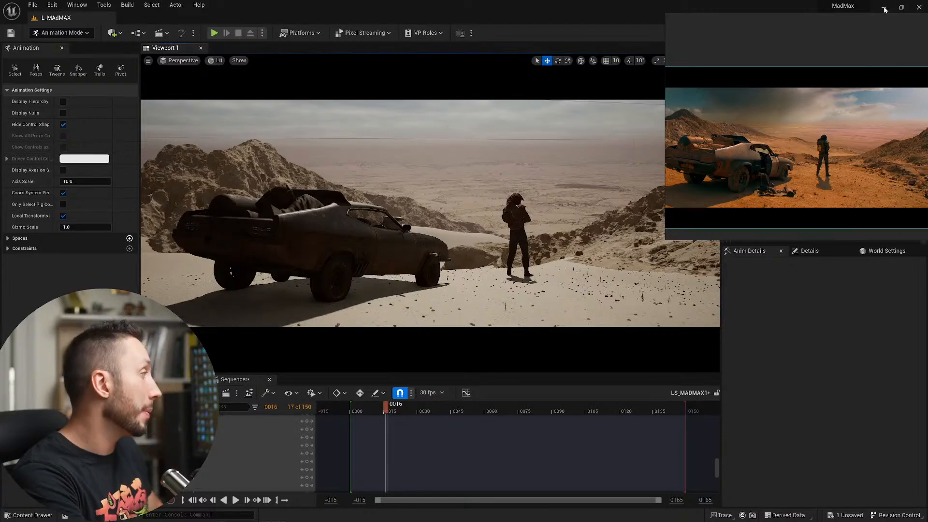
click(885, 9)
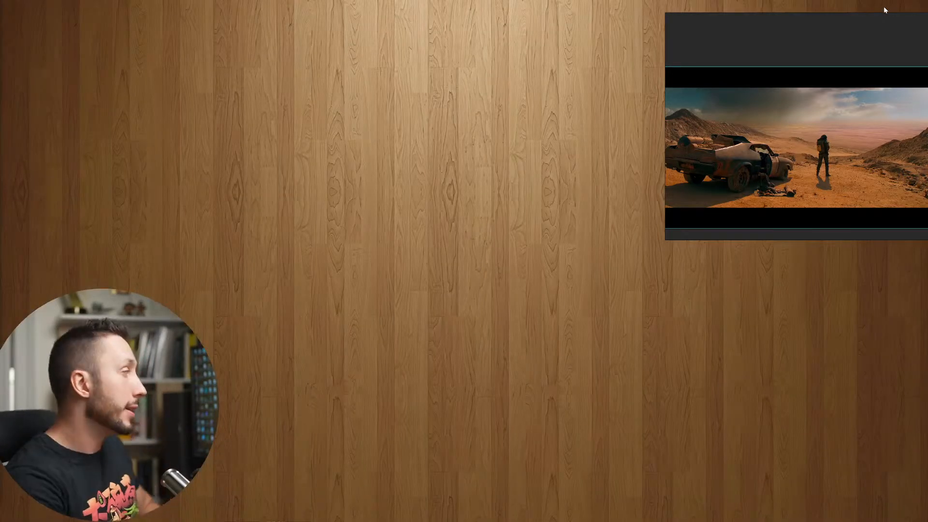